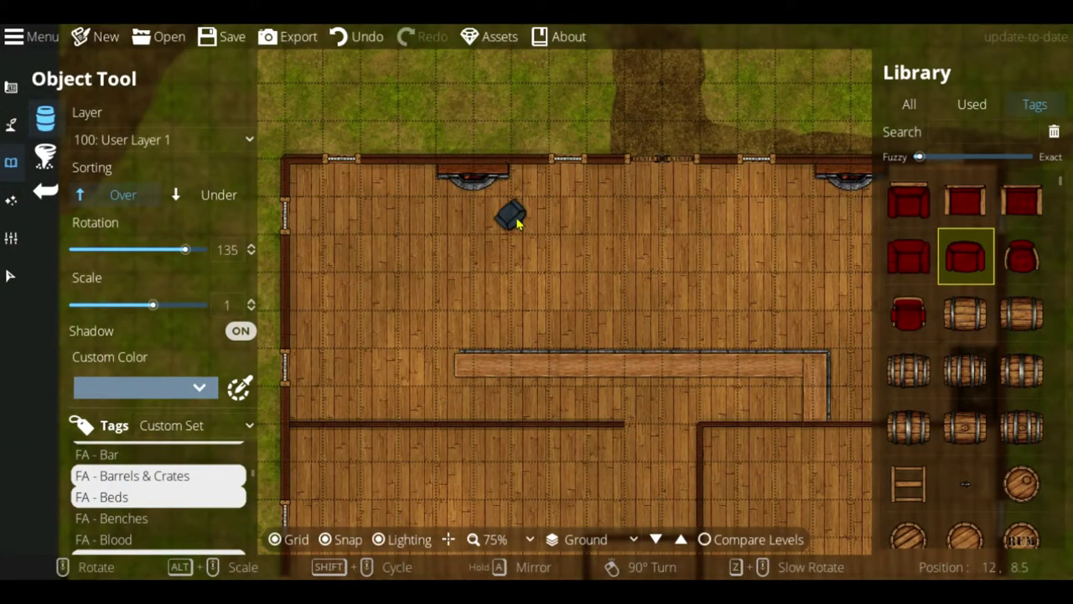
Step: Place two armchairs below the left fireplace, rotated 135 and -135 degrees to face the fire
click(511, 216)
scroll(398, 218, up, 10)
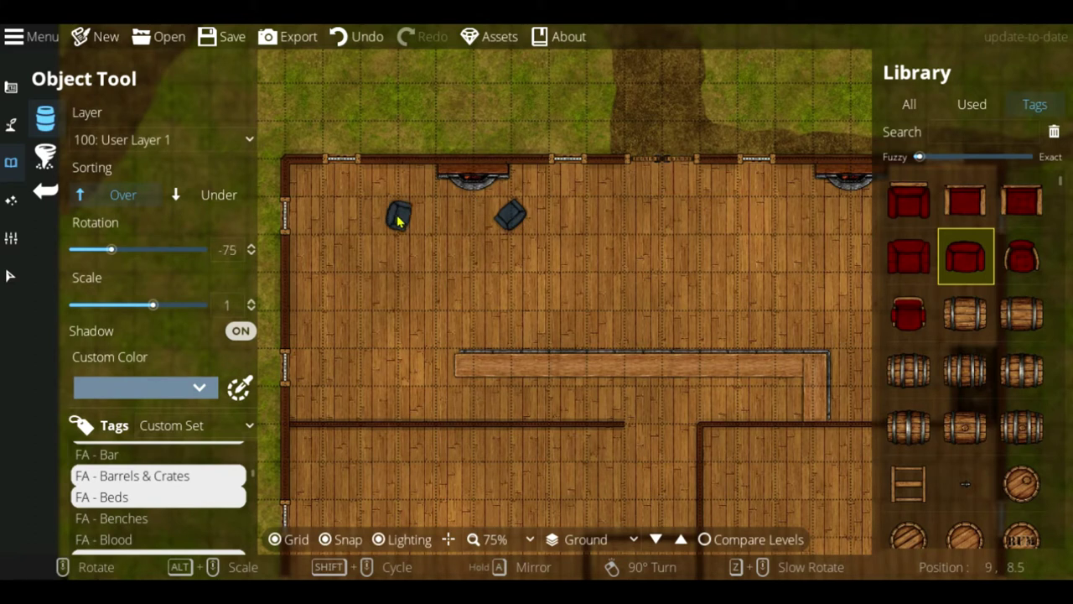
scroll(399, 218, up, 4)
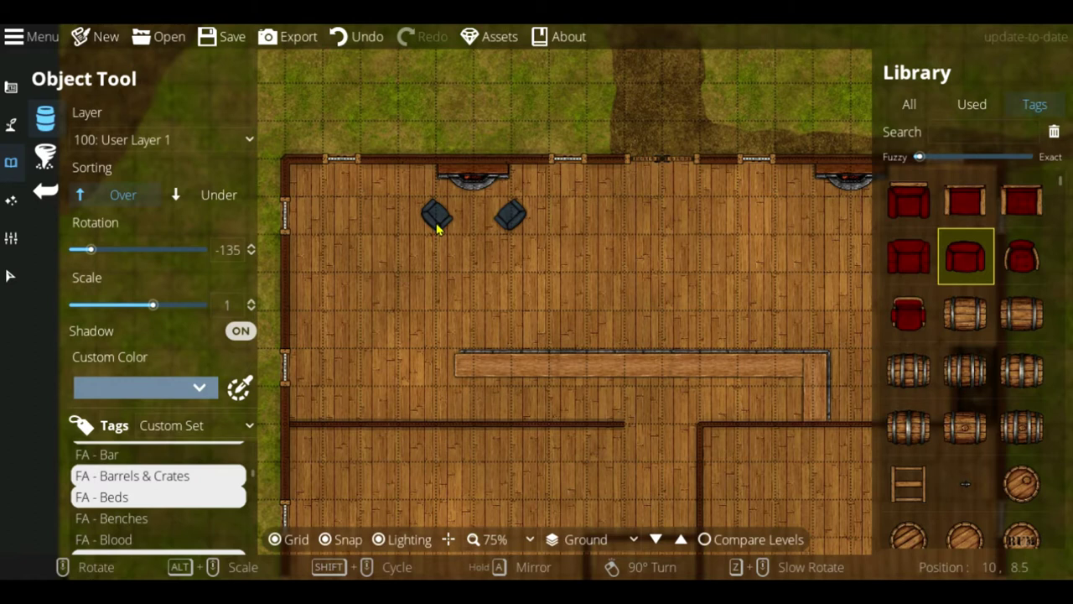
click(436, 228)
Step: Place two armchairs below the right fireplace, rotating the first -135 degrees and angling the second toward the fire
middle_drag(755, 233, 602, 255)
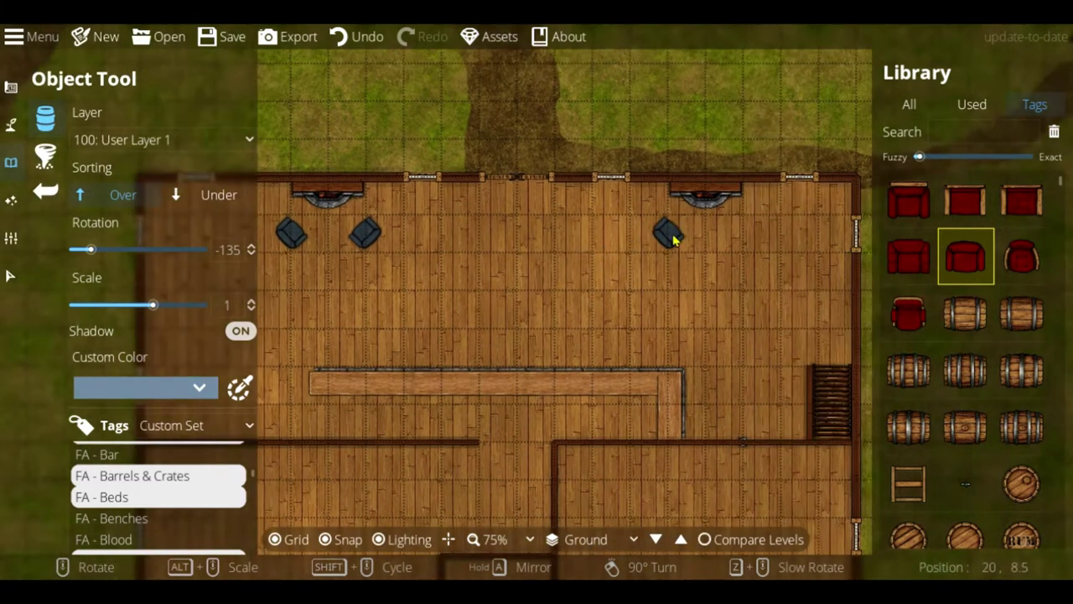
click(675, 238)
scroll(721, 237, up, 5)
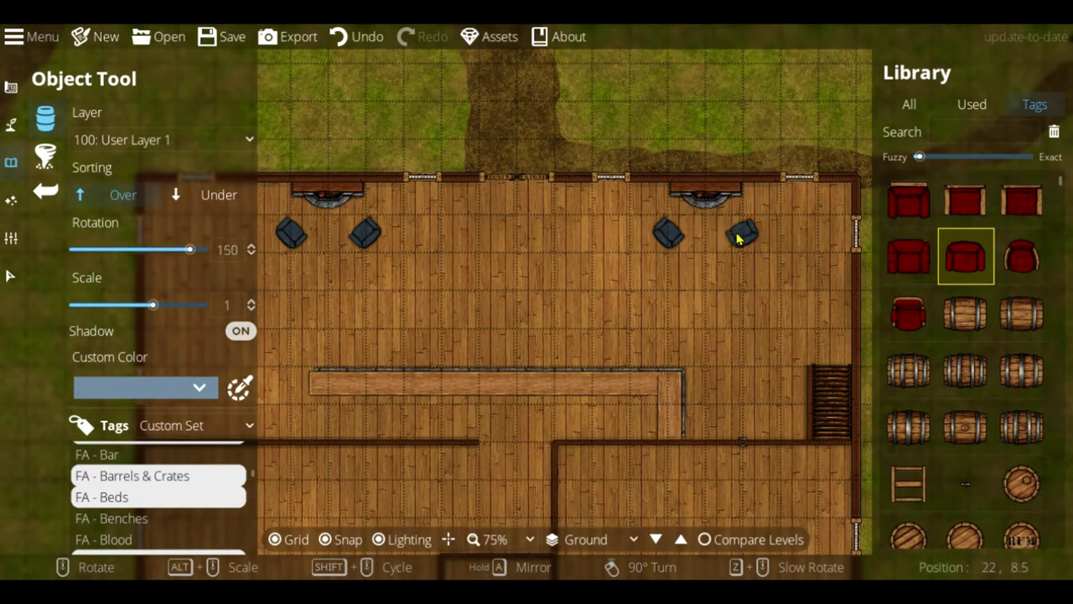
scroll(738, 239, up, 2)
click(740, 237)
Step: Place a sofa rotated -180 degrees between the armchairs at each of the two fireplaces
scroll(938, 268, down, 5)
click(909, 282)
scroll(696, 277, down, 4)
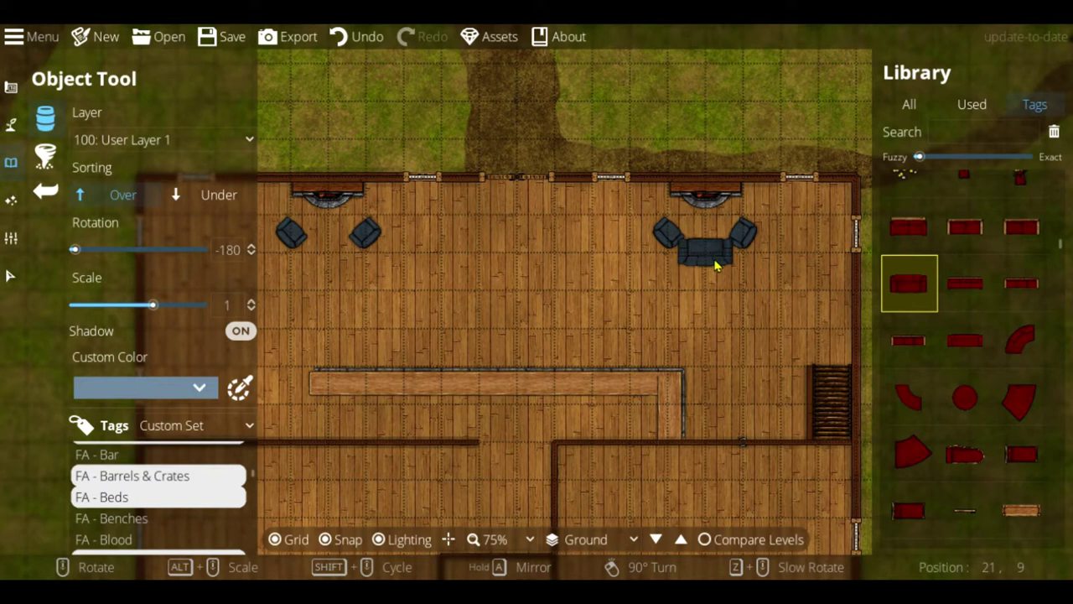
click(715, 264)
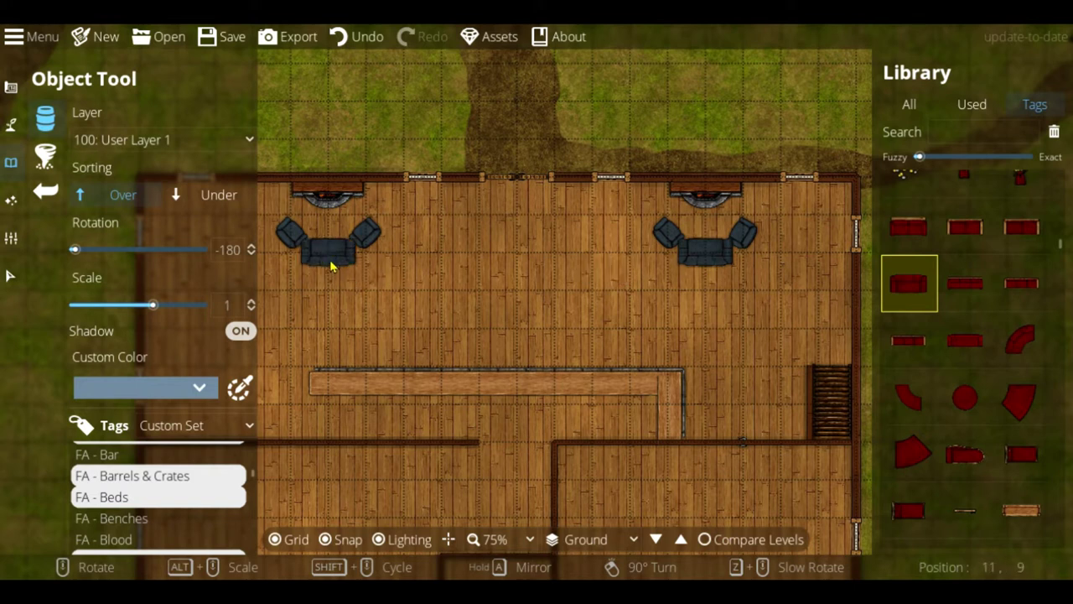
click(330, 267)
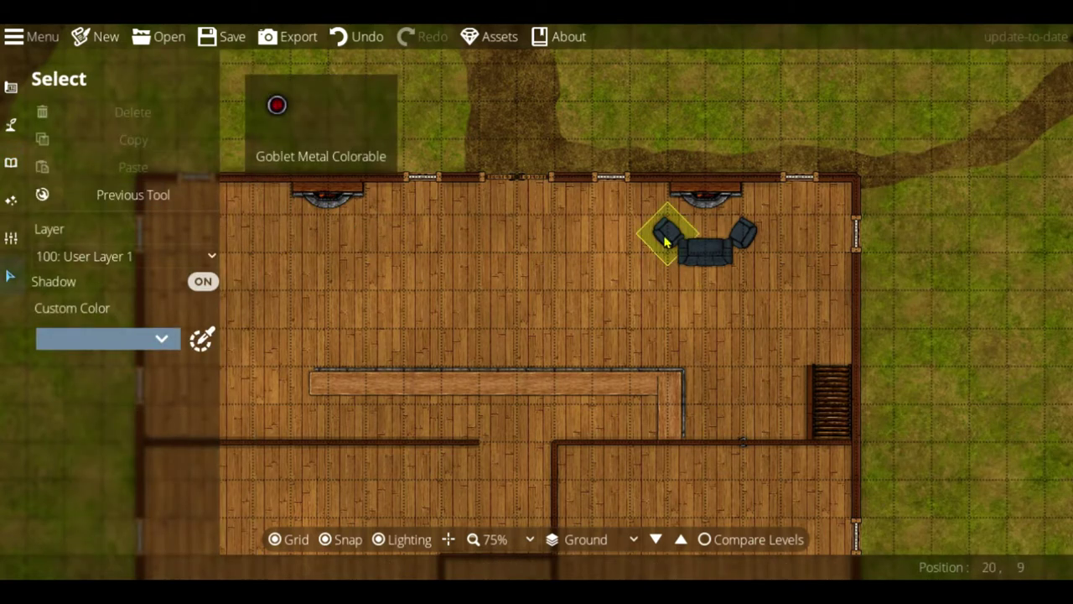
Step: Move the two armchairs at the right fireplace outward, away from the ends of the sofa
click(666, 240)
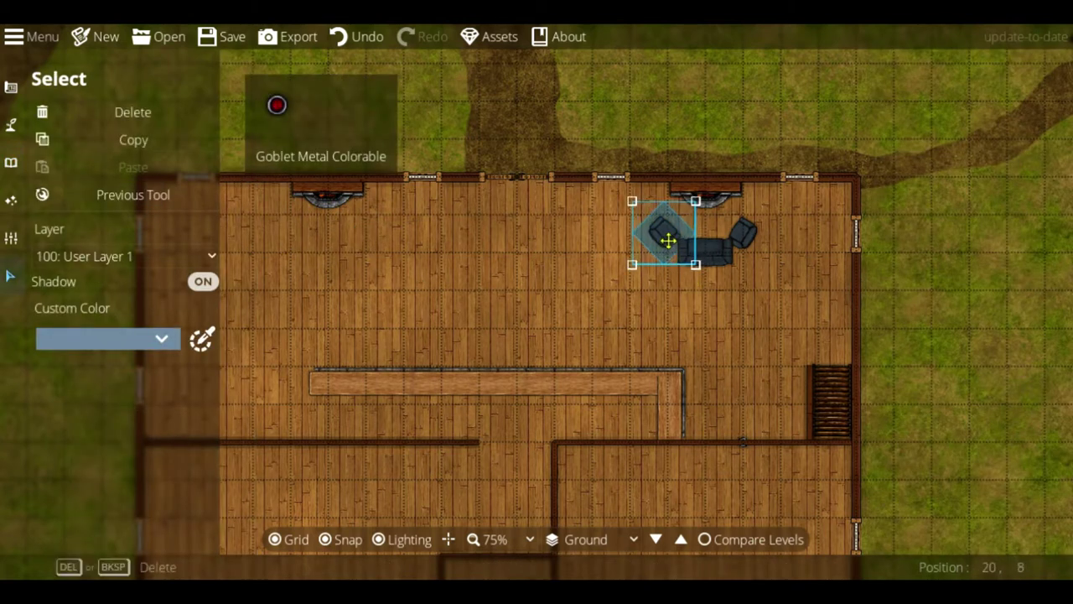
scroll(744, 240, up, 1)
scroll(741, 245, down, 2)
click(766, 238)
drag(758, 243, 772, 238)
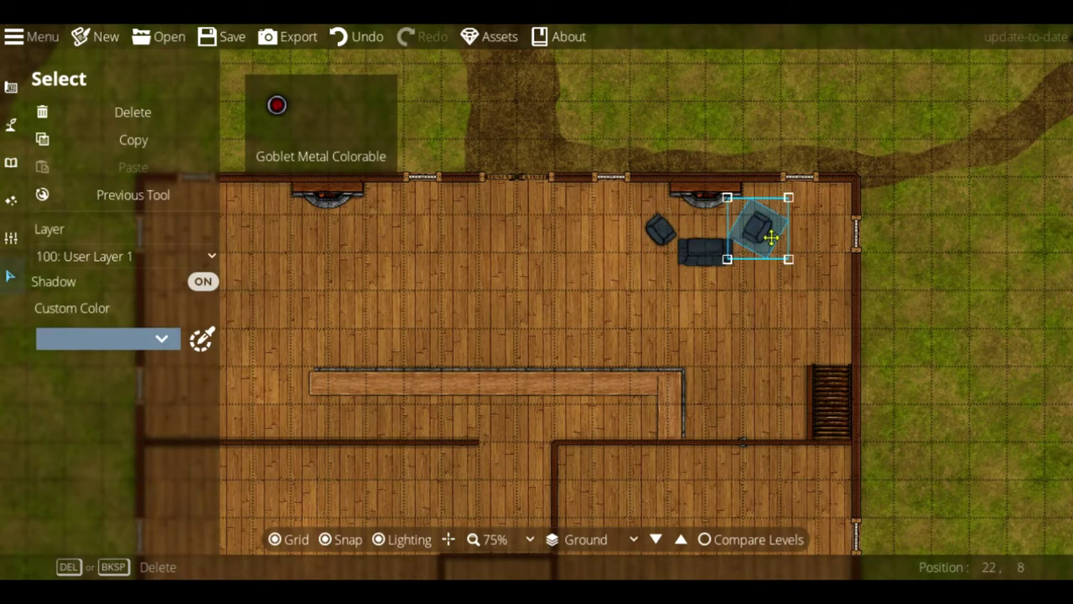
shift+scroll(724, 252, down, 2)
click(711, 263)
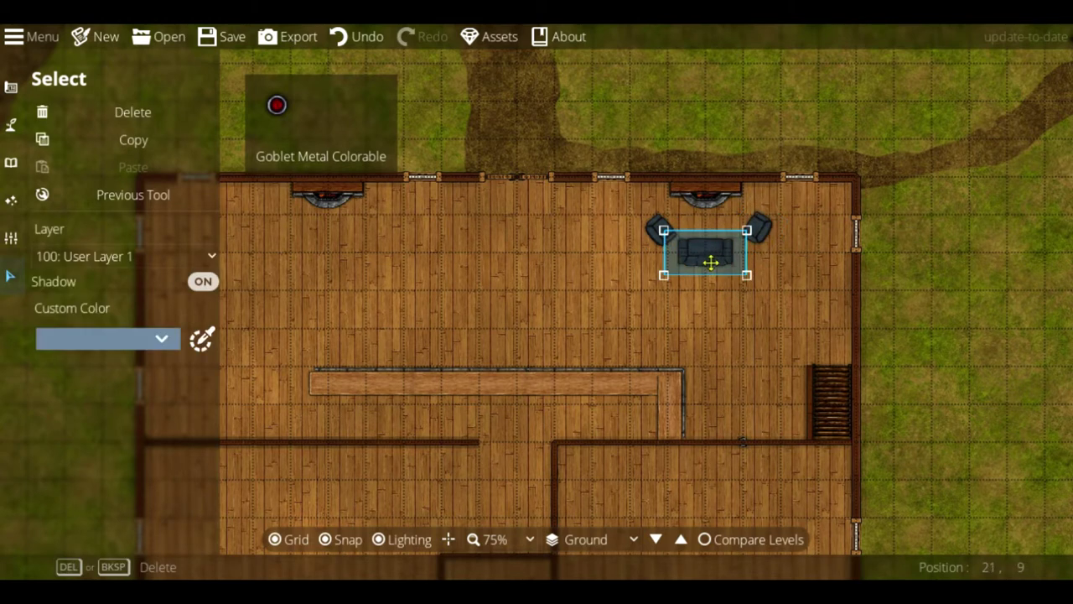
drag(711, 263, 712, 261)
click(929, 246)
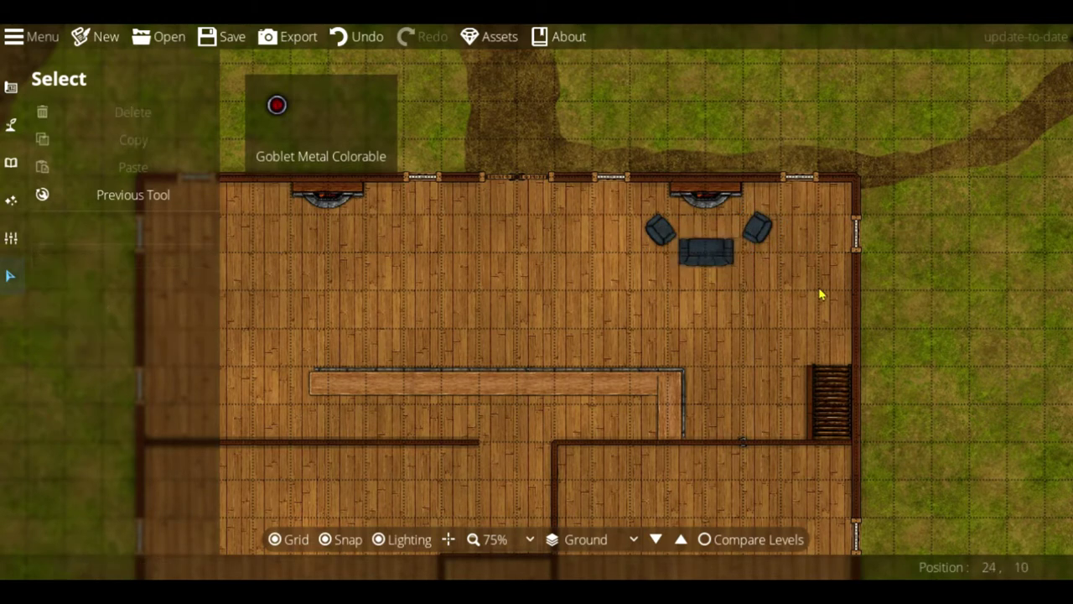
Step: Nudge the armchair on the sofa's left side slightly farther from the right fireplace
click(658, 241)
shift+scroll(656, 283, down, 1)
shift+scroll(662, 282, down, 4)
click(551, 275)
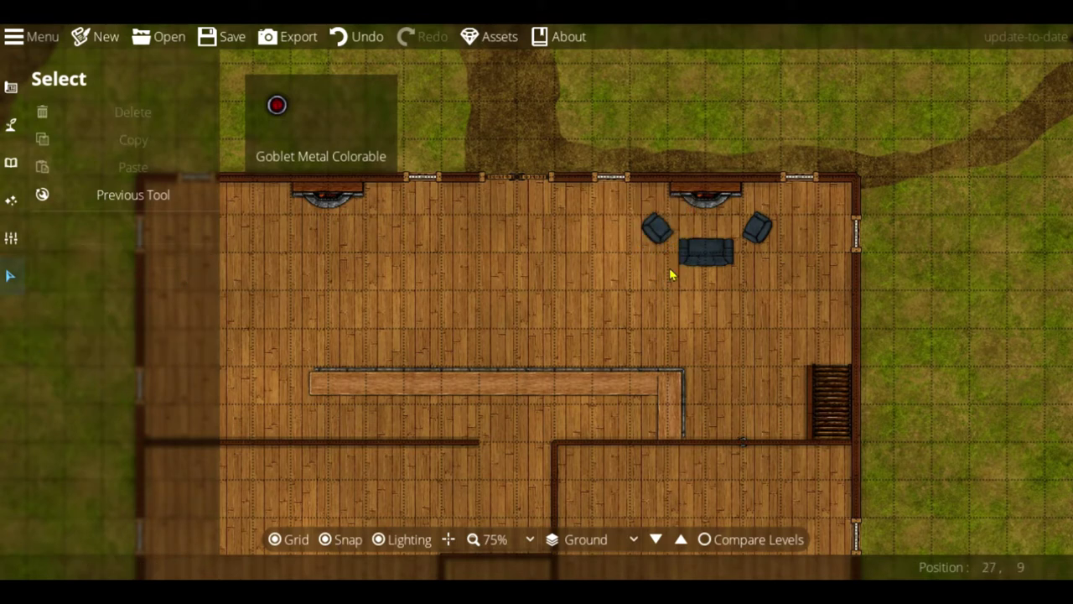
Step: Place two round wooden stools along the outer side of the bar's short leg, sorted under existing objects
click(11, 162)
click(76, 118)
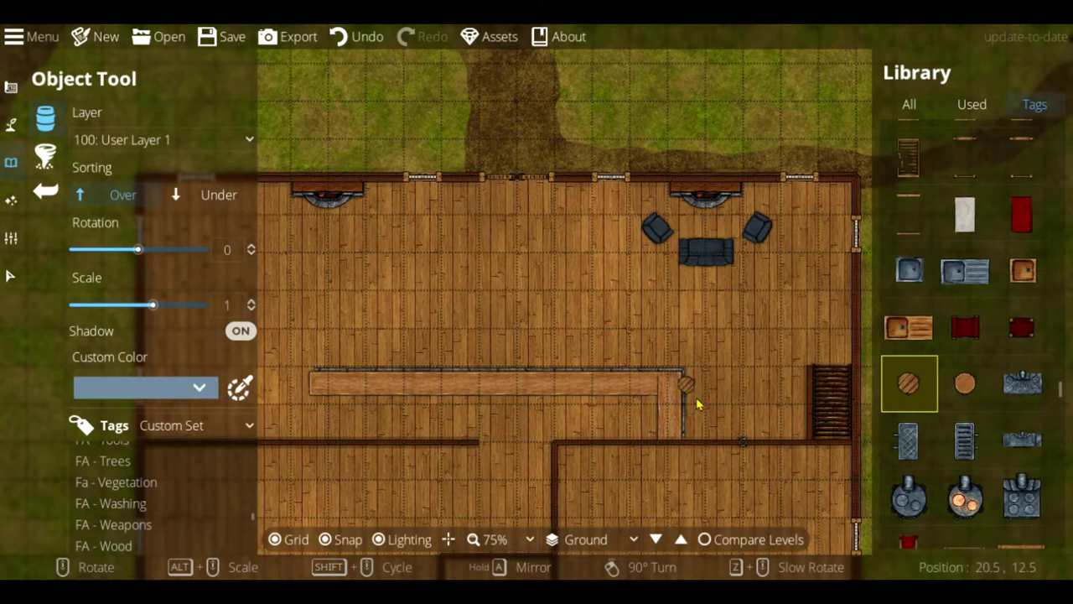
click(214, 195)
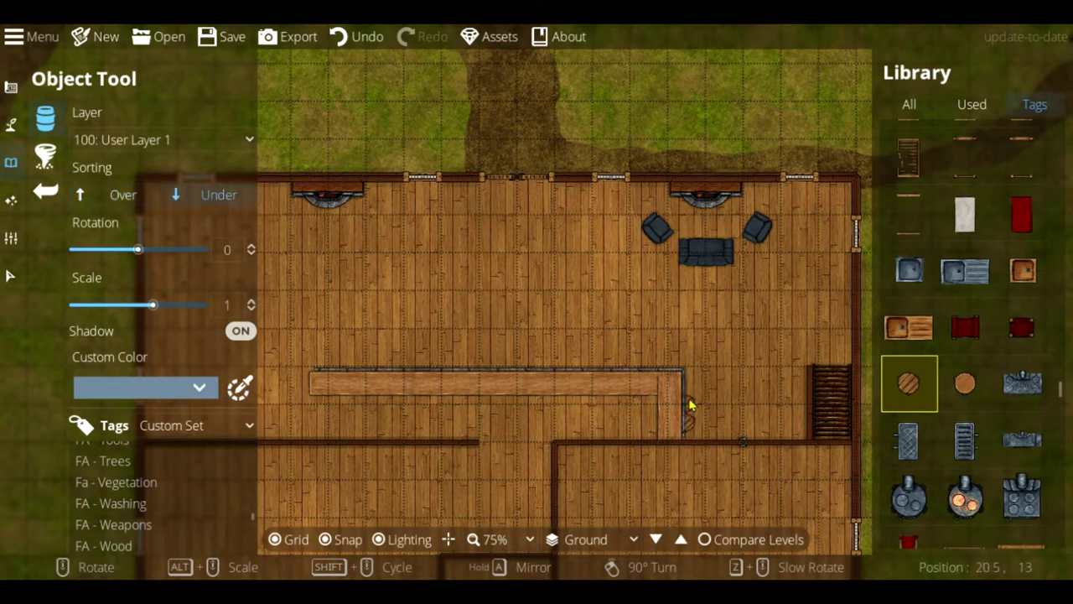
click(689, 404)
click(690, 399)
Step: Line the bar's long front edge with ten evenly spaced stools, varying their rotation and tucking them under the counter
click(663, 367)
click(629, 369)
click(581, 369)
click(545, 367)
scroll(519, 362, up, 5)
click(517, 366)
scroll(486, 366, up, 2)
click(482, 366)
scroll(436, 367, down, 7)
click(436, 366)
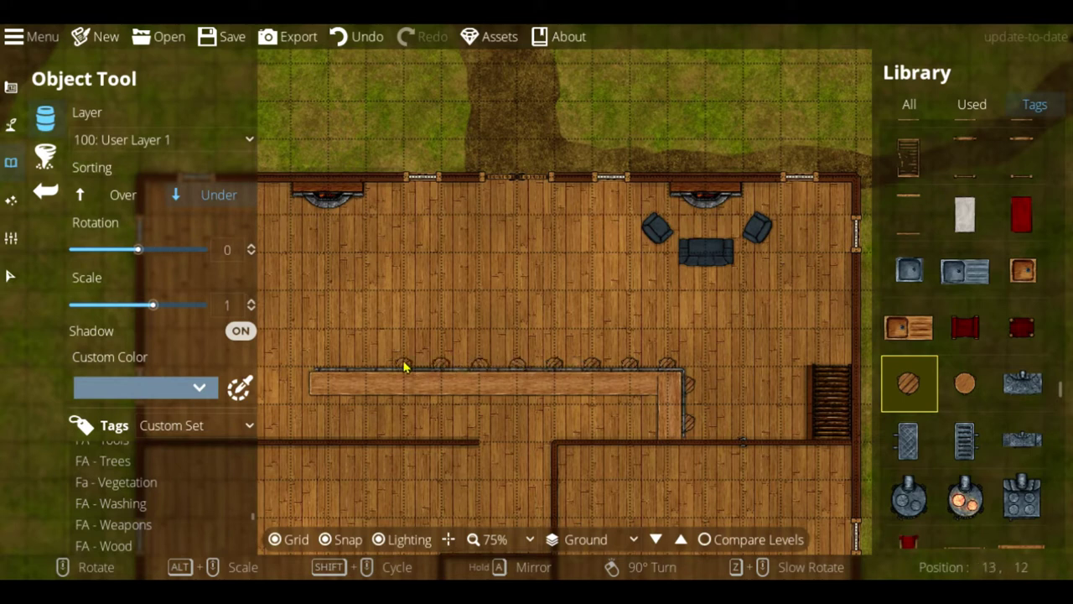
scroll(404, 367, down, 3)
click(404, 366)
scroll(367, 366, down, 2)
click(365, 367)
scroll(335, 366, down, 4)
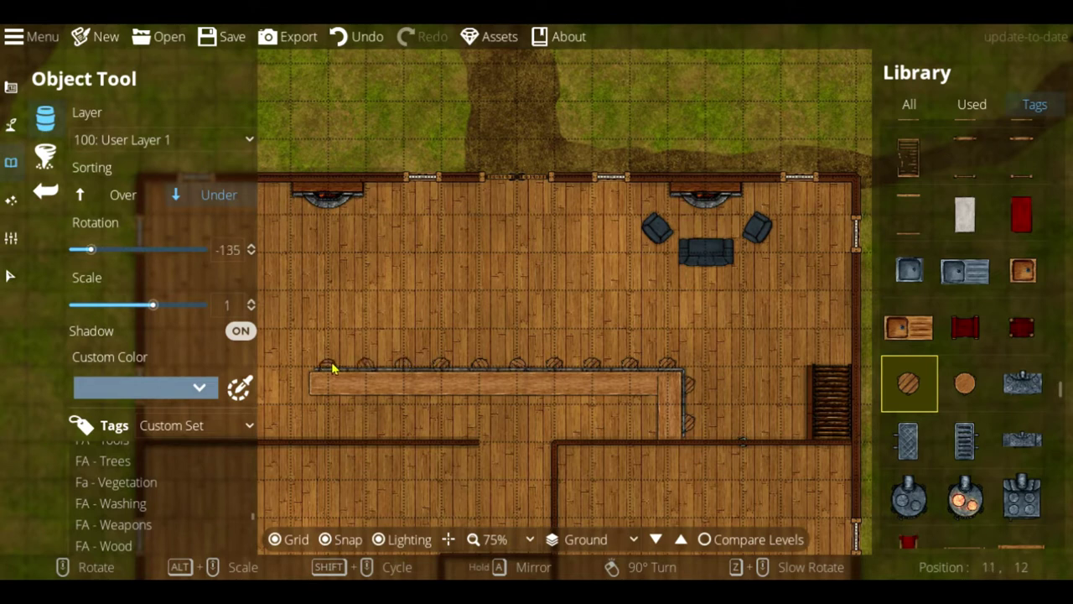
click(332, 363)
Step: Place three Table Wood Round F Light tables in the tavern room's left part, between its left wall and the fireplace
click(1022, 359)
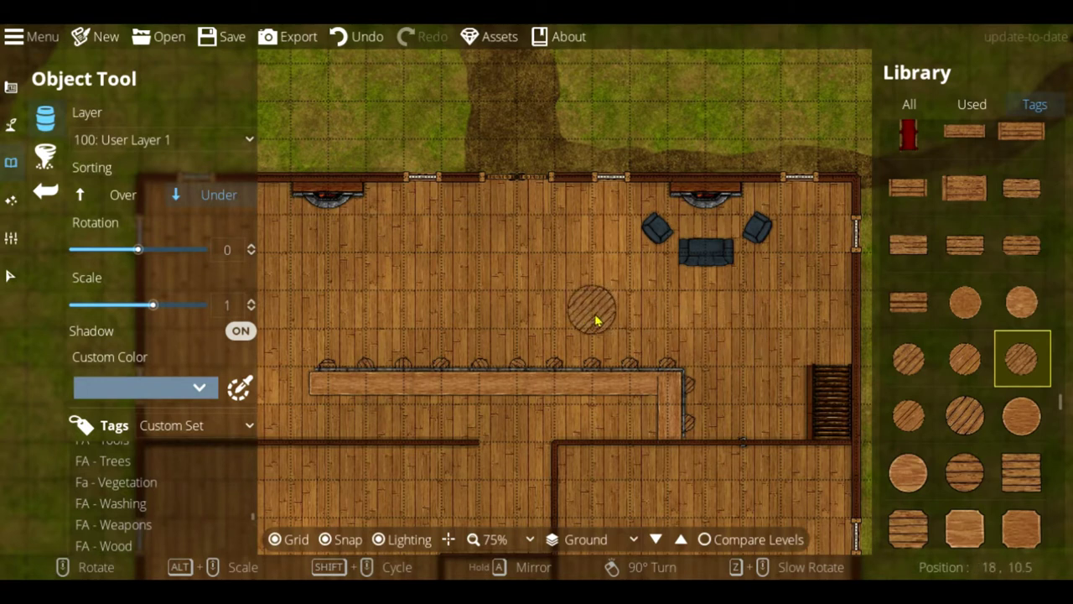
middle_drag(579, 321, 746, 315)
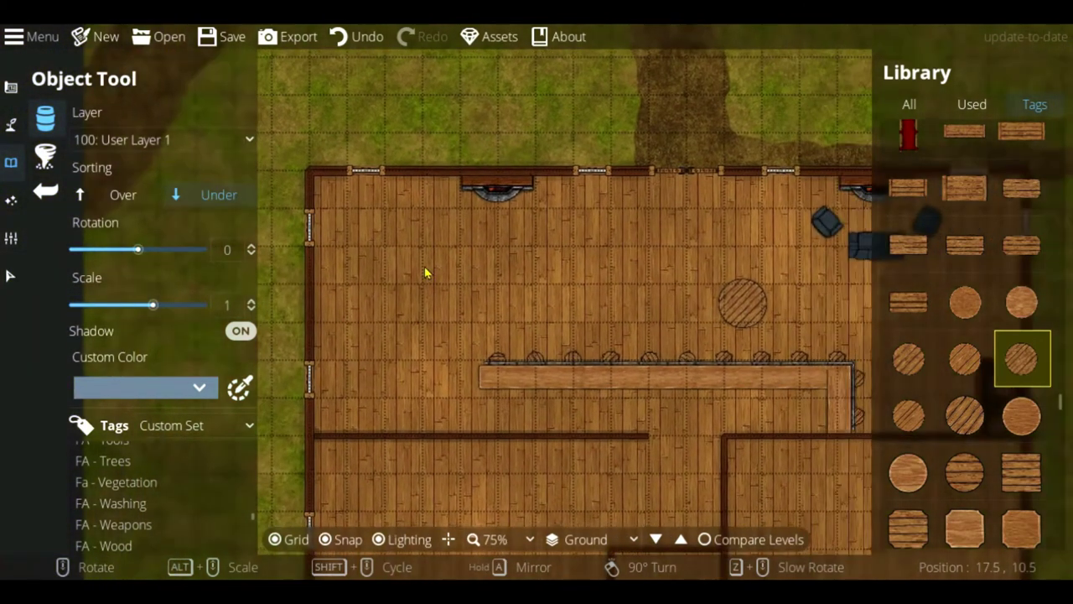
click(365, 239)
click(367, 323)
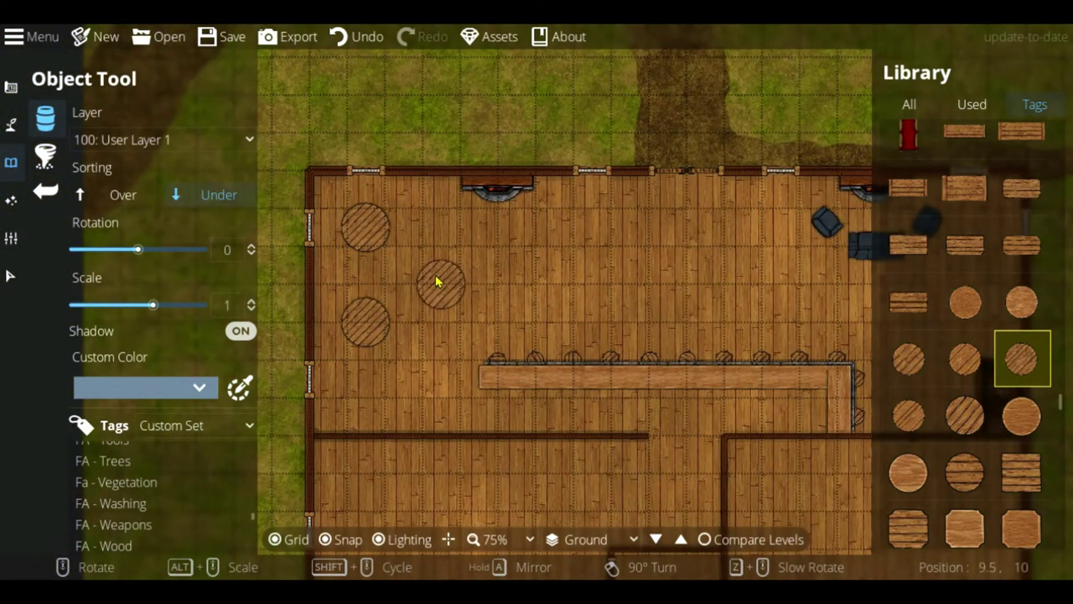
click(441, 283)
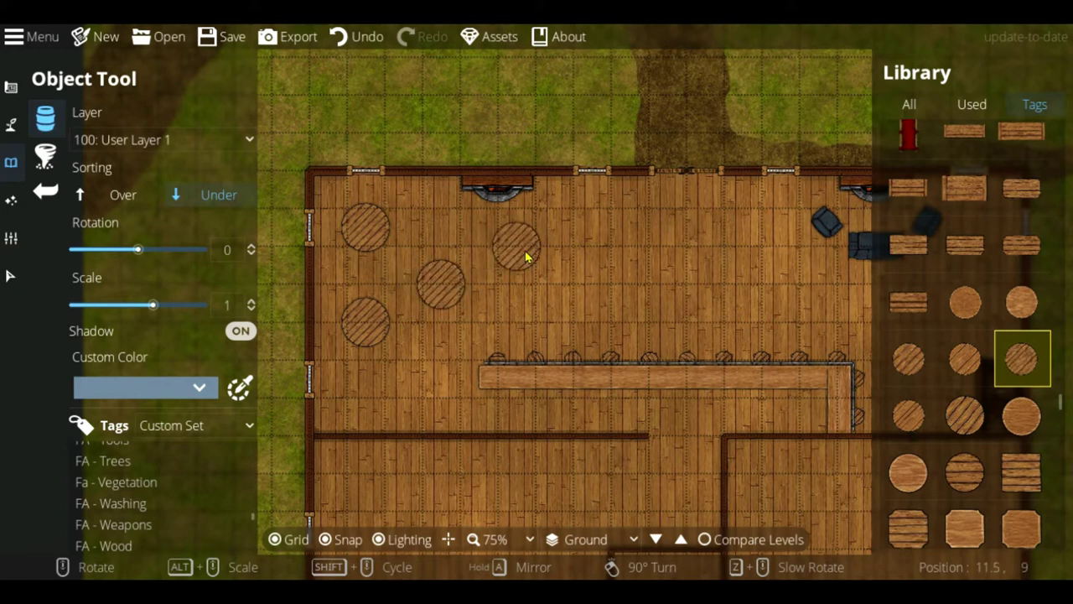
Step: Place more round tables through the middle of the room, in the lower-left corner and near the right fireplace seating
click(526, 257)
click(556, 306)
click(599, 228)
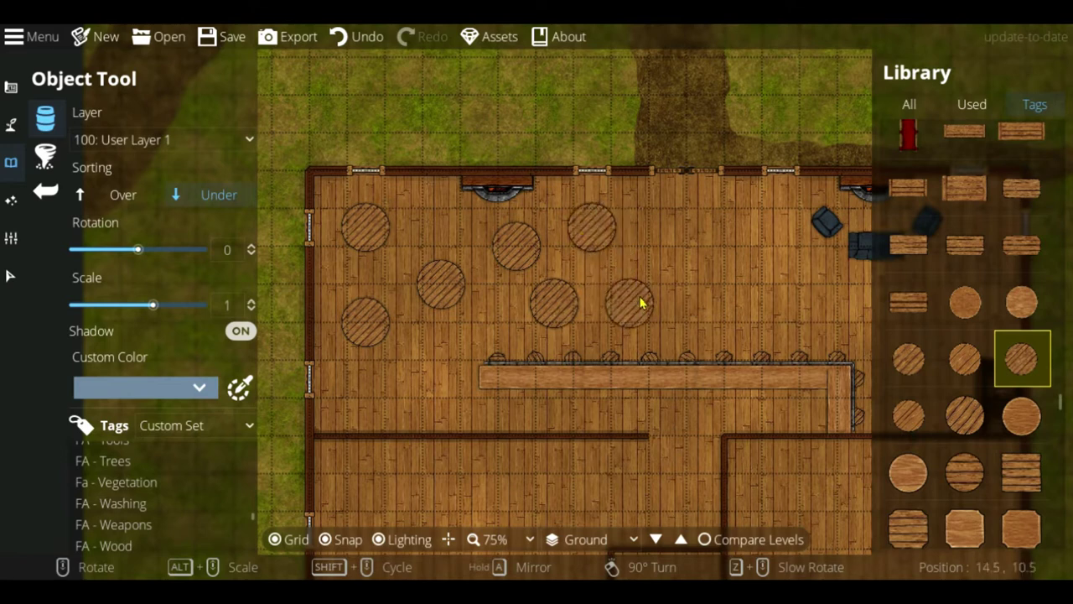
click(648, 305)
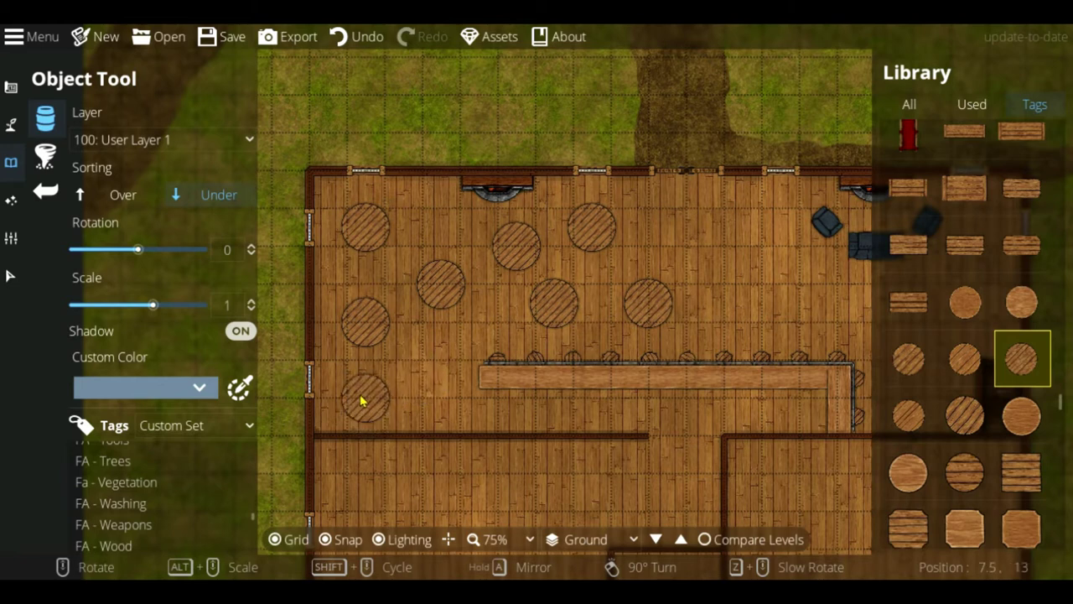
click(394, 403)
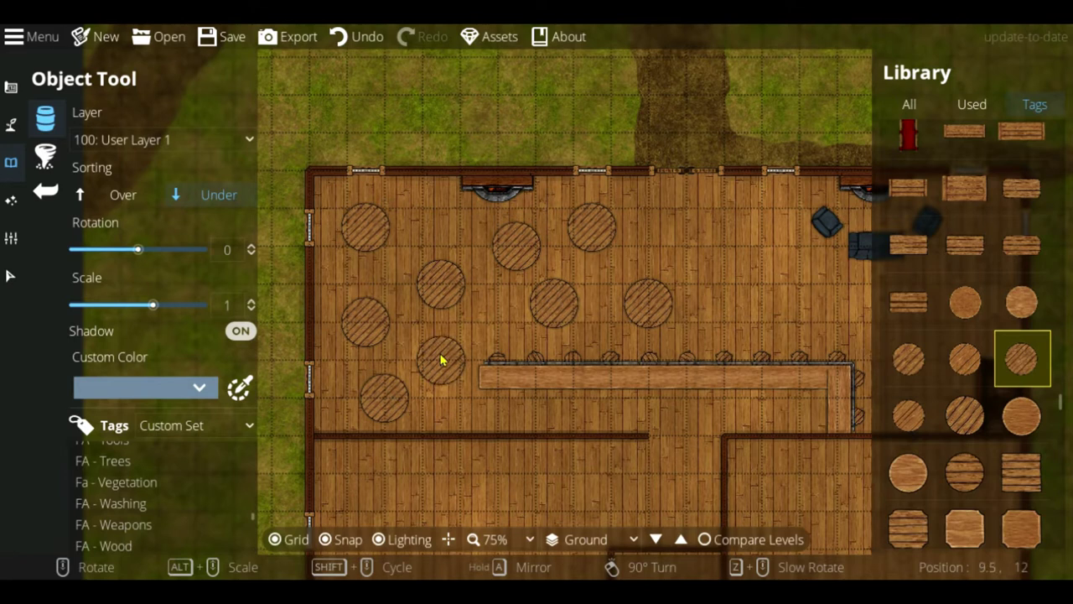
middle_drag(751, 277, 551, 290)
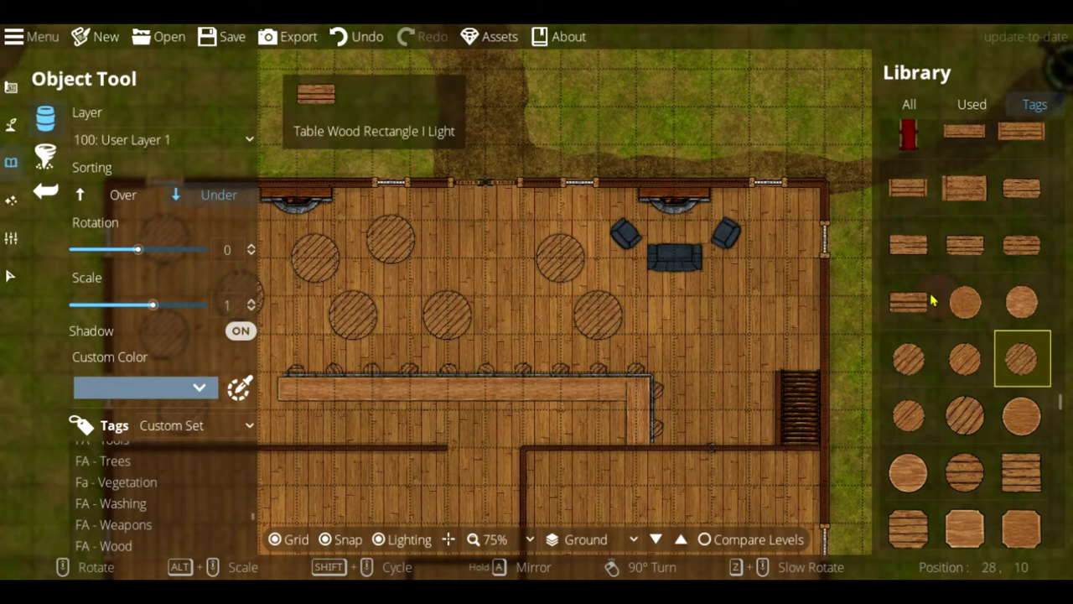
Step: Place a small plank table with clipped corners, scaled to 0.6, on each side of the sofa
click(914, 358)
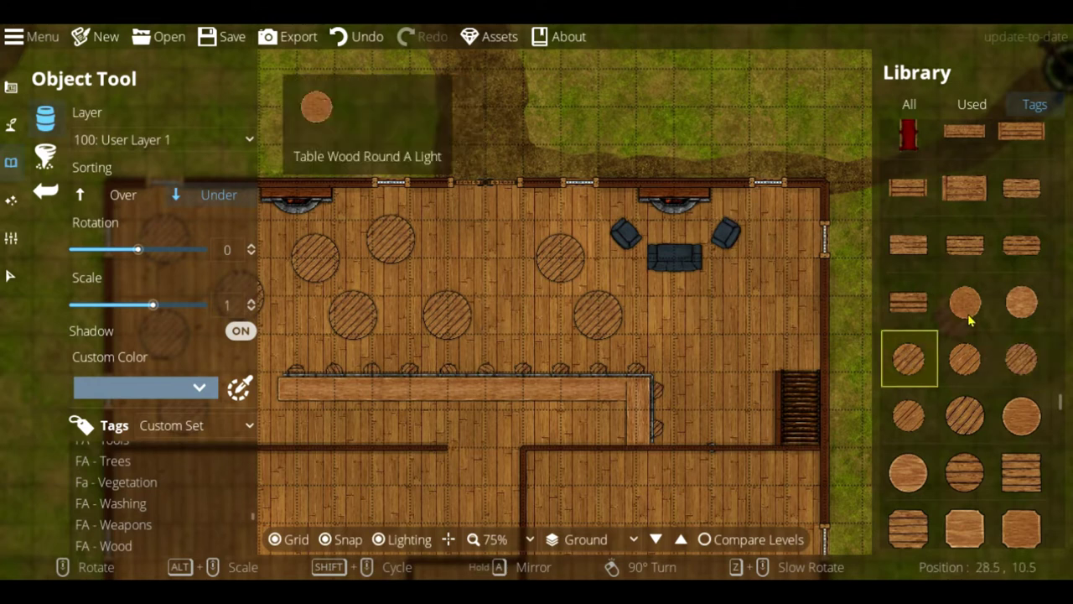
click(1017, 359)
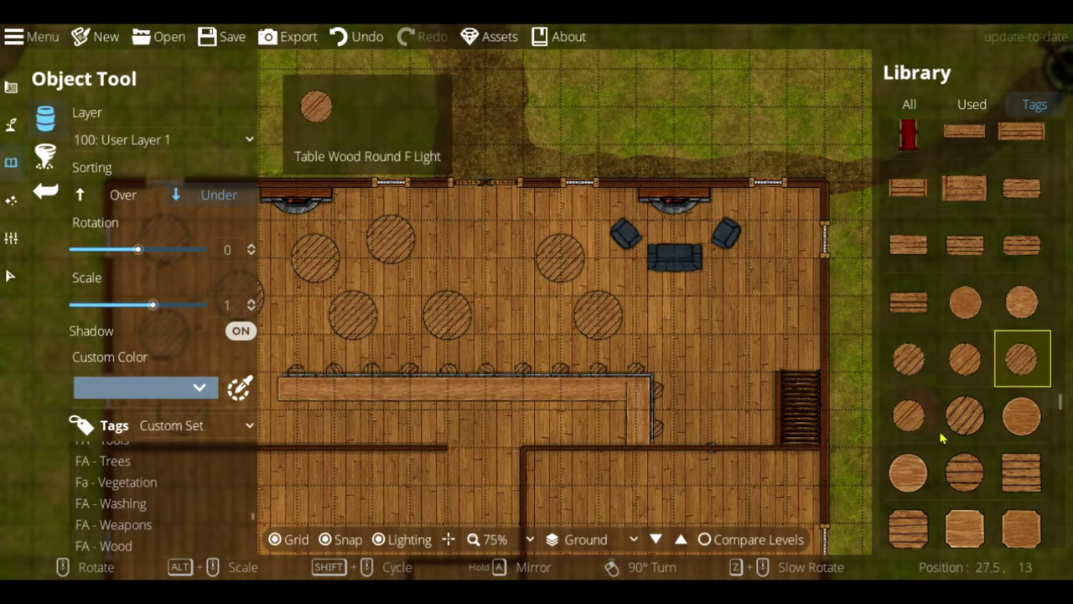
scroll(966, 445, down, 1)
click(1027, 429)
click(919, 486)
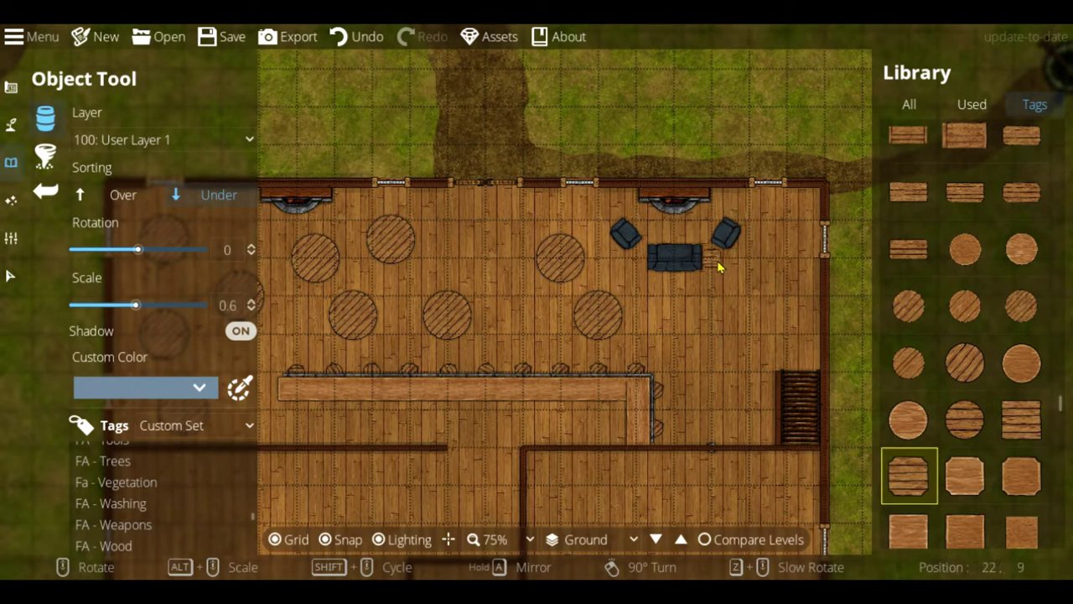
Step: Place a rectangular plank table at scale 0.6 between the sofa and the right fireplace, with snapping off
click(1022, 192)
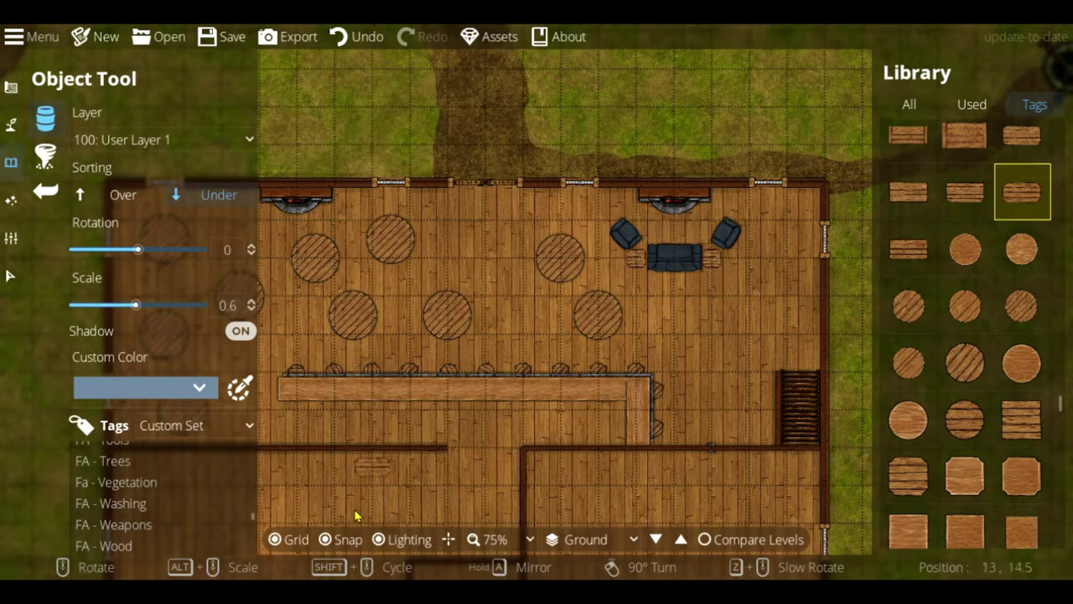
scroll(664, 315, up, 3)
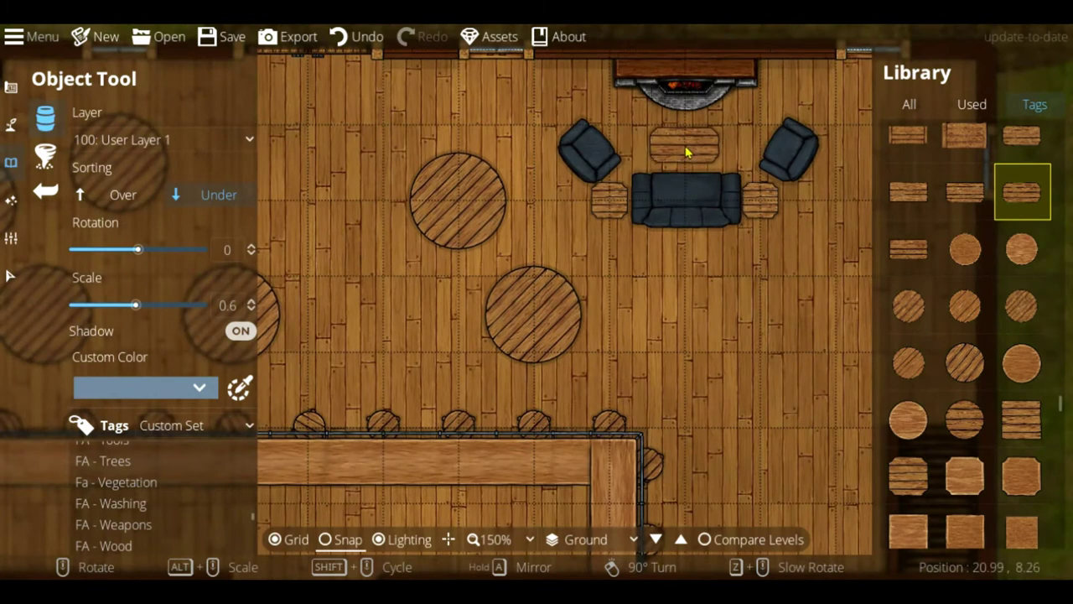
scroll(1018, 354, up, 1)
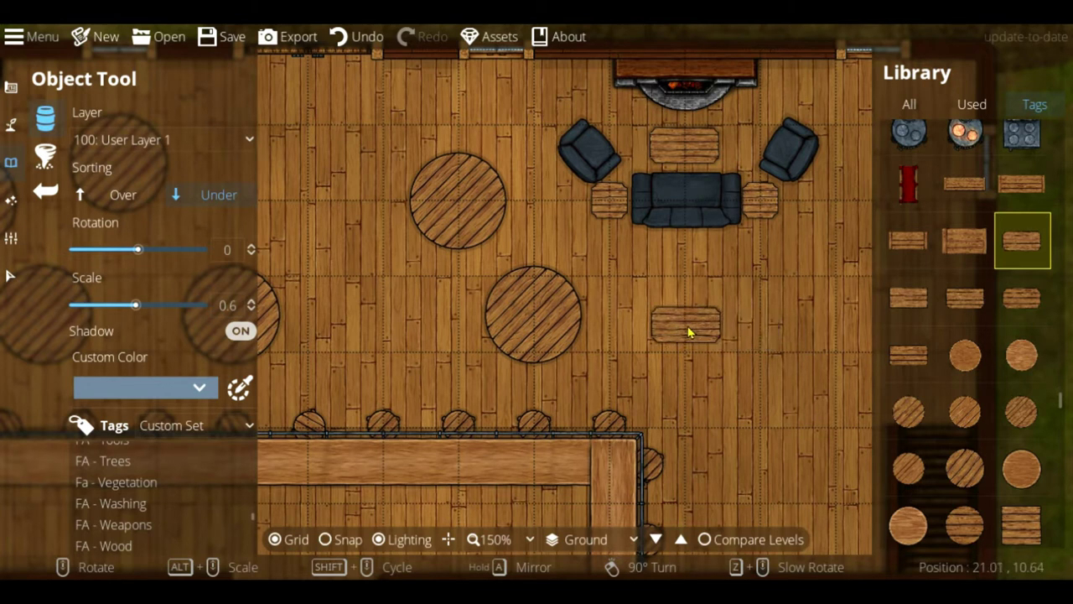
Step: Move the round table to the lower left of the left fireplace slightly upward, off the grid
middle_drag(691, 328, 968, 346)
ctrl+scroll(744, 344, down, 1)
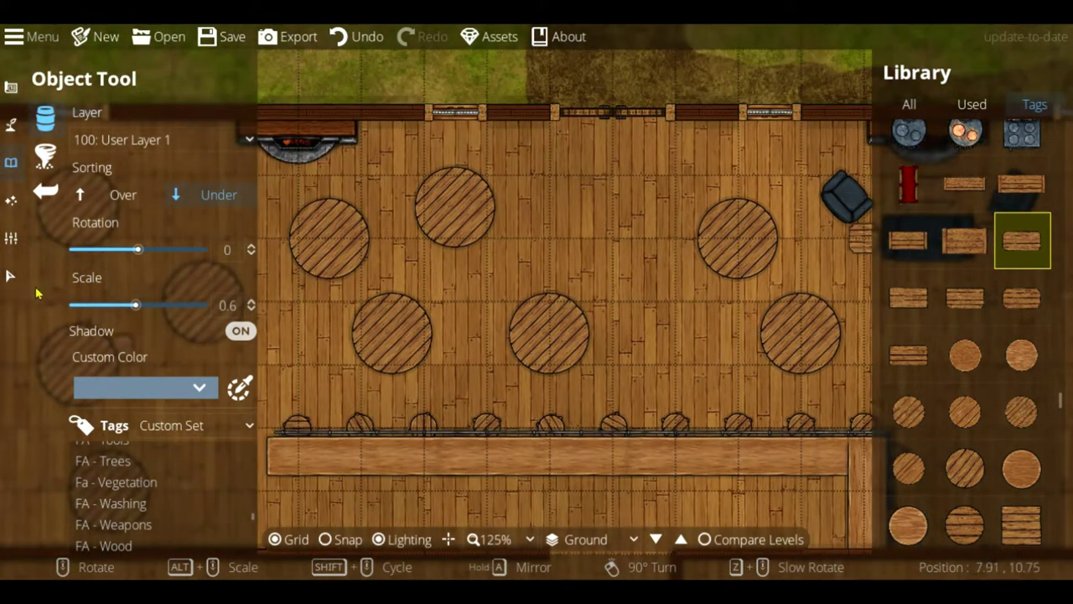
click(10, 275)
key(Left)
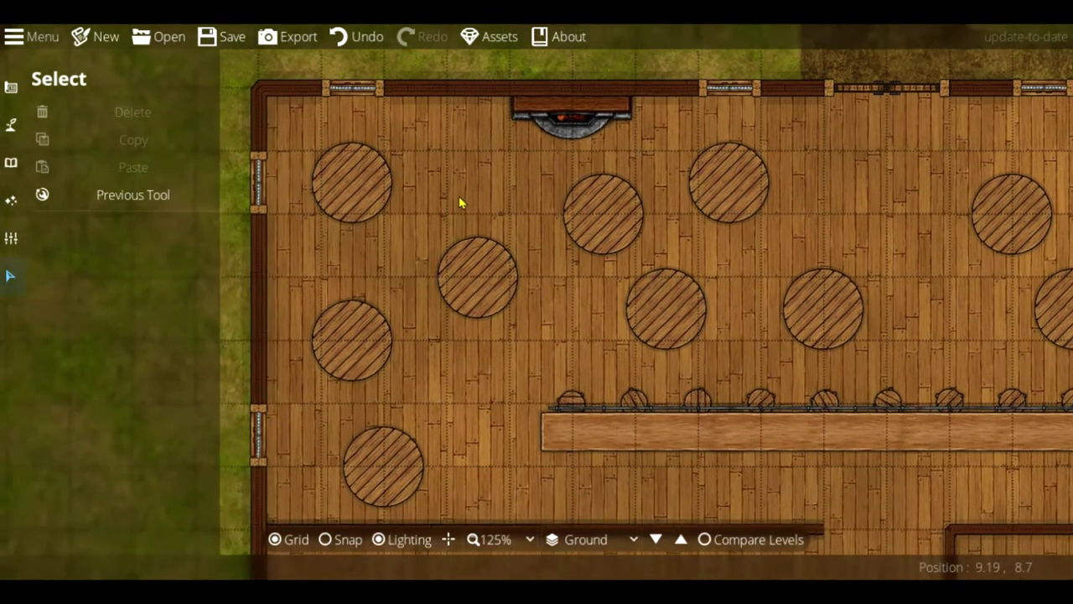
drag(478, 281, 477, 252)
key(Escape)
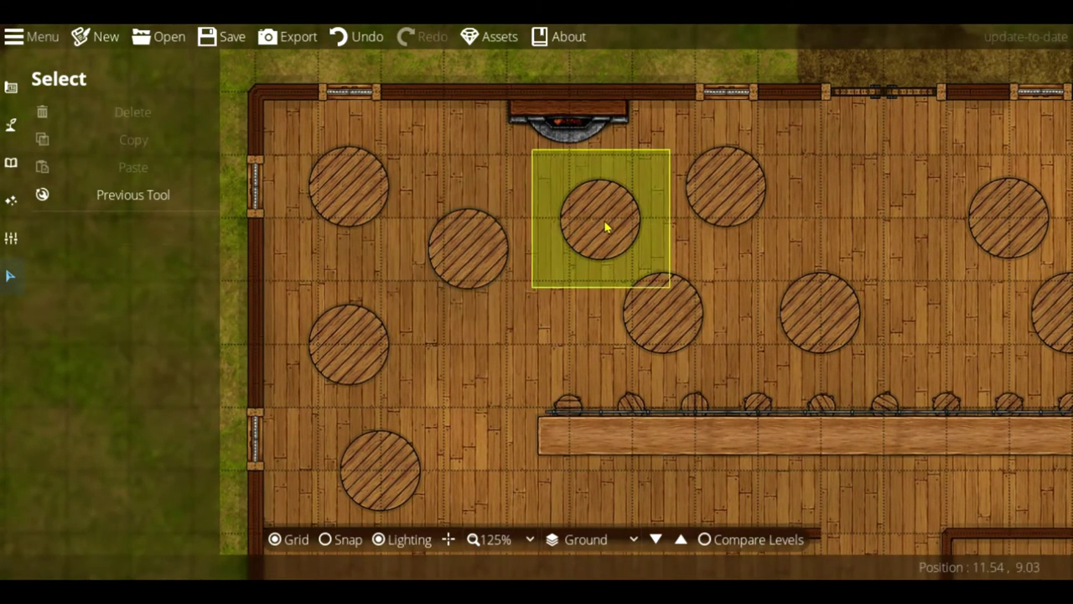
Step: Shift the round tables around the left fireplace and in the upper-left corner into less regular, off-grid positions
drag(605, 226, 726, 178)
drag(349, 188, 333, 172)
drag(460, 244, 445, 237)
drag(606, 244, 595, 242)
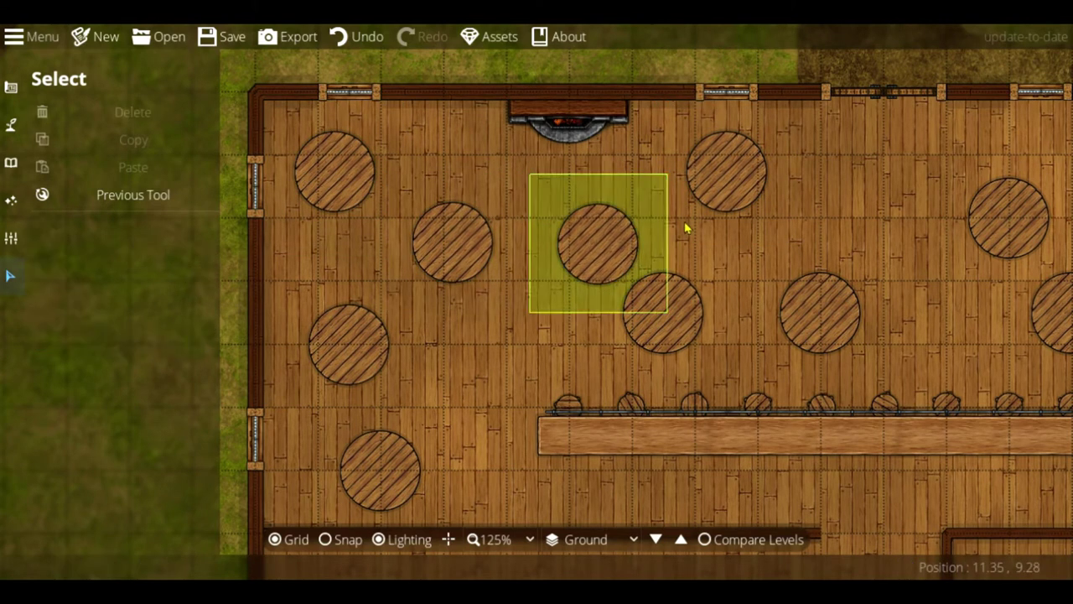
drag(723, 200, 714, 192)
key(Escape)
middle_drag(825, 225, 774, 150)
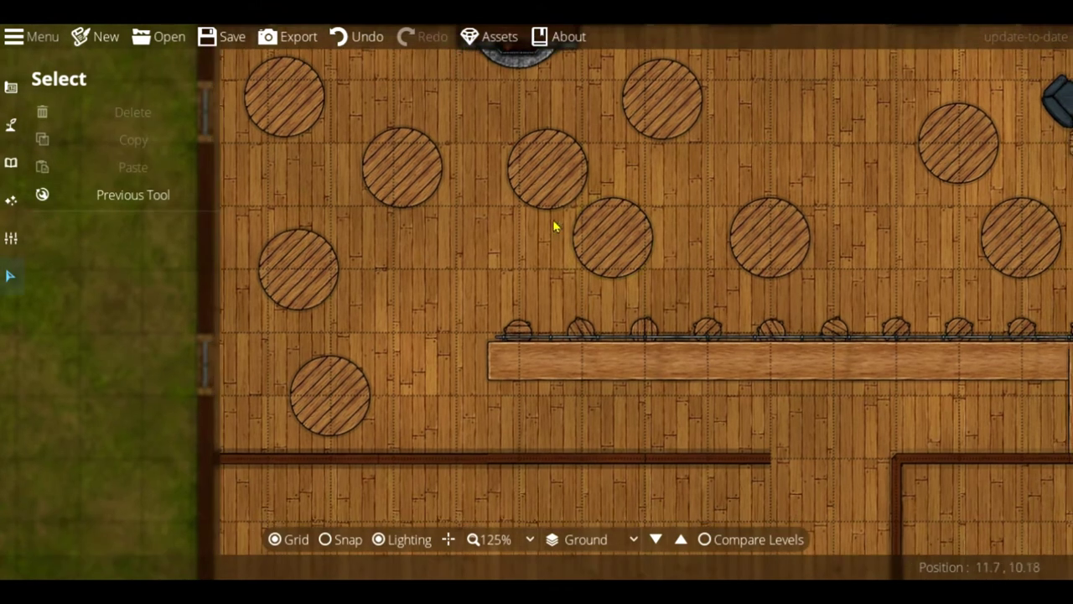
Step: Spread the round tables between the left wall and the bar into new off-grid positions, moving the lowest one up towards the right
drag(611, 239, 471, 267)
drag(299, 284, 299, 278)
key(Escape)
drag(327, 390, 658, 232)
key(Escape)
middle_drag(859, 183, 736, 320)
drag(661, 374, 664, 312)
Step: Delete the two rightmost round tables above the bar
drag(856, 302, 810, 364)
drag(908, 364, 824, 240)
click(830, 294)
click(830, 342)
key(Delete)
click(828, 250)
key(Delete)
Step: Shift the tables near the left wall and move one more into the lower-left corner beside the lower window
middle_drag(767, 389, 900, 343)
drag(420, 257, 426, 235)
drag(319, 351, 304, 319)
drag(462, 349, 419, 353)
drag(567, 267, 296, 443)
Step: Pull the remaining round tables closer together below the left fireplace, with one just above the bar's left end
drag(677, 197, 621, 248)
drag(662, 331, 528, 318)
drag(627, 245, 632, 231)
drag(788, 254, 647, 343)
click(819, 265)
middle_drag(819, 265, 769, 195)
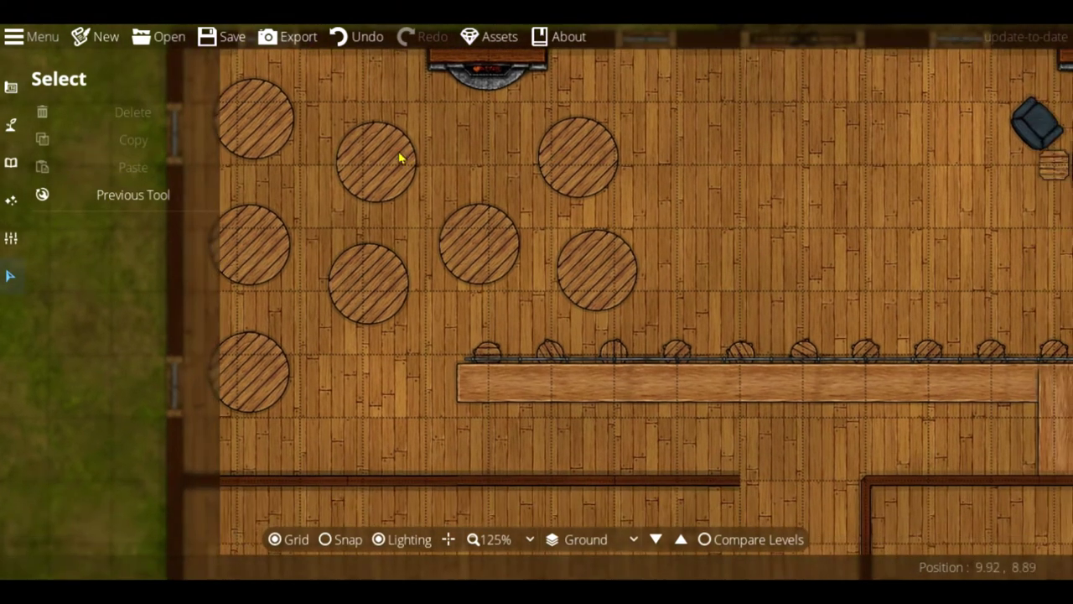
Step: Nudge the tables on either side of the left fireplace slightly upward and the inner table below slightly downward
middle_drag(462, 167, 484, 216)
drag(595, 197, 605, 186)
drag(407, 214, 416, 206)
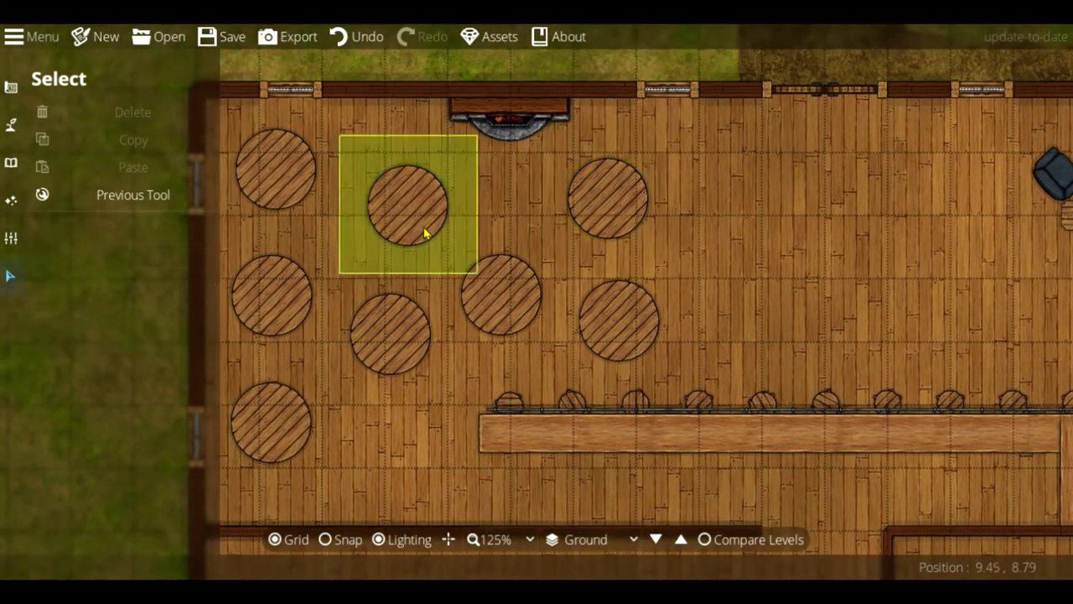
middle_drag(729, 266, 692, 230)
drag(356, 303, 359, 318)
click(729, 245)
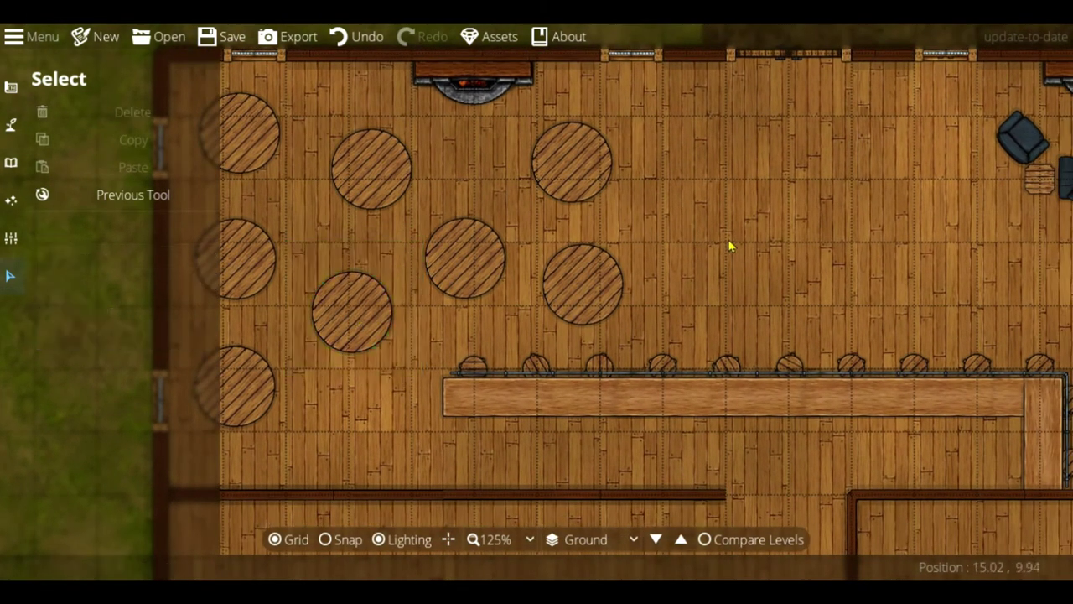
Step: Fine-tune the spacing of the tables left of and below the fireplace and the one above the bar's left end
middle_drag(730, 263, 492, 283)
middle_drag(757, 316, 716, 283)
middle_drag(644, 254, 961, 233)
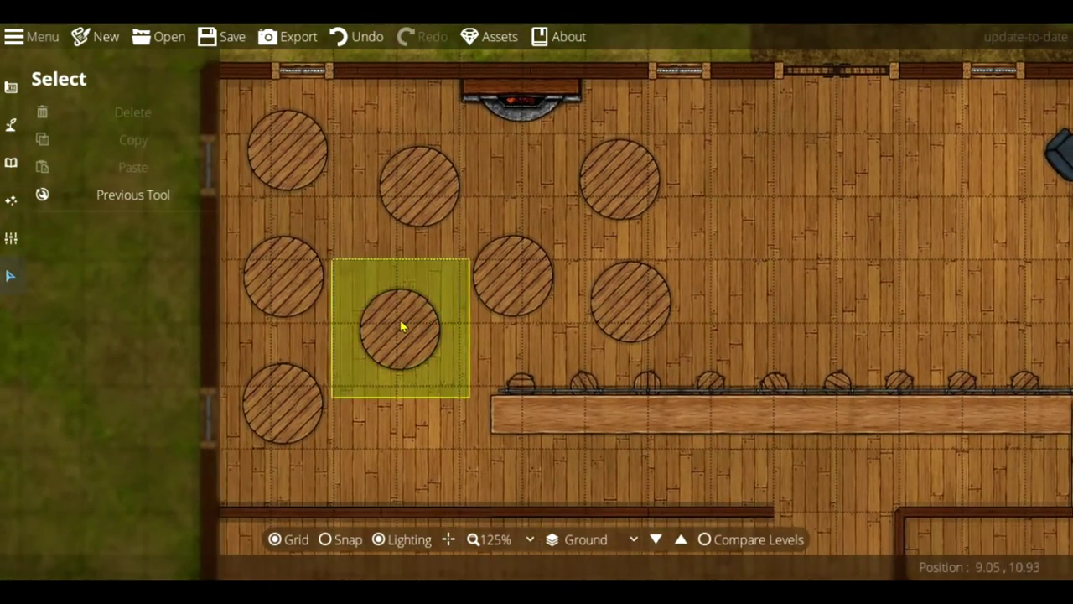
drag(402, 323, 395, 314)
drag(429, 180, 436, 161)
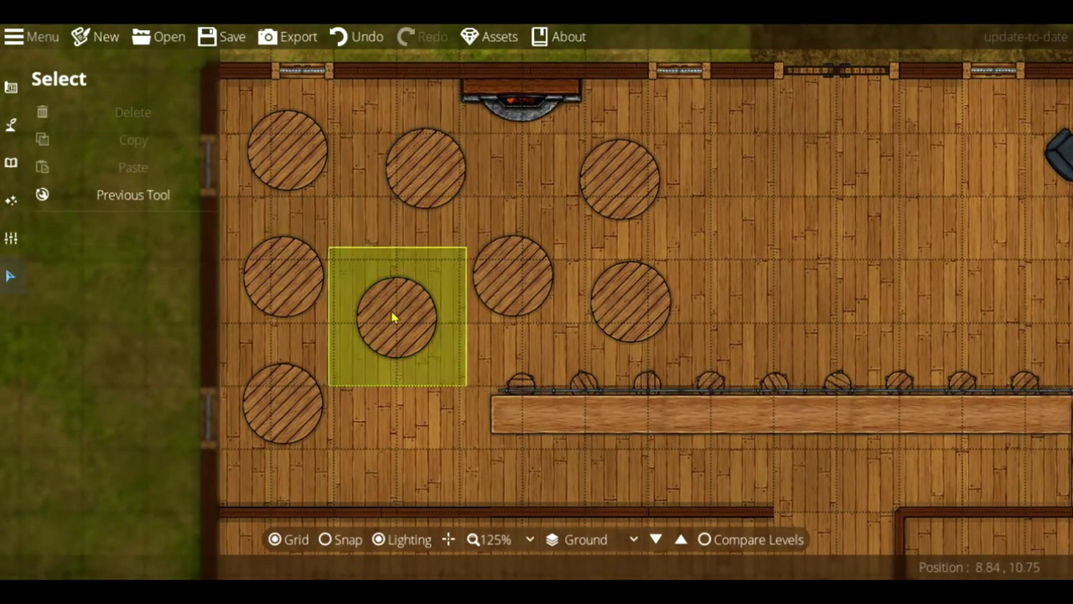
drag(391, 306, 386, 308)
mouse_move(523, 267)
mouse_down()
mouse_move(521, 249)
mouse_move(532, 248)
mouse_up()
mouse_move(408, 312)
mouse_down()
mouse_move(420, 306)
mouse_move(409, 327)
mouse_up()
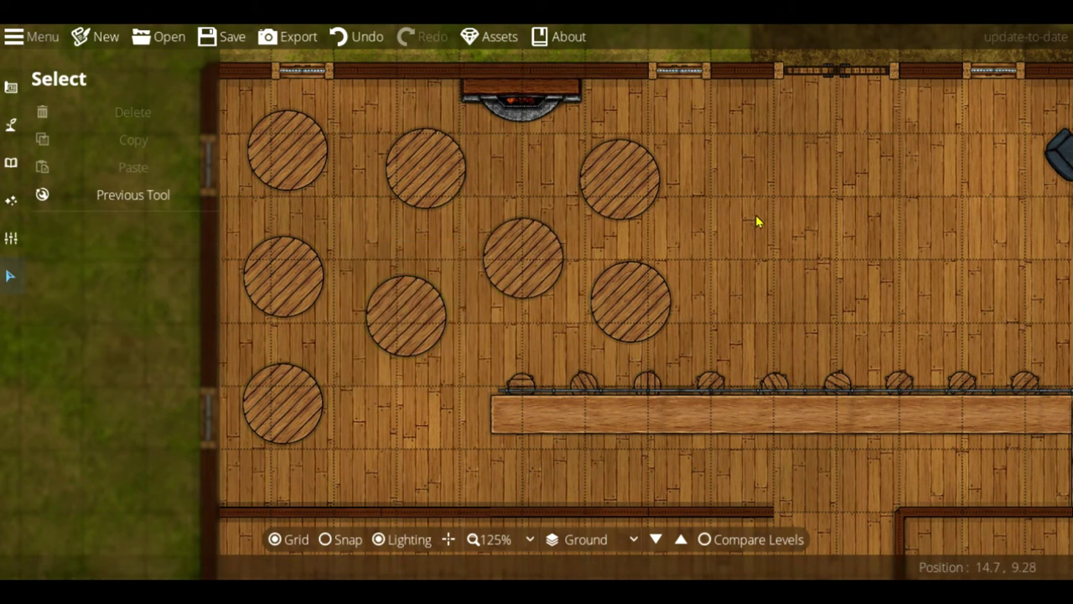
middle_drag(745, 234, 562, 238)
click(479, 306)
mouse_move(480, 306)
mouse_down()
mouse_move(578, 237)
mouse_move(464, 315)
mouse_up()
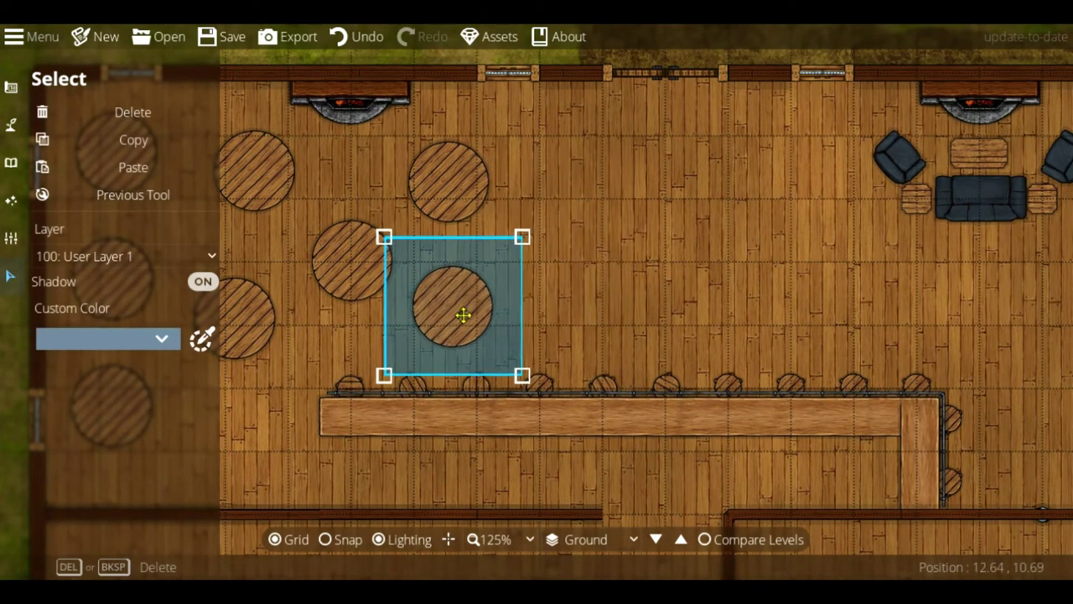
Step: Place a diagonal-plank round table at scale 1, rotated -30°, near the upper wall to the right of the left fireplace
click(10, 161)
click(52, 116)
click(965, 467)
click(1021, 411)
scroll(978, 469, down, 2)
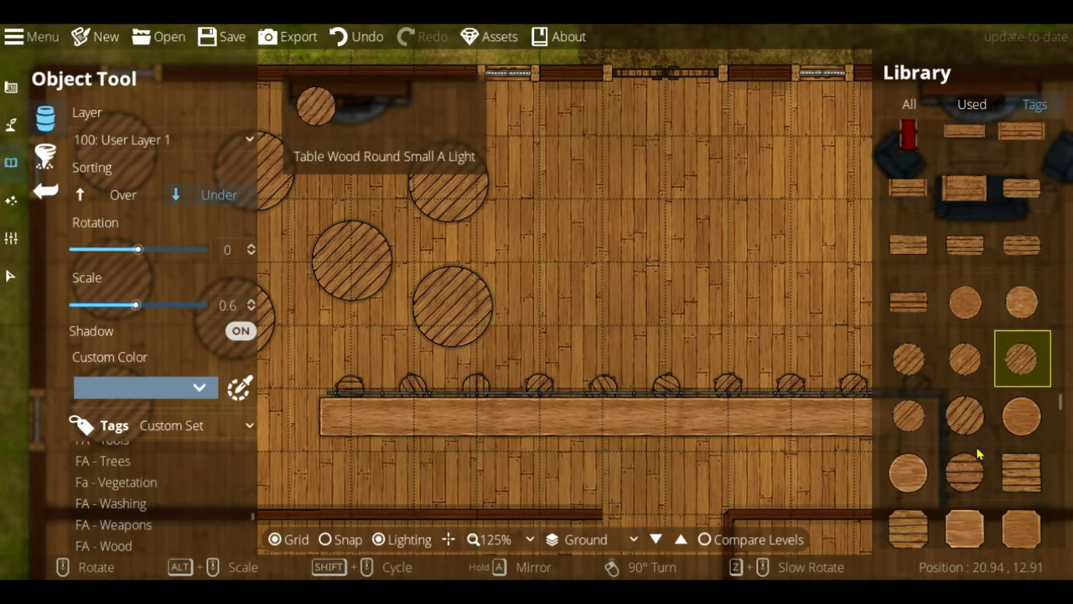
click(960, 423)
click(974, 363)
shift+scroll(530, 232, up, 4)
alt+scroll(609, 255, up, 3)
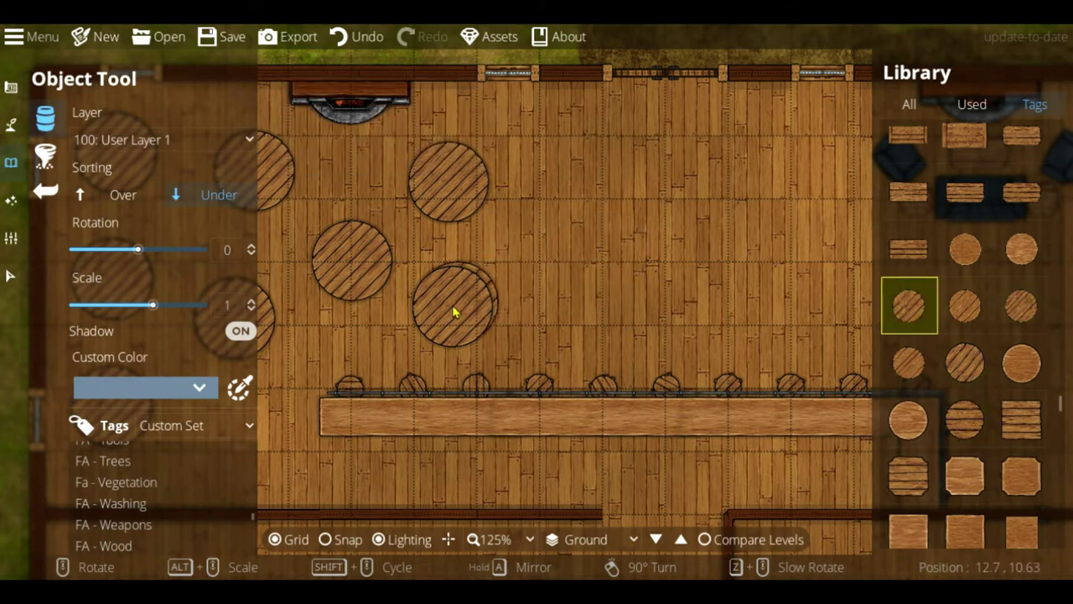
scroll(533, 255, down, 2)
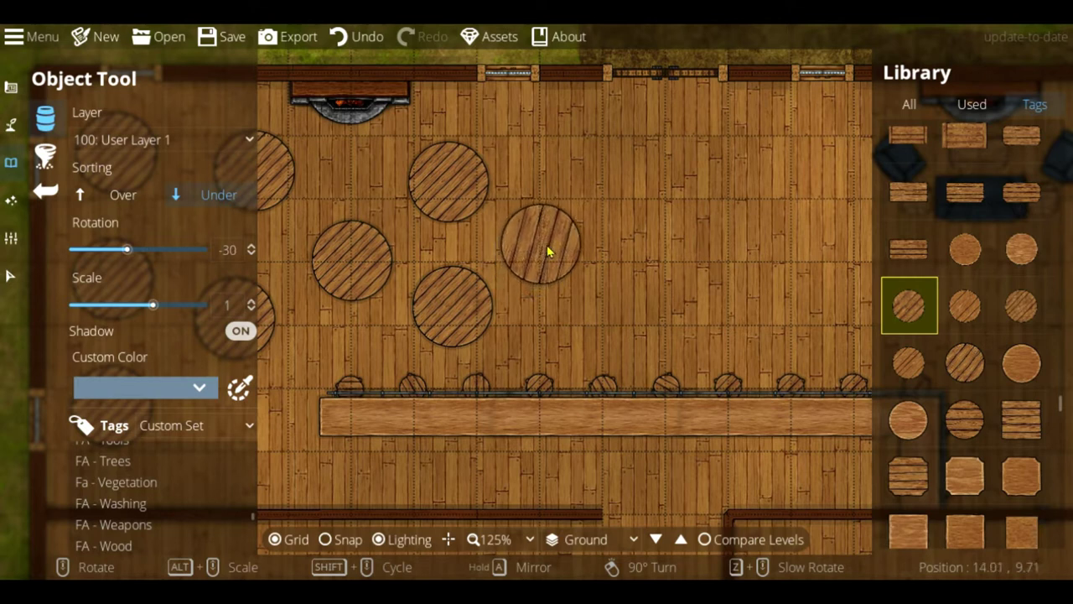
click(565, 132)
Step: Place round tables rotated -60° below the new one and overlapping the center, upper-left and lower-left tables
scroll(579, 246, down, 2)
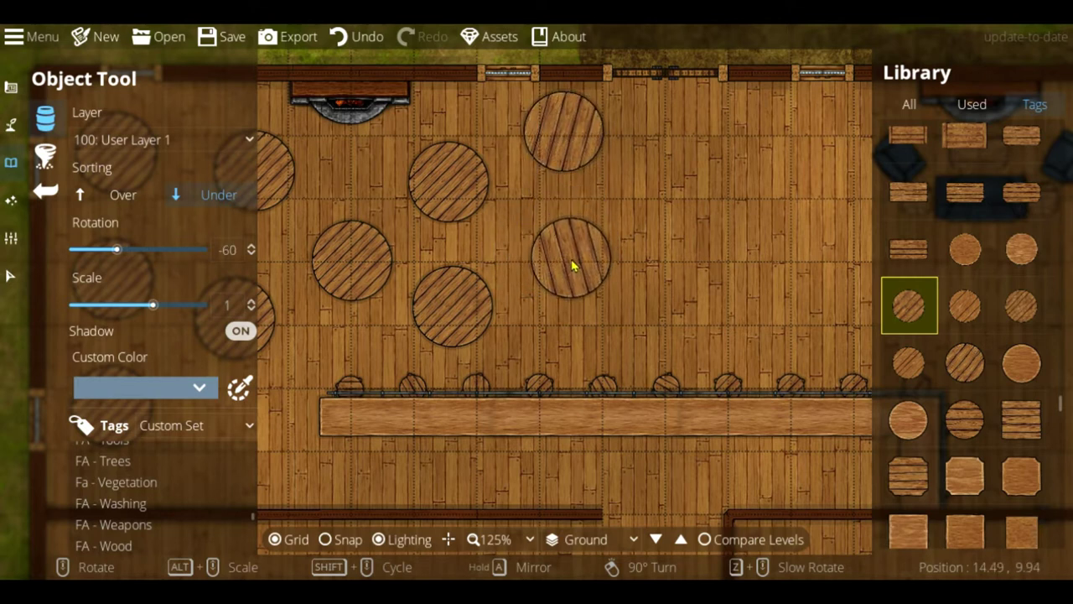
click(573, 265)
middle_drag(663, 328, 834, 317)
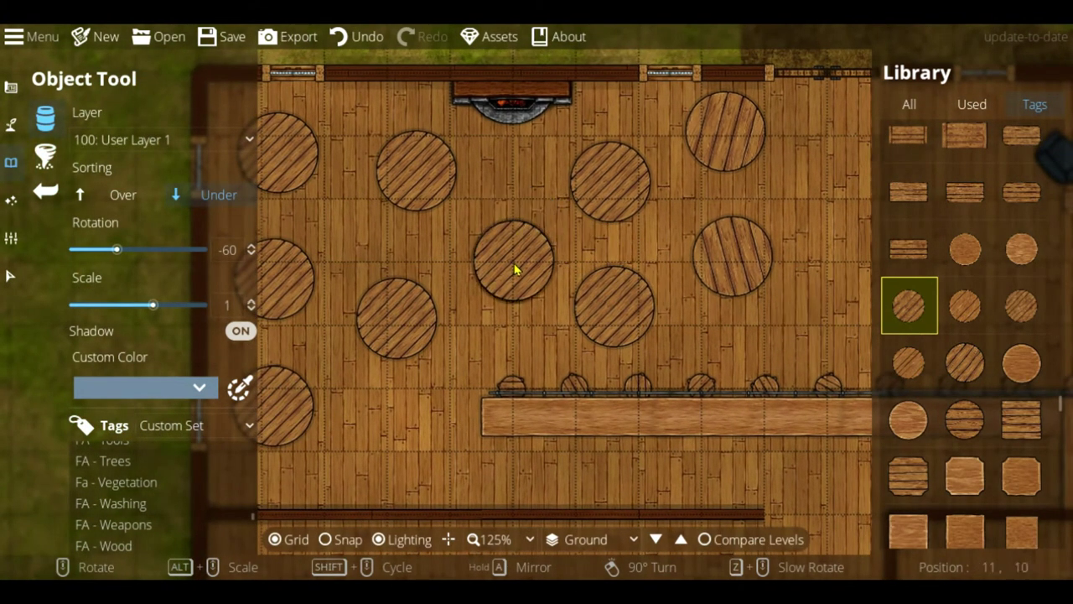
click(495, 267)
click(309, 163)
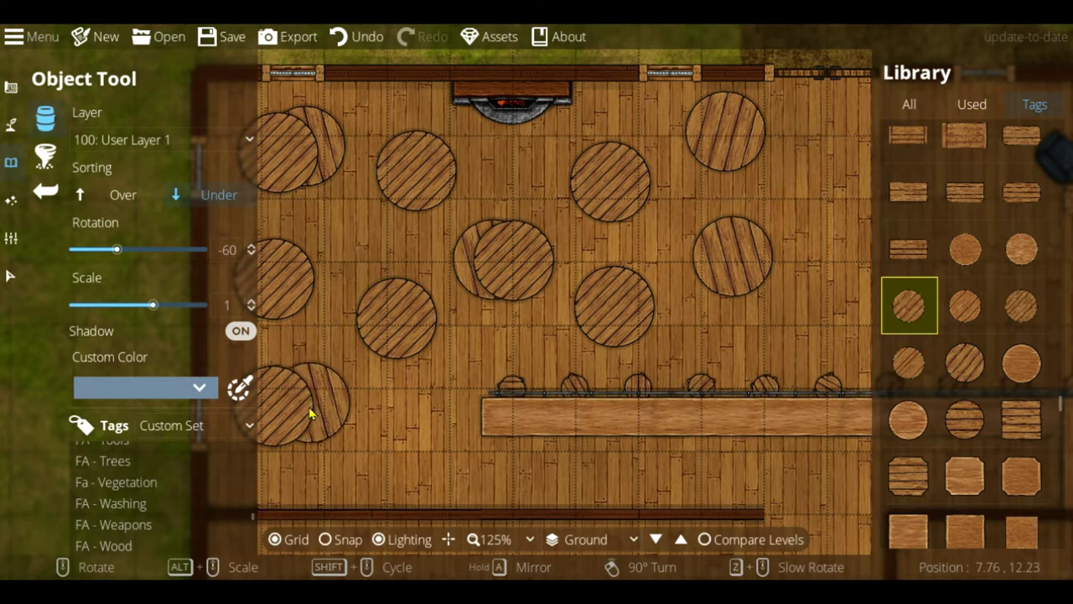
Step: Delete the original upper-left corner table and move the rotated copy into its place
click(10, 275)
click(288, 166)
key(BackSpace)
drag(302, 160, 277, 168)
Step: Rotate the middle round table along the left wall so its planks run at a different angle
click(319, 214)
drag(377, 248, 250, 276)
click(322, 312)
scroll(374, 263, down, 3)
Step: Delete the original center table below the left fireplace and shift the rotated copy into its place
click(511, 263)
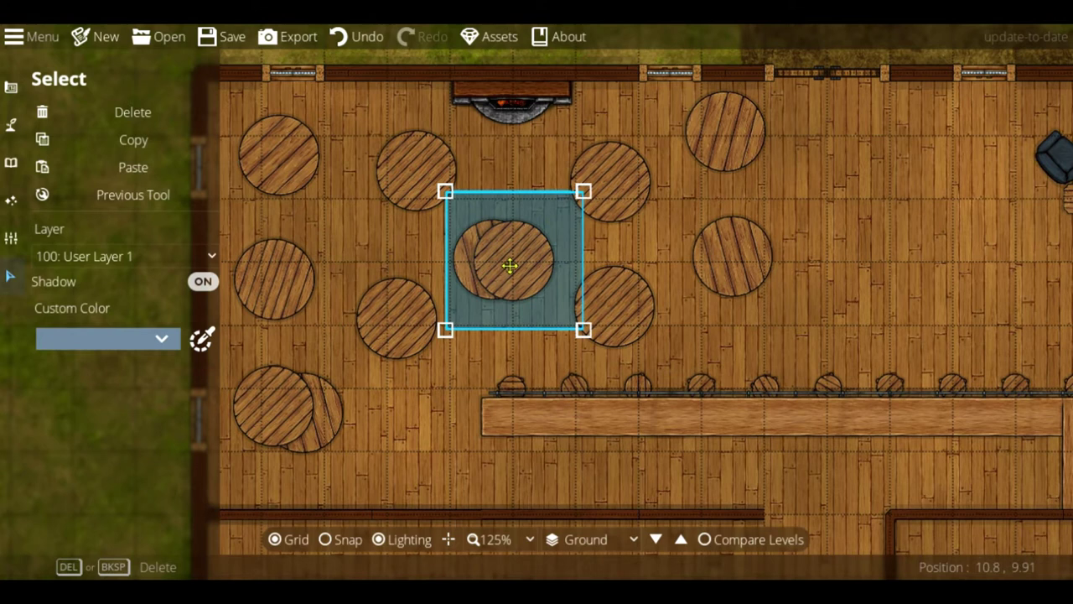
key(Delete)
drag(498, 266, 517, 271)
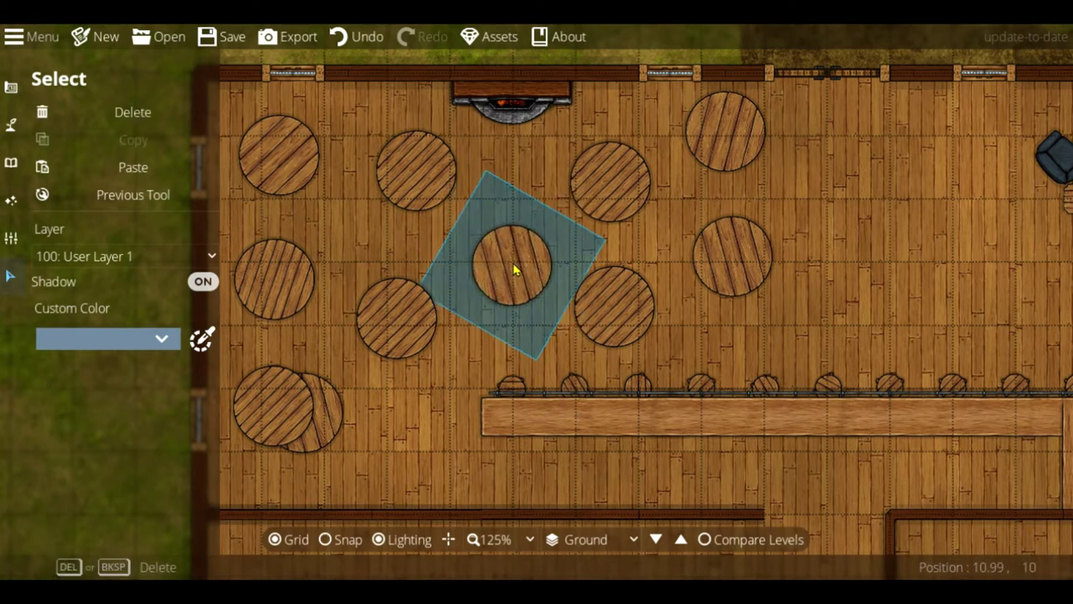
Step: Rotate the far-right table and the one above the bar's left end, and nudge the table right of the fireplace
click(745, 243)
scroll(740, 324, down, 10)
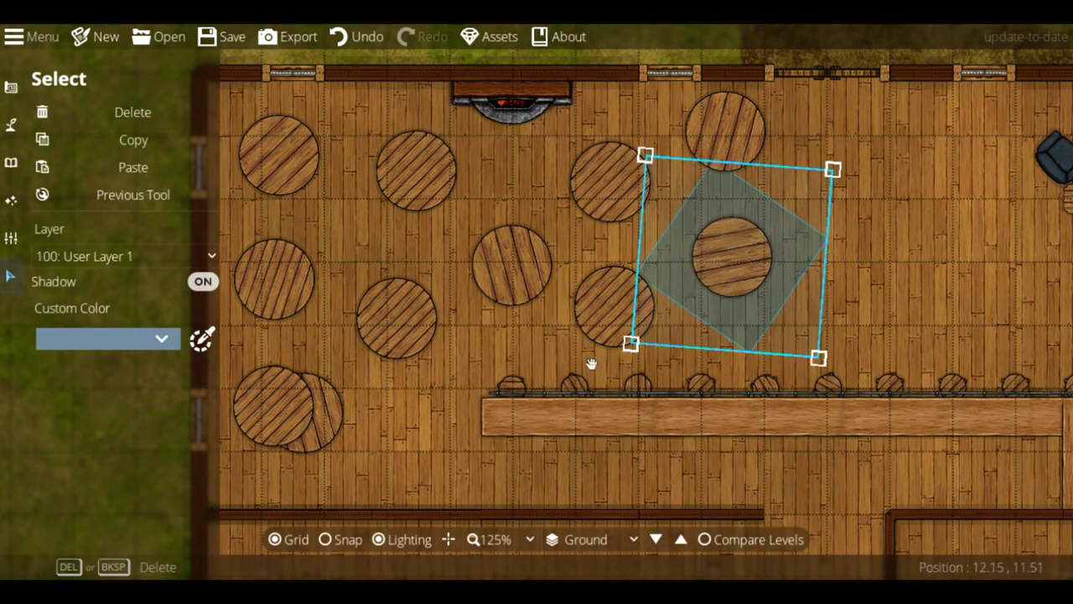
click(660, 419)
click(616, 306)
scroll(757, 162, down, 4)
drag(600, 166, 595, 167)
Step: Delete the original lower-left table and move the rotated copy towards the left wall in its place
middle_drag(420, 407, 443, 341)
click(305, 345)
key(BackSpace)
drag(324, 353, 295, 349)
click(868, 181)
Step: Place wooden chairs around the three tables along the left wall and the nearest inner table, sorted under and rotated to face each table
middle_drag(868, 186, 836, 252)
key(o)
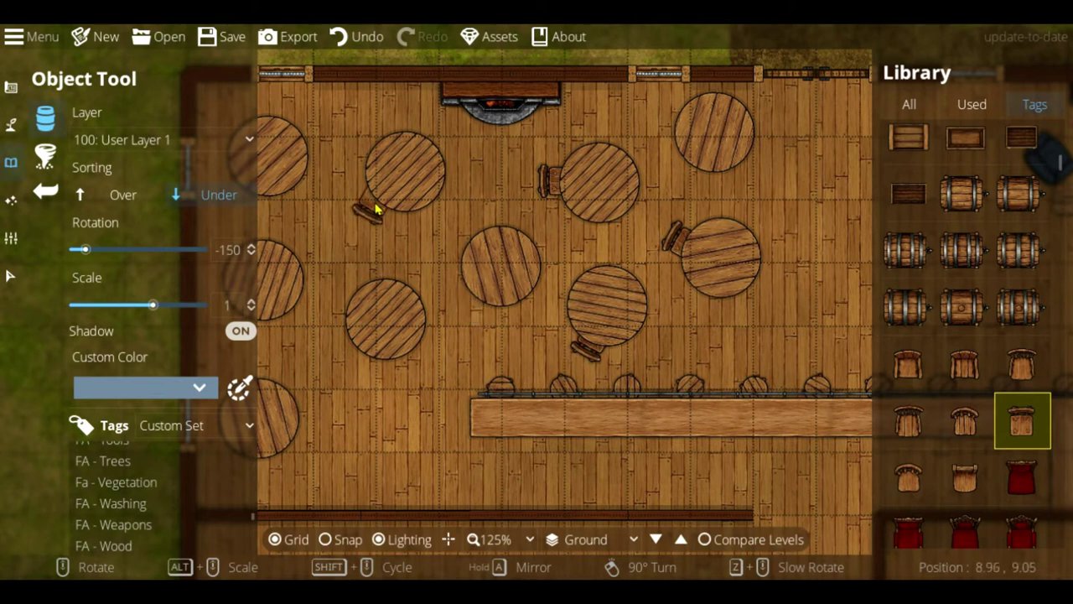
middle_drag(342, 249, 448, 251)
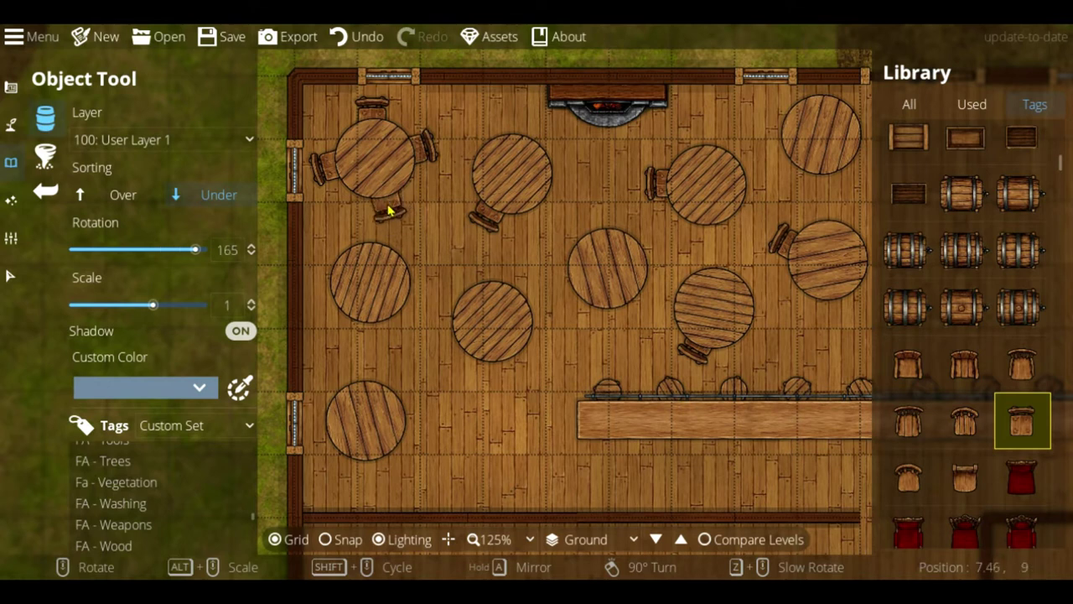
scroll(342, 336, up, 4)
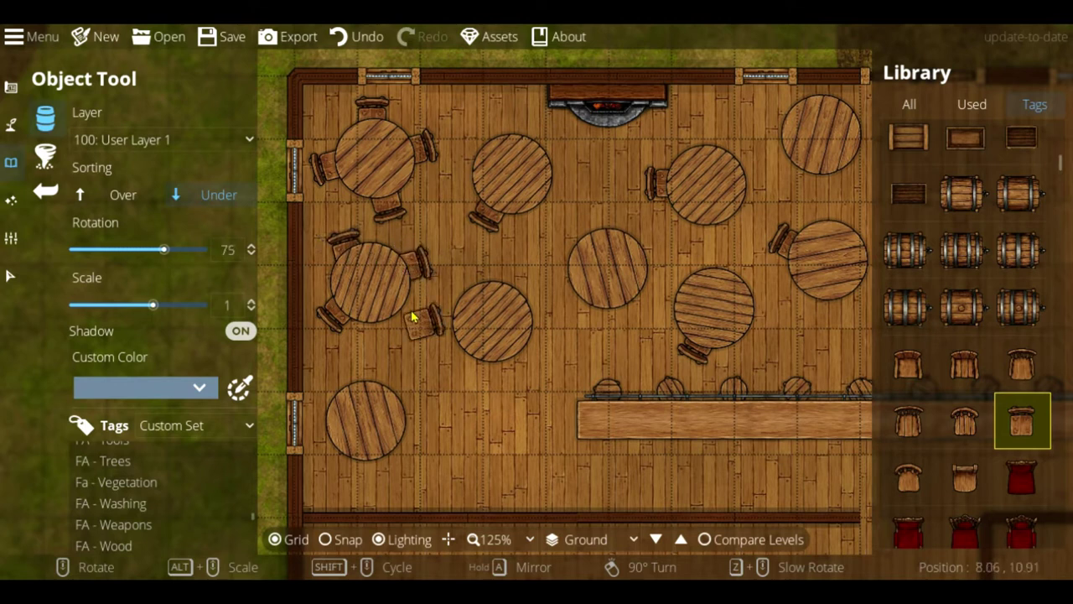
scroll(482, 371, up, 5)
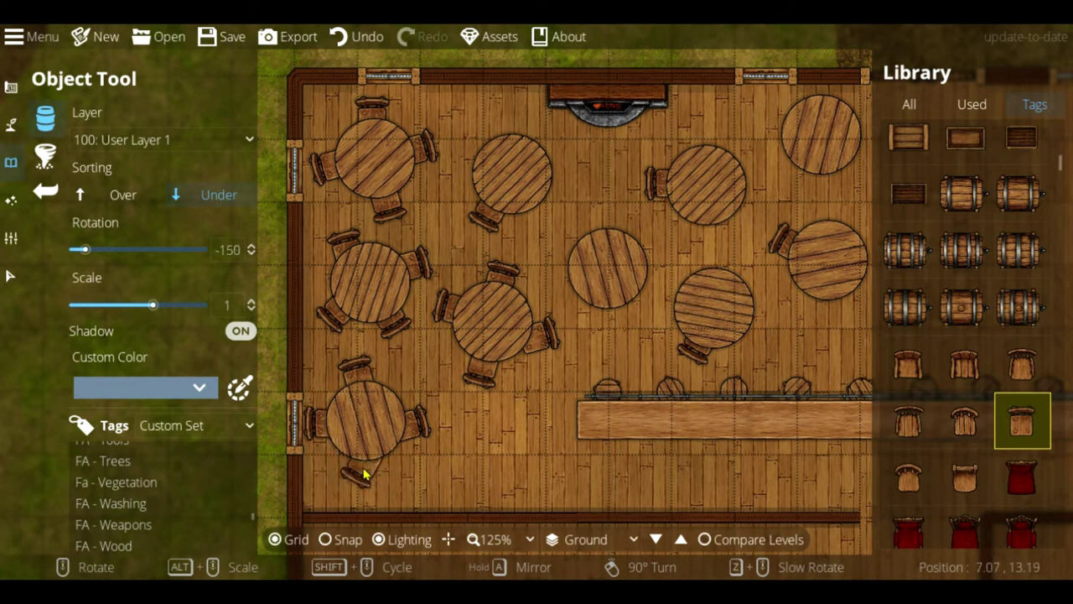
Step: Place rotated wooden chairs around the table left of the fireplace and the center table below it
middle_drag(503, 424, 404, 433)
scroll(393, 230, down, 2)
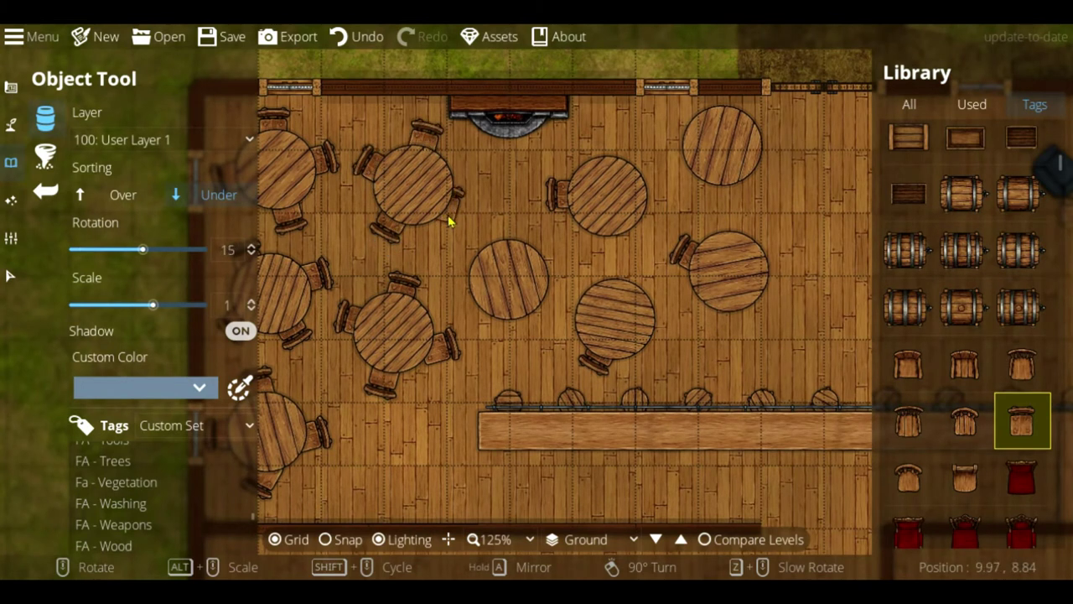
scroll(463, 205, down, 2)
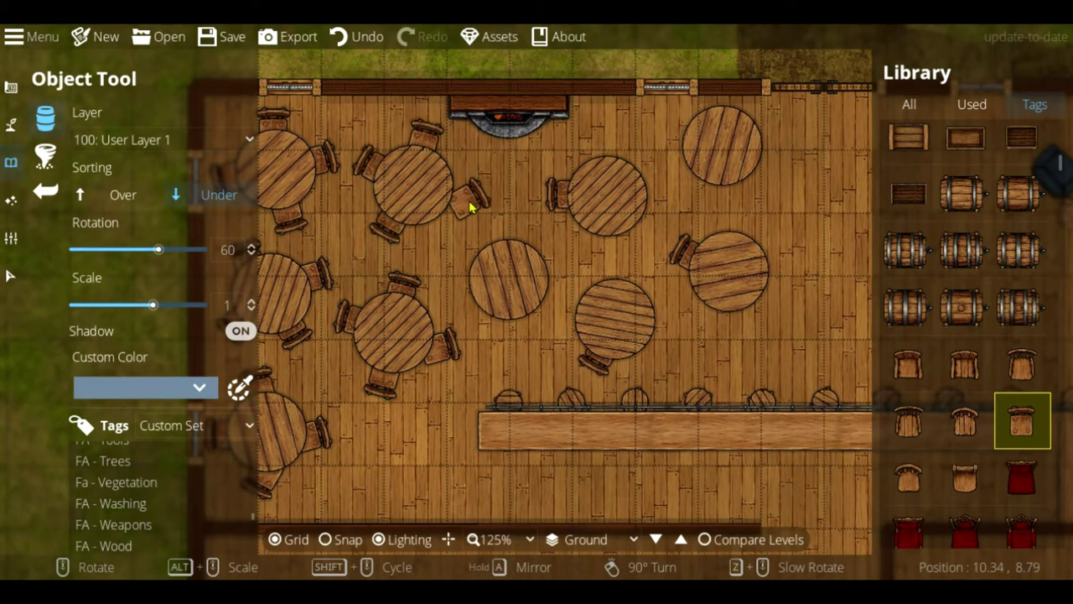
scroll(517, 249, down, 3)
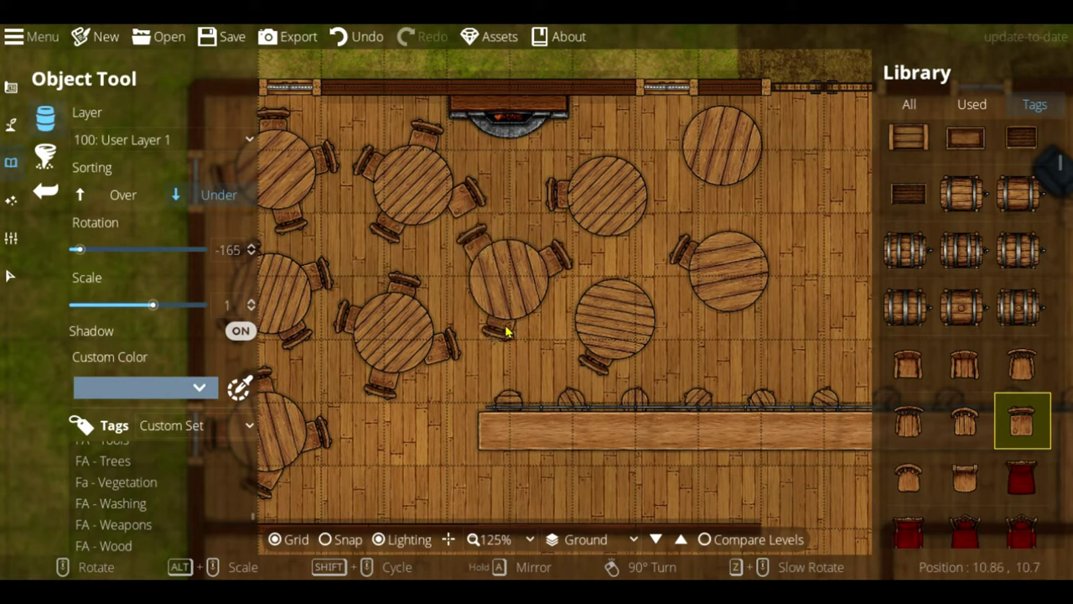
scroll(507, 332, down, 2)
scroll(508, 333, up, 2)
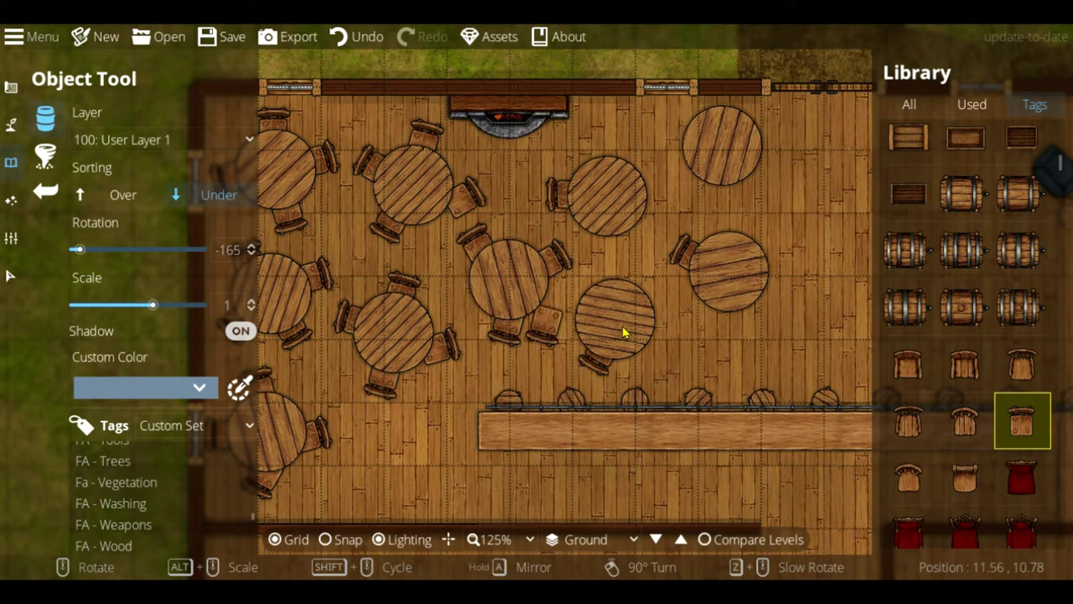
Step: Add wooden chairs on both sides of the table just above the bar and around the table to its upper right
scroll(594, 306, up, 3)
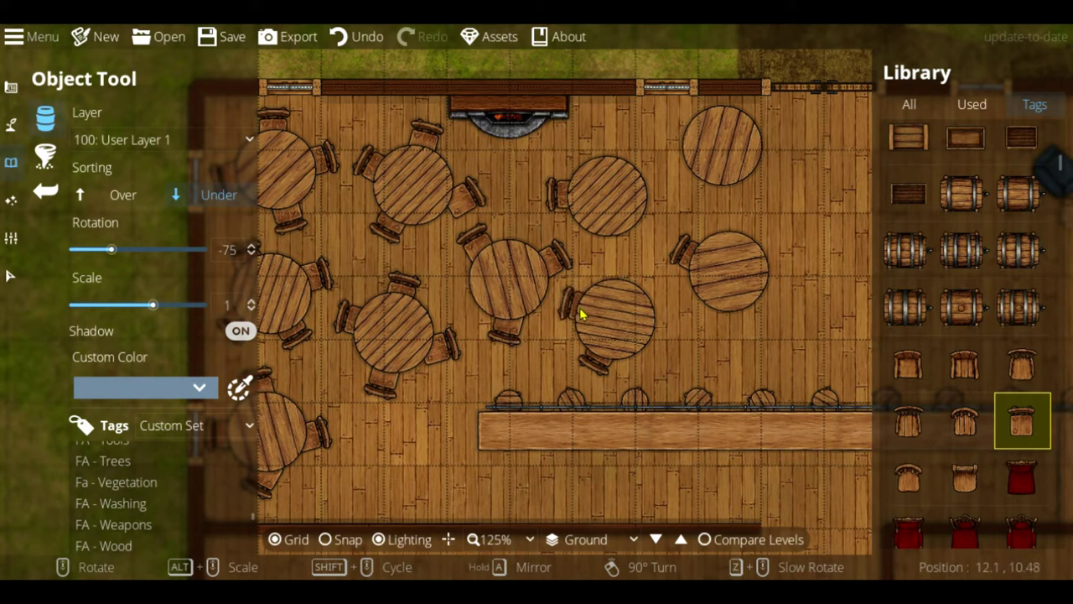
scroll(646, 318, up, 8)
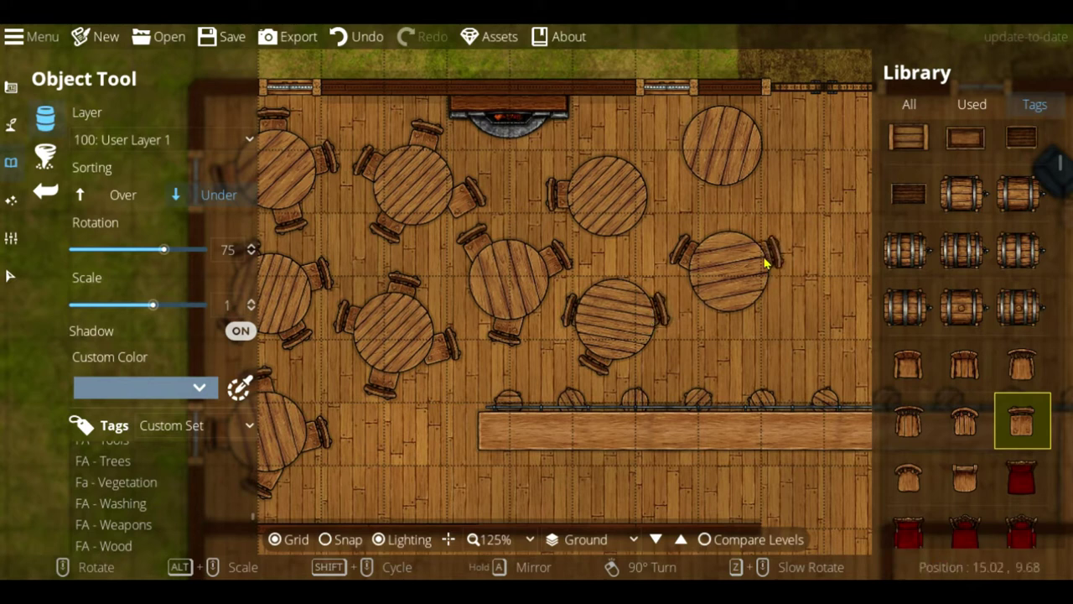
scroll(771, 301, up, 6)
scroll(729, 329, up, 11)
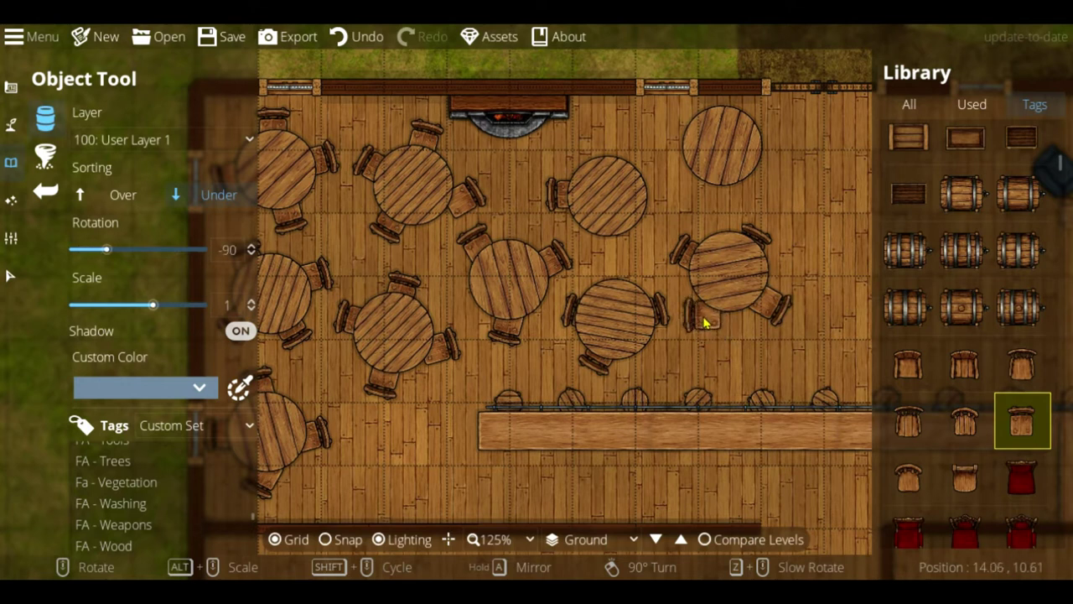
click(705, 322)
Step: Place rotated wooden chairs around the table right of the left fireplace and the one near the upper wall
scroll(616, 155, up, 9)
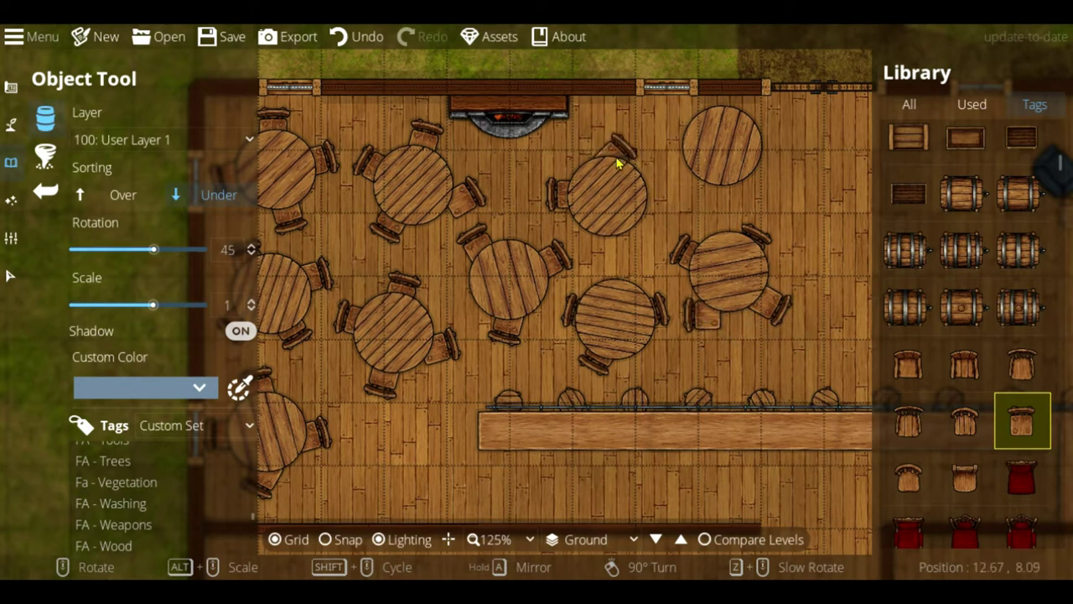
click(616, 161)
scroll(666, 223, up, 5)
click(651, 216)
scroll(616, 245, up, 3)
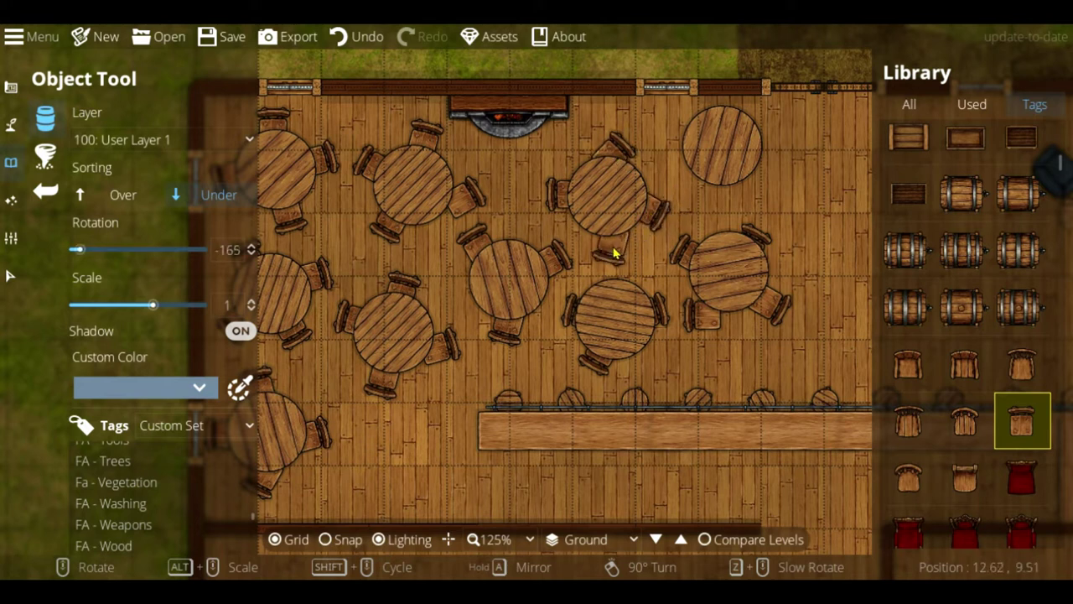
scroll(610, 241, up, 1)
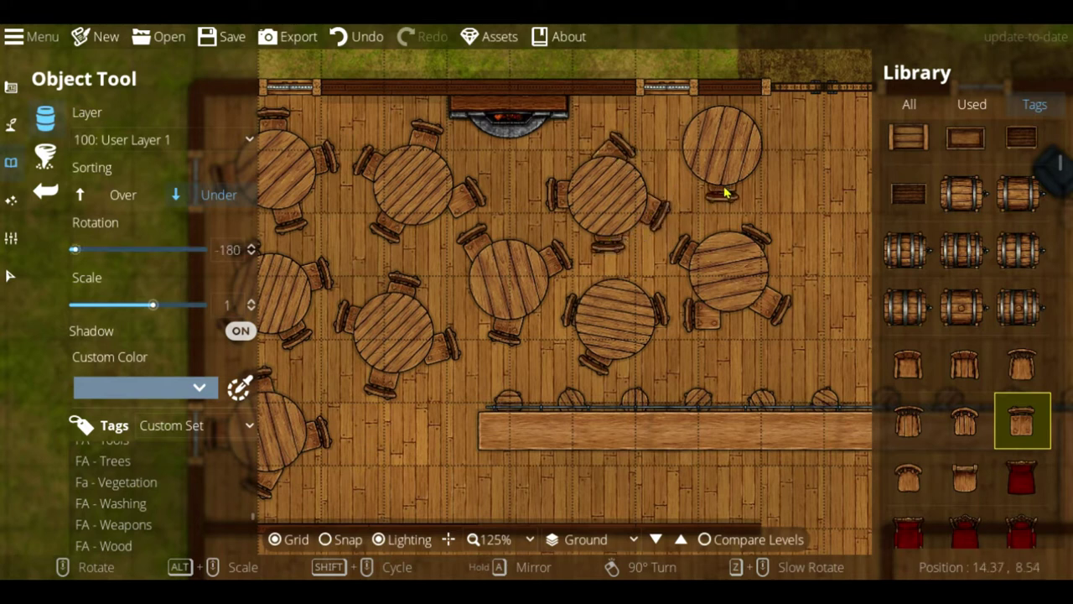
scroll(685, 155, up, 6)
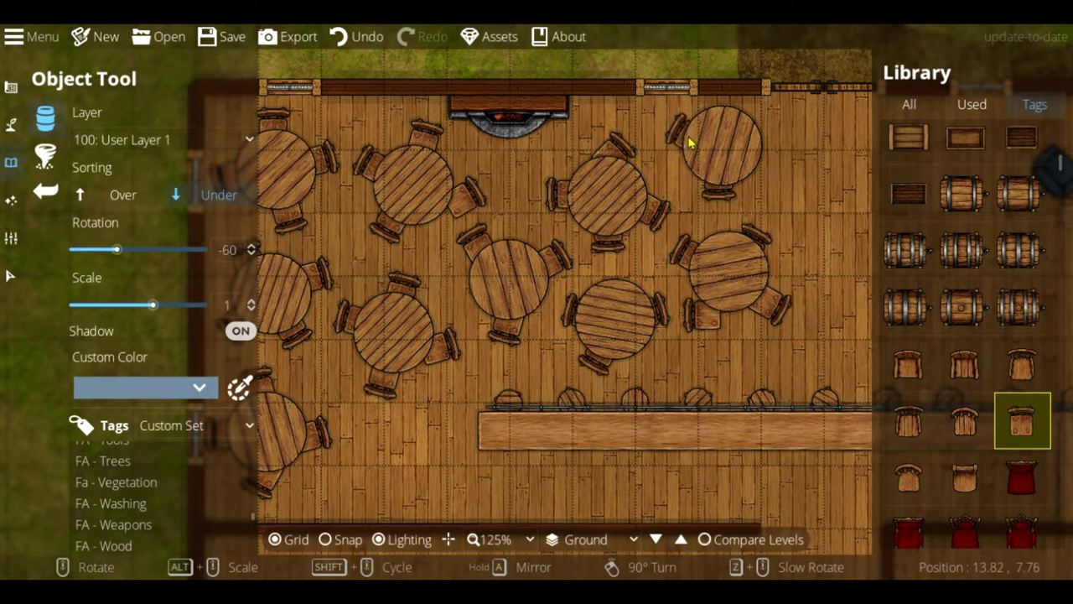
scroll(765, 143, up, 3)
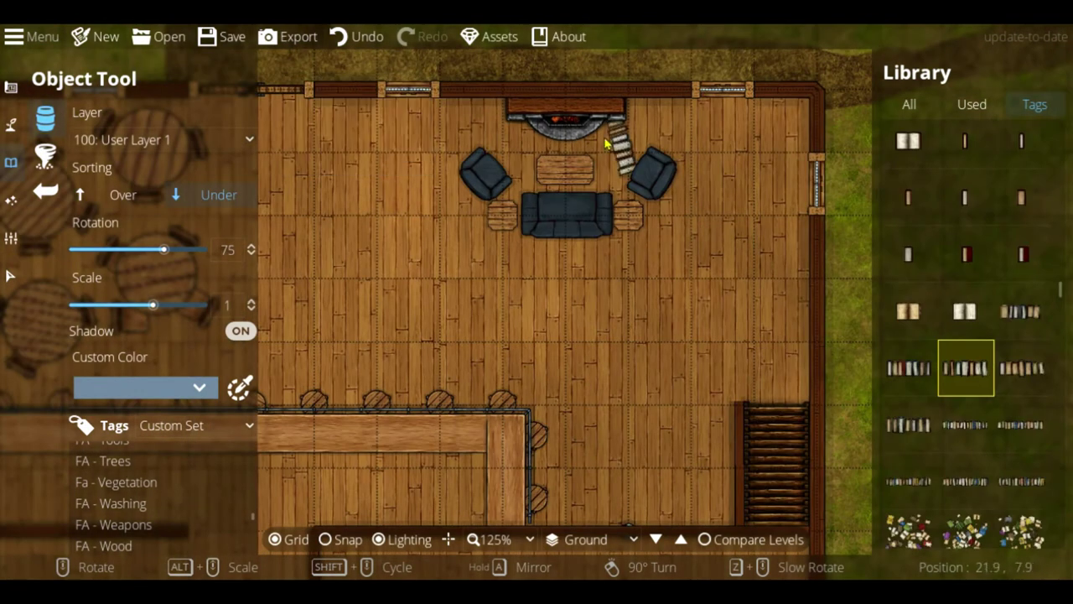
Step: Line the right fireplace's mantel with varied book rows, sorted over, rotated -180° and scaled to 0.8
click(123, 195)
scroll(570, 112, up, 7)
shift+scroll(568, 116, down, 3)
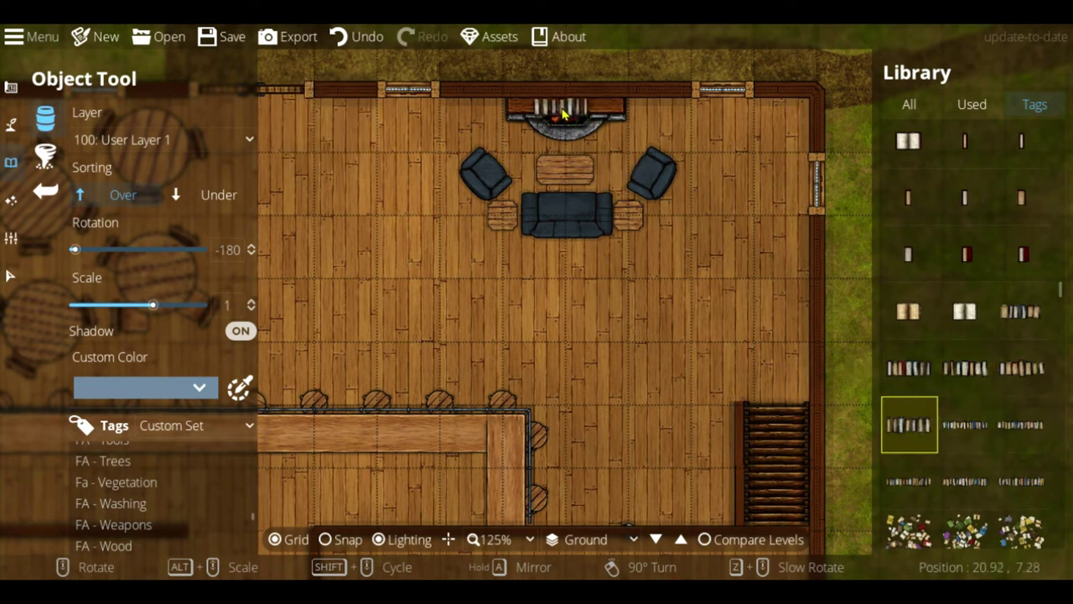
shift+scroll(567, 112, up, 1)
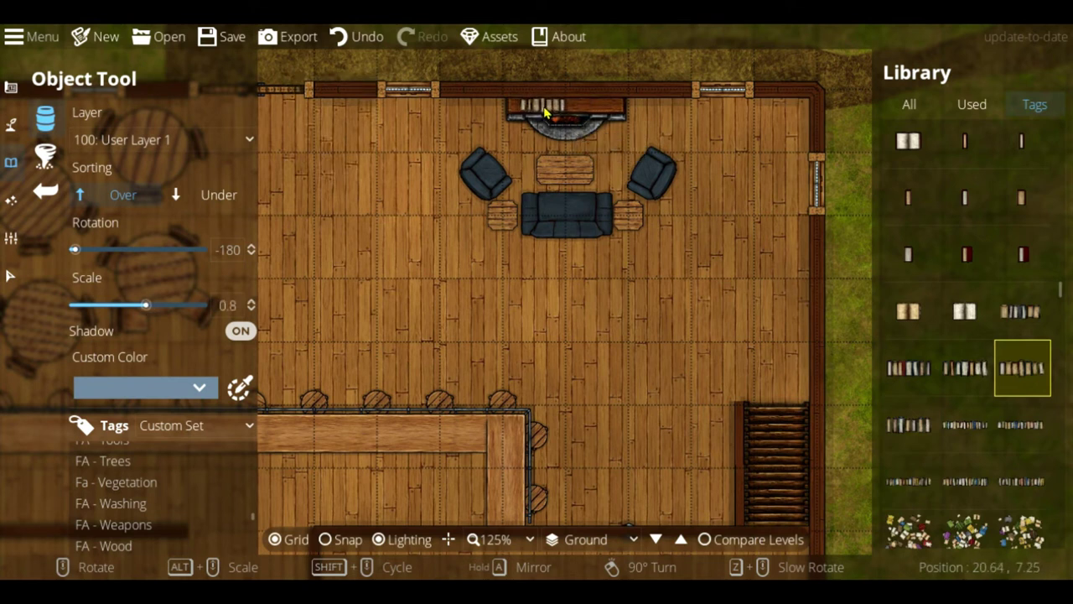
shift+scroll(621, 126, up, 2)
scroll(628, 126, up, 3)
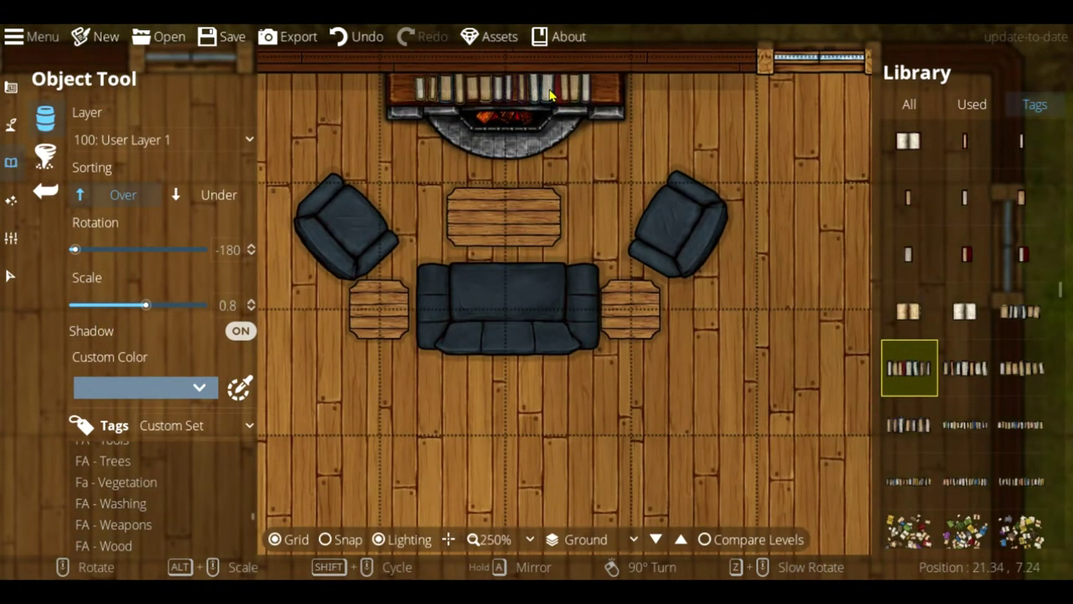
click(967, 155)
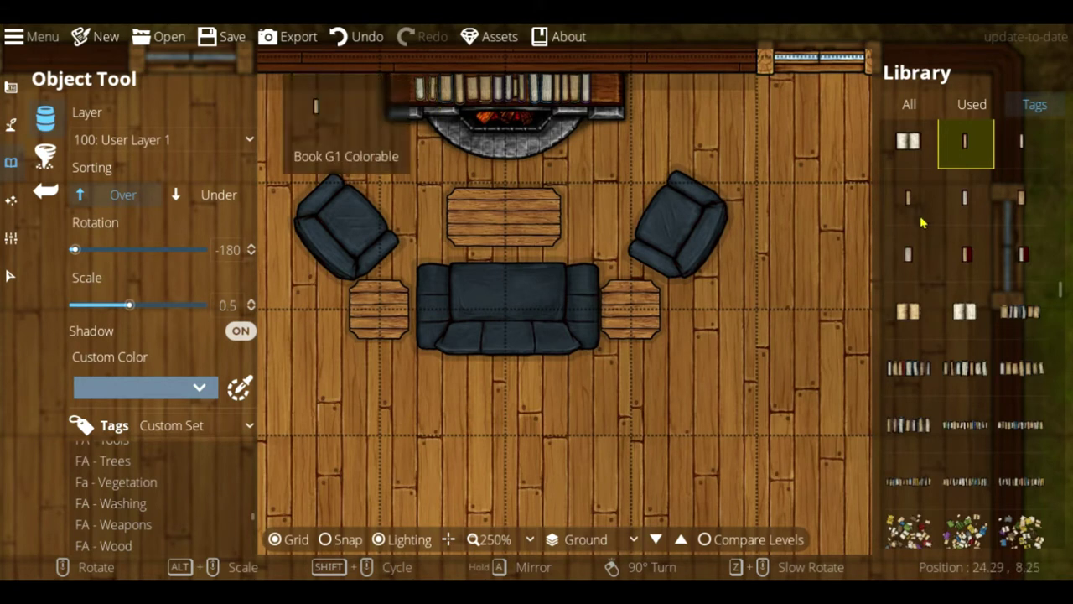
middle_drag(491, 192, 922, 222)
middle_drag(446, 223, 914, 239)
middle_drag(446, 240, 791, 237)
Step: Place a dark blue rectangular rug with a thin gold border beneath the fireside sofa and coffee table, sorted under and scaled to 0.7
click(970, 426)
alt+scroll(490, 141, up, 2)
scroll(968, 234, down, 6)
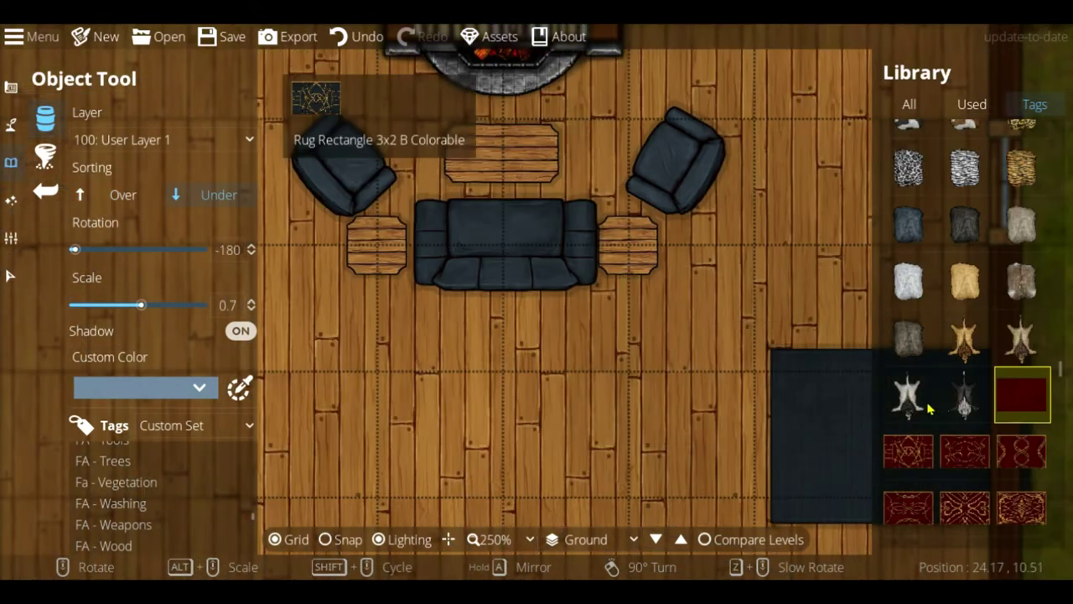
shift+scroll(529, 271, down, 3)
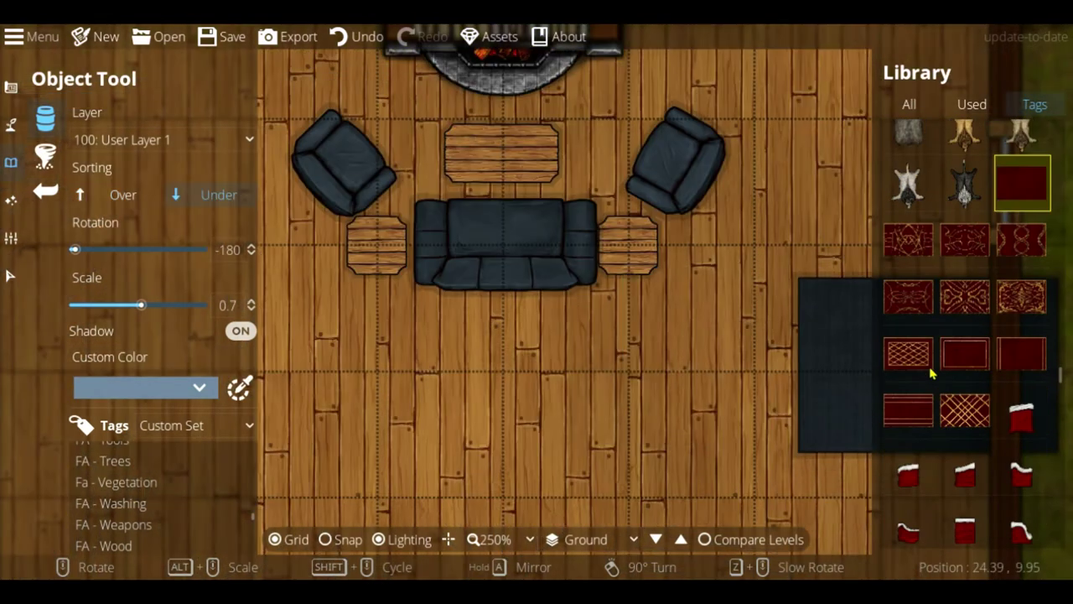
shift+scroll(516, 186, down, 2)
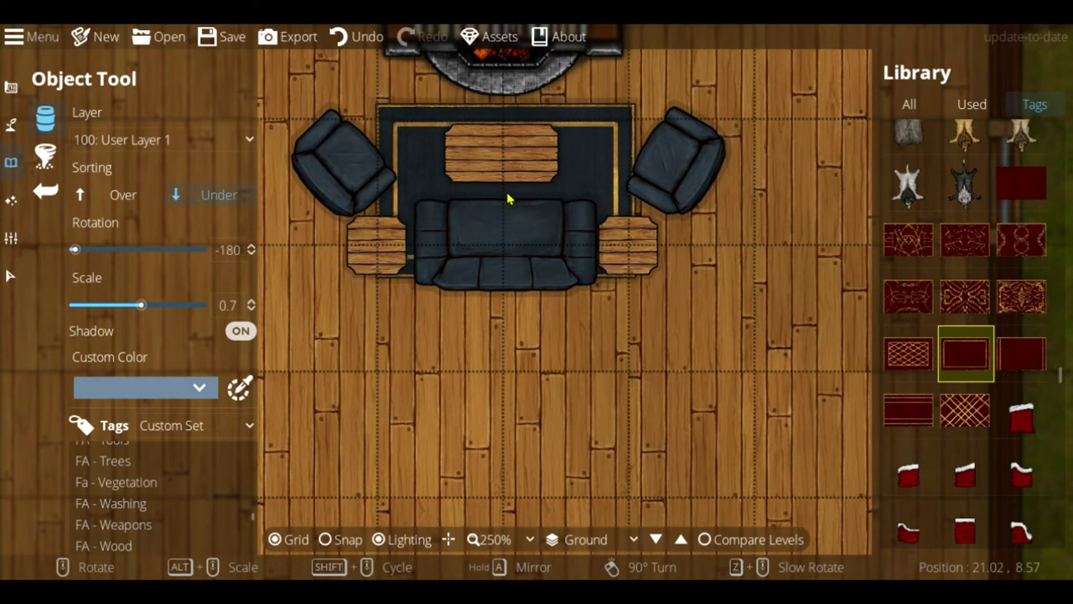
click(508, 198)
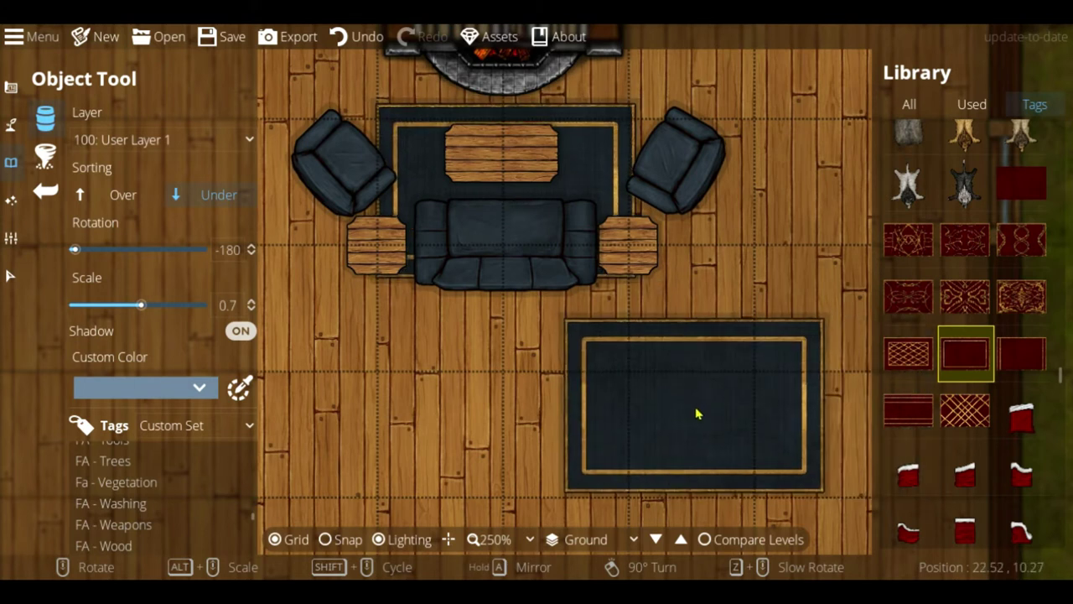
Step: Place another gold-bordered blue rug just inside the upper entrance and resize it to about the doorway's width
ctrl+scroll(677, 412, down, 2)
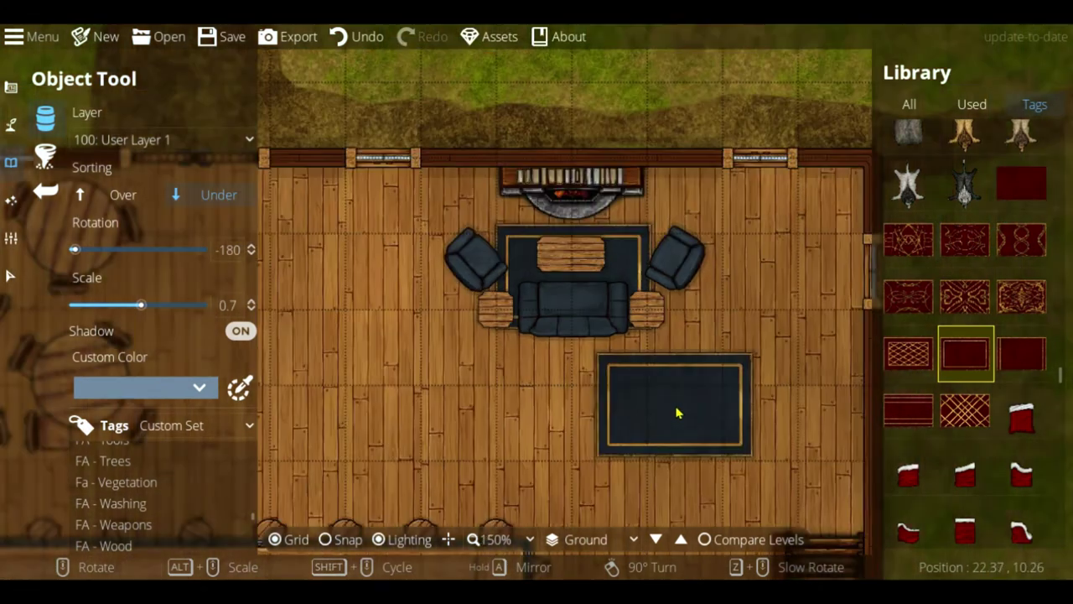
middle_drag(446, 433, 525, 427)
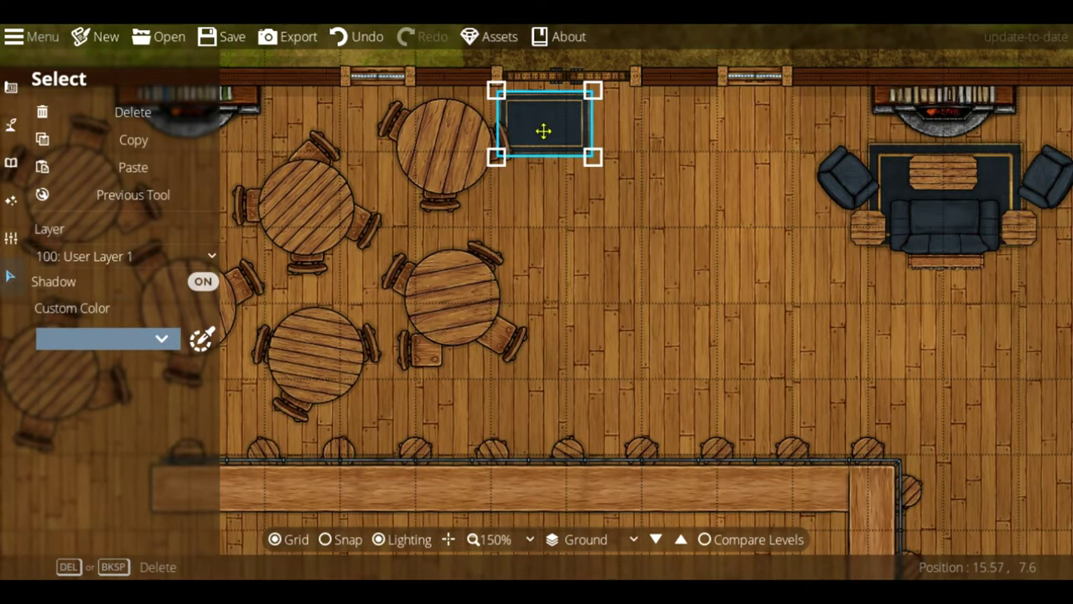
drag(611, 165, 692, 195)
drag(579, 156, 584, 148)
click(685, 257)
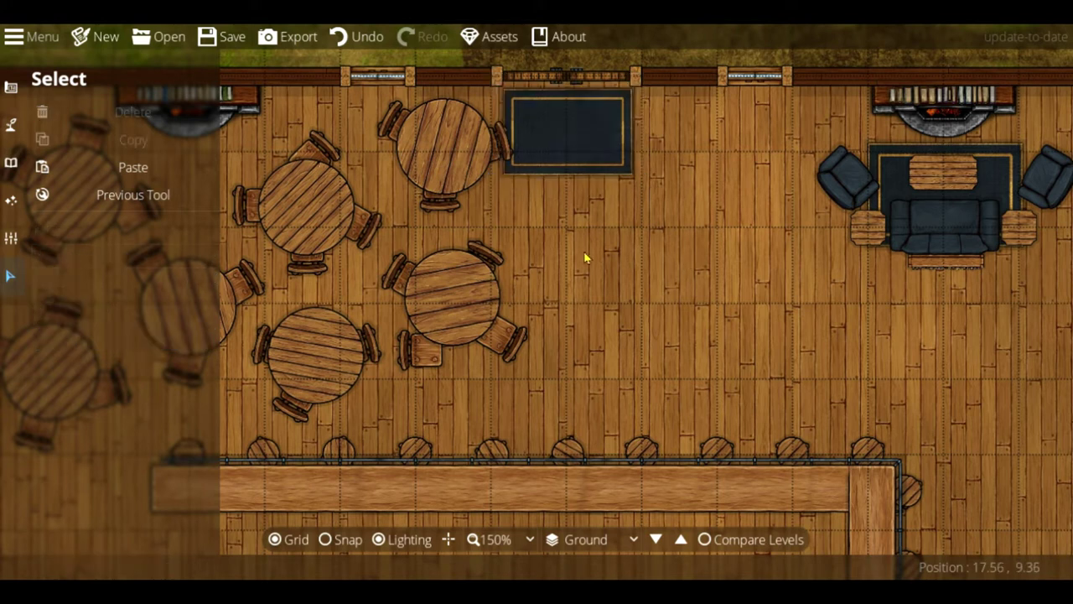
Step: Shift the table and chairs beside the entrance rug slightly left, and the table group below it slightly right
drag(414, 109, 397, 101)
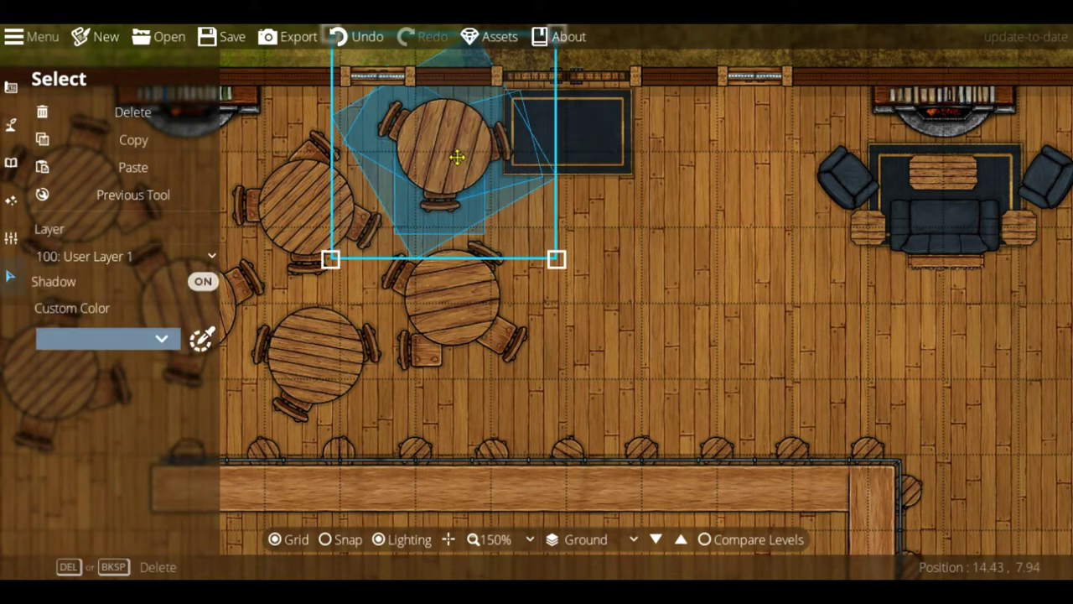
drag(457, 158, 437, 155)
click(698, 321)
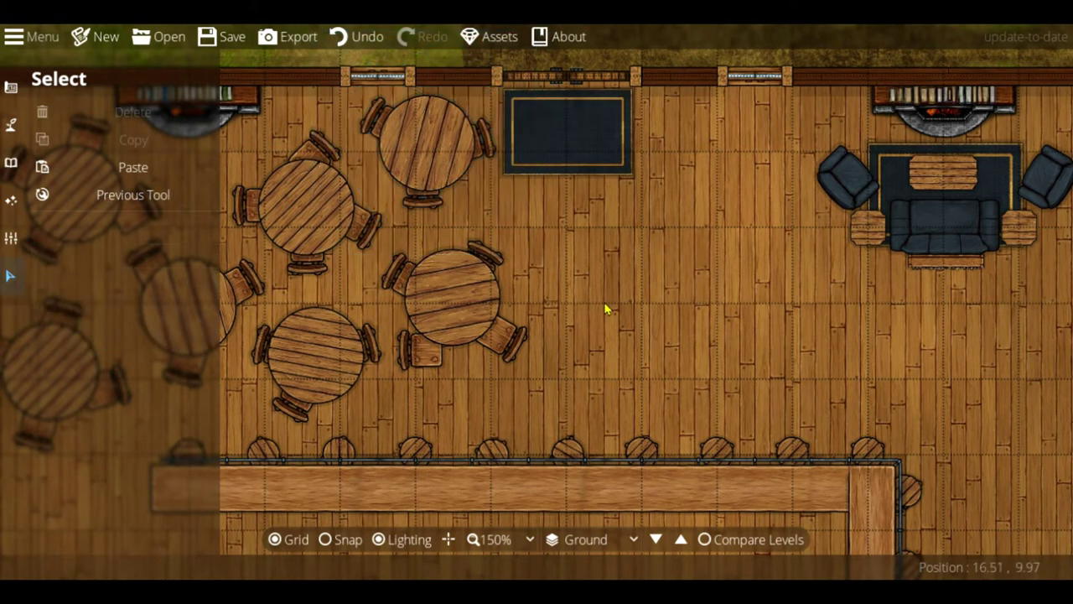
click(403, 259)
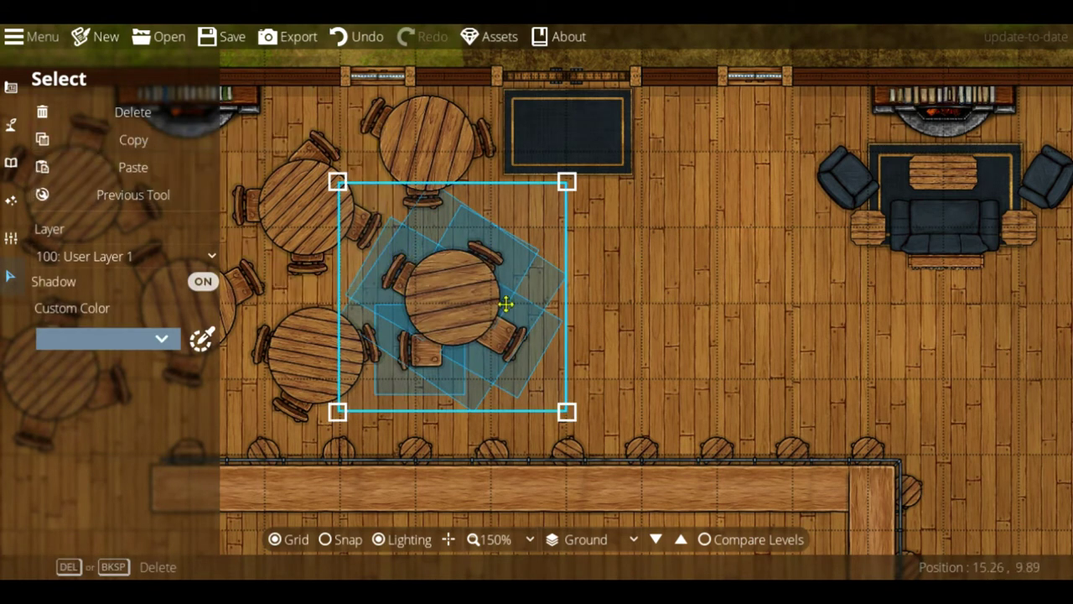
drag(503, 304, 534, 309)
click(758, 316)
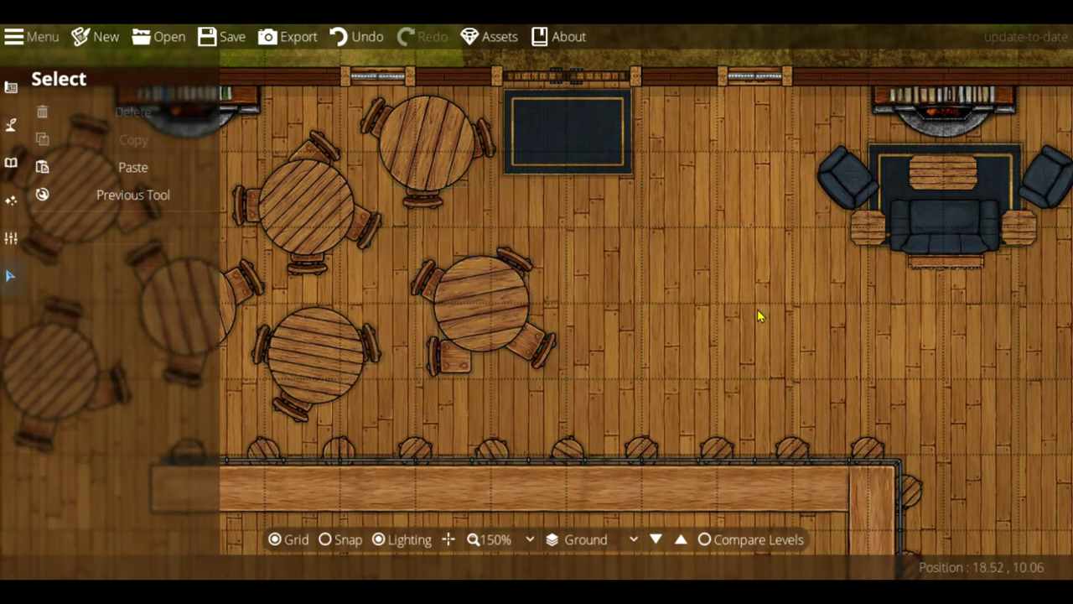
Step: Paste a copied table group onto the open floor between the entrance and sofa, rotate it, and readjust its chairs
click(133, 167)
drag(623, 305, 743, 304)
drag(879, 349, 773, 182)
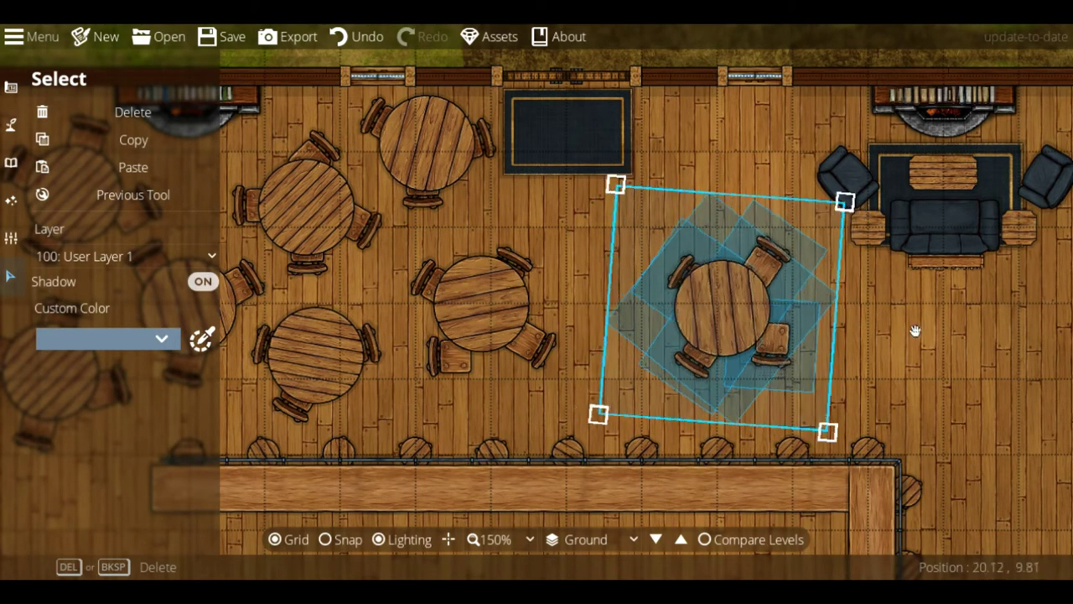
click(932, 346)
click(797, 358)
drag(847, 379, 776, 339)
drag(680, 269, 673, 276)
click(763, 176)
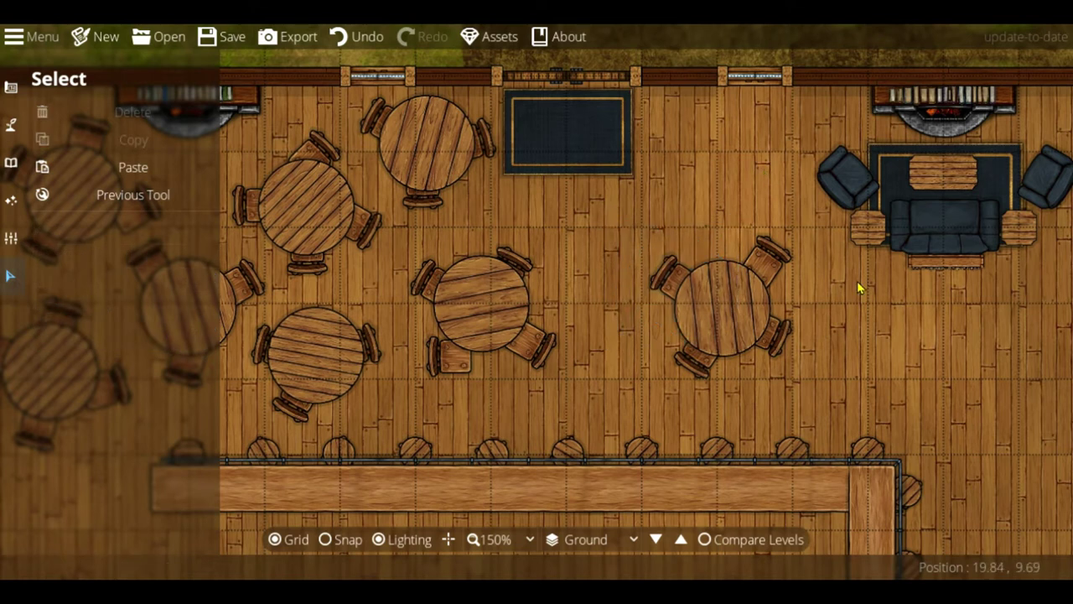
Step: Copy a table group from the left side, place it rotated under the window right of the entrance rug, and scale it down
middle_drag(576, 227, 690, 232)
click(260, 289)
click(132, 139)
click(133, 167)
click(814, 184)
drag(965, 285, 931, 152)
drag(822, 187, 826, 149)
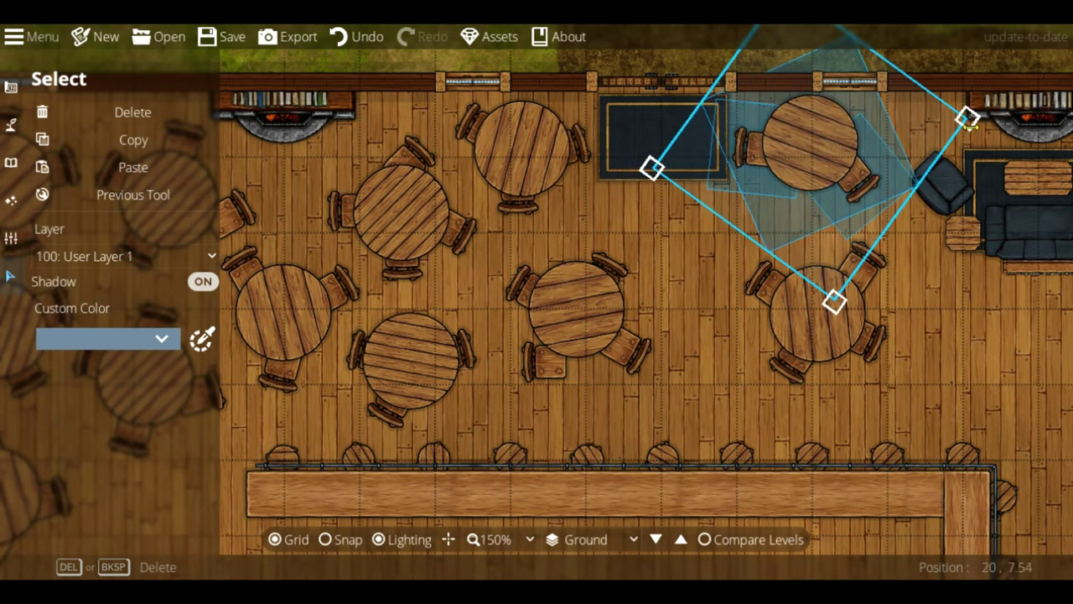
drag(967, 120, 889, 129)
drag(773, 164, 805, 156)
click(935, 321)
Step: Try adding a copied chair at the upper right of the small table beside the entrance rug, and delete it
click(841, 170)
click(135, 139)
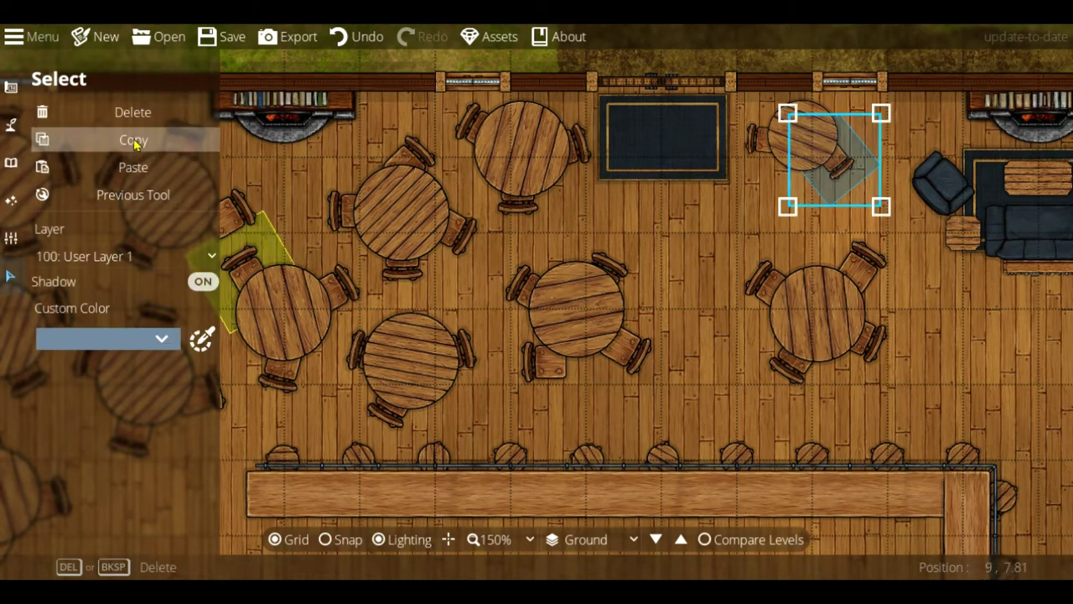
click(202, 169)
drag(549, 313, 862, 124)
click(812, 223)
click(830, 125)
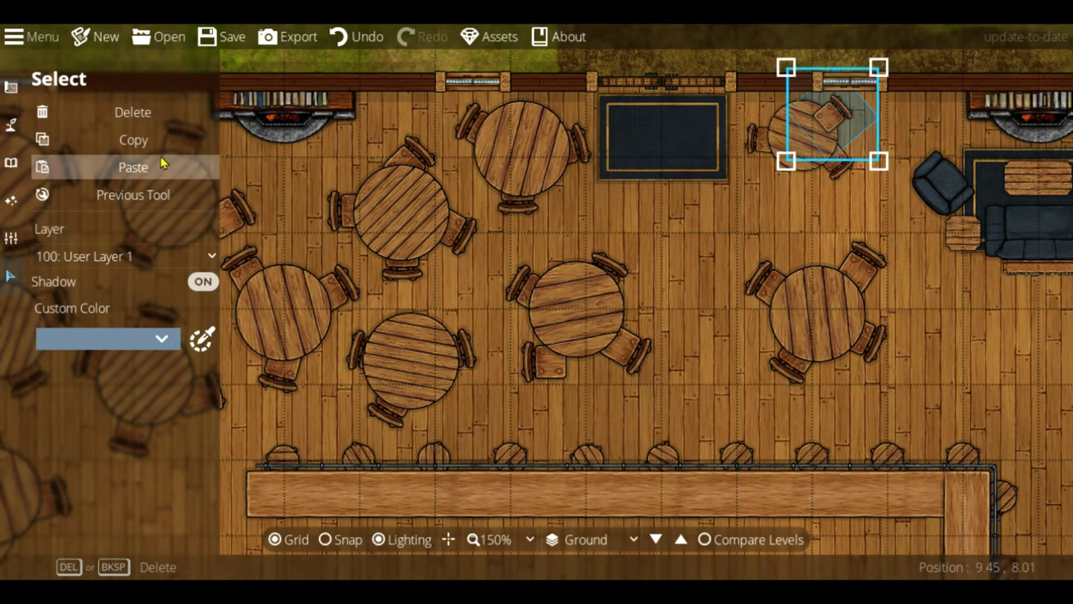
click(871, 214)
click(846, 125)
key(Delete)
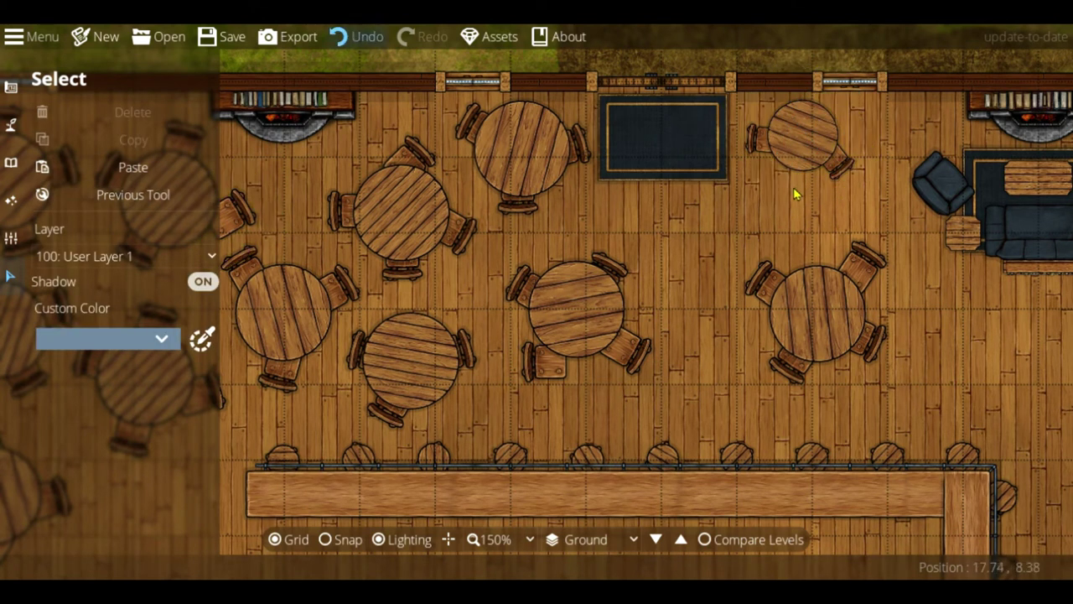
Step: Paste chair copies beside the small table near the entrance and rotate one to face it from the upper right
click(826, 191)
click(132, 167)
drag(546, 305, 810, 193)
click(912, 104)
click(853, 172)
drag(857, 231, 862, 125)
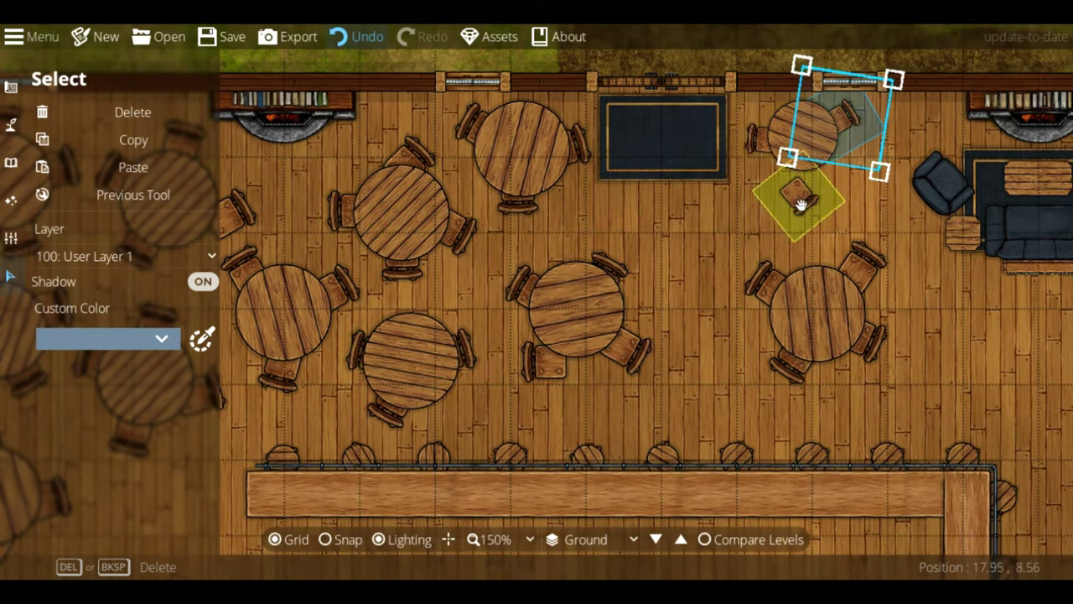
Step: Move the loose chair below the small table slightly right and rotate it to a casual pulled-out angle
scroll(807, 199, up, 3)
mouse_move(813, 193)
mouse_down()
mouse_move(797, 210)
mouse_move(824, 192)
mouse_up()
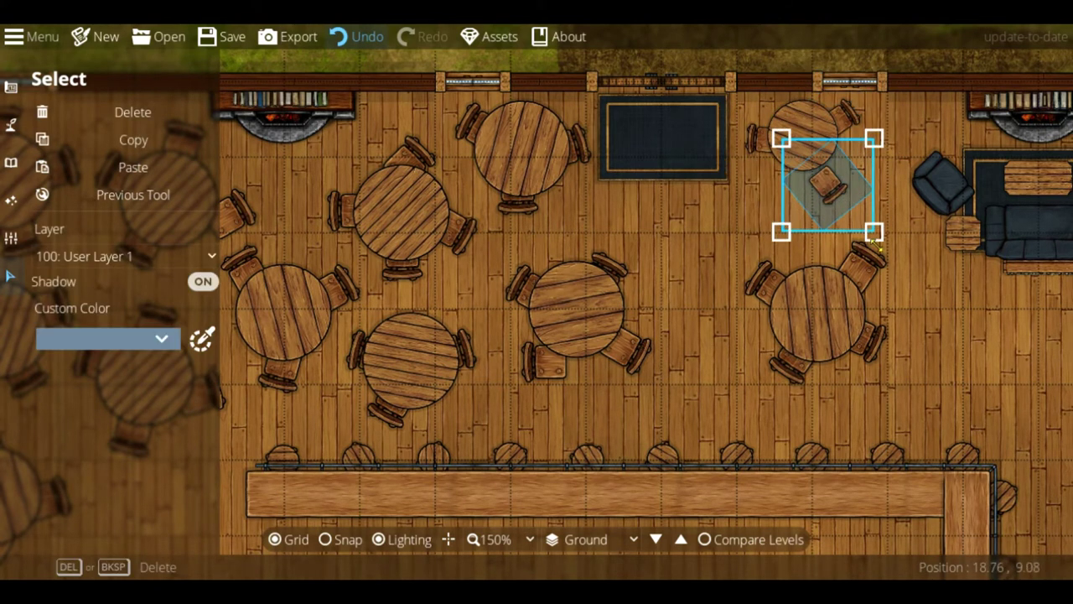
scroll(875, 225, up, 3)
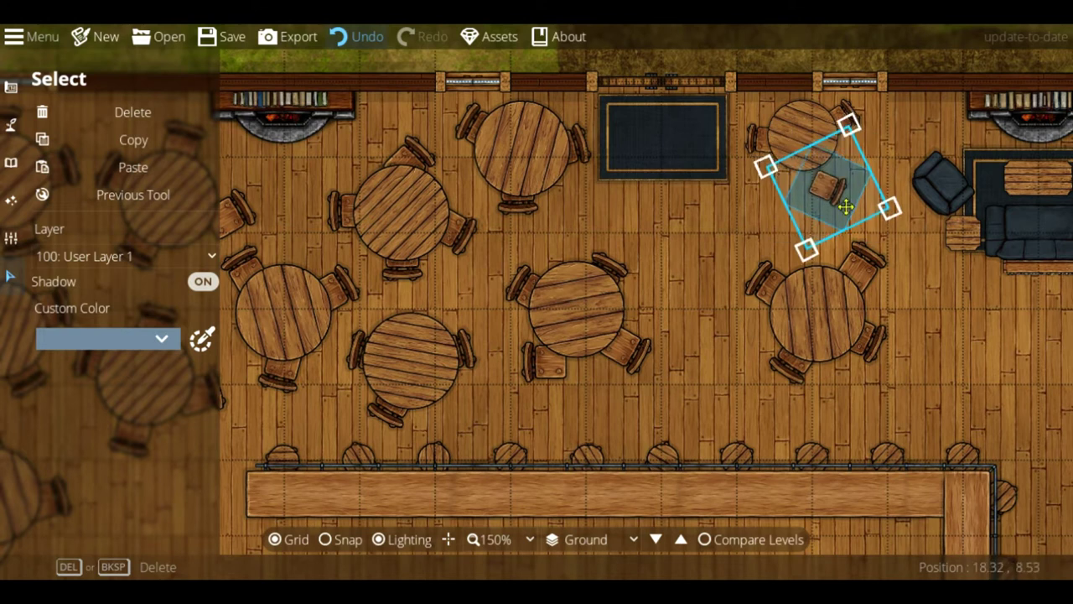
click(897, 266)
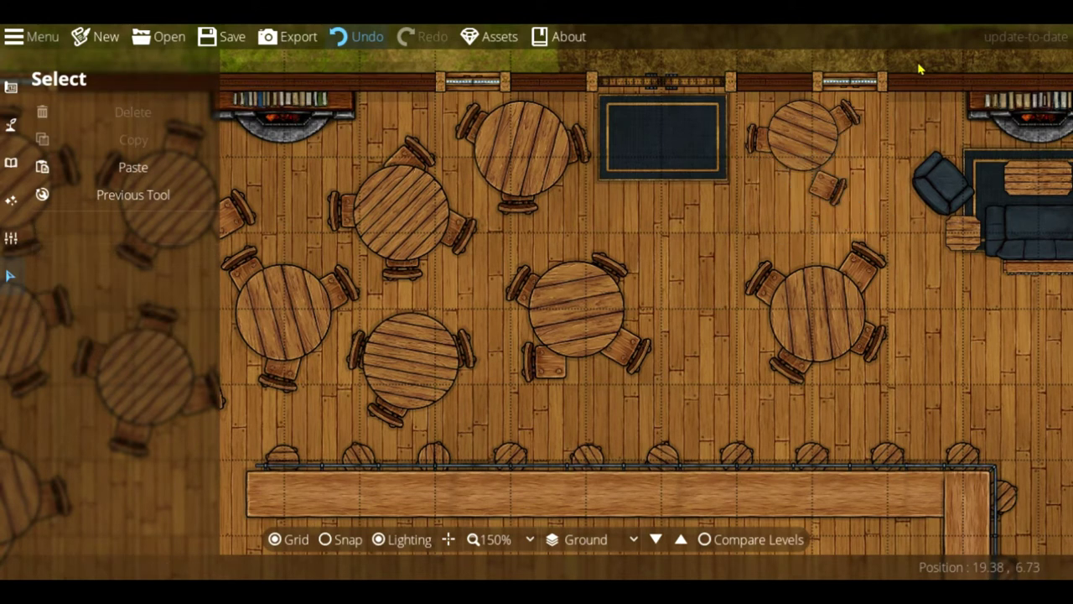
Step: Angle the lower-left chair of the table below the entrance rug, and tuck in the upper-right chair of the table nearest the sofa
click(545, 362)
scroll(587, 385, up, 3)
click(731, 399)
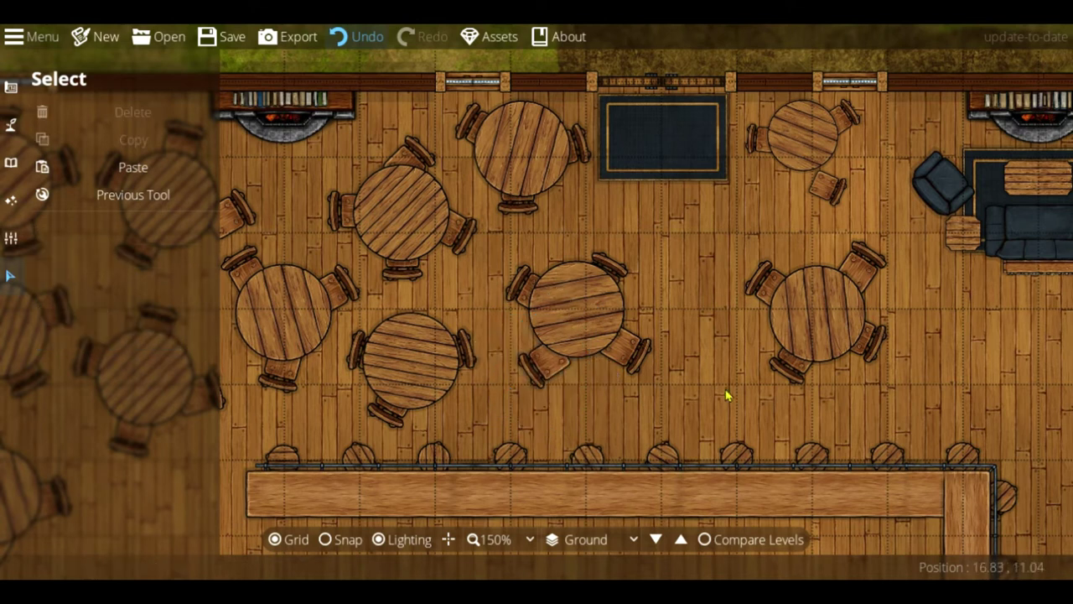
click(861, 266)
scroll(865, 276, up, 3)
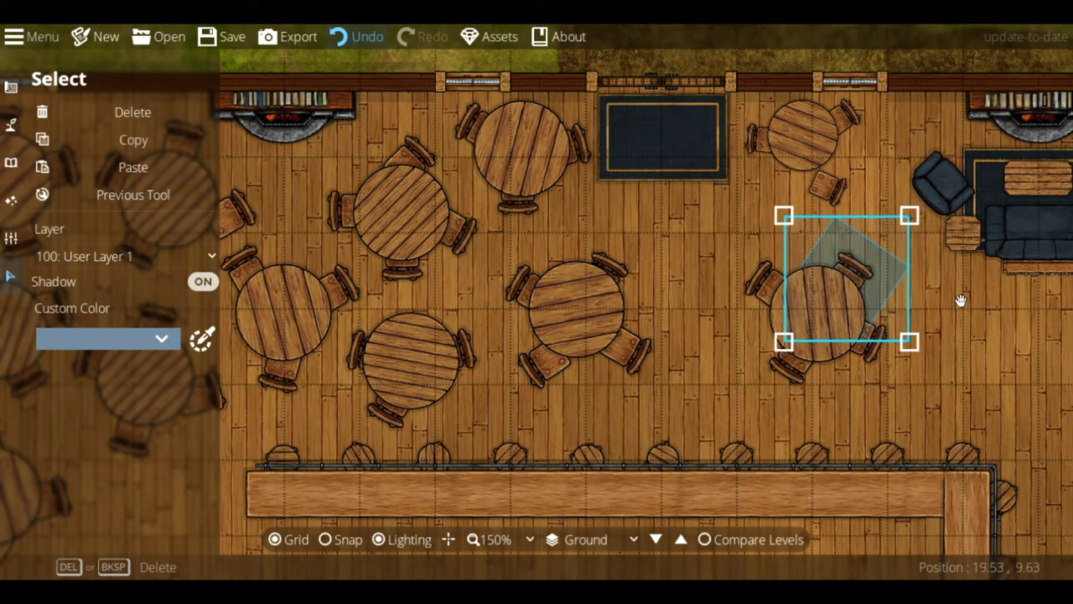
scroll(908, 371, down, 1)
Step: Look over the seating layout from the left-hand tables across to the fireside lounge
middle_drag(715, 406, 841, 379)
click(11, 87)
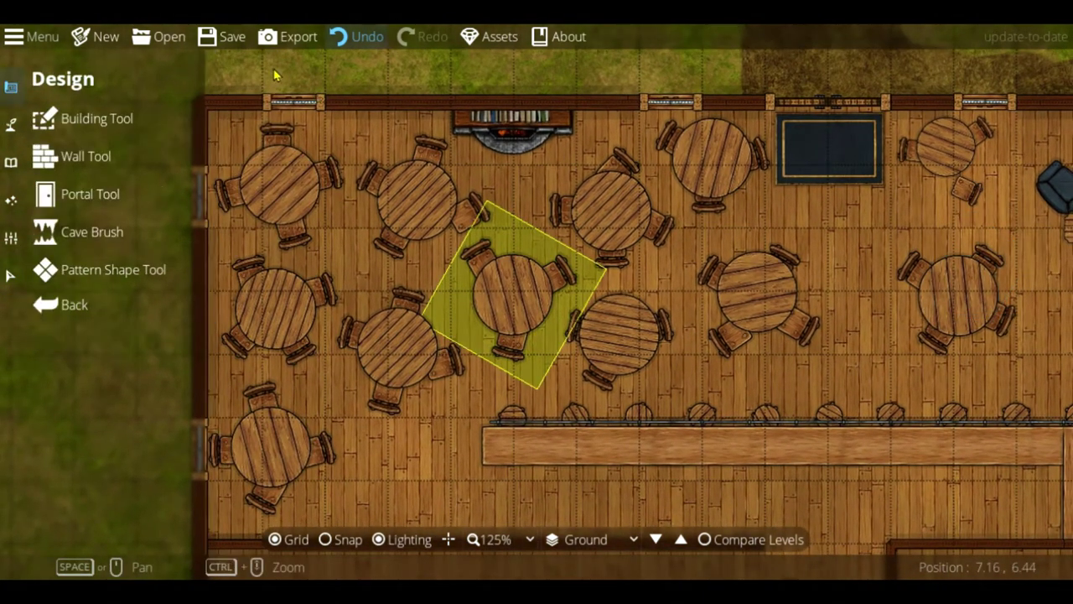
middle_drag(904, 377, 758, 346)
ctrl+scroll(817, 348, down, 1)
middle_drag(922, 372, 809, 334)
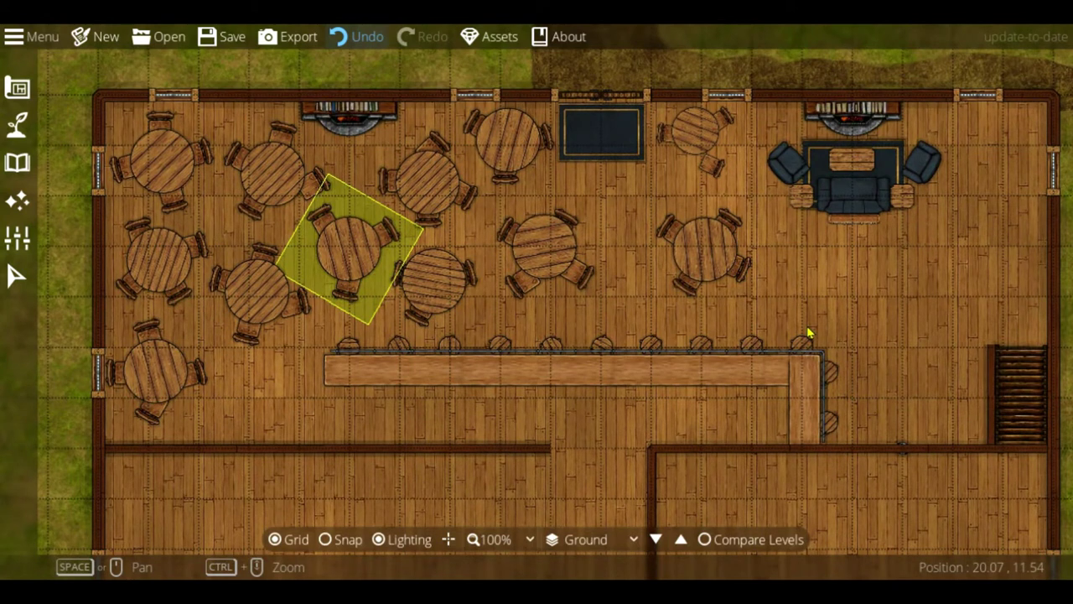
middle_drag(809, 333, 755, 314)
ctrl+scroll(771, 257, up, 2)
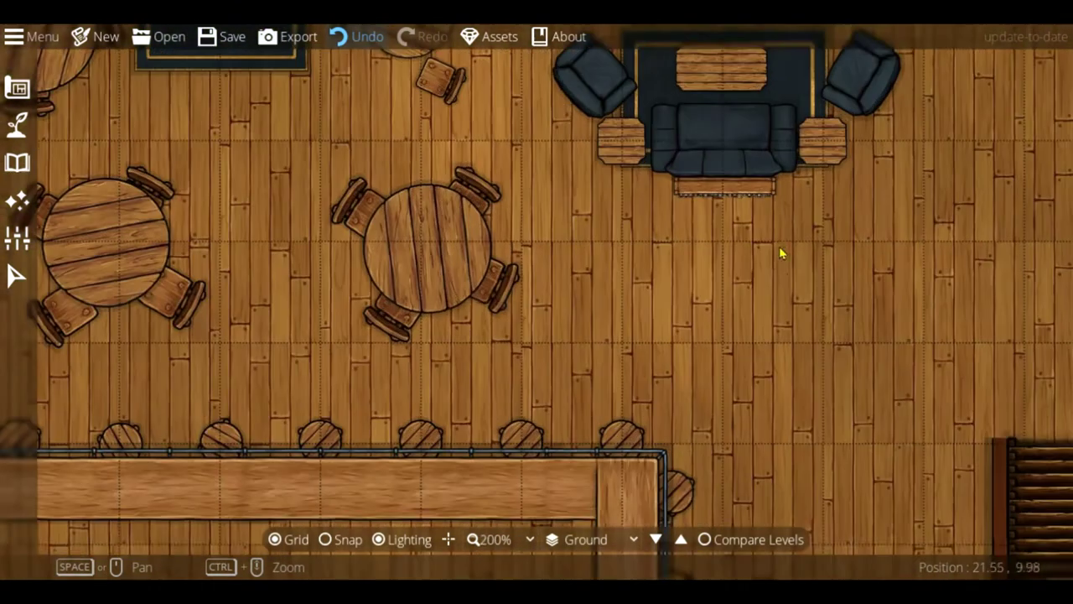
scroll(779, 282, up, 2)
Step: Move the side tables at both ends of the sofa slightly outward
click(17, 275)
click(616, 243)
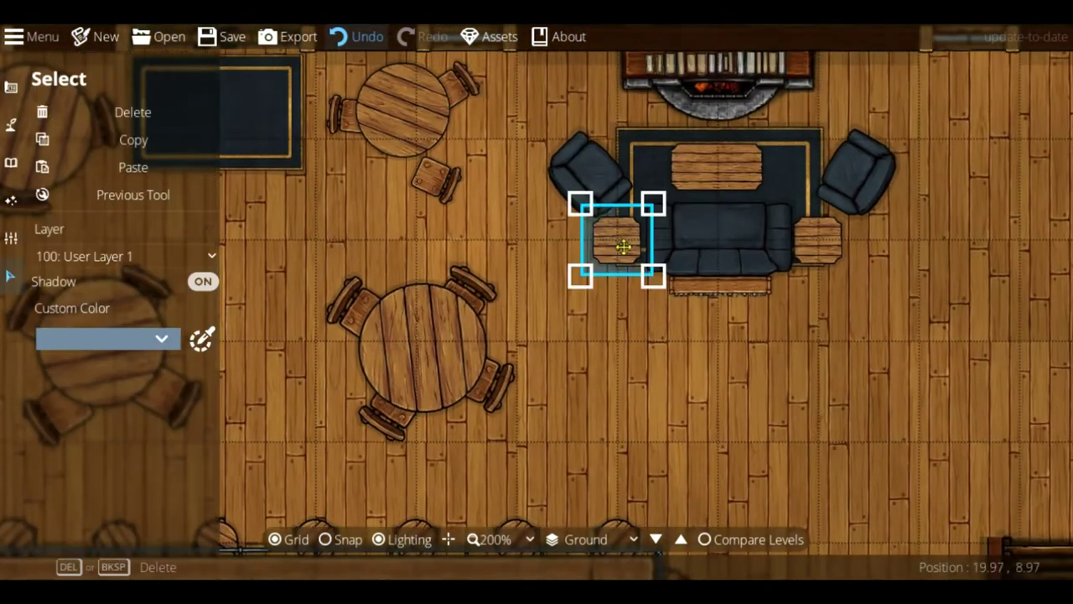
click(826, 251)
drag(826, 253, 830, 252)
click(947, 228)
Step: Shift the right armchair outward and rotate both fireside armchairs slightly to clear the rug
click(872, 172)
drag(953, 187, 953, 177)
drag(870, 175, 876, 170)
click(589, 172)
shift+scroll(599, 184, down, 3)
click(928, 264)
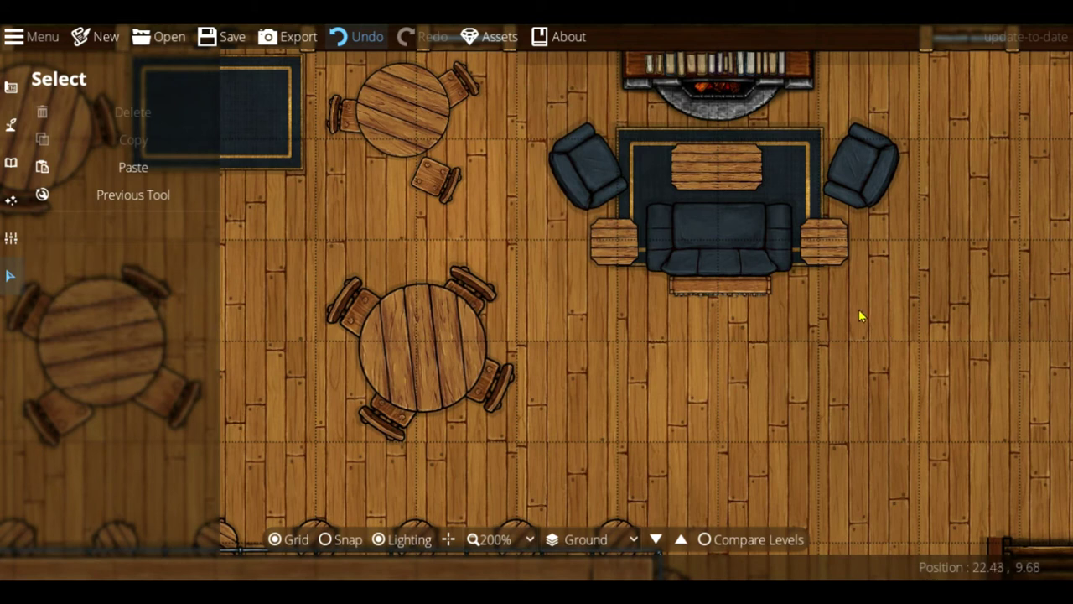
Step: Place brown Plant Pot Clay A Colorable pots on both sides of each fireplace, at rotation 0 and scale 1
middle_drag(845, 331, 827, 398)
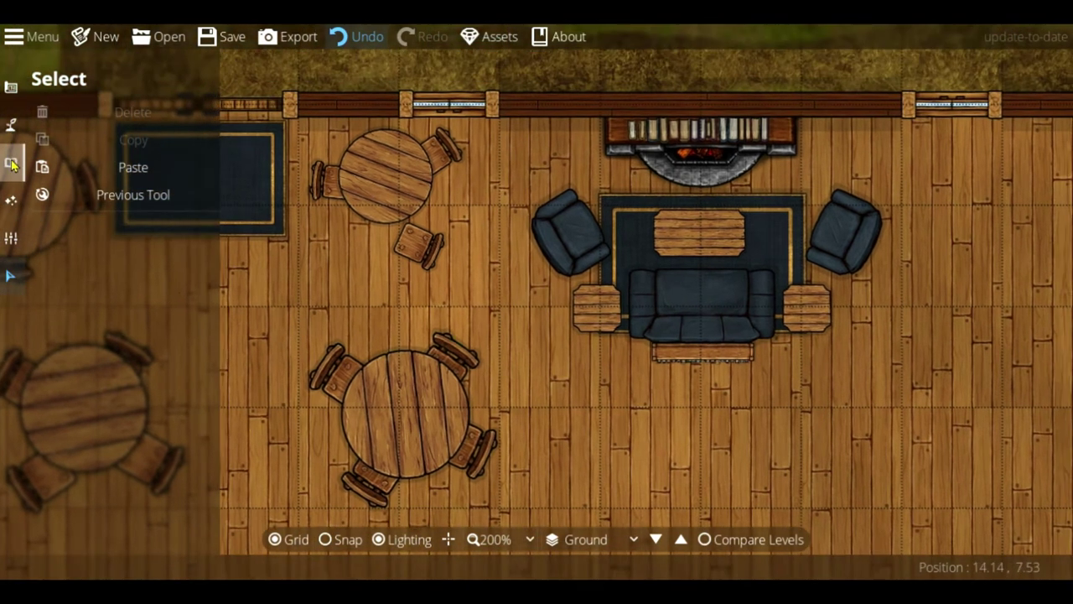
click(10, 162)
click(824, 146)
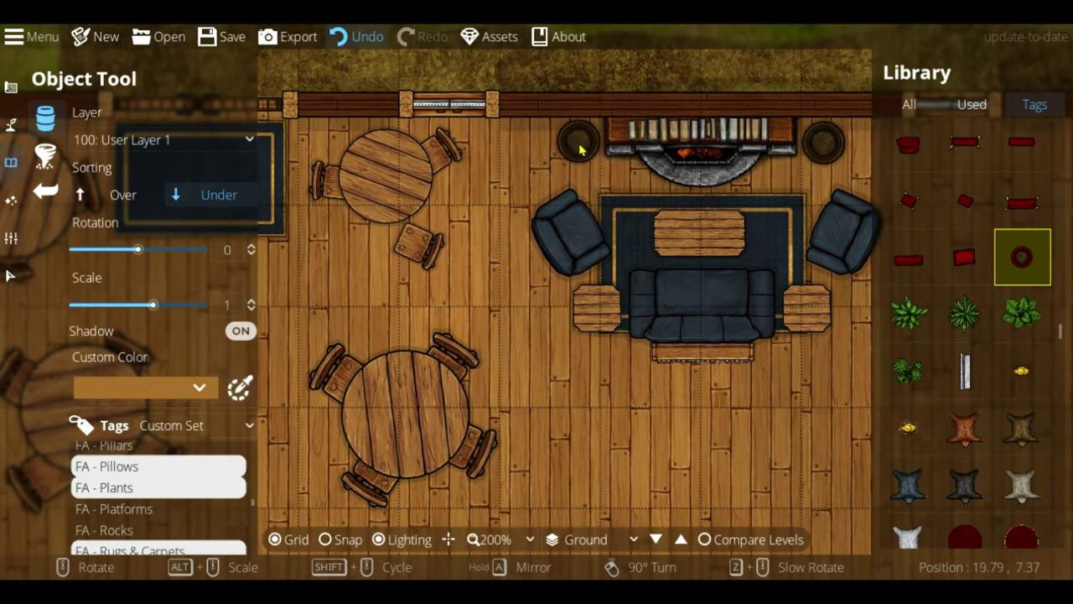
click(580, 145)
middle_drag(524, 174, 901, 191)
key(Left)
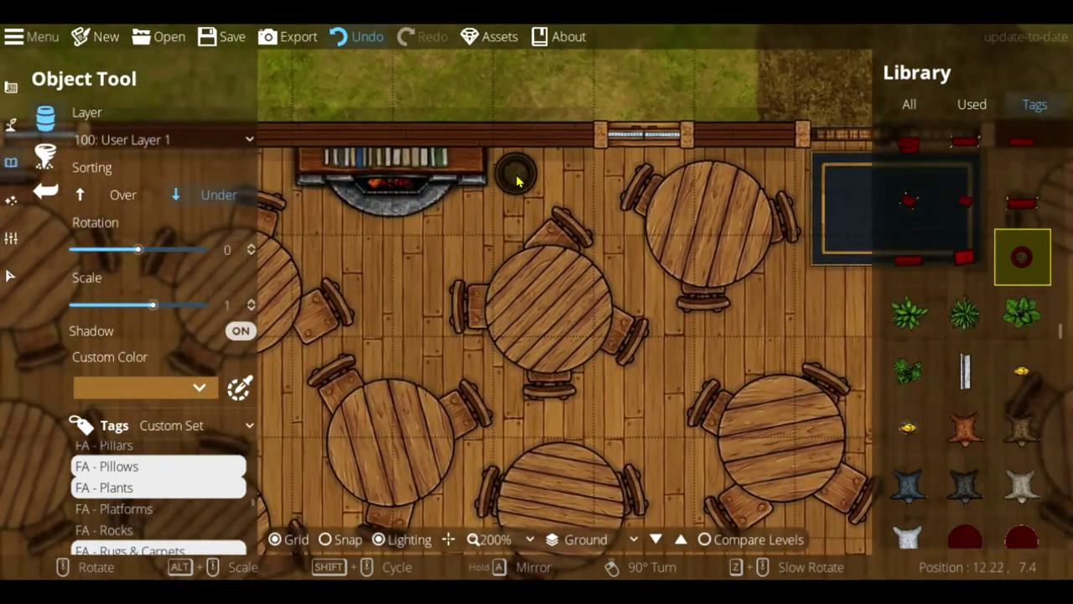
key(Left)
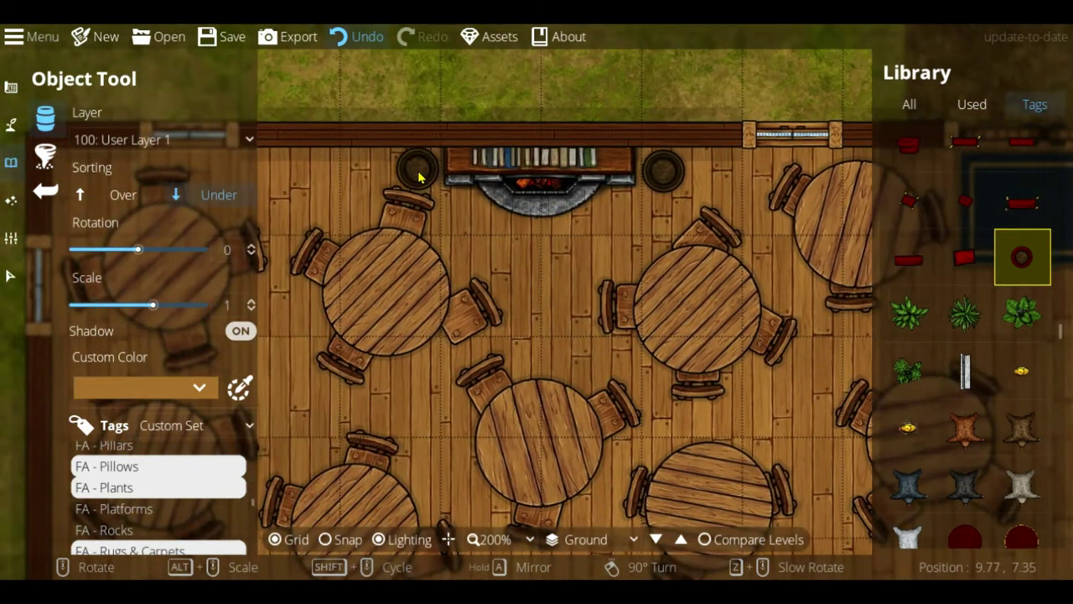
key(Left)
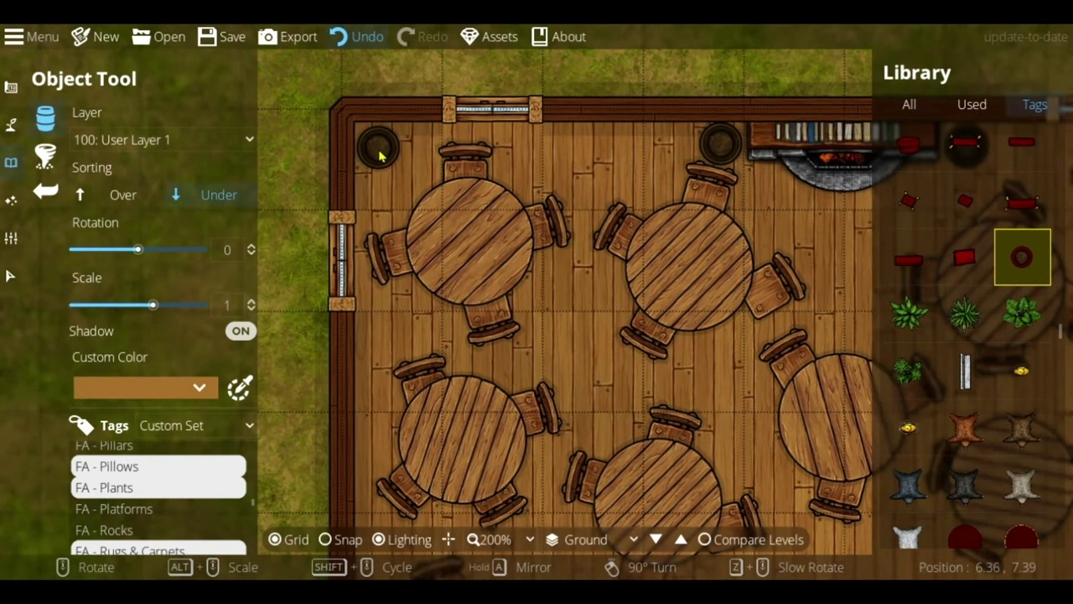
scroll(1040, 264, down, 11)
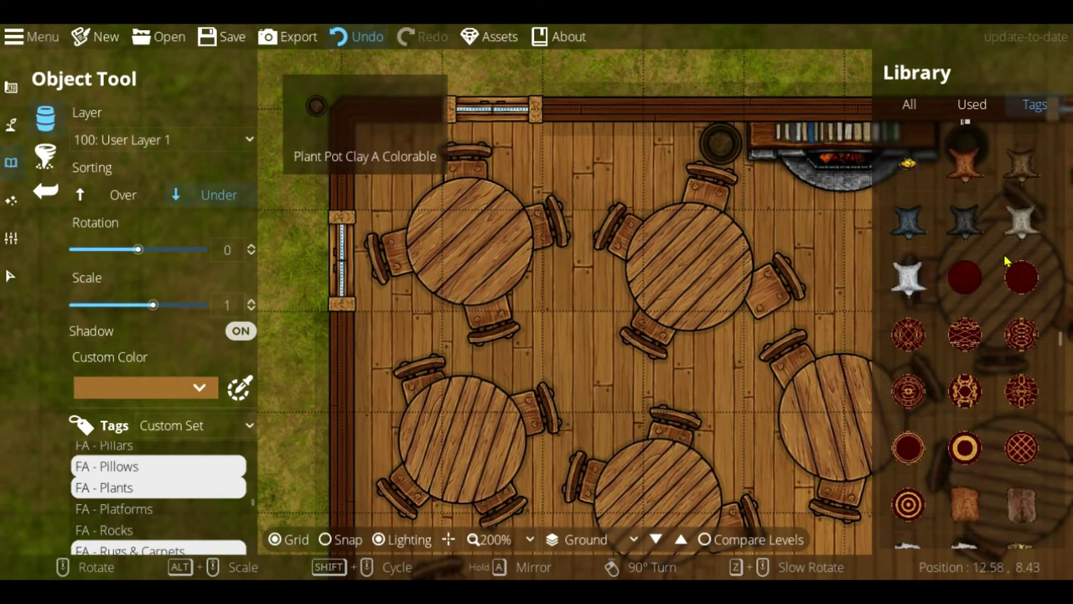
Step: Place an orange burning brazier in the tavern's upper-left corner, at rotation 75 and scale 0.8
drag(1061, 352, 1065, 441)
click(909, 351)
alt+scroll(399, 166, down, 2)
scroll(392, 168, down, 3)
scroll(388, 163, down, 2)
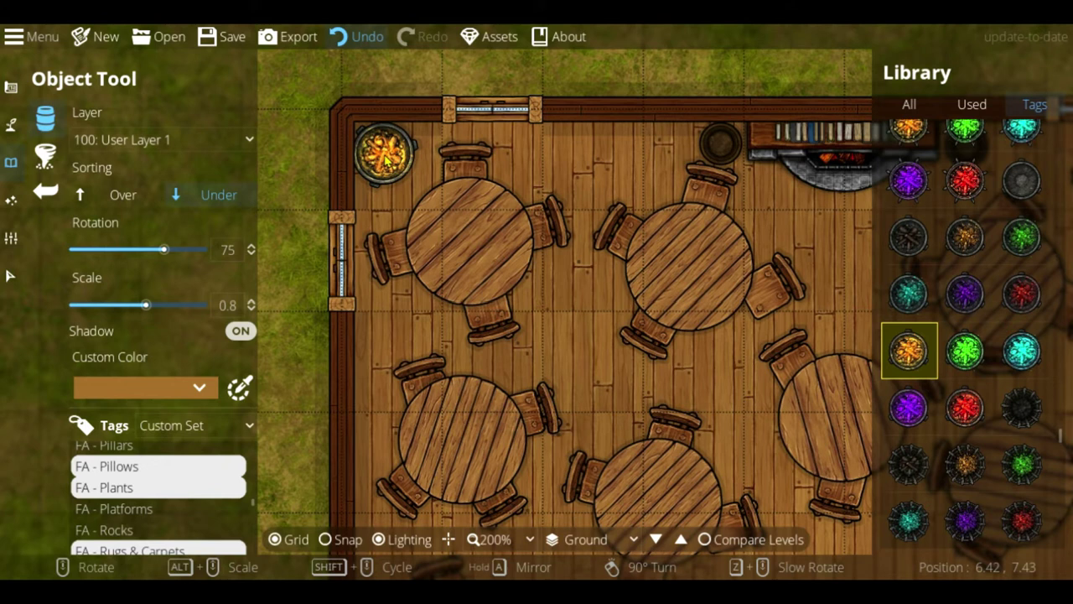
click(384, 153)
Step: Place a second orange brazier in the lower-left corner of the dining room, at rotation 90
middle_drag(586, 292, 523, 66)
middle_drag(650, 412, 657, 235)
scroll(345, 364, down, 1)
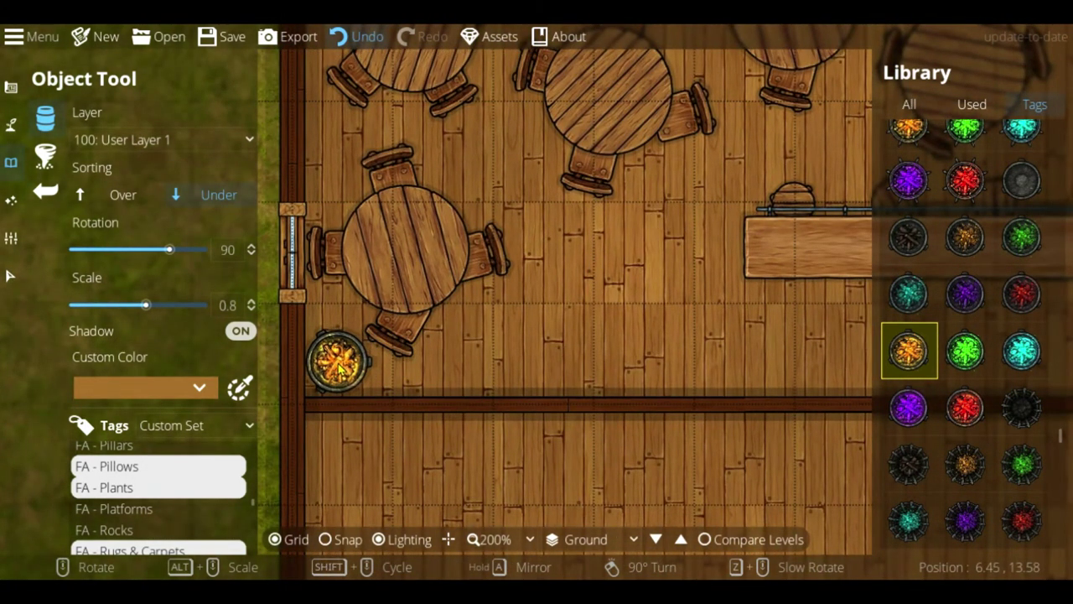
scroll(339, 367, down, 1)
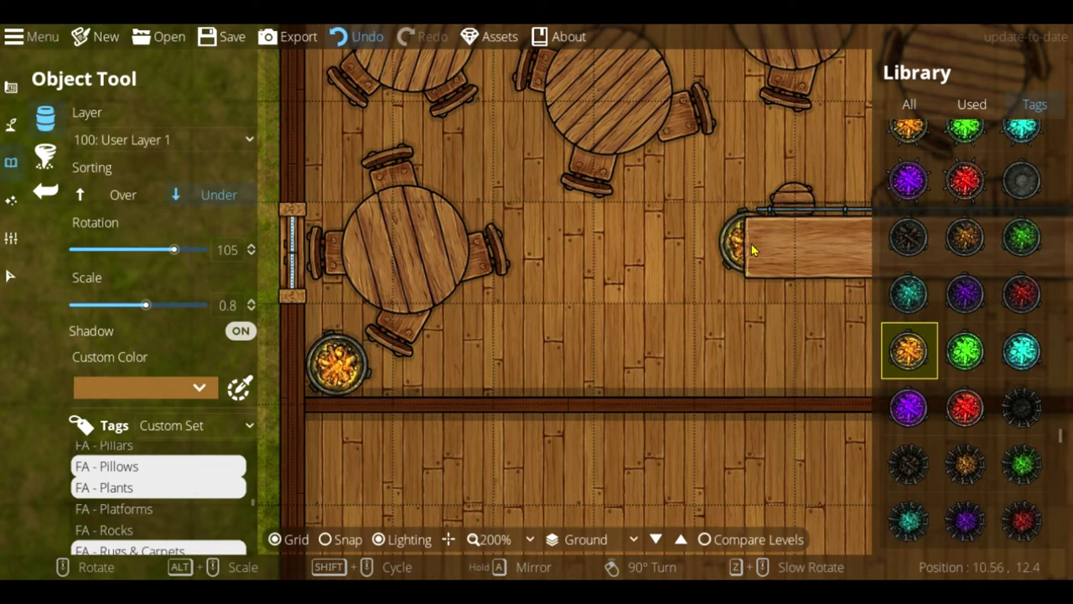
Step: Place orange braziers beside the staircase and in the upper-right corner of the room, keeping scale 0.8
middle_drag(753, 250, 355, 337)
middle_drag(799, 256, 387, 242)
middle_drag(796, 323, 546, 221)
scroll(652, 333, up, 1)
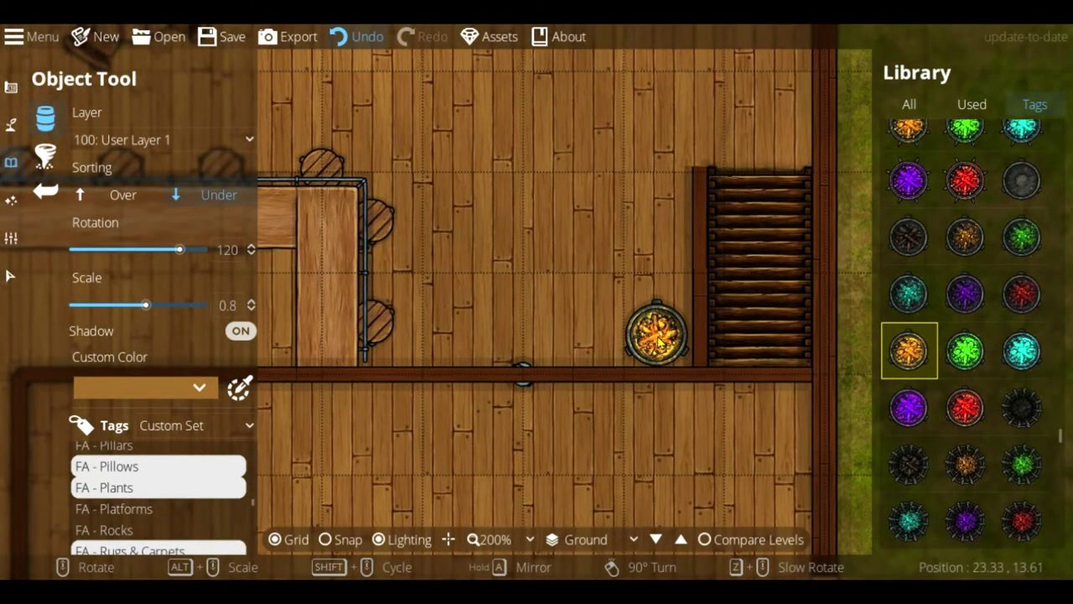
key(w)
scroll(803, 169, up, 2)
scroll(803, 169, up, 1)
click(803, 166)
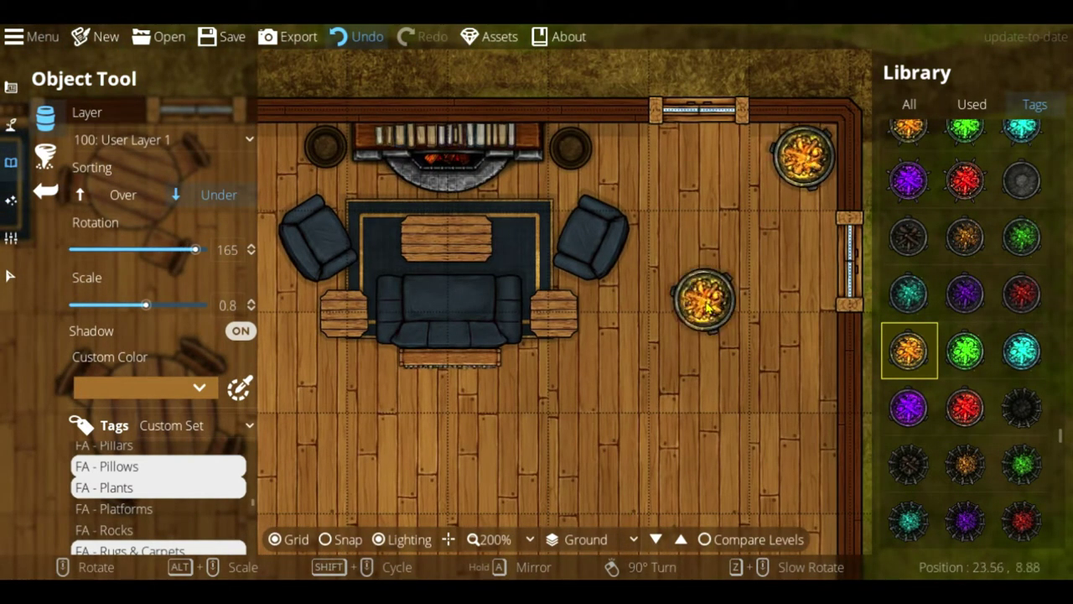
Step: Paste a copy of the round table with four chairs between the bar and the staircase, rotating and nudging it slightly
ctrl+scroll(708, 307, down, 3)
key(s)
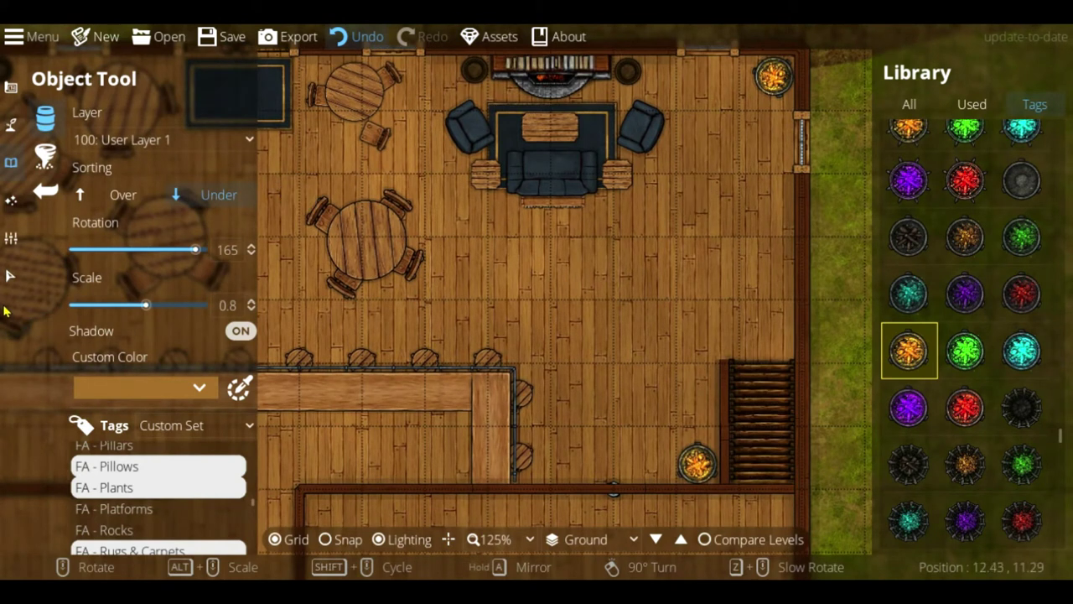
key(v)
click(313, 203)
key(ctrl+c)
key(ctrl+v)
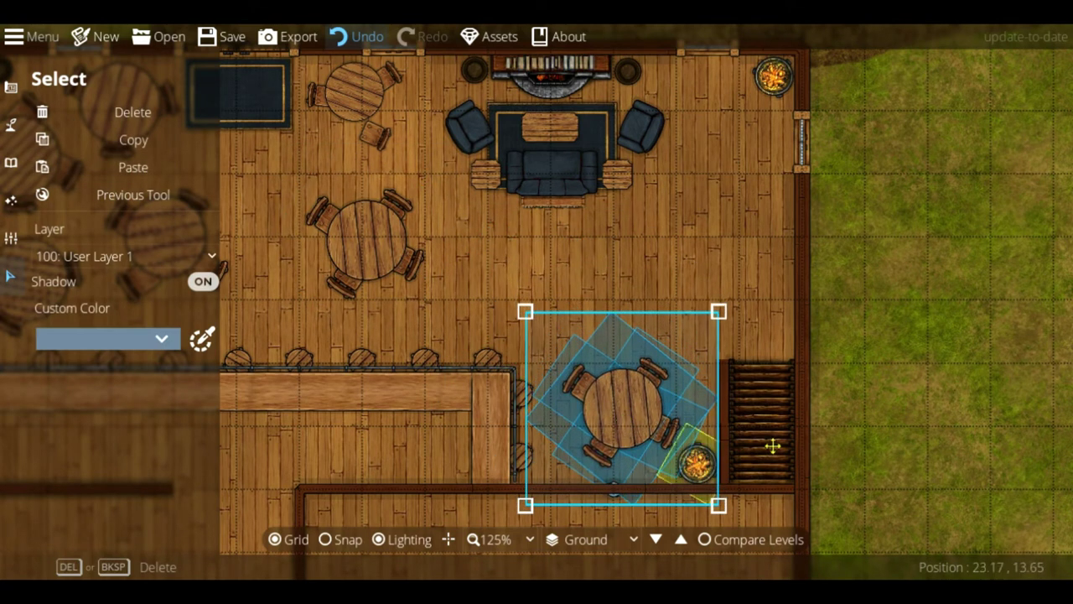
drag(746, 309, 711, 285)
drag(648, 413, 654, 414)
click(900, 313)
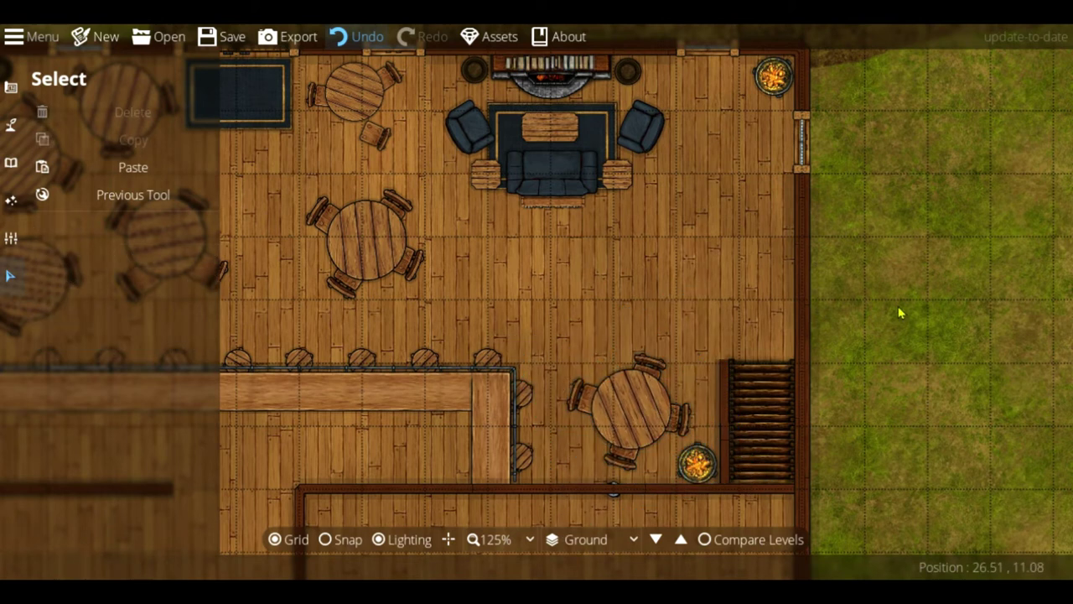
Step: Try out another copy of the table set along the right wall and remove it
middle_drag(864, 261, 920, 286)
click(152, 167)
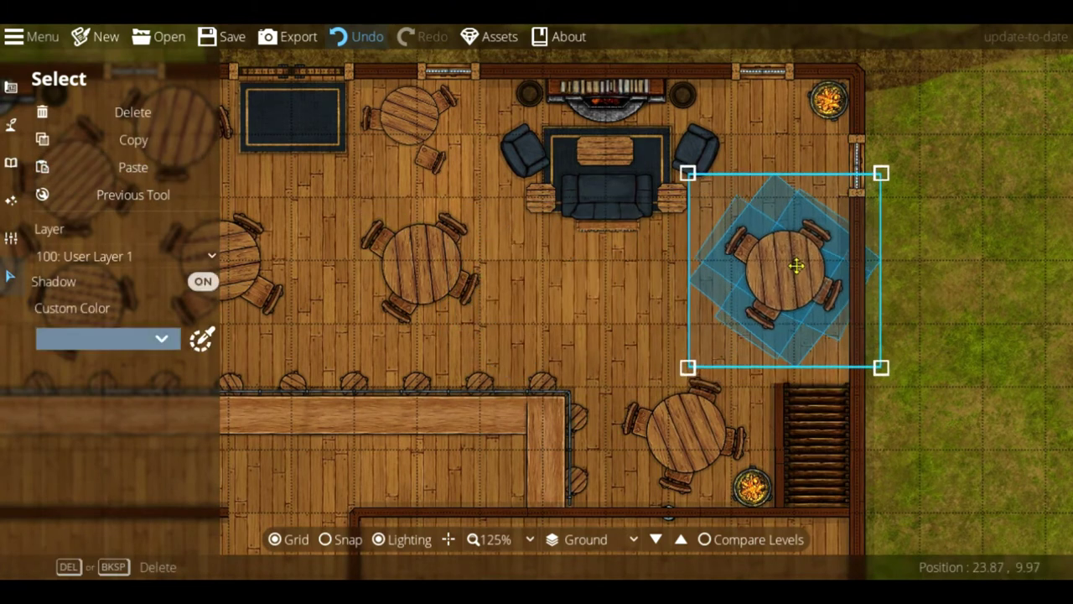
click(812, 261)
click(940, 311)
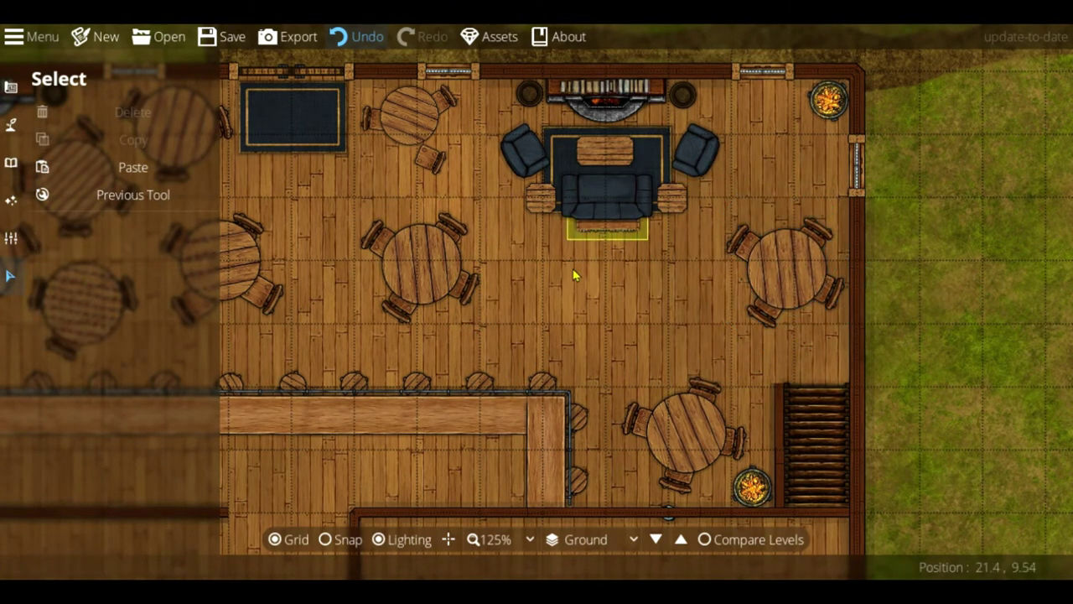
middle_drag(577, 281, 611, 312)
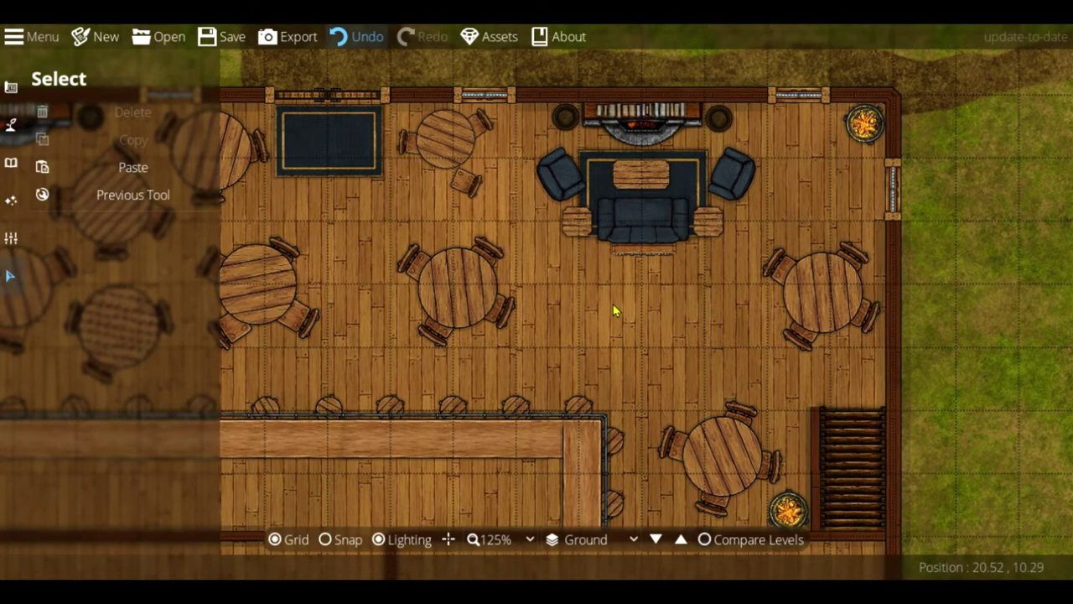
click(790, 254)
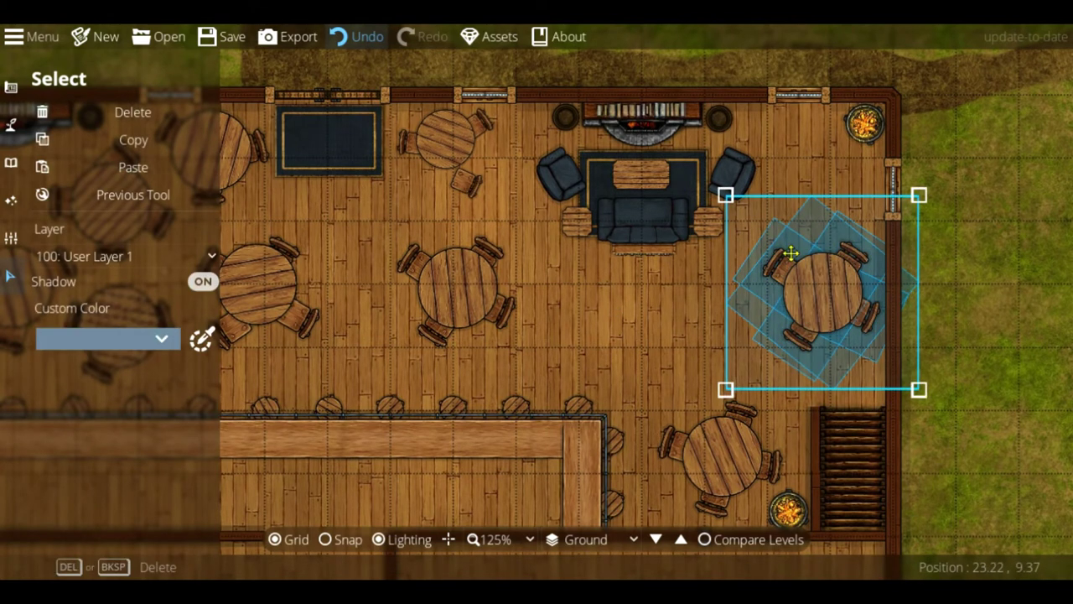
key(Delete)
Step: Place a filled wooden bookshelf against the right wall below the window, at rotation 90 and scale 0.8
click(10, 161)
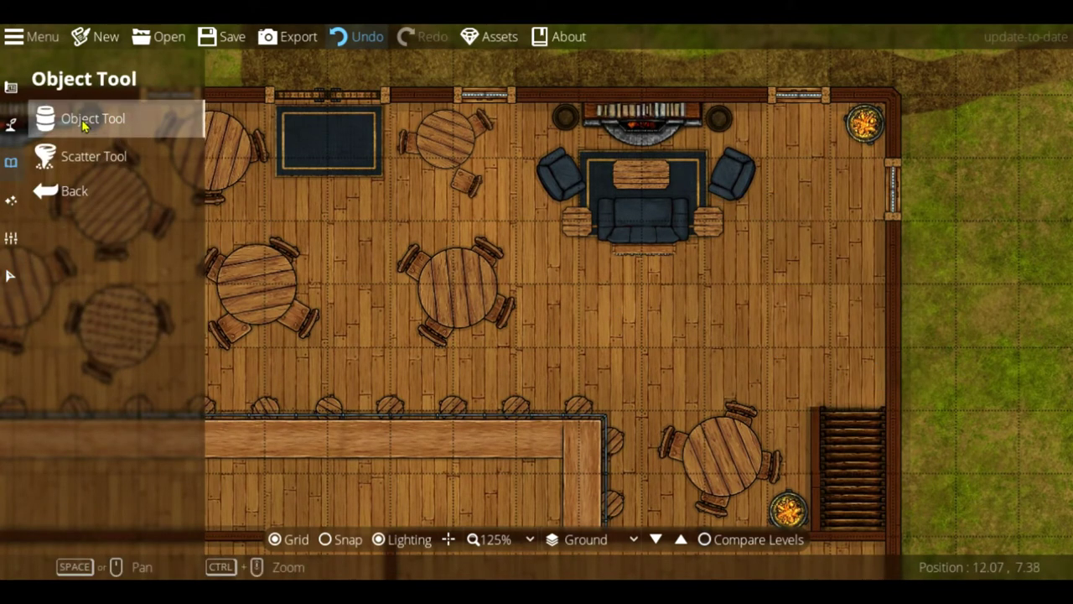
click(95, 115)
click(964, 201)
ctrl+scroll(724, 294, up, 4)
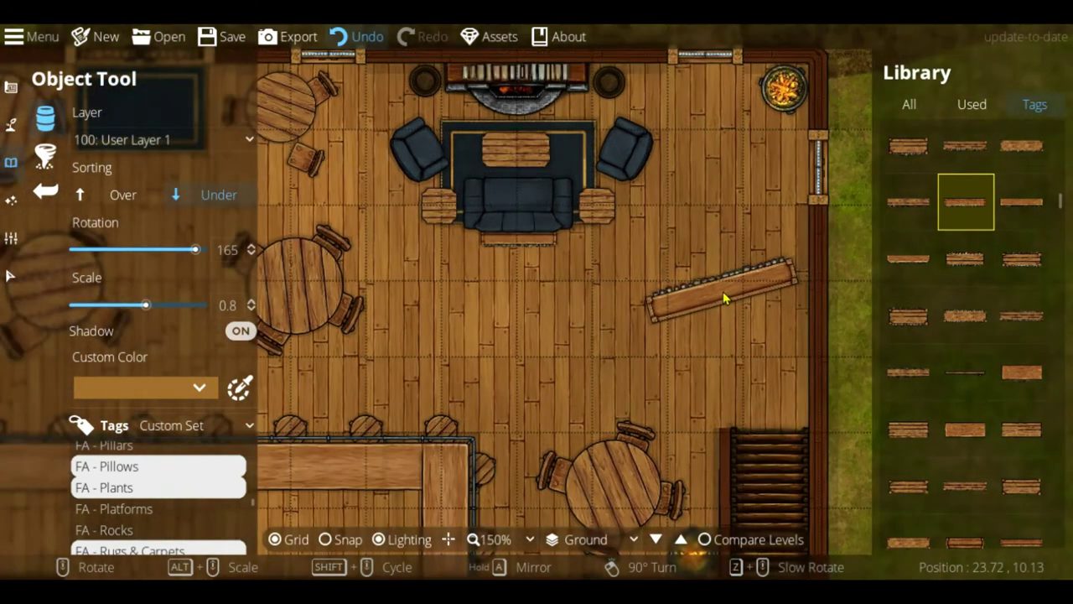
scroll(748, 296, down, 7)
scroll(751, 296, down, 12)
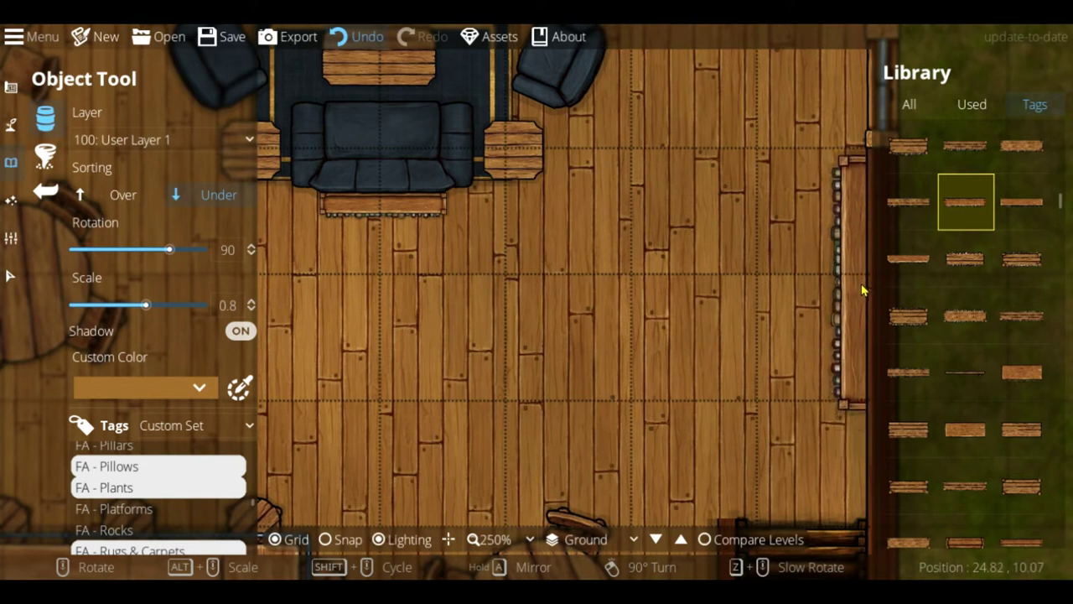
click(863, 289)
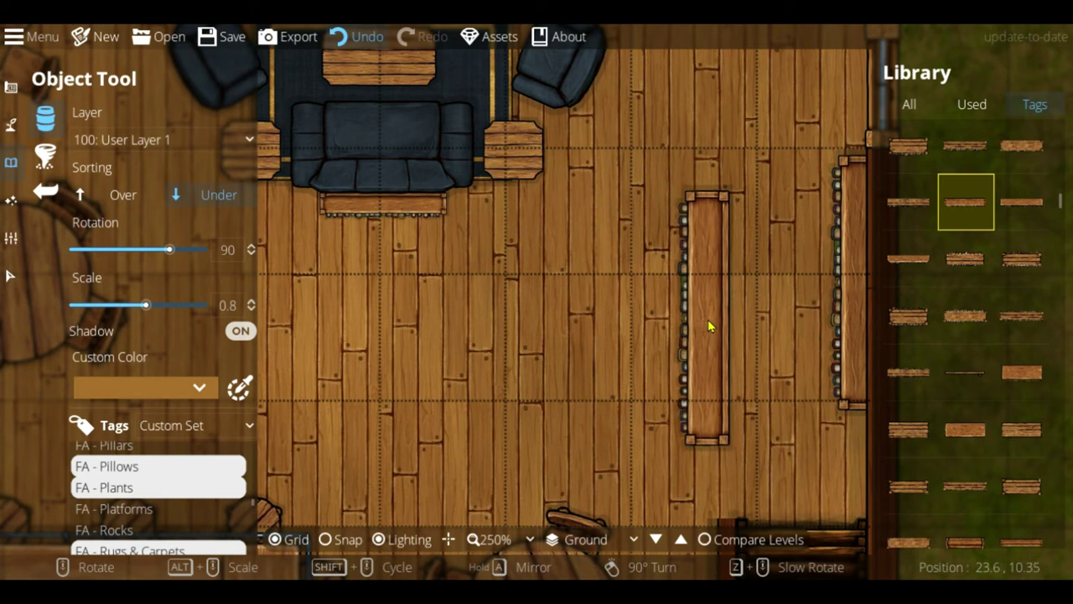
Step: Place blue cushioned benches under the upper-right and right-wall windows at scale 0.8, and shift the bookshelf slightly down the wall
scroll(709, 327, down, 5)
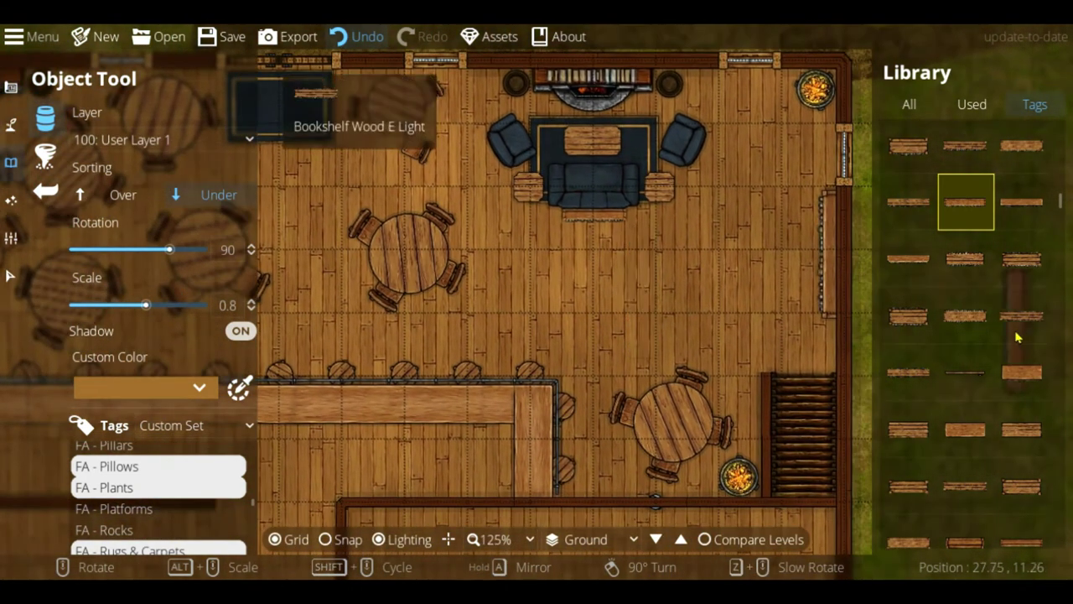
scroll(1018, 335, down, 3)
click(1022, 218)
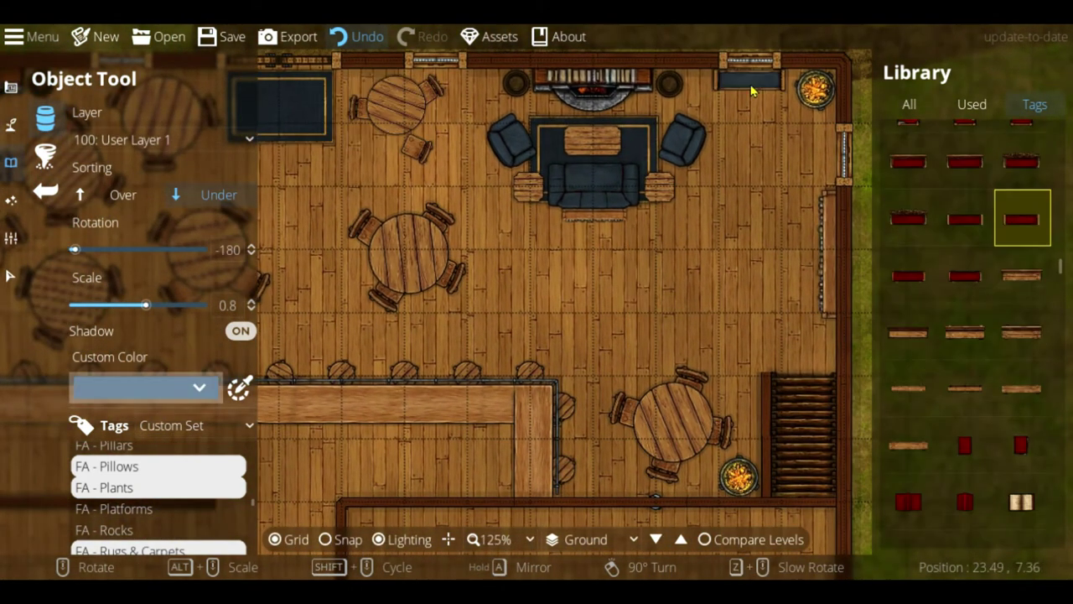
right_click(766, 126)
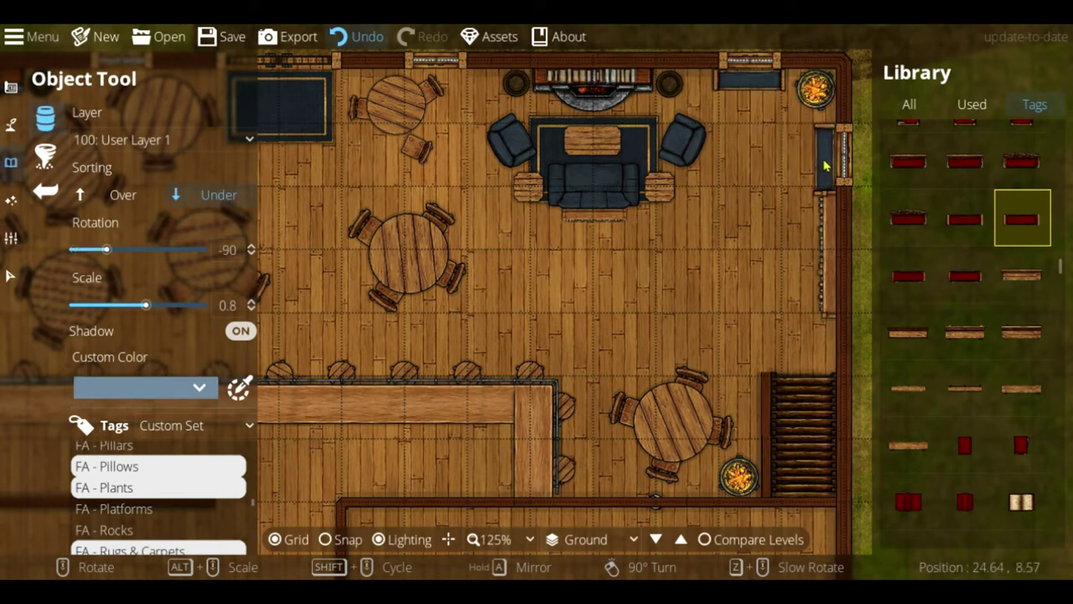
click(824, 159)
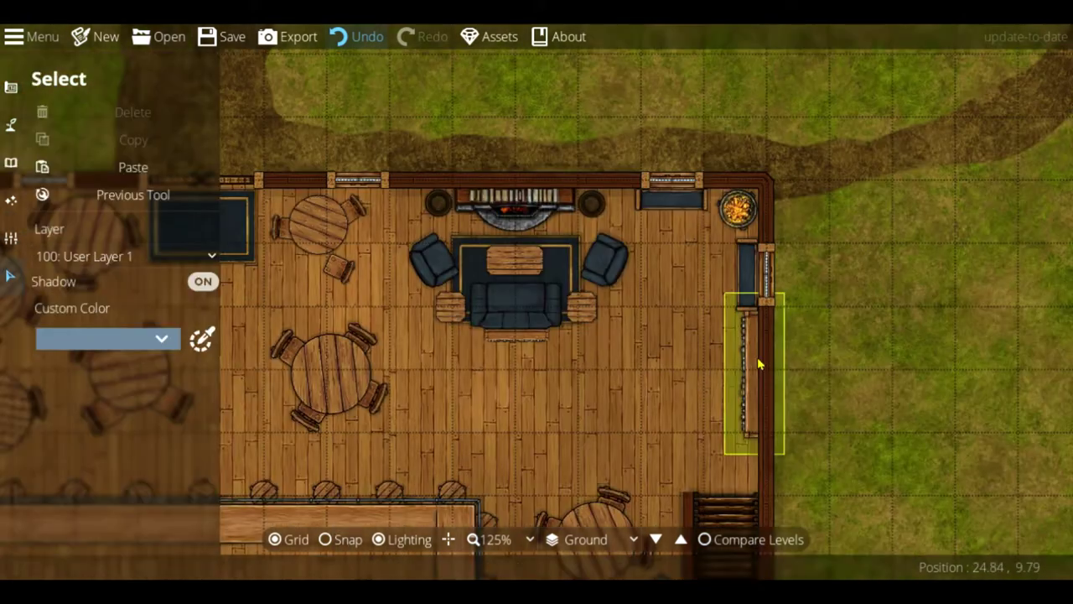
drag(759, 362, 761, 377)
click(882, 327)
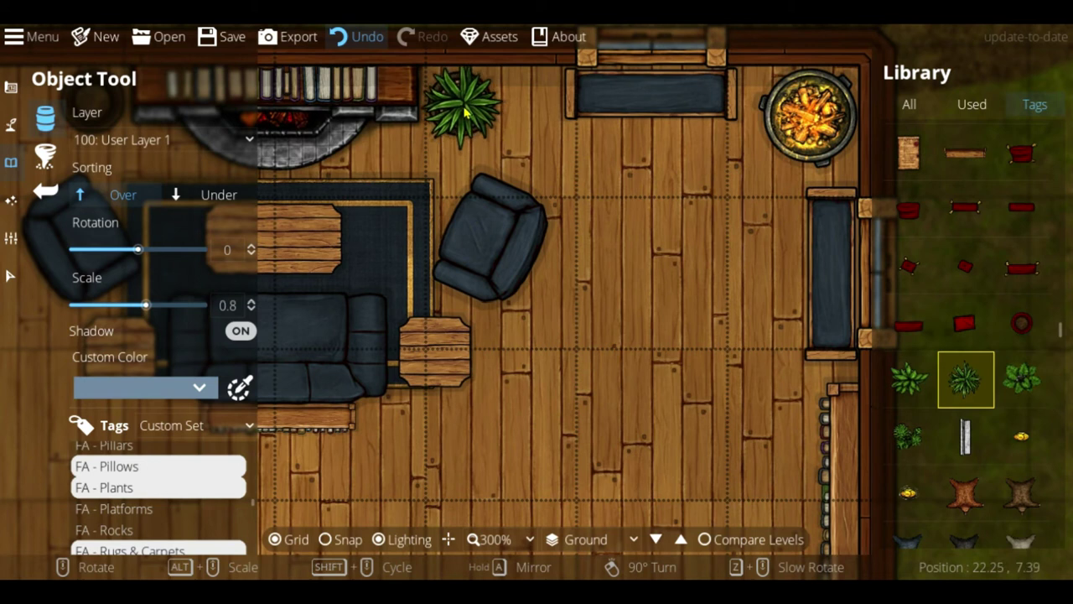
Step: Place spiky green plants over the pots beside the fireplaces, sorted over at scale 0.8 with varied rotation
middle_drag(507, 140, 859, 265)
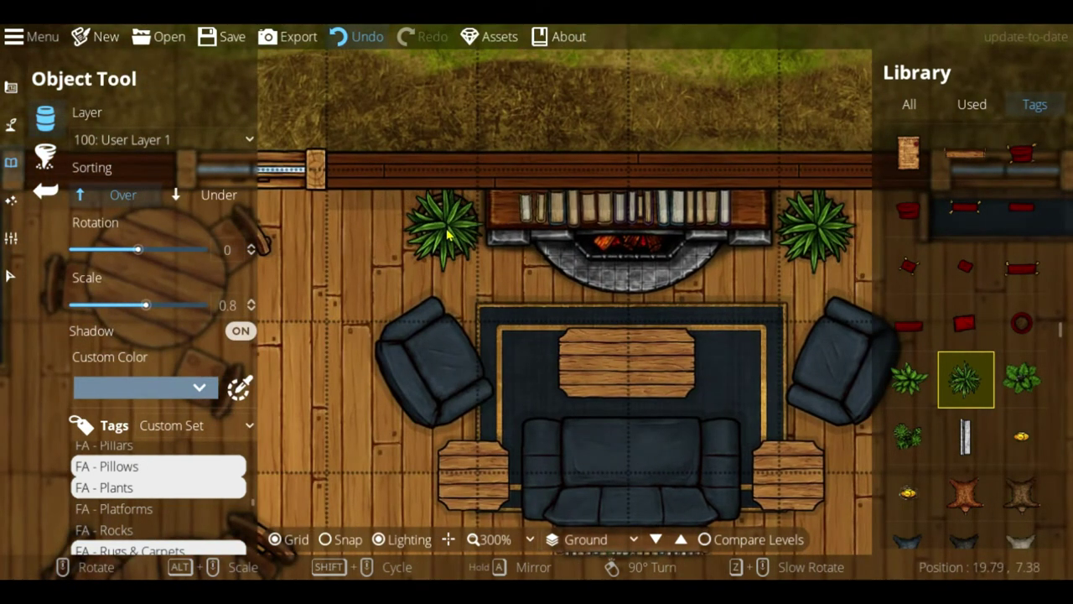
scroll(446, 234, down, 2)
scroll(446, 230, down, 1)
click(445, 228)
middle_drag(367, 249, 840, 215)
middle_drag(426, 249, 816, 261)
scroll(702, 238, down, 3)
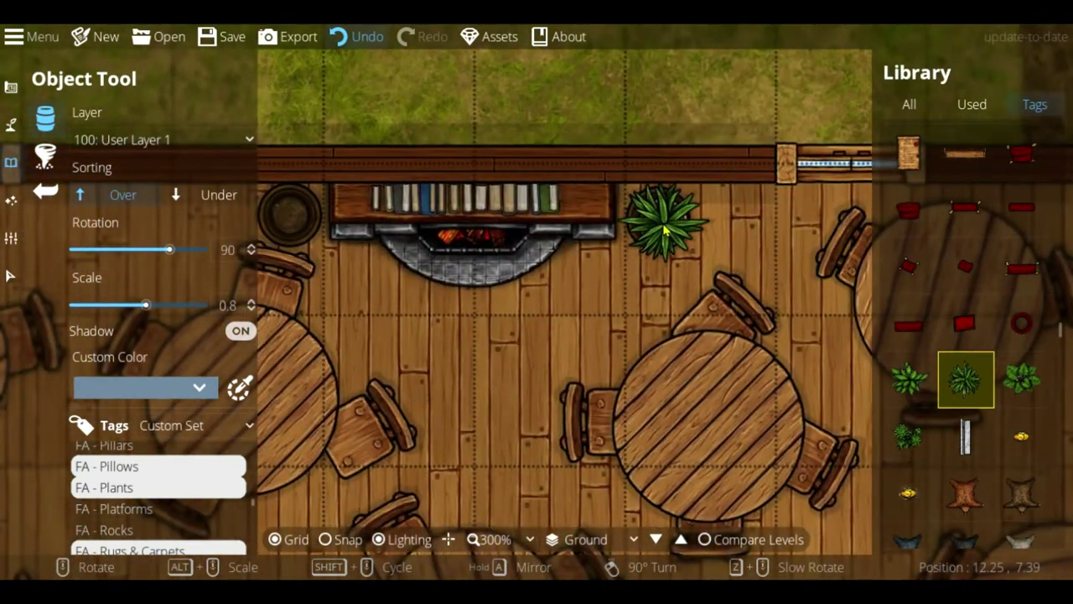
click(660, 220)
key(Left)
Step: Place a full and a partly filled bottle rack side by side on the wall behind the bar, at rotation -180 and scale 0.9
scroll(605, 224, up, 5)
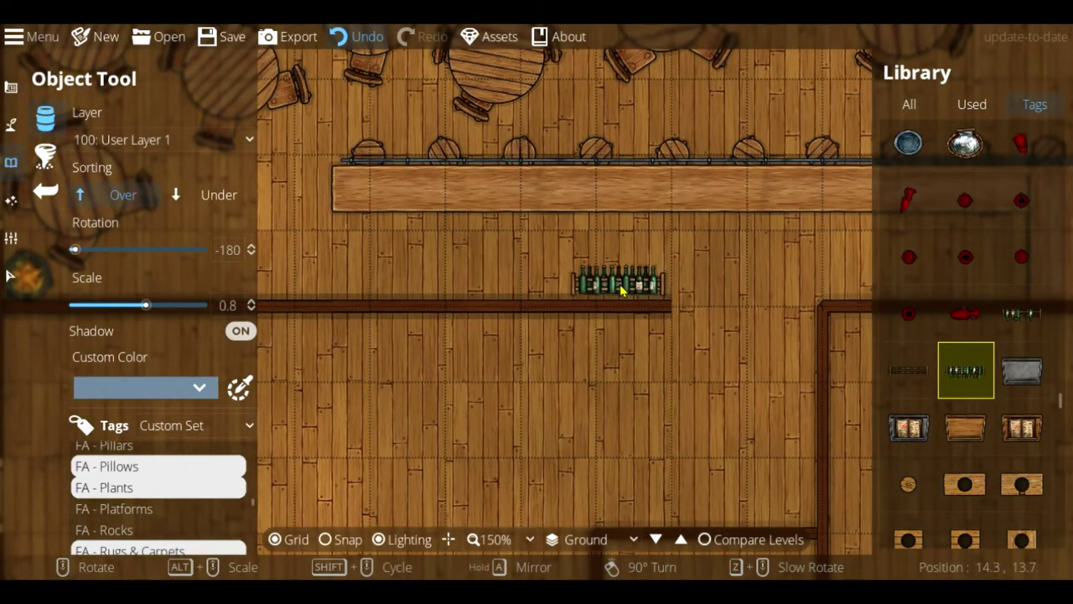
alt+scroll(626, 290, up, 2)
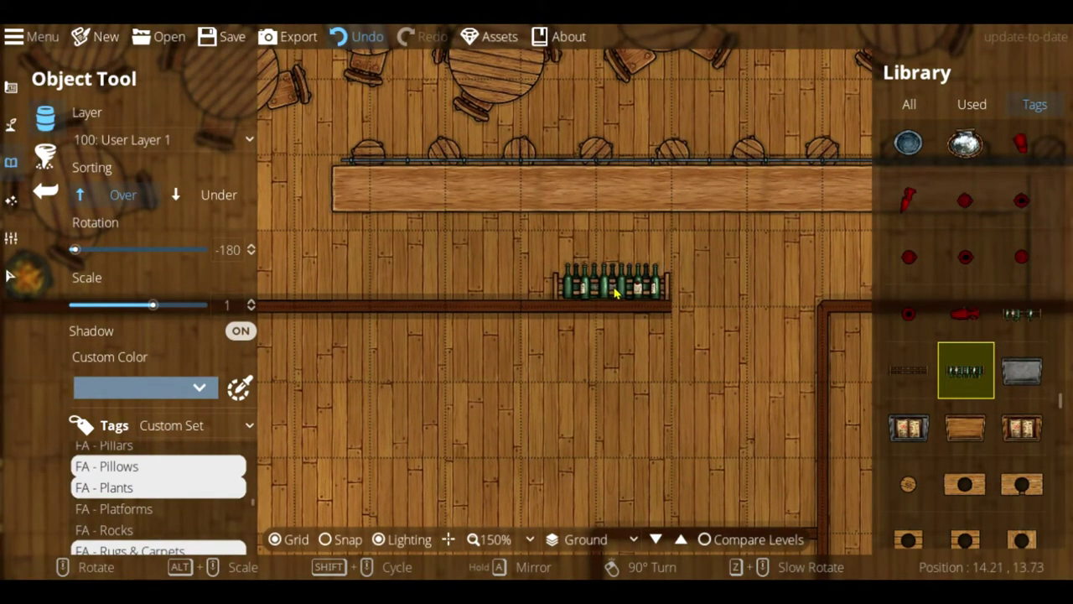
middle_drag(614, 291, 351, 283)
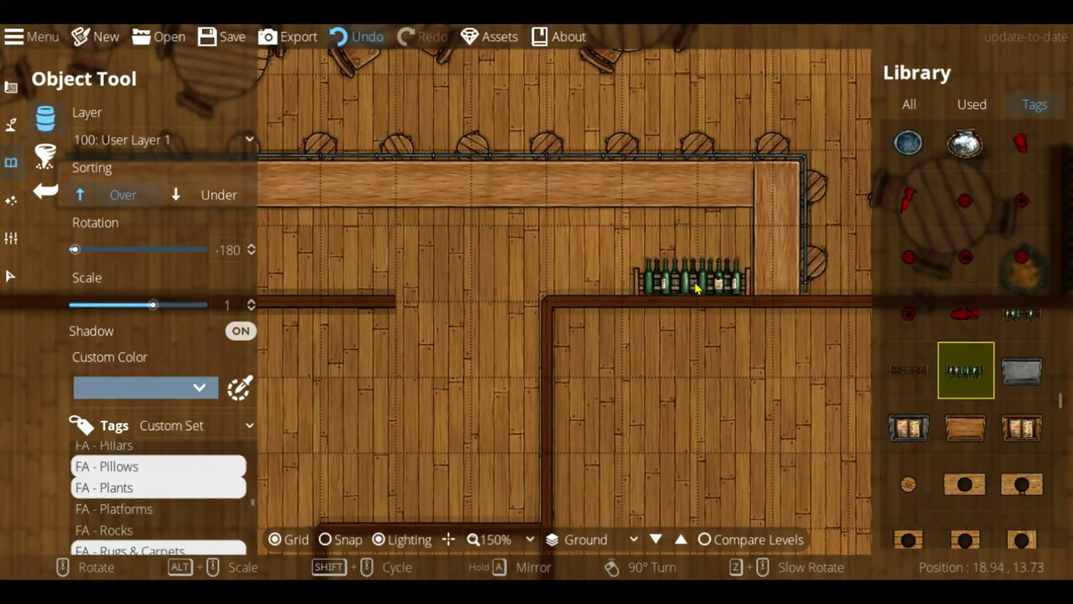
alt+scroll(695, 287, down, 1)
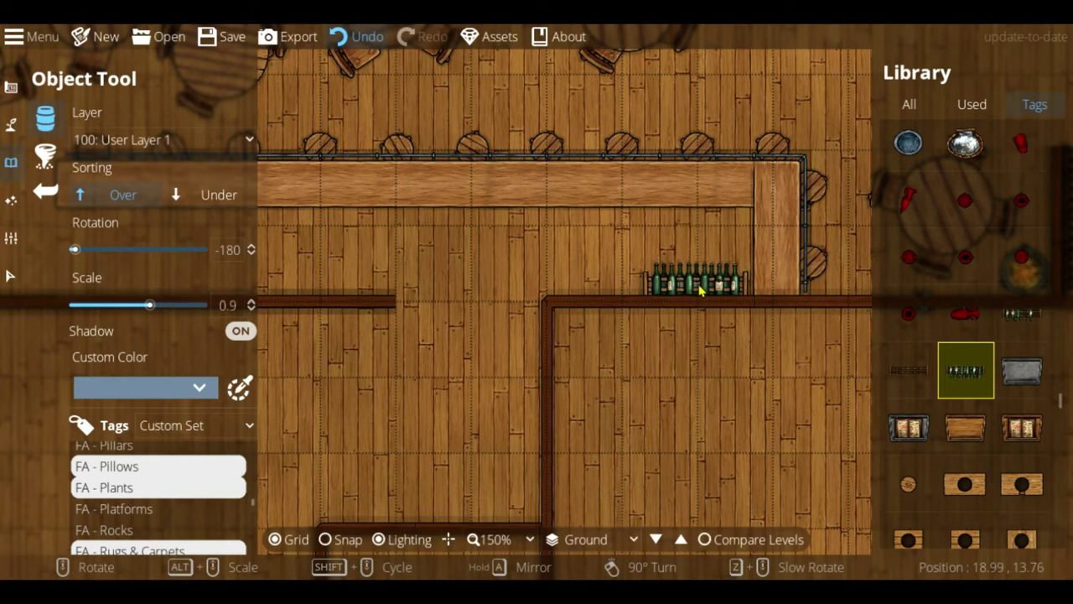
click(699, 288)
click(1022, 314)
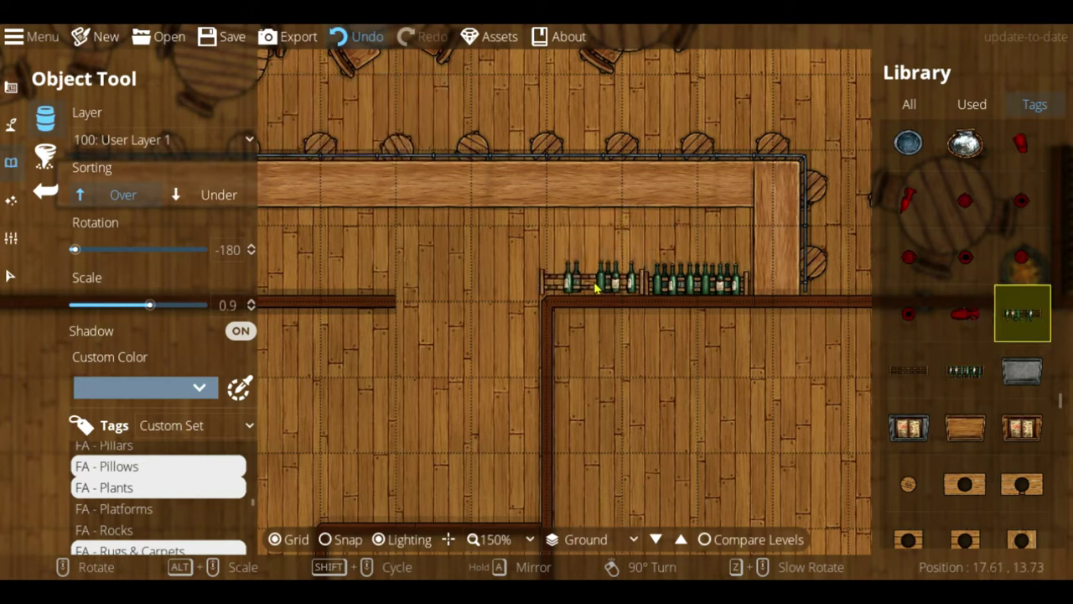
click(598, 289)
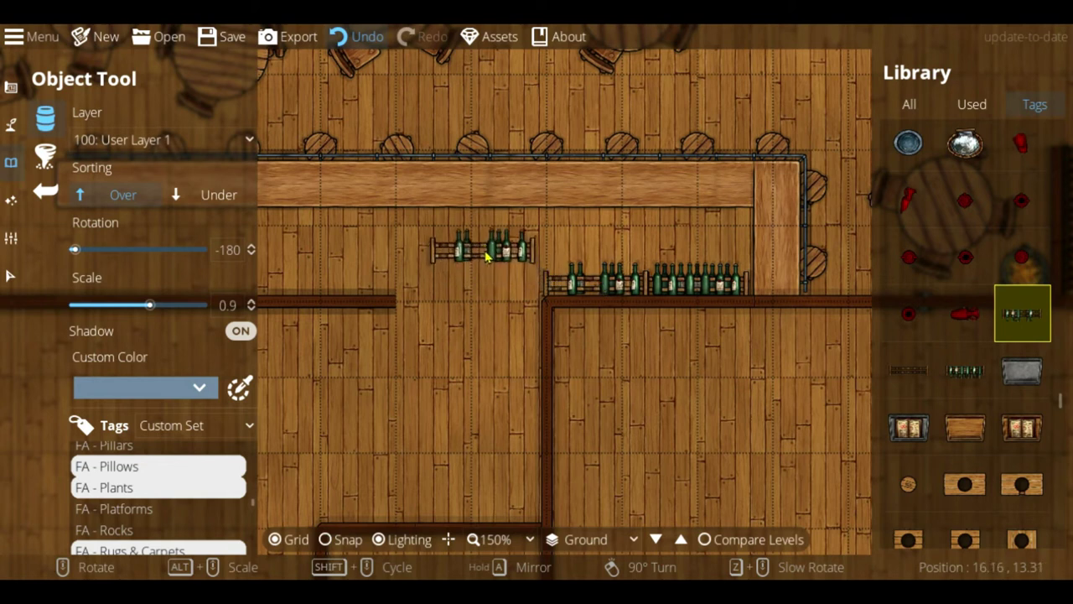
Step: Nudge the partly filled bottle rack slightly closer to the full one
click(10, 275)
click(618, 285)
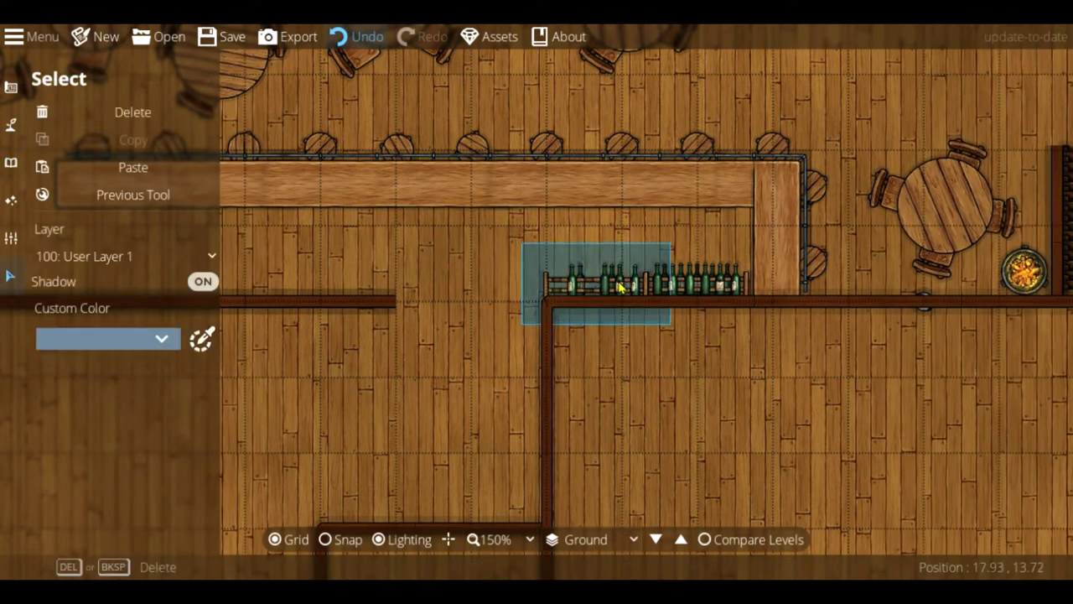
click(857, 110)
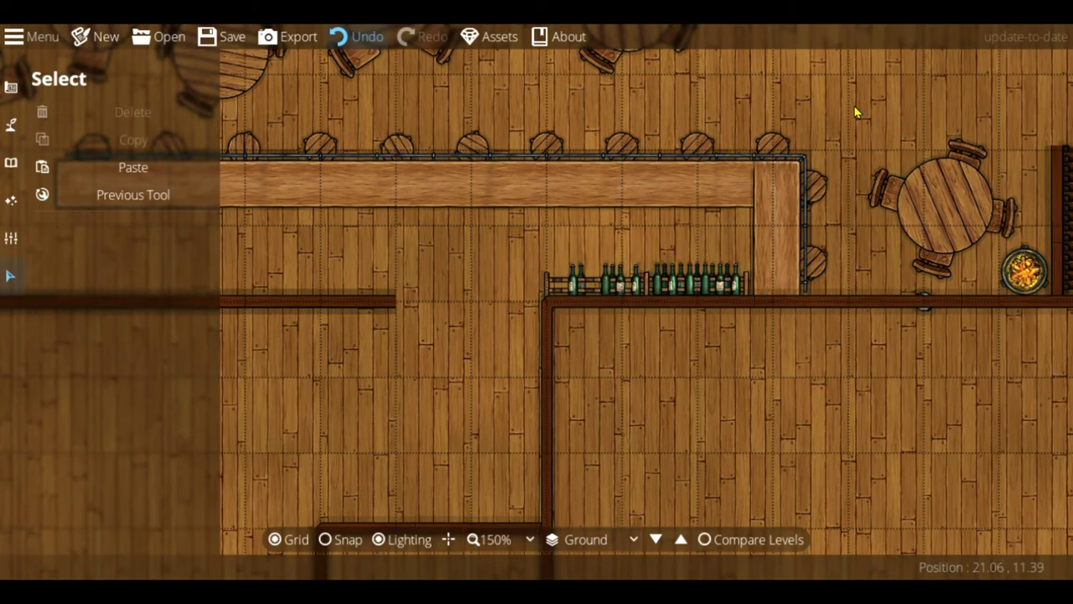
click(688, 290)
click(596, 285)
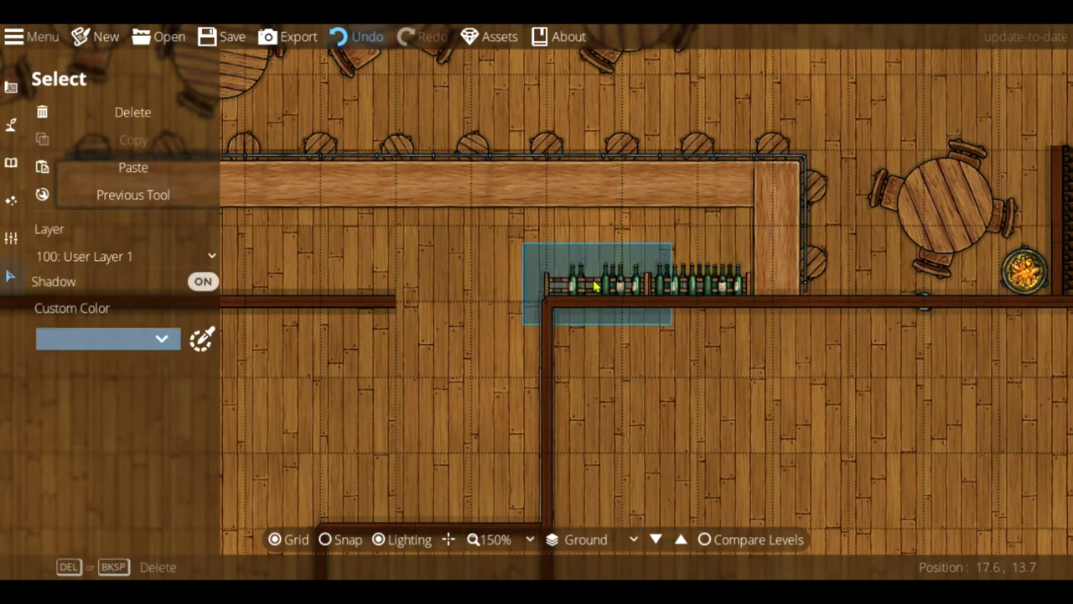
drag(596, 286, 598, 286)
click(945, 125)
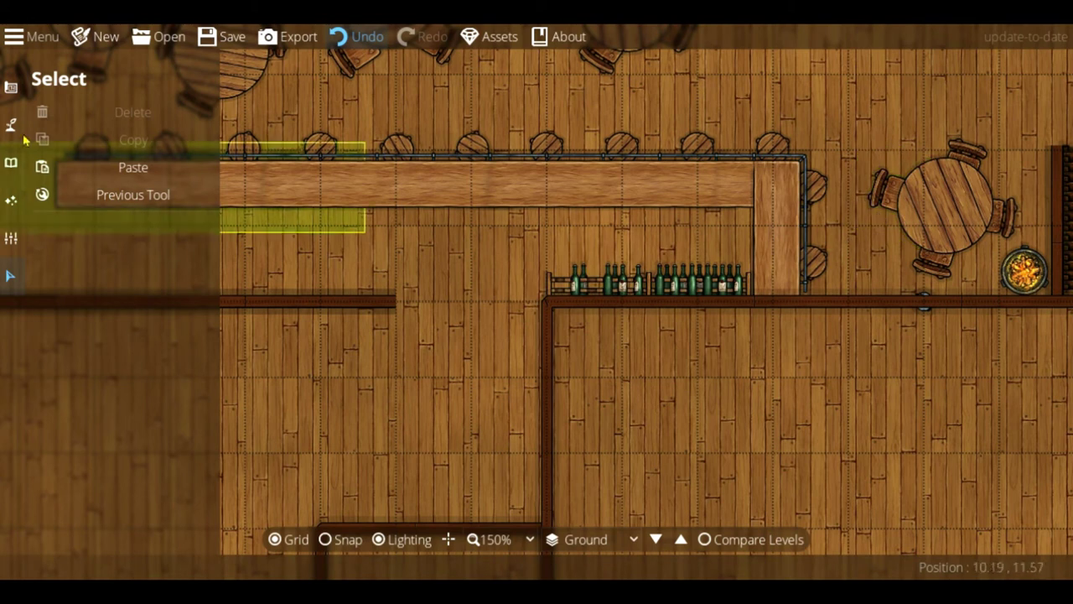
Step: Stack five empty wooden cups in two rows on the bar counter's end beside the bottle racks
click(12, 163)
scroll(769, 290, up, 5)
click(773, 300)
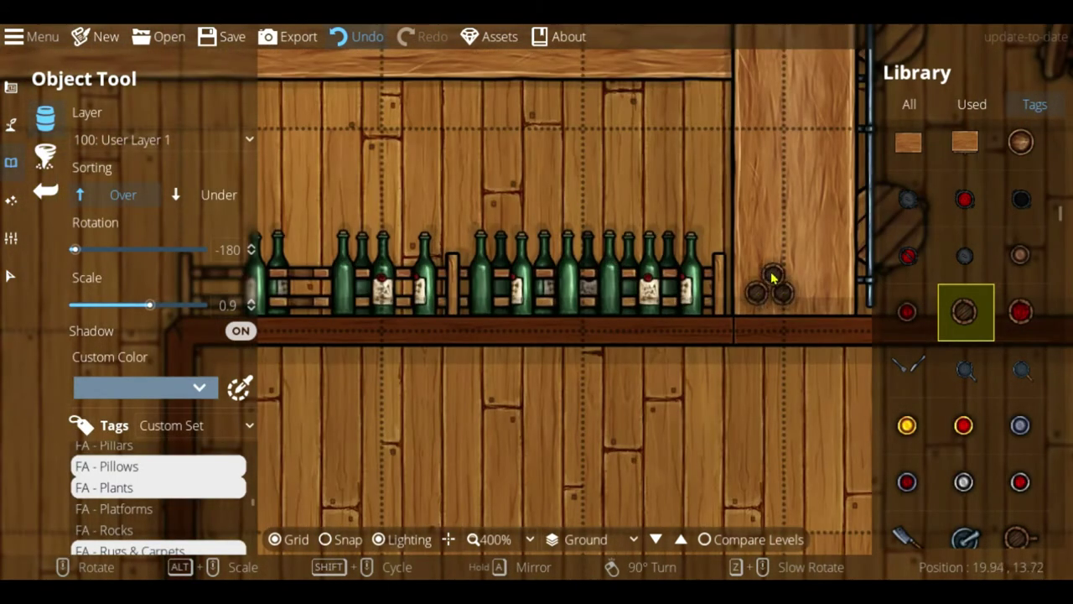
click(772, 277)
click(809, 295)
scroll(972, 361, down, 2)
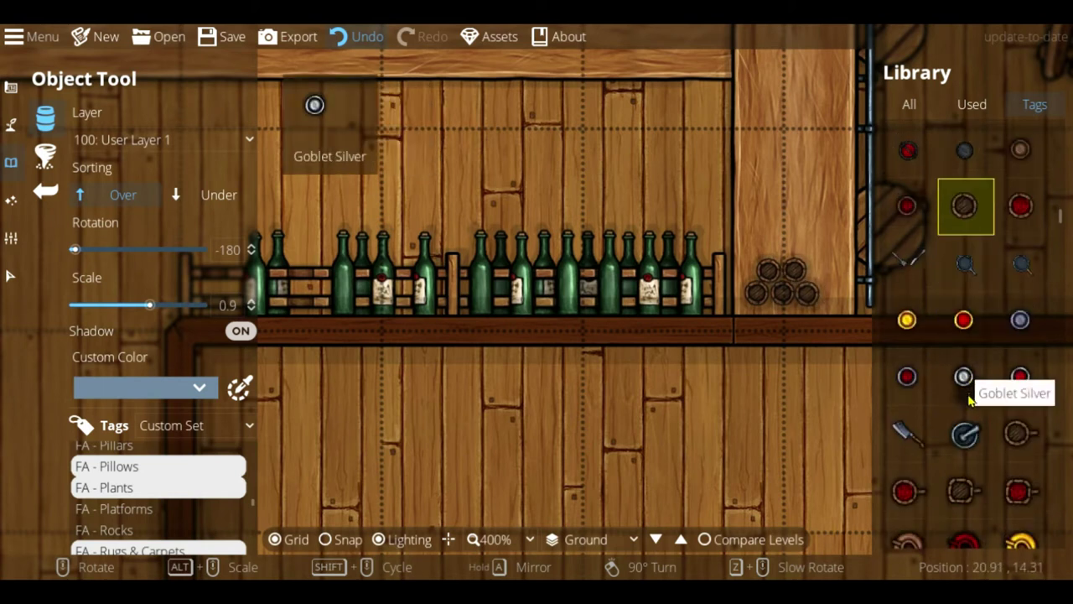
Step: Place three grey metal jugs beside the stacked wooden cups on the bar counter, at scale 0.9 with varied rotation
scroll(970, 381, down, 4)
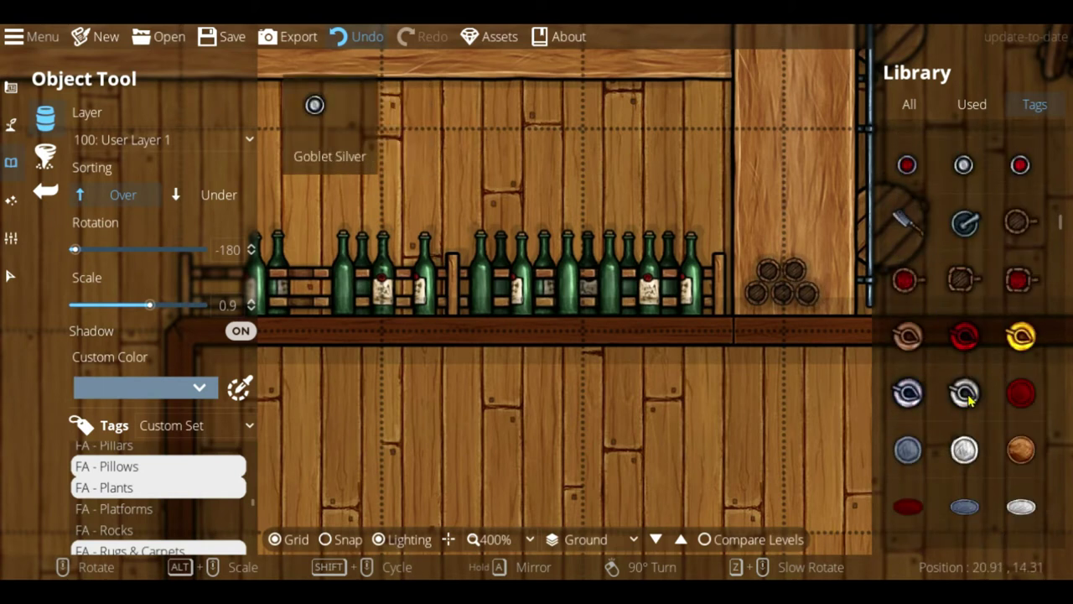
click(908, 392)
click(819, 235)
click(793, 250)
scroll(792, 220, up, 1)
scroll(793, 220, up, 6)
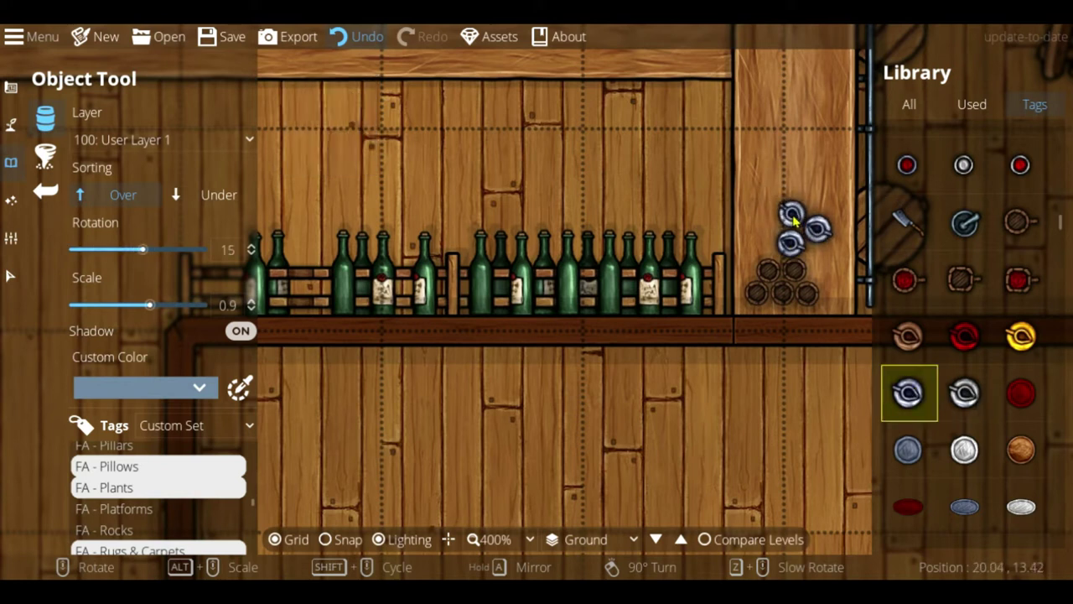
click(792, 220)
Step: Place colorable wooden mugs around the bar's corner and empty ones beside them on the short counter, at scale 0.9 with varied rotation
scroll(968, 392, down, 1)
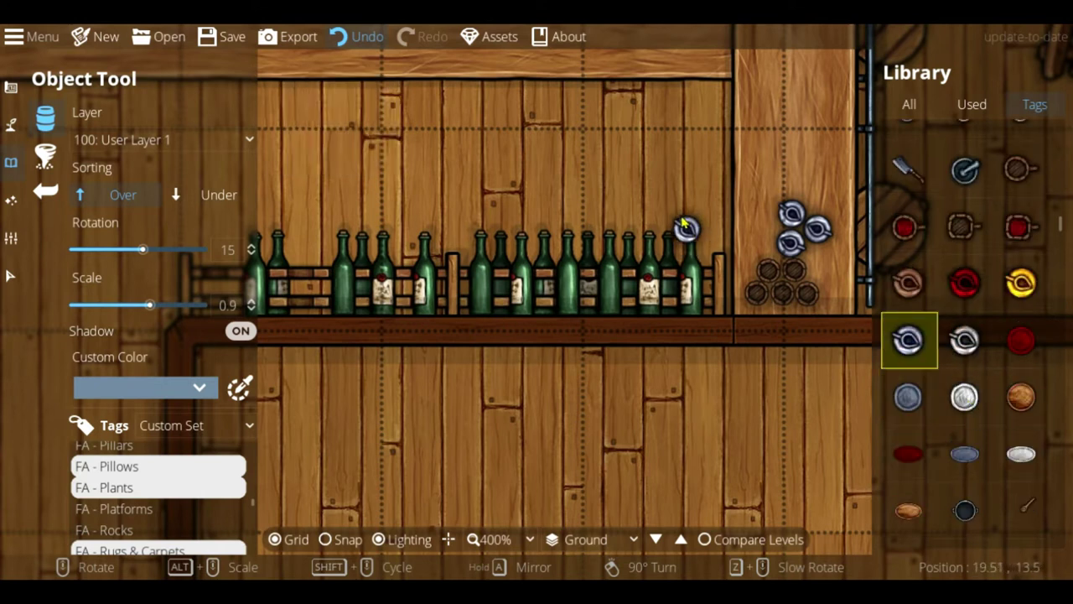
ctrl+scroll(681, 218, down, 3)
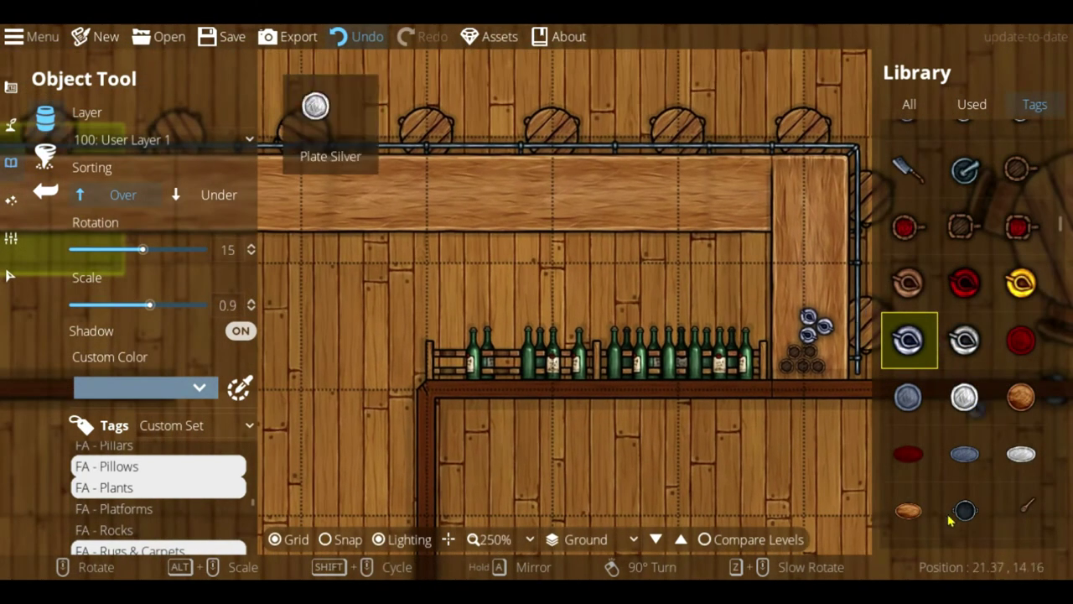
click(907, 226)
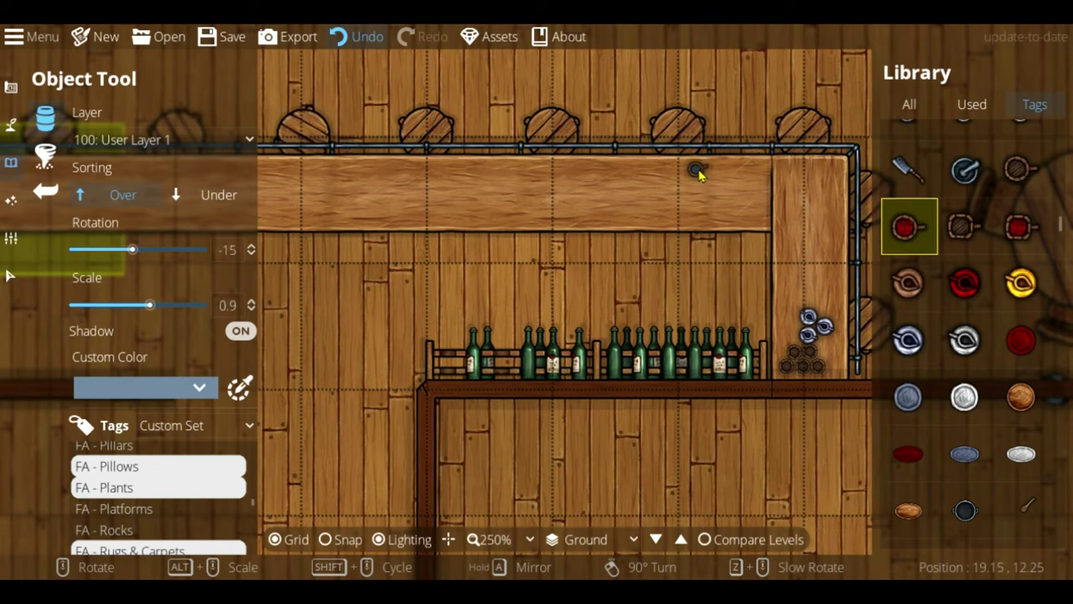
scroll(796, 178, up, 14)
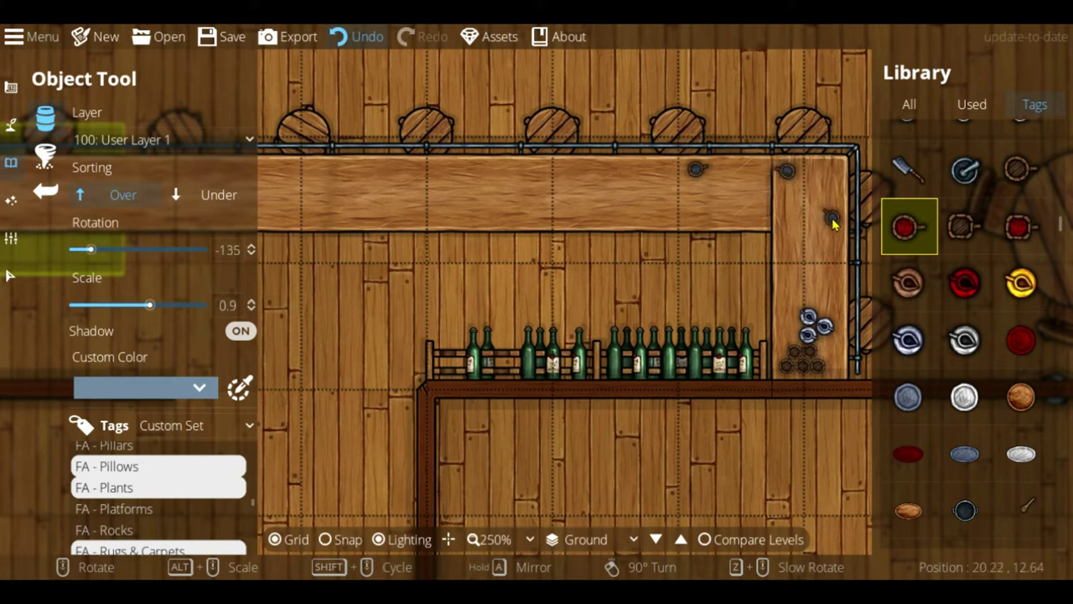
shift+scroll(830, 223, up, 1)
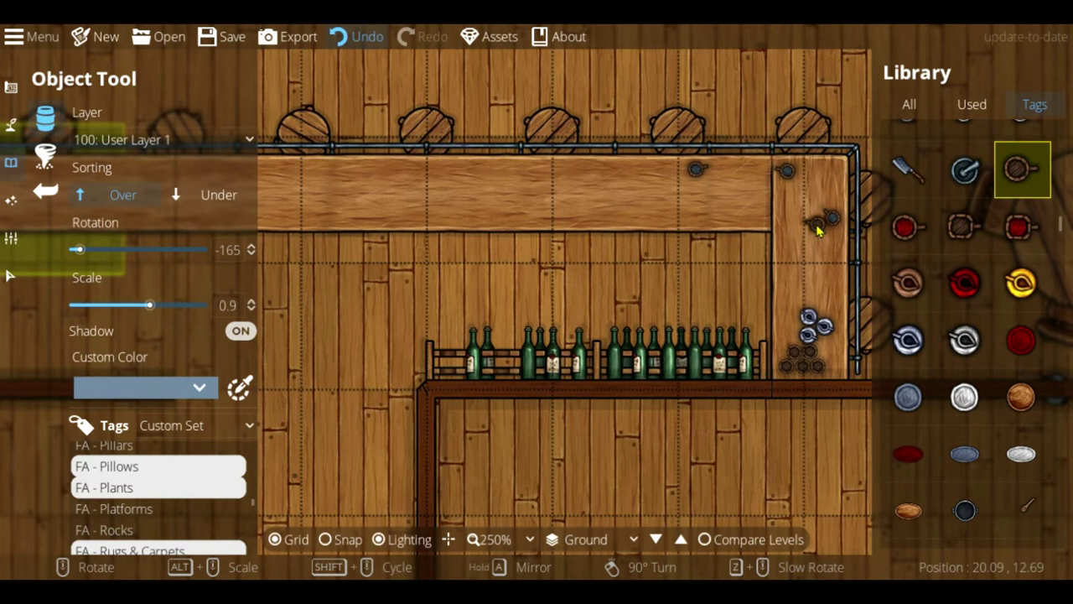
scroll(819, 231, down, 5)
scroll(939, 194, up, 2)
Step: Place colorable wooden mugs at scale 0.9 along the long bar counter in front of the stools, varying their rotation
click(908, 334)
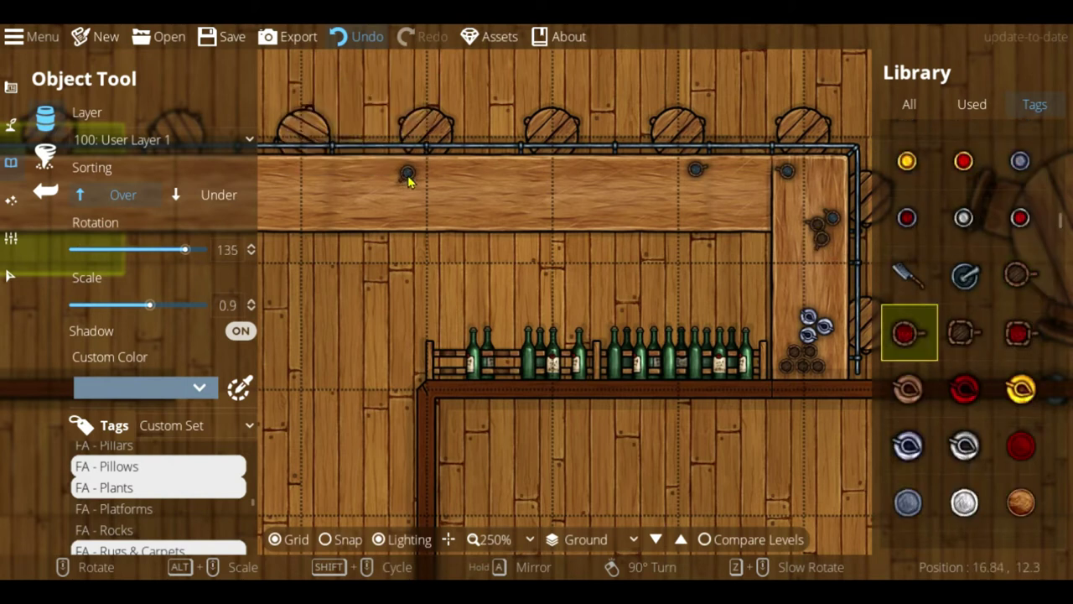
middle_drag(394, 178, 734, 188)
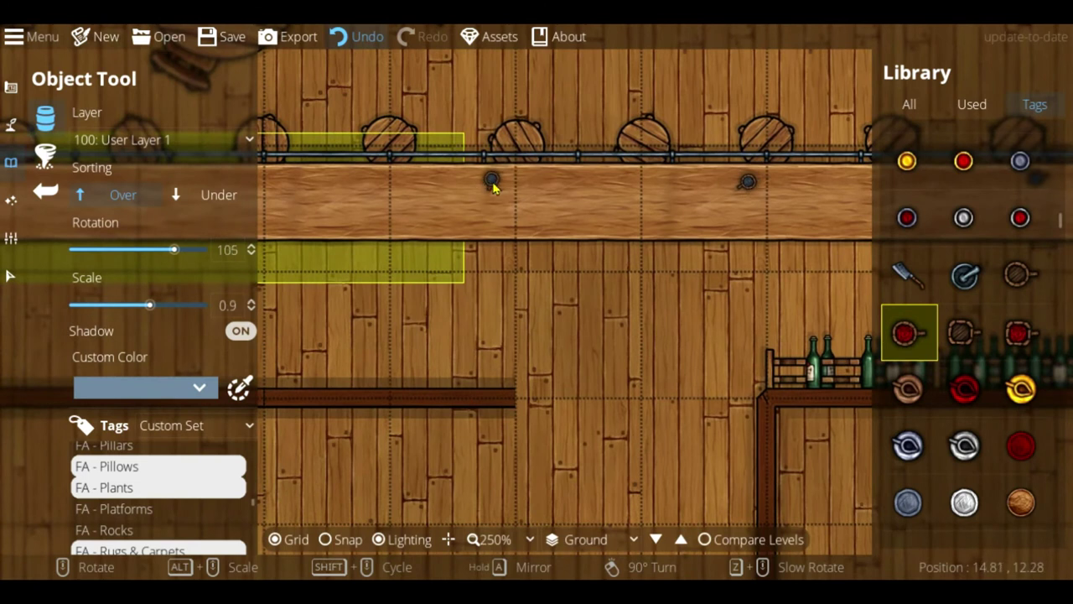
scroll(511, 186, down, 1)
click(530, 183)
middle_drag(427, 189, 773, 196)
middle_drag(468, 198, 541, 206)
scroll(541, 205, up, 1)
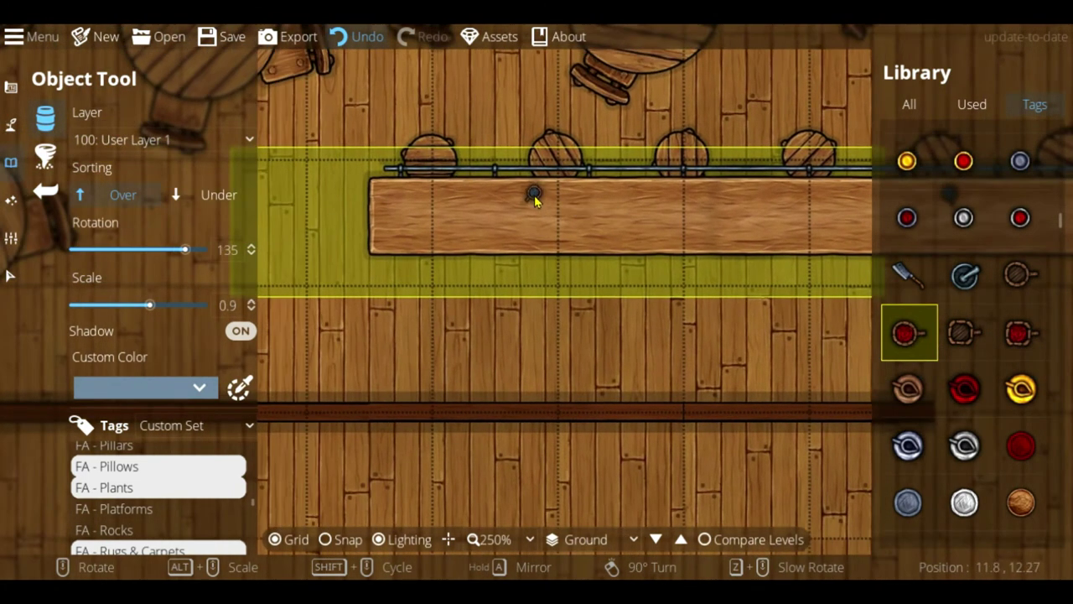
click(534, 197)
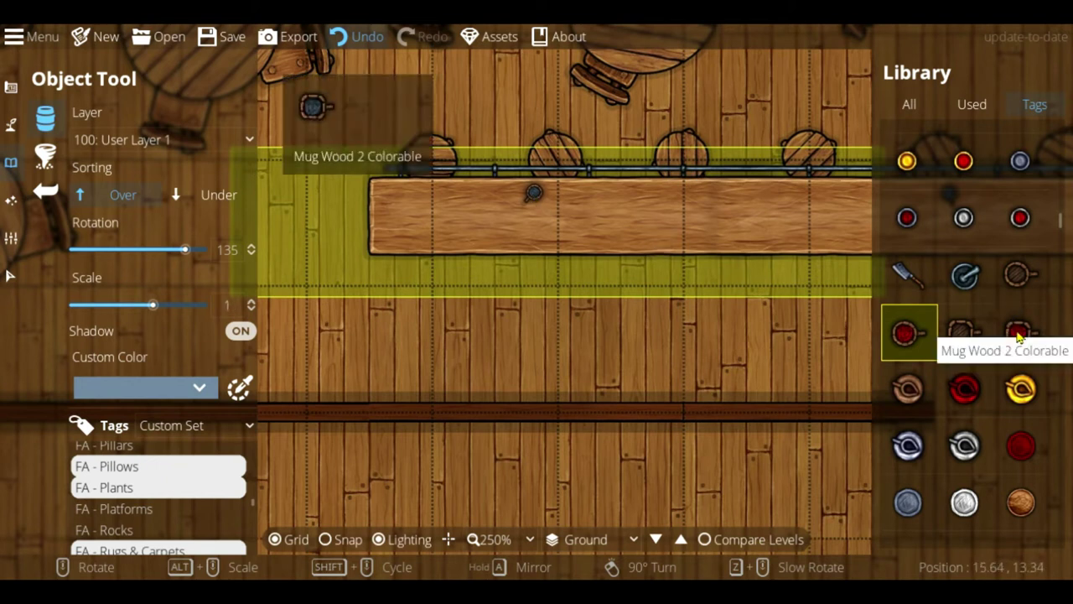
Step: Place grey metal jugs at scale 1.2 on four round tables, two of them on the table by the fireplace, with varied rotation
click(923, 448)
scroll(713, 84, up, 1)
middle_drag(712, 85, 632, 264)
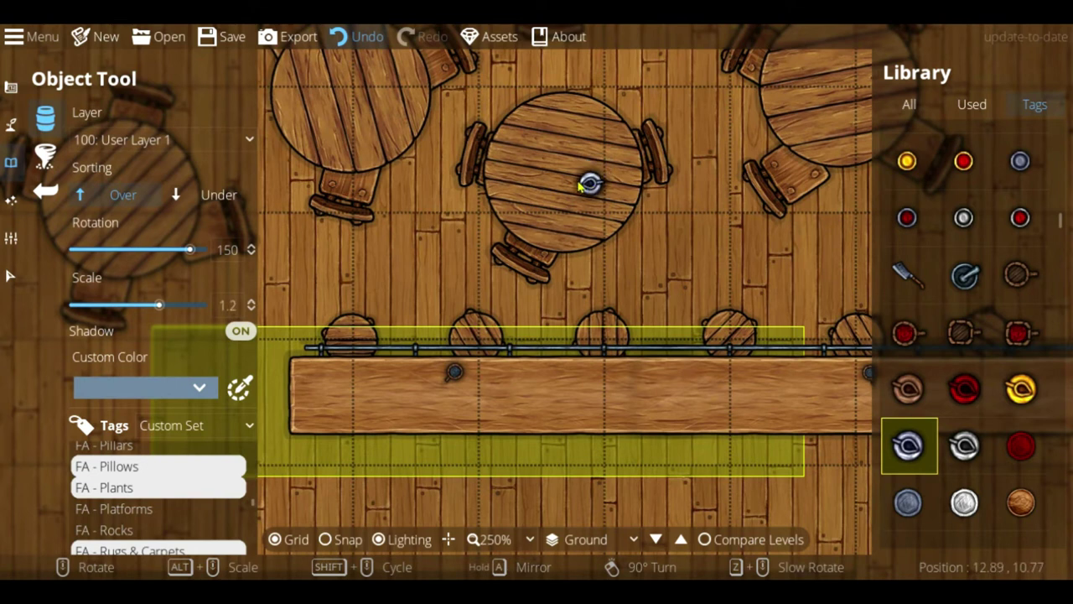
scroll(559, 173, down, 4)
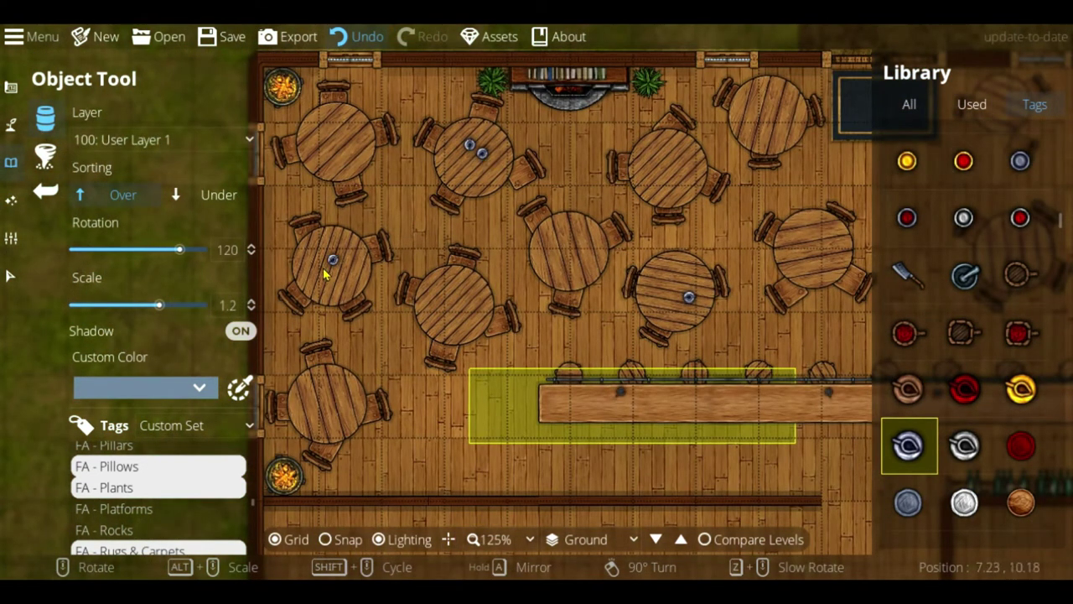
key(w)
key(d)
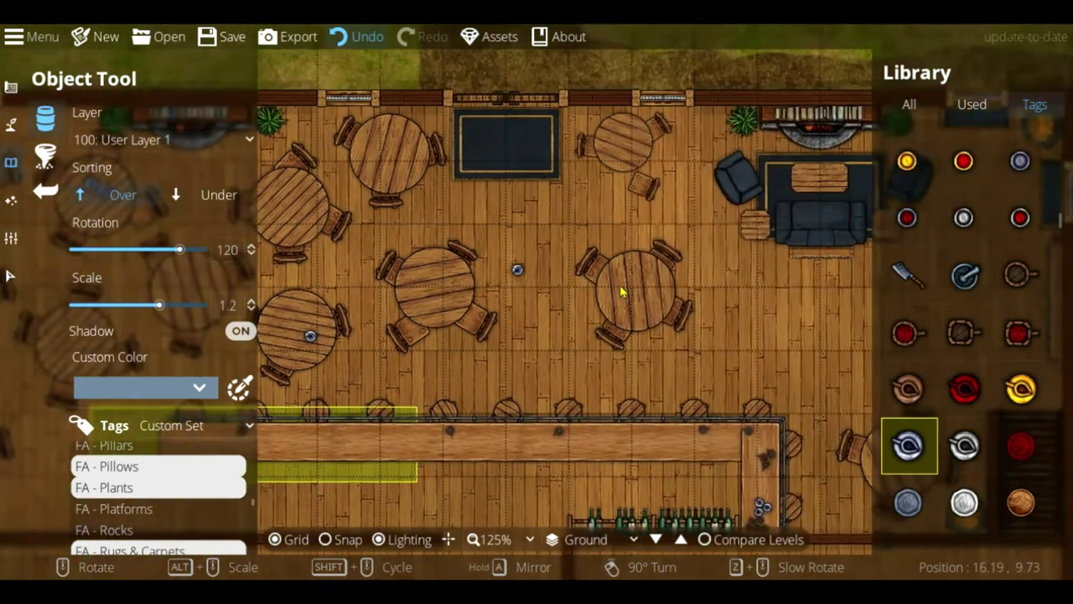
middle_drag(725, 286, 580, 243)
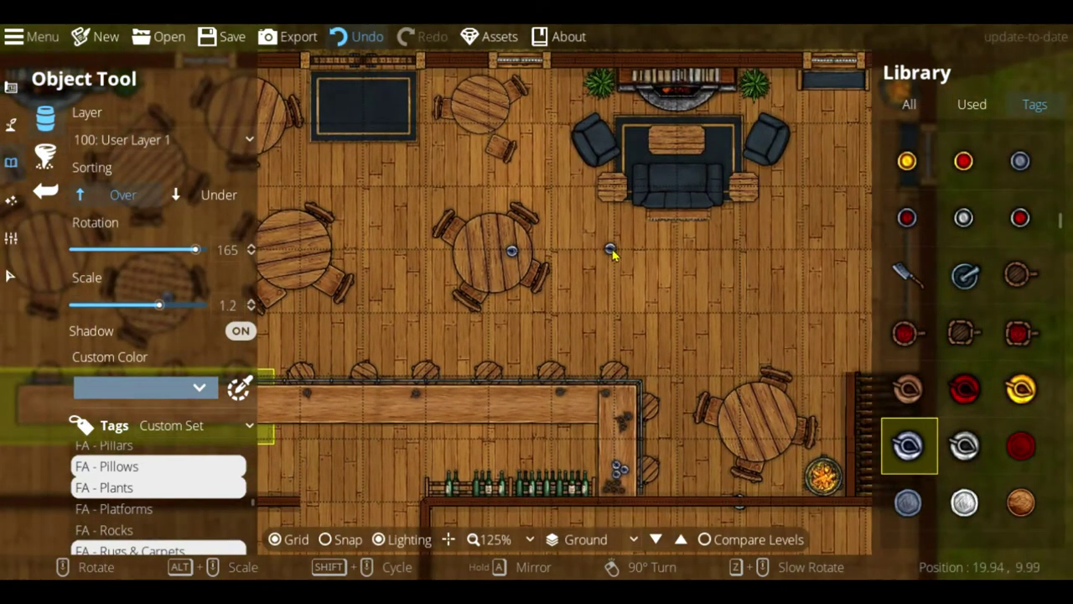
Step: Place colorable wooden mugs at scale 1.2 around the jugs on the four round tables, varying their rotation
click(908, 335)
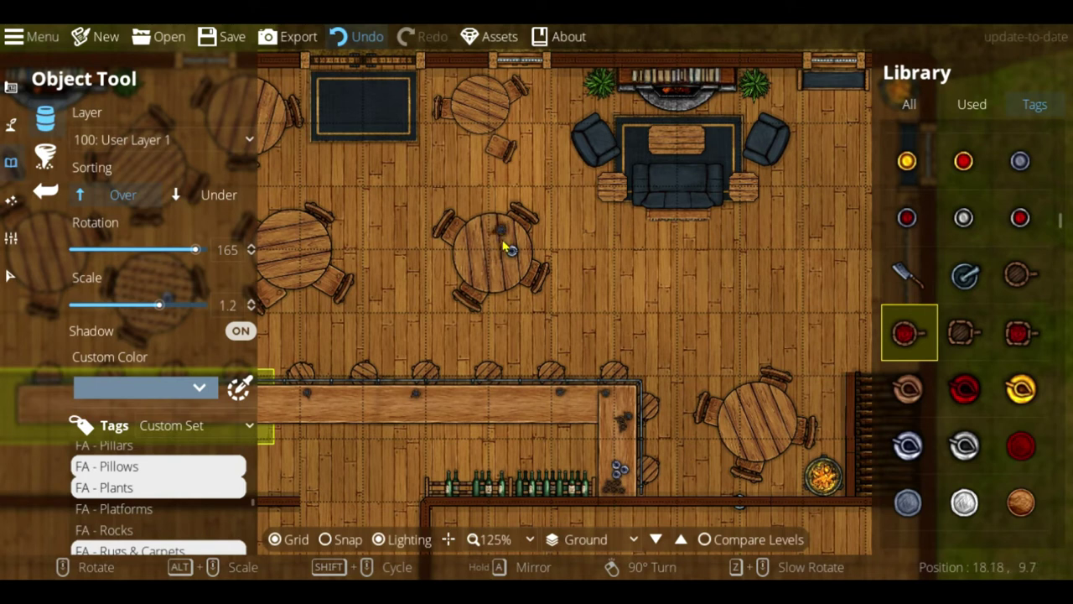
scroll(476, 253, down, 10)
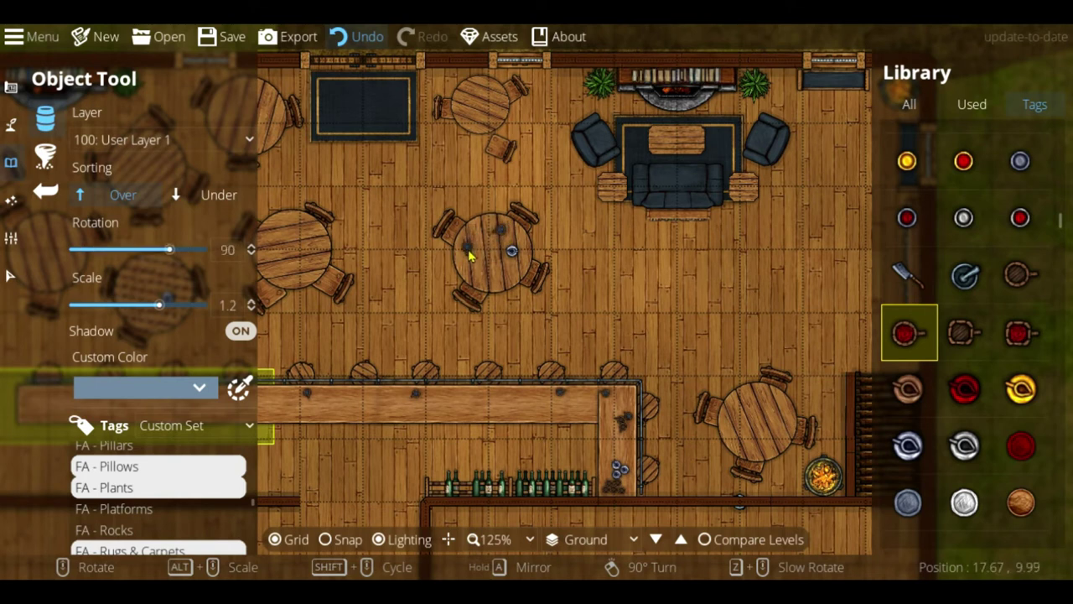
middle_drag(406, 238, 865, 334)
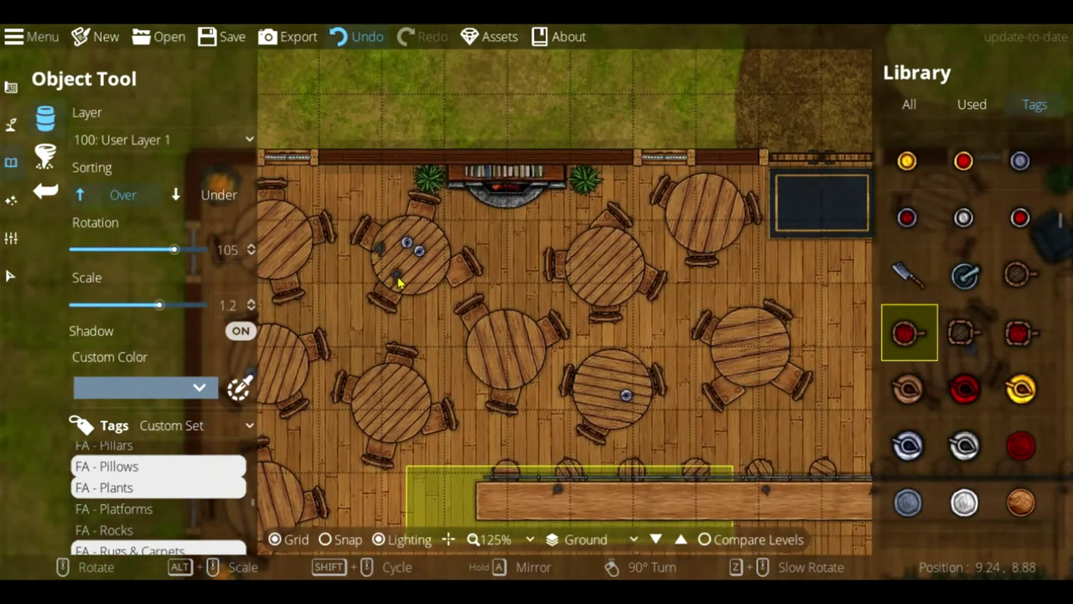
scroll(396, 284, up, 7)
scroll(420, 239, down, 2)
middle_drag(398, 244, 568, 235)
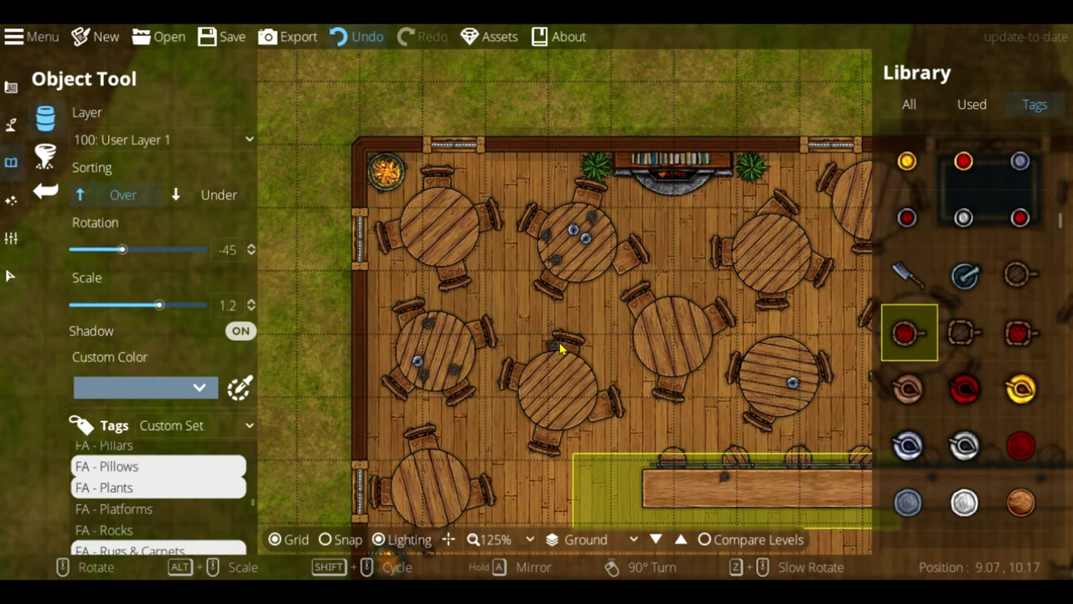
middle_drag(758, 356, 624, 334)
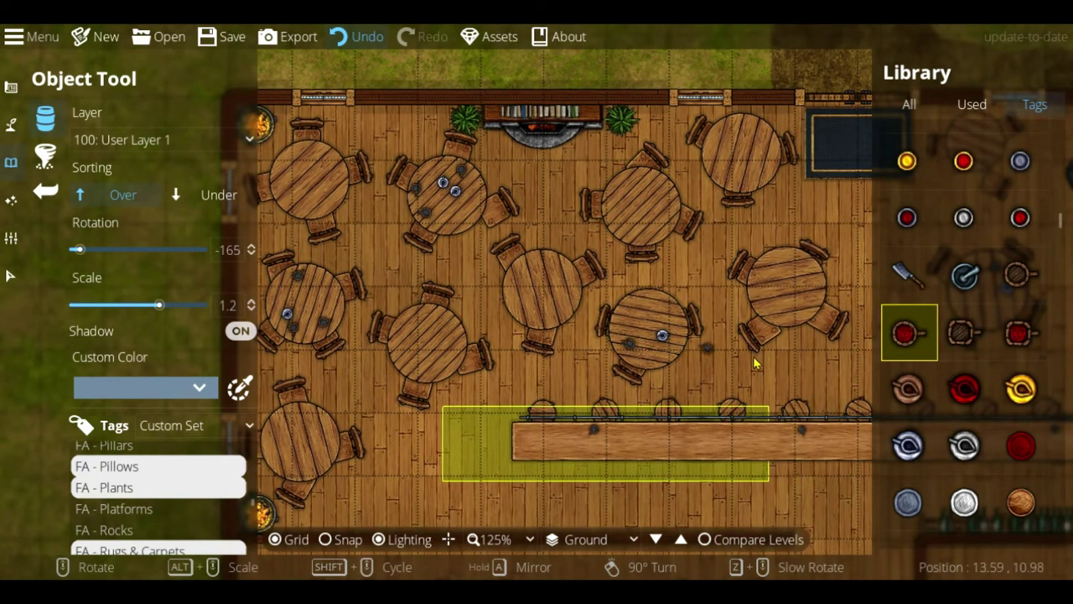
middle_drag(757, 362, 411, 377)
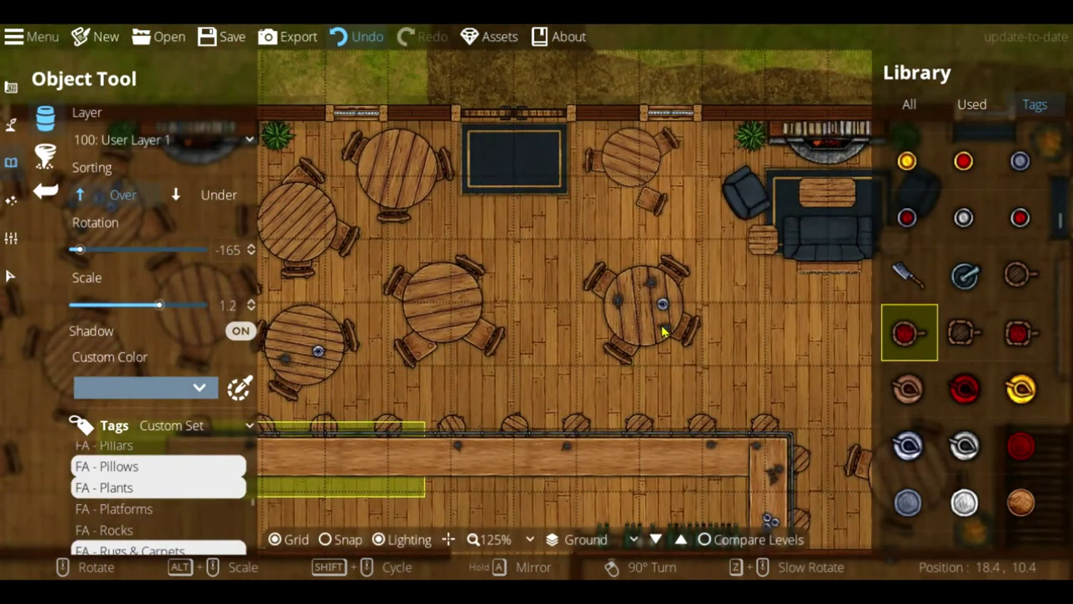
Step: Place grey metal plates at scale 1.2 on the table near the bar and the table by the west wall, adding a utensil to the latter
middle_drag(786, 336, 653, 281)
scroll(953, 394, down, 5)
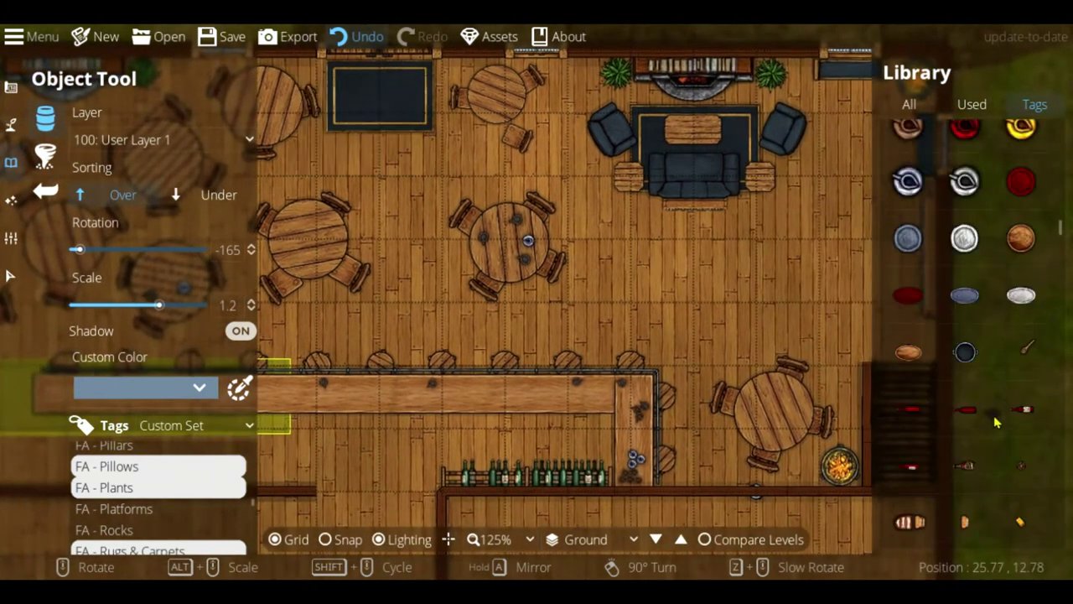
click(908, 238)
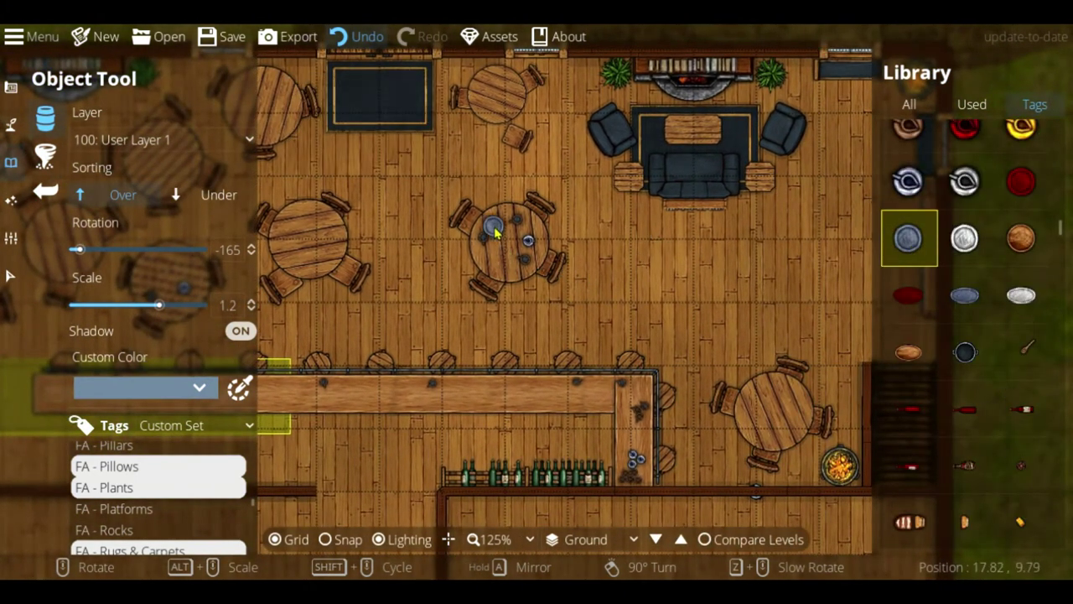
middle_drag(633, 315, 1005, 426)
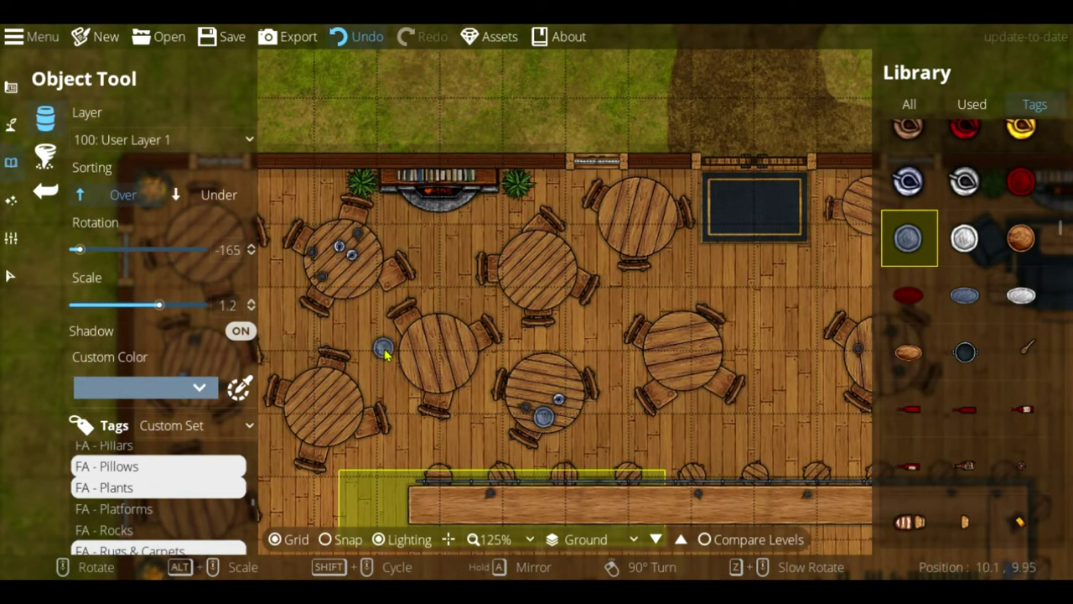
middle_drag(383, 348, 535, 331)
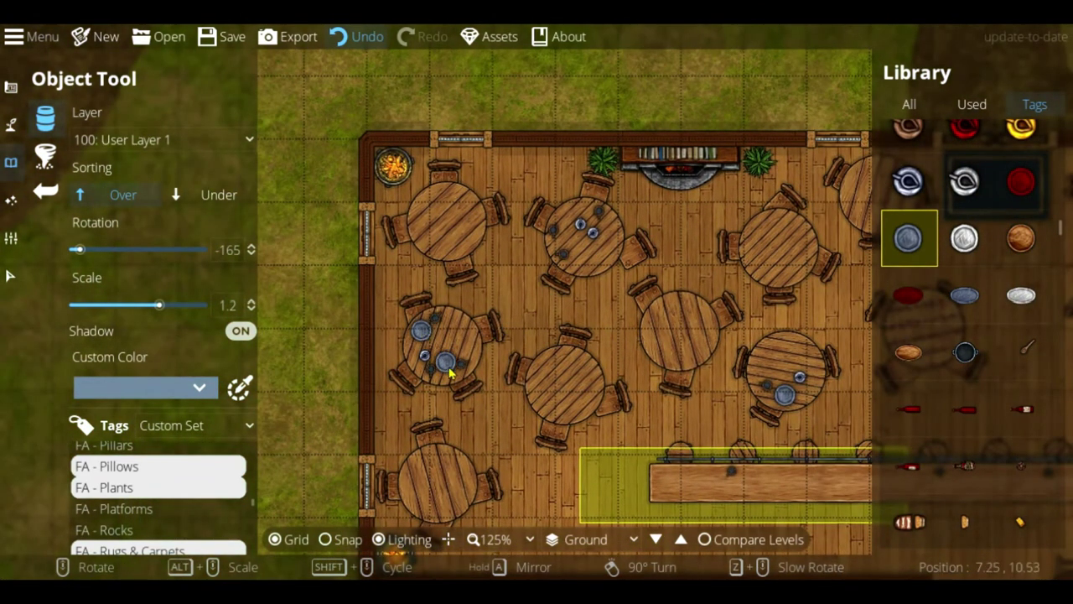
click(1022, 352)
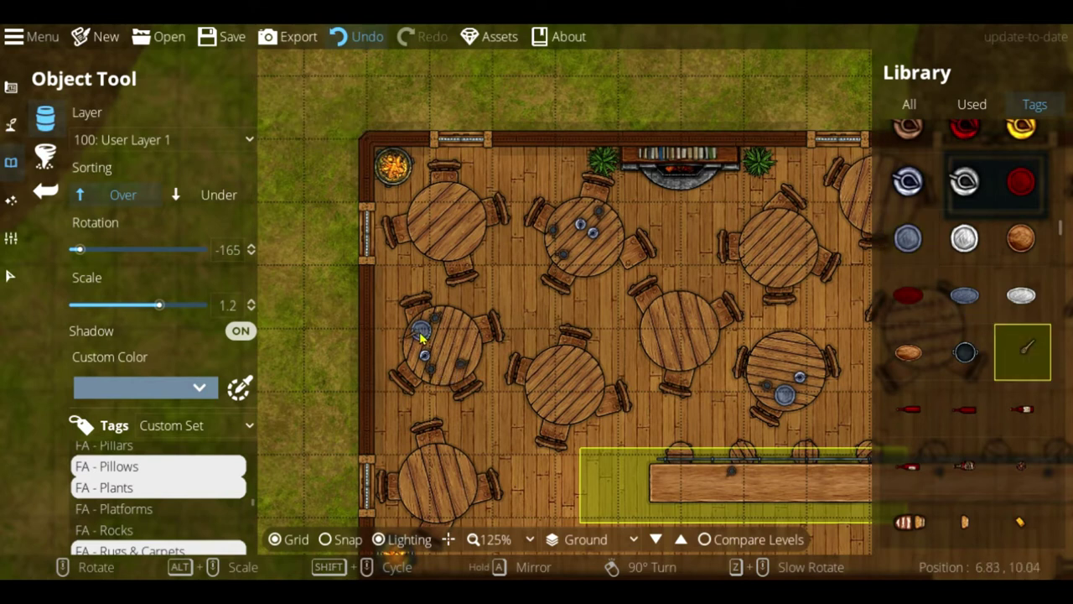
click(421, 336)
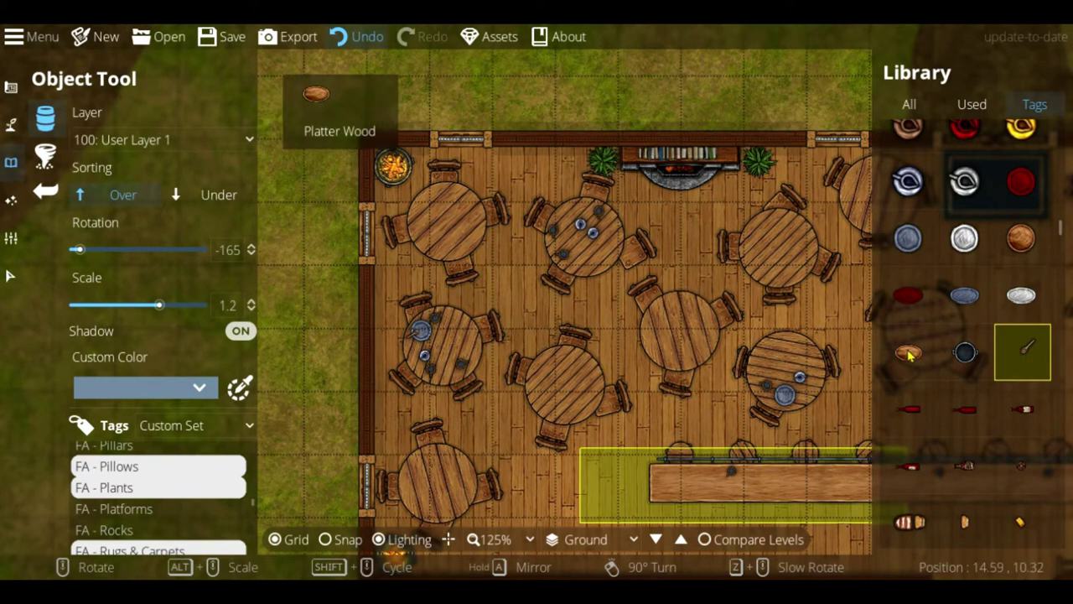
Step: Place wooden platters at scale 0.9 on the four round tables that hold jugs and mugs
click(912, 353)
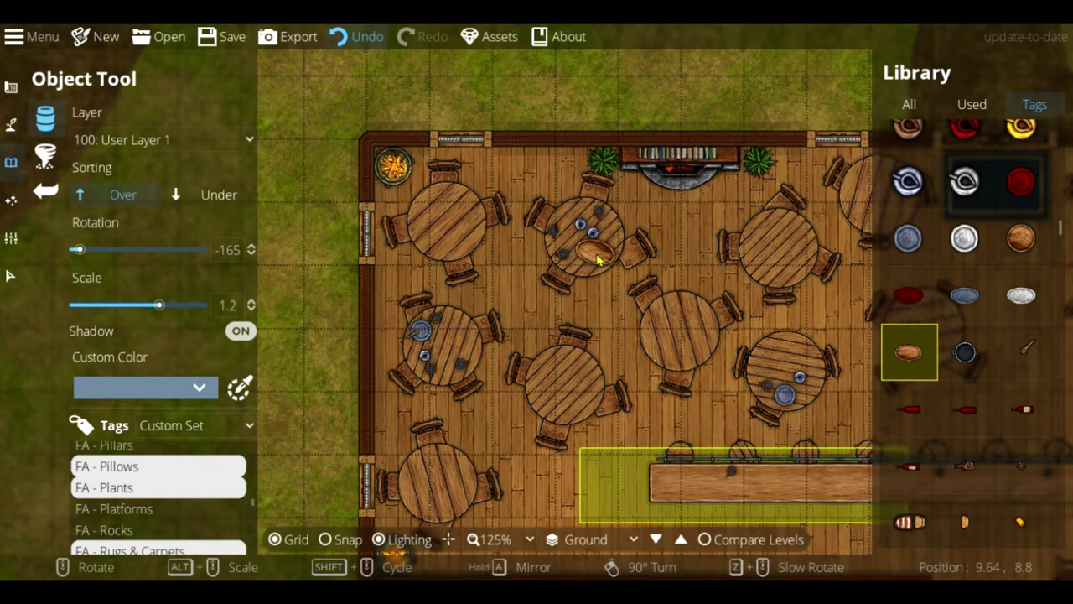
alt+scroll(597, 260, down, 2)
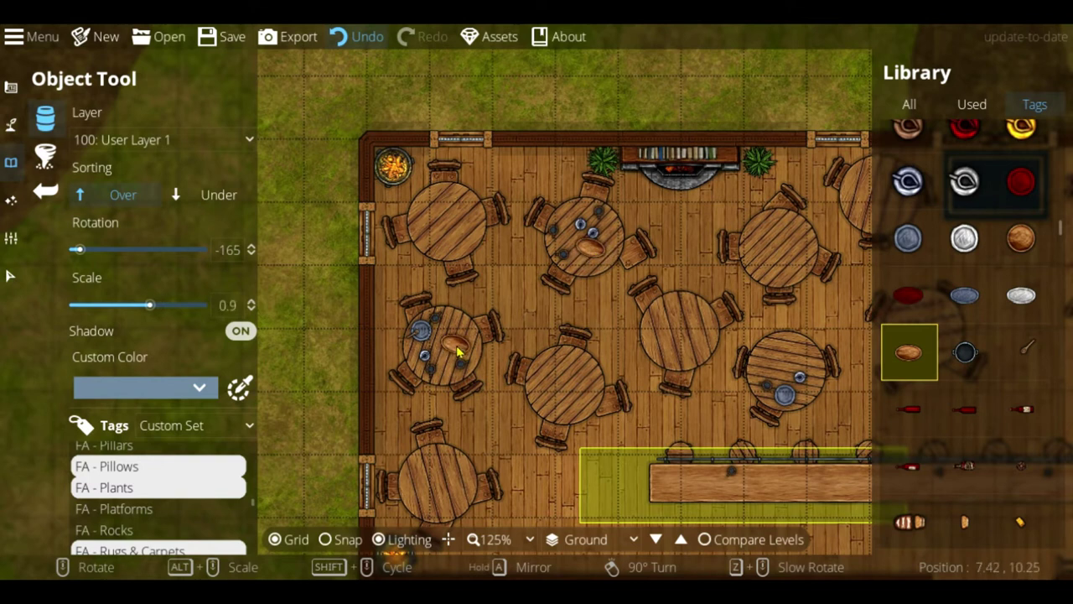
click(779, 364)
middle_drag(778, 363, 352, 308)
Step: Fill the platter on the easternmost set table with a sliced loaf at rotation -180 and a Cheese Wheel 2
shift+scroll(838, 339, down, 9)
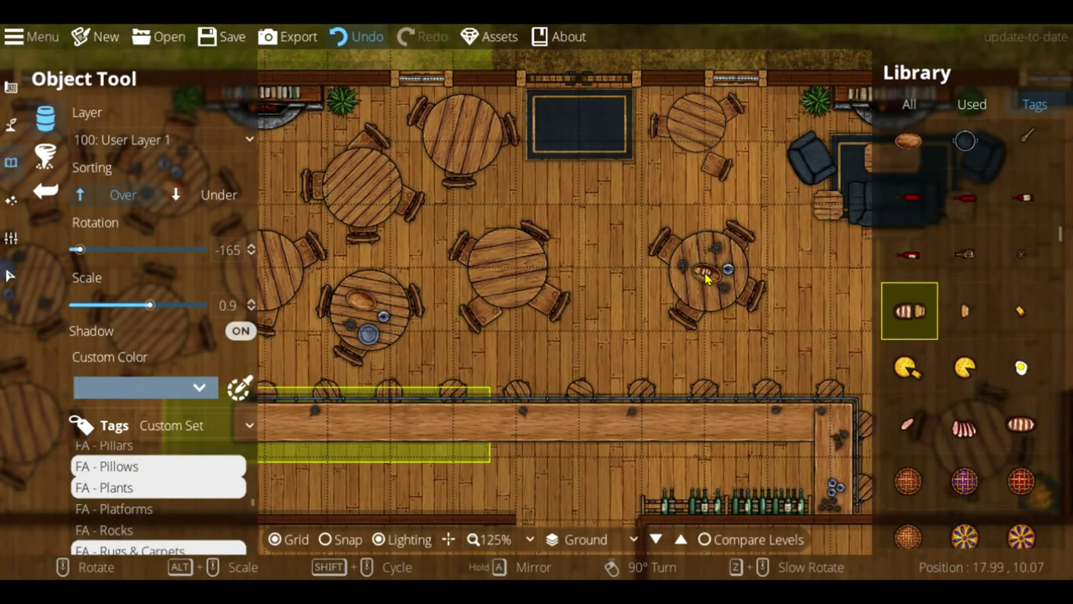
ctrl+scroll(706, 277, up, 4)
scroll(706, 277, down, 1)
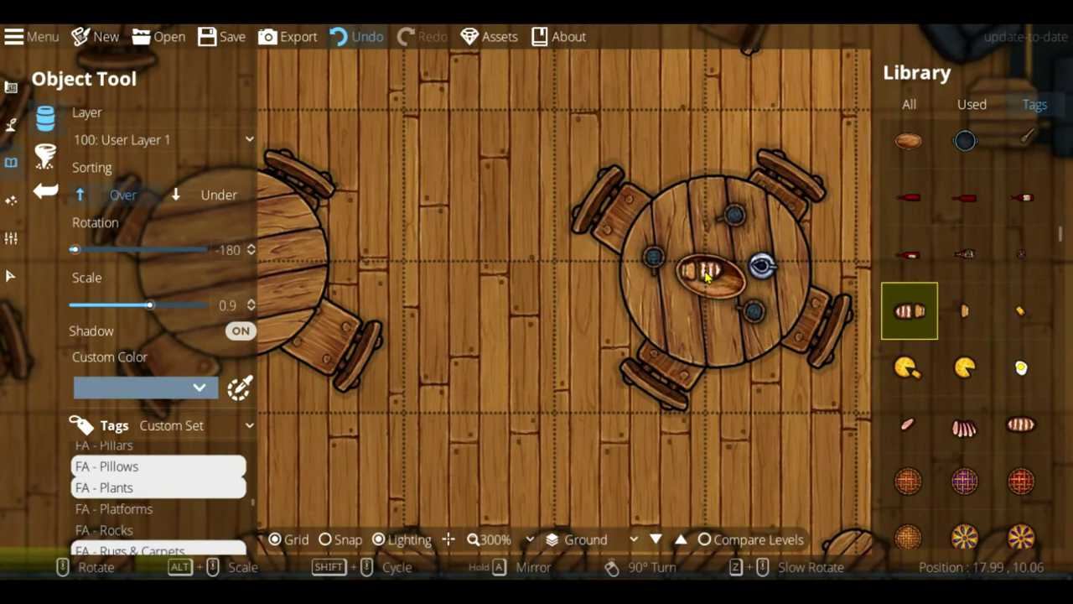
click(706, 277)
click(966, 366)
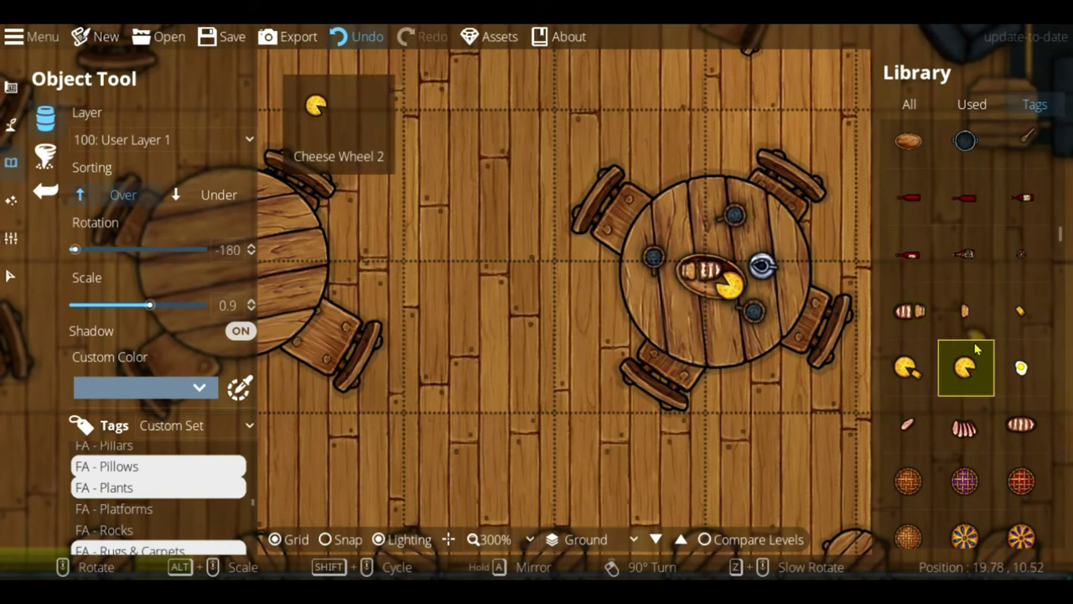
Step: Fill the platter on the table near the bar's west end with greens, red sausages and an egg, at scale 0.9 and rotation -165
scroll(975, 347, down, 3)
middle_drag(457, 344, 994, 457)
middle_drag(605, 418, 722, 304)
scroll(982, 500, down, 2)
click(965, 329)
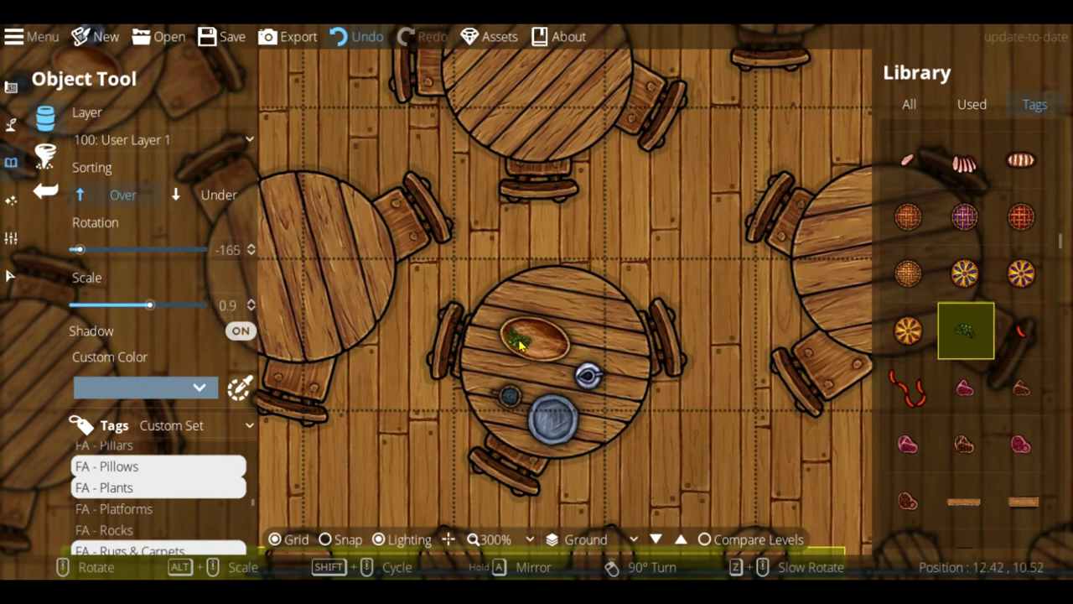
click(1019, 337)
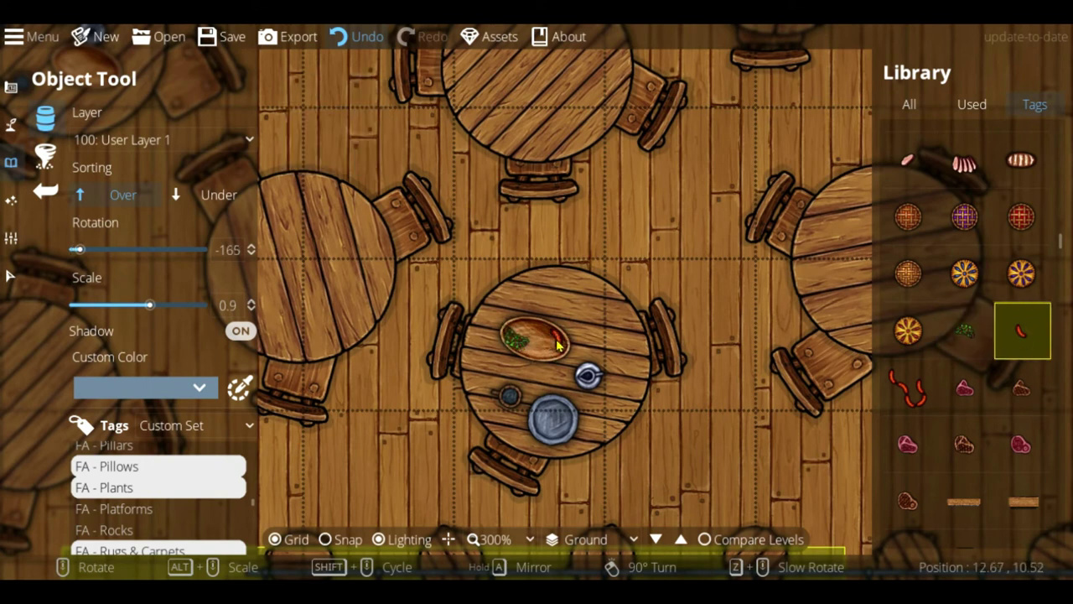
click(551, 352)
scroll(1023, 335, up, 5)
click(1021, 367)
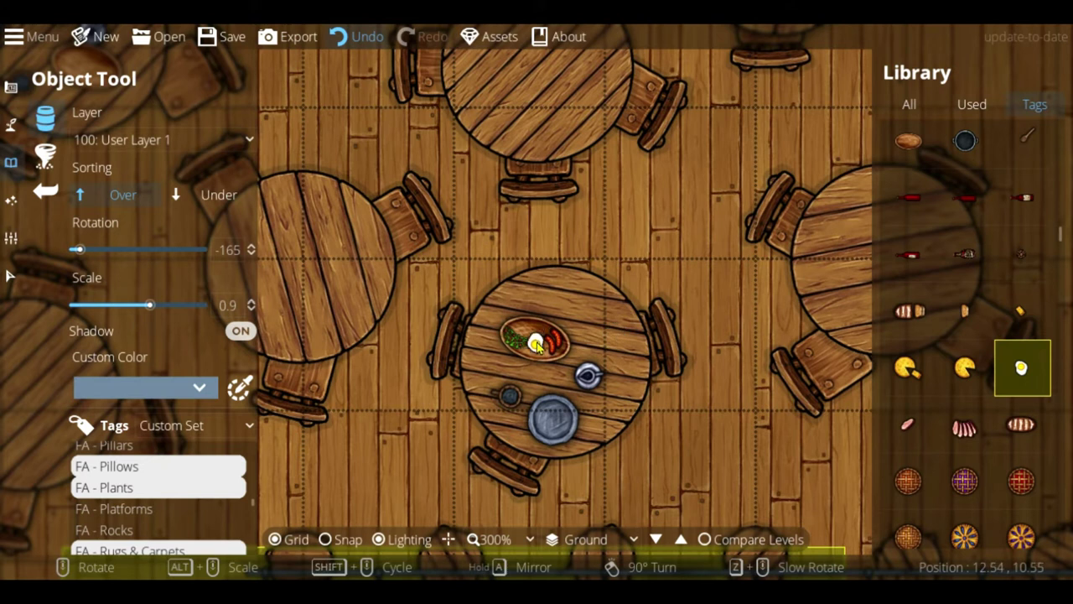
Step: Add two small cheese pieces to the platter near the bar and sliced meat to the grey plate, at scale 0.9 and rotation -165
click(1021, 310)
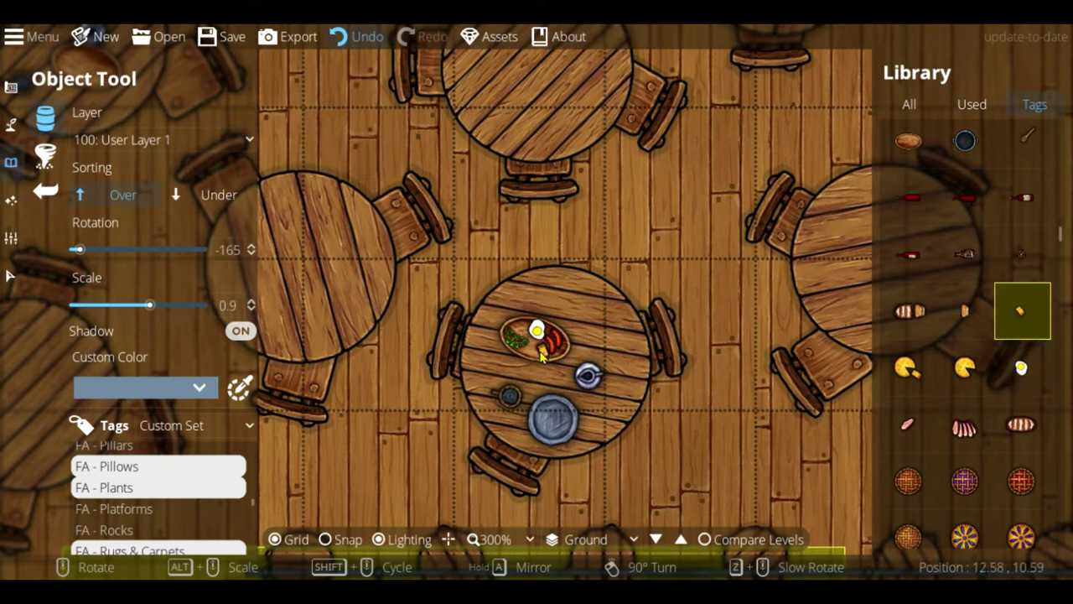
click(965, 426)
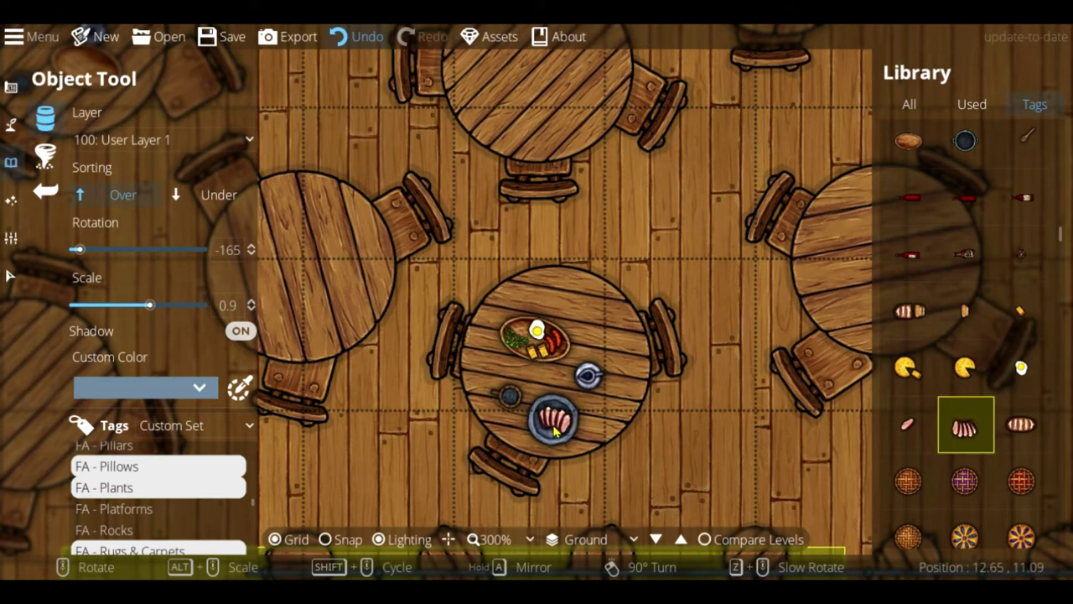
click(554, 424)
Step: Fill the platter on the table with two jugs and three mugs with a purple lattice pie and a Cheese Wheel 2 at scale 0.9
scroll(990, 352, down, 2)
click(965, 375)
click(484, 318)
middle_drag(596, 318, 948, 307)
middle_drag(528, 369, 860, 504)
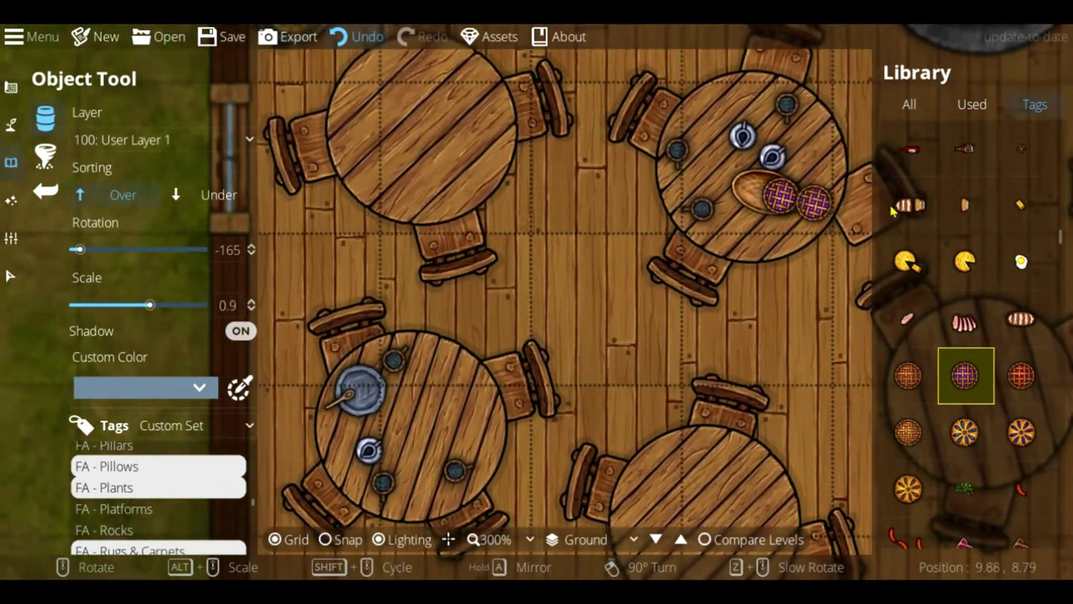
click(780, 196)
scroll(956, 337, down, 5)
scroll(955, 340, up, 4)
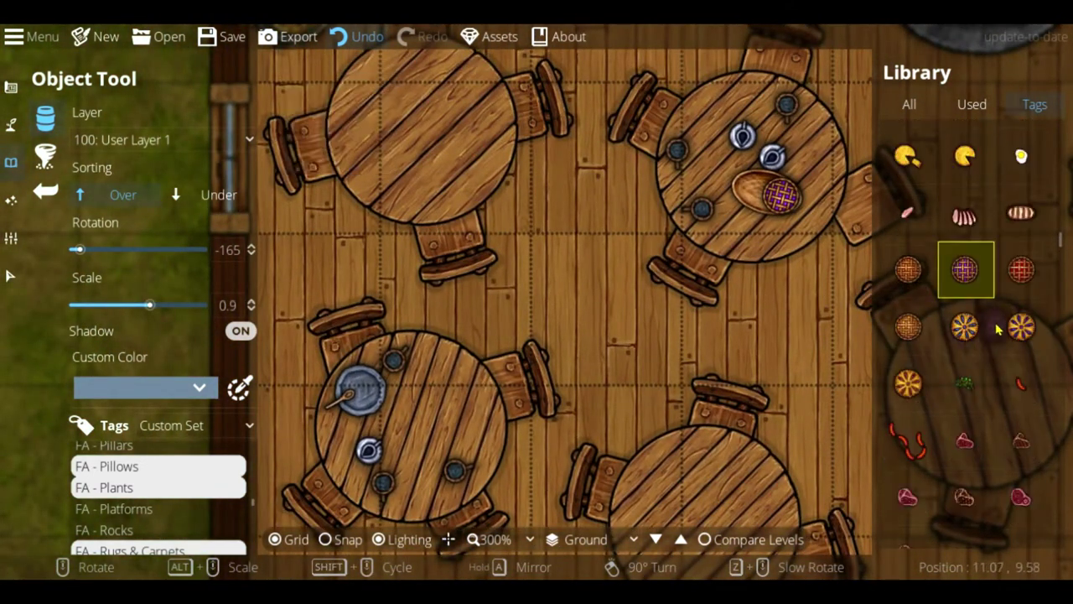
scroll(997, 329, up, 2)
click(965, 314)
click(744, 186)
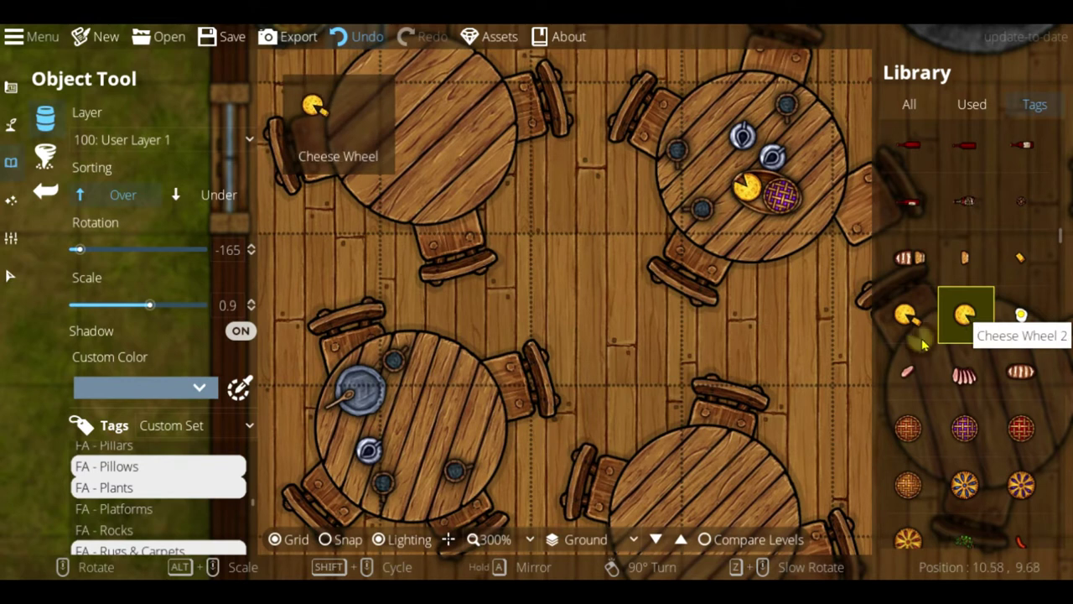
Step: Look through the library's food, cups and tableware for further items to set on the tables
scroll(922, 344, down, 7)
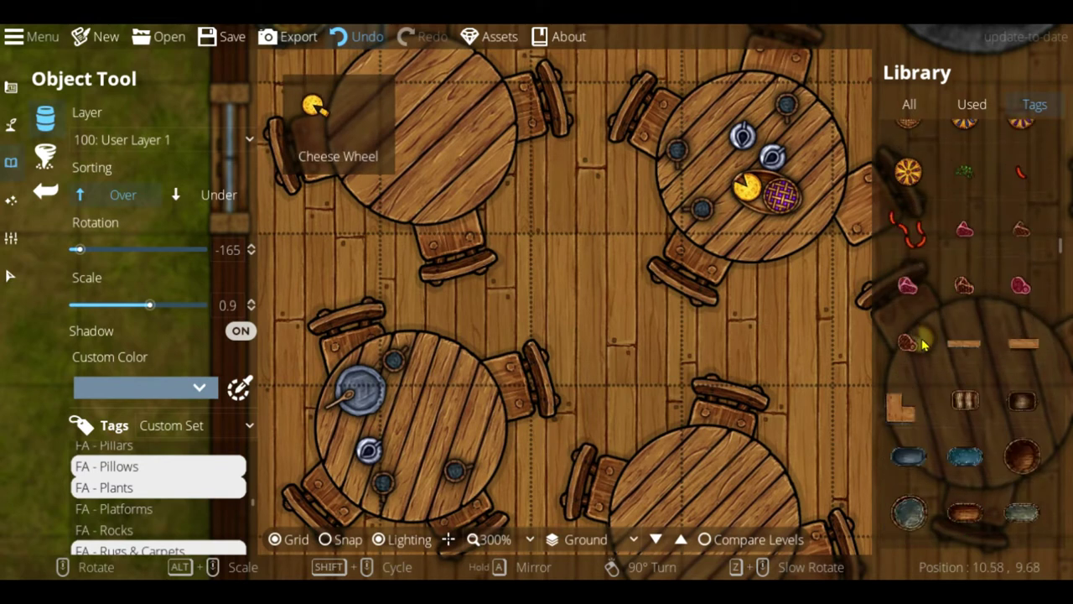
scroll(965, 252, down, 5)
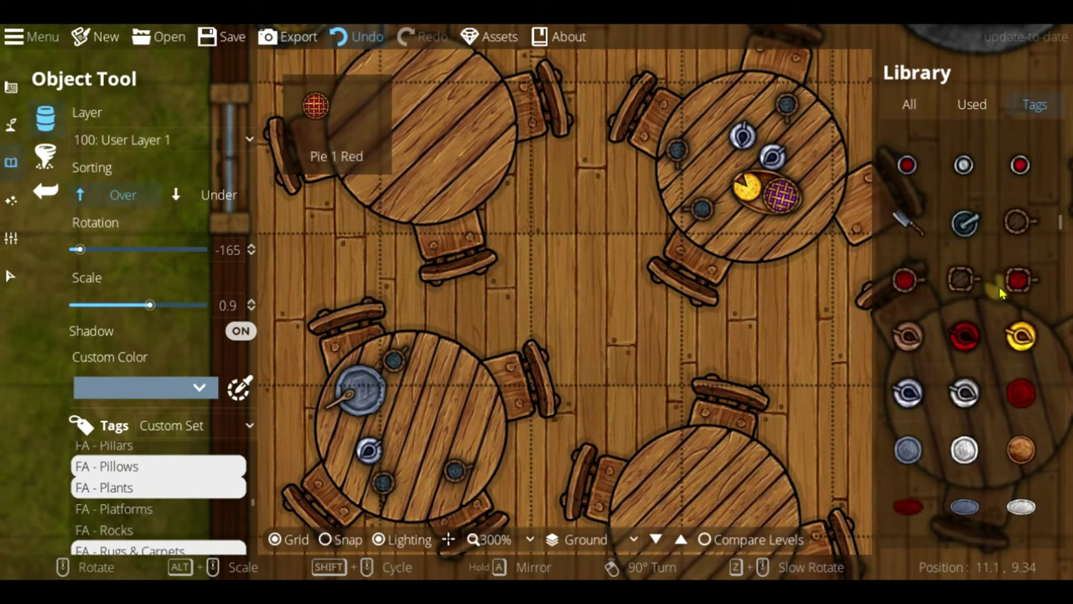
scroll(1002, 292, up, 3)
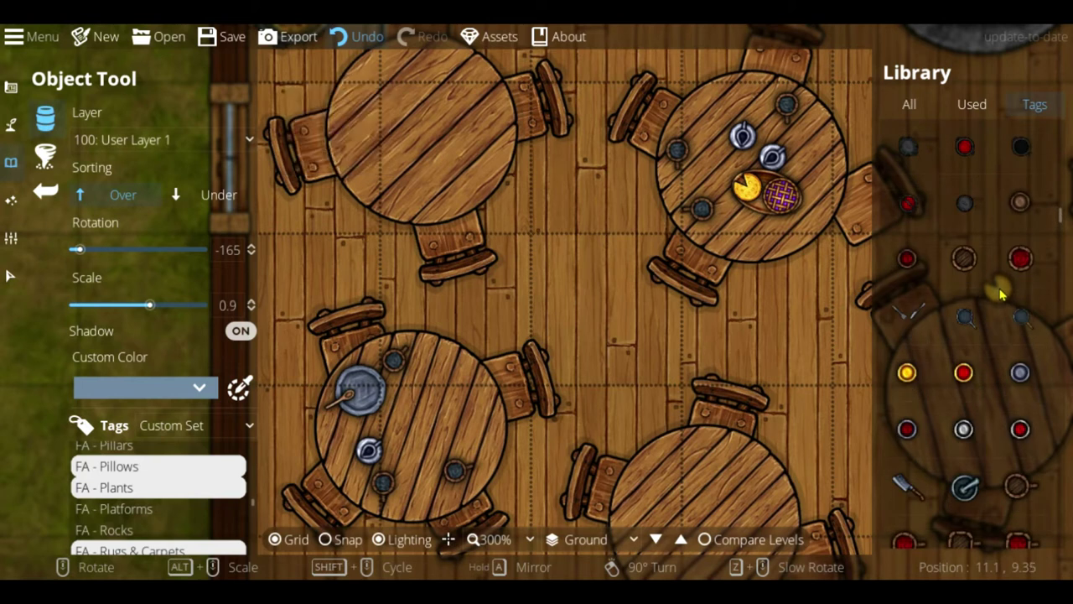
click(1020, 428)
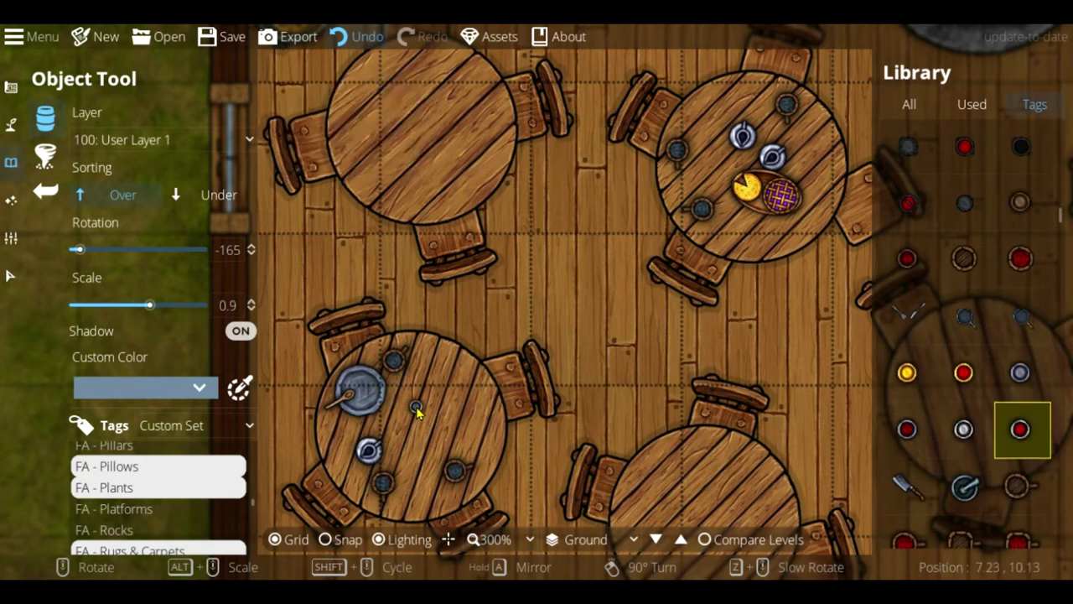
alt+scroll(417, 409, up, 5)
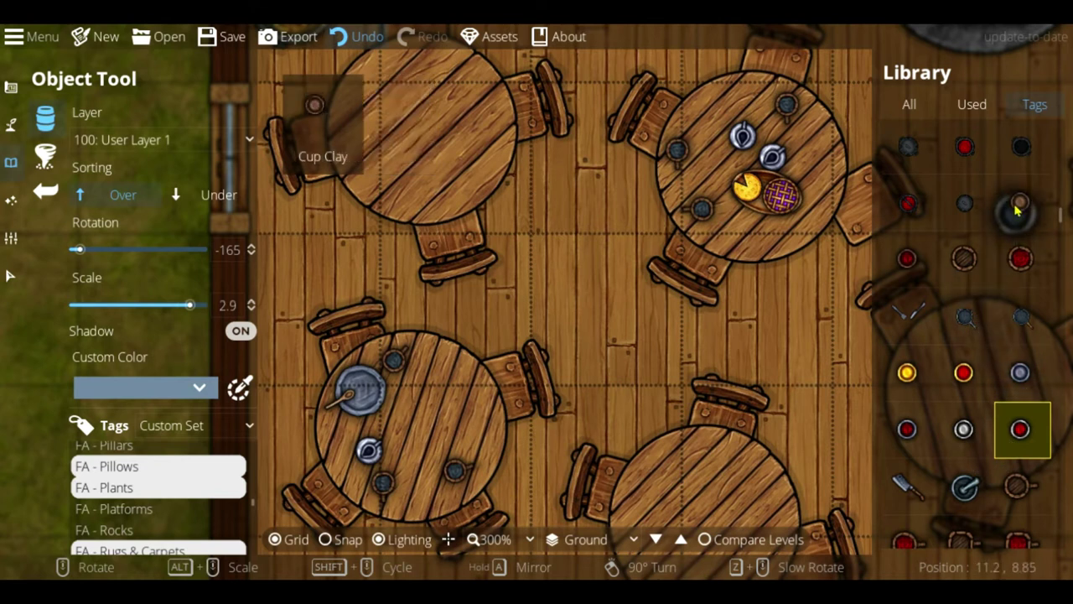
scroll(962, 429, up, 3)
click(966, 304)
alt+scroll(430, 408, down, 8)
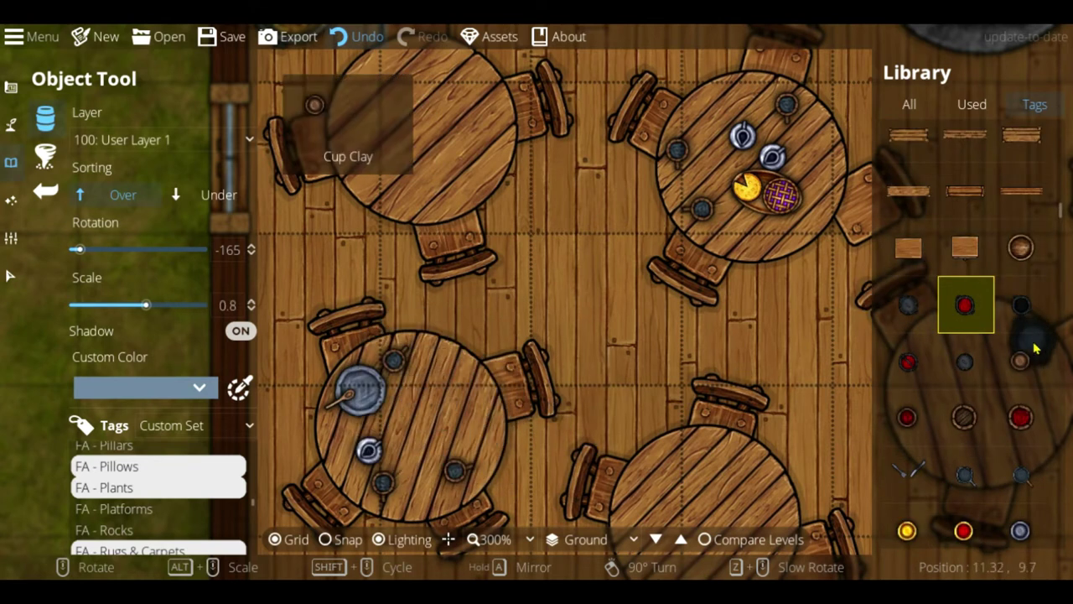
mouse_move(1058, 210)
mouse_down()
mouse_move(1063, 300)
mouse_move(1064, 225)
mouse_up()
click(1020, 222)
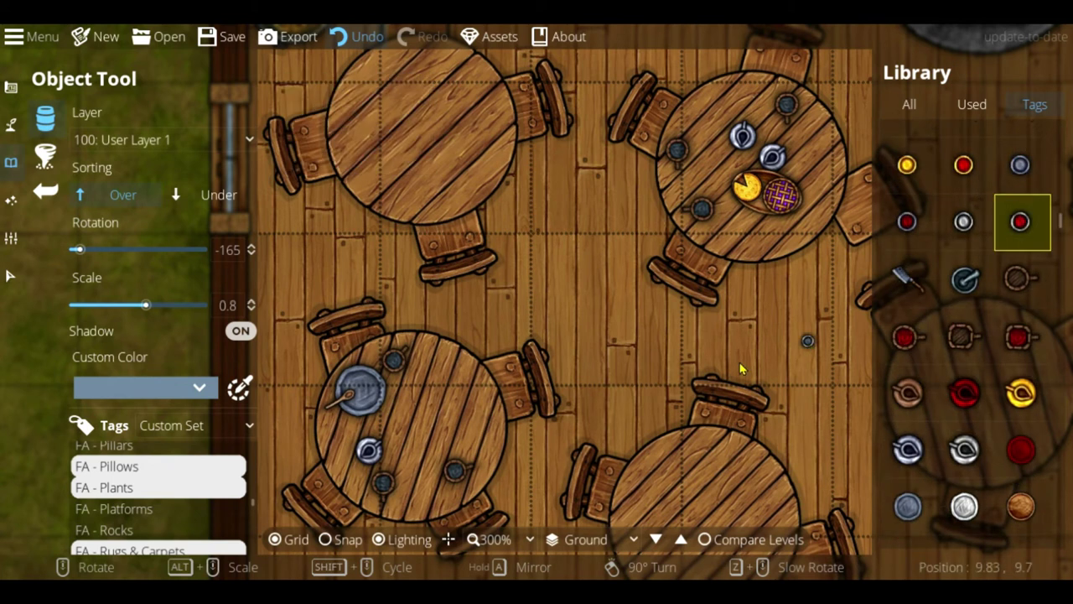
scroll(426, 404, down, 2)
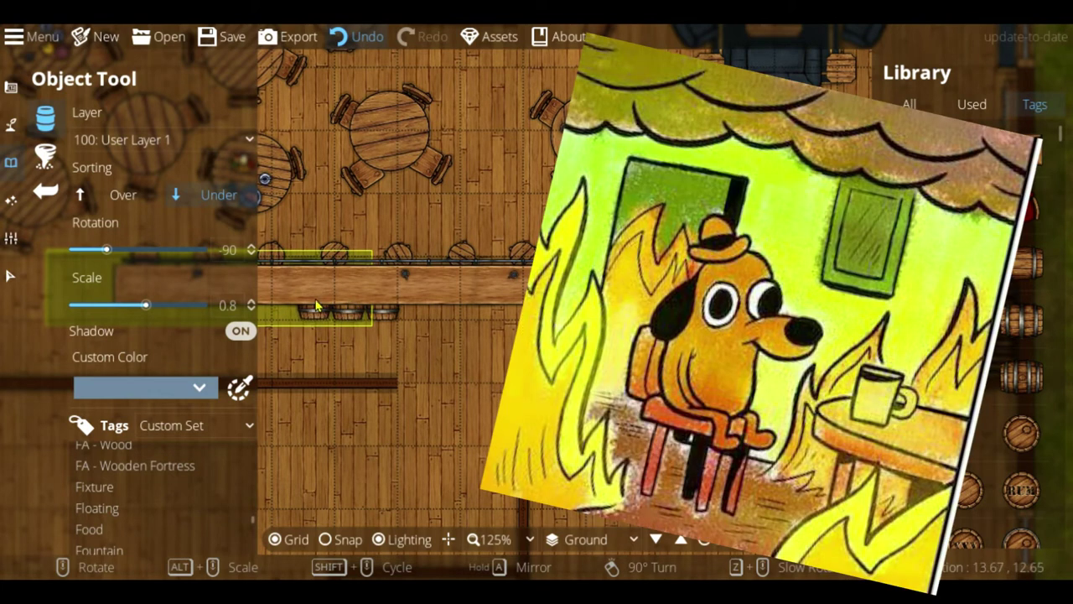
Step: Fit taps to the kegs behind the bar, sorted under at scale 0.8 and rotation -90
scroll(395, 328, up, 4)
middle_drag(317, 327, 505, 352)
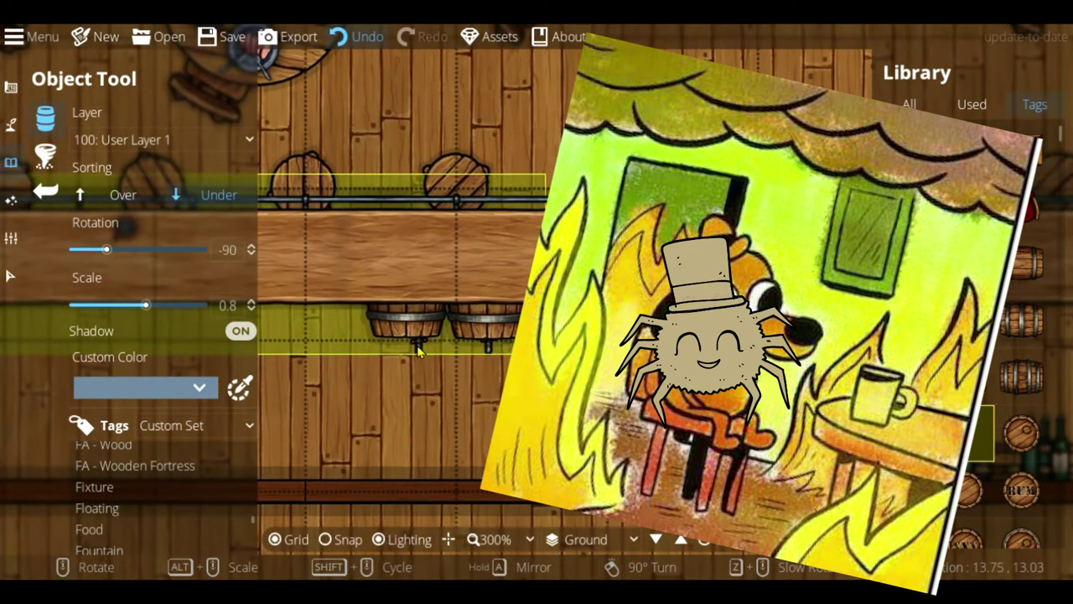
scroll(408, 348, down, 4)
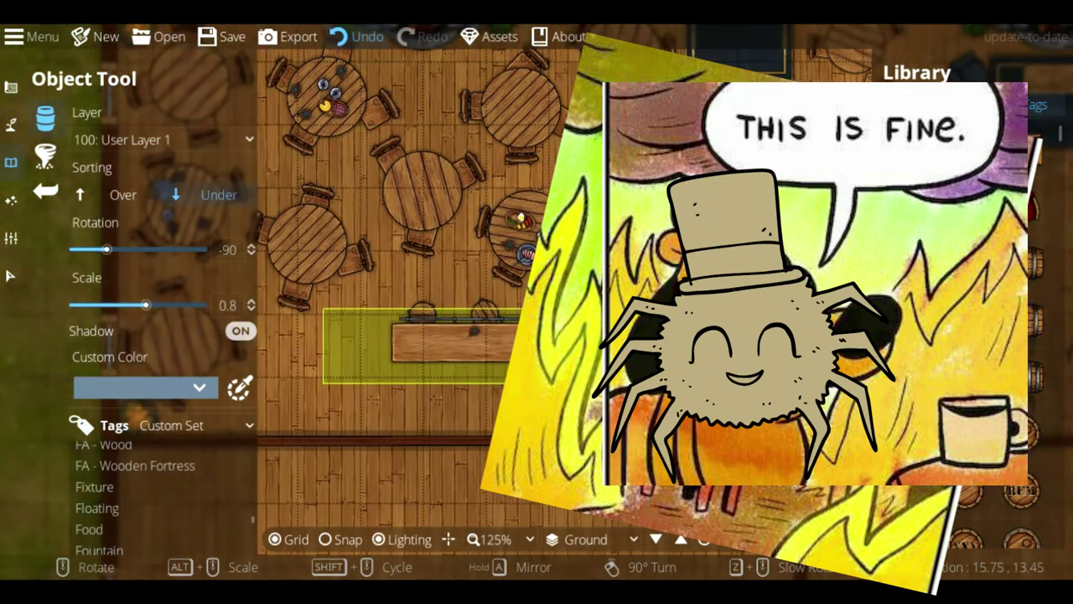
middle_drag(411, 346, 322, 301)
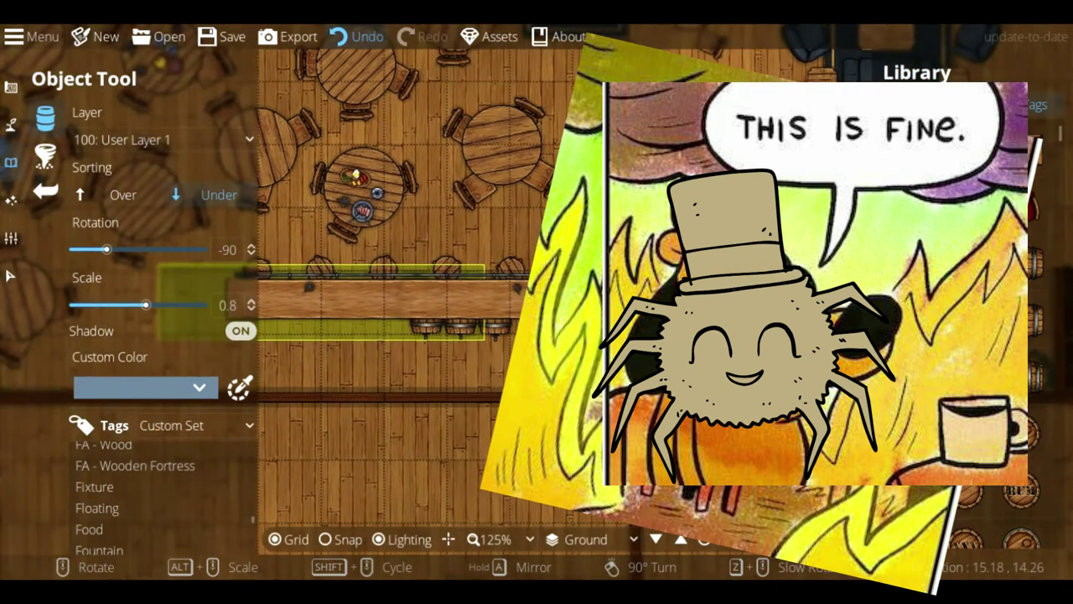
Step: Place three RUM barrels at scale 1 along the small room's north wall, with two plain barrels at scale 0.8 in front of them
middle_drag(523, 420, 790, 278)
middle_drag(705, 325, 616, 260)
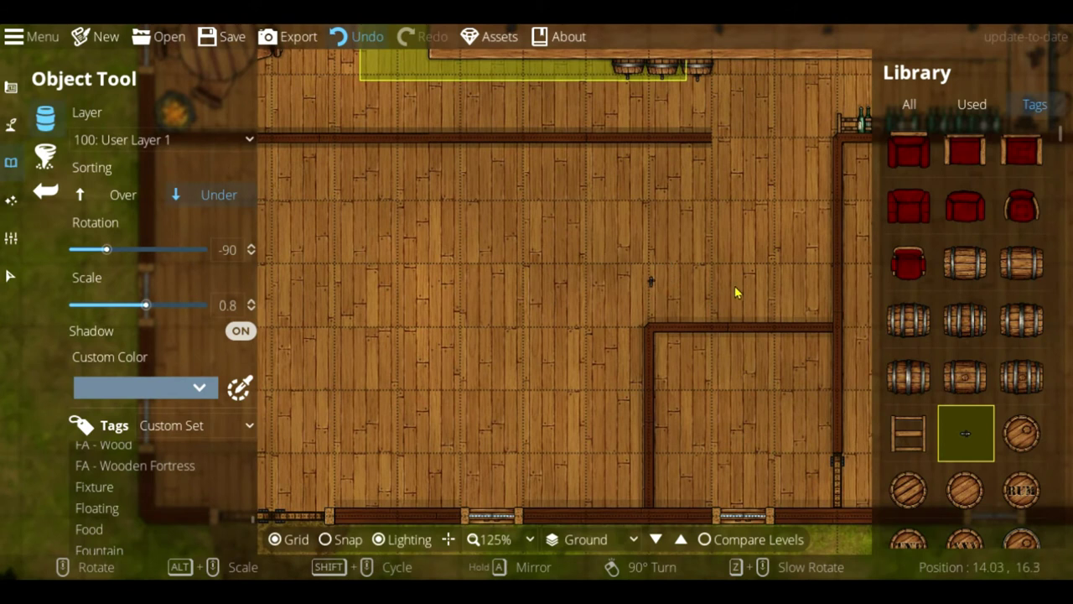
scroll(979, 311, down, 3)
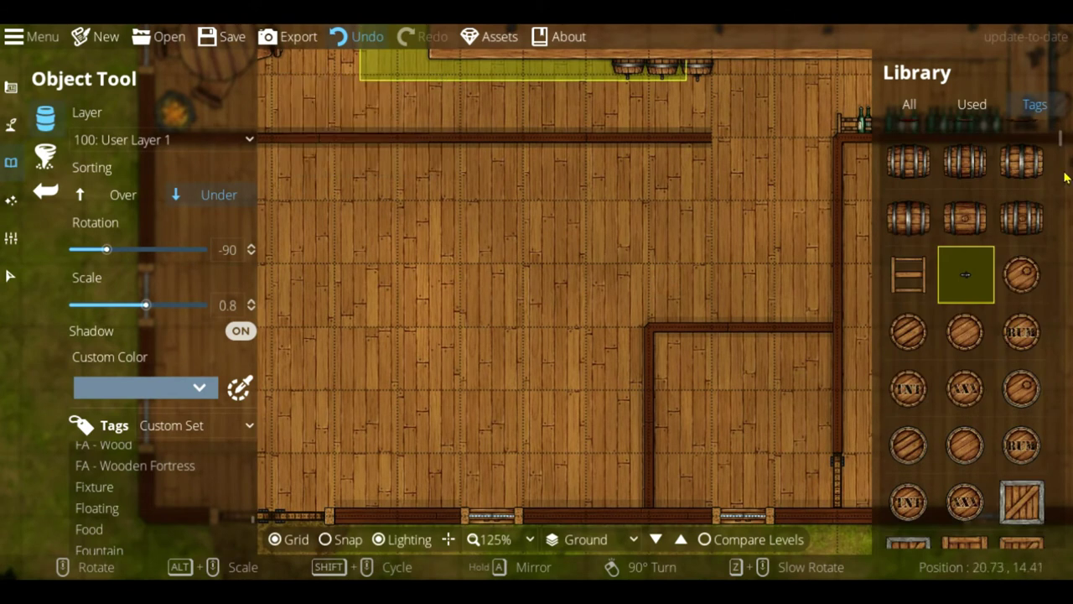
click(1020, 336)
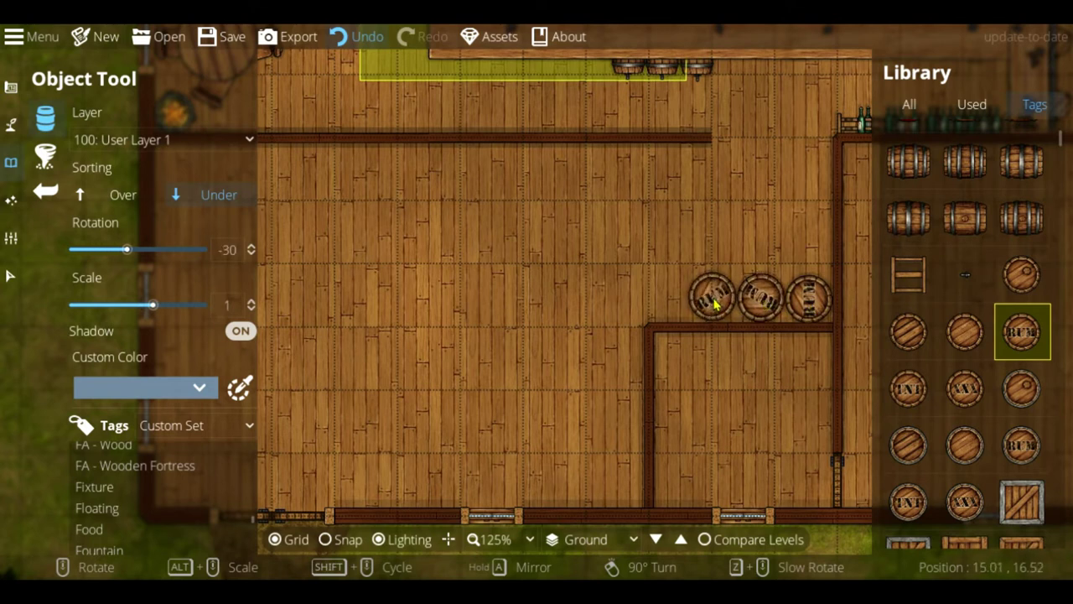
click(1021, 387)
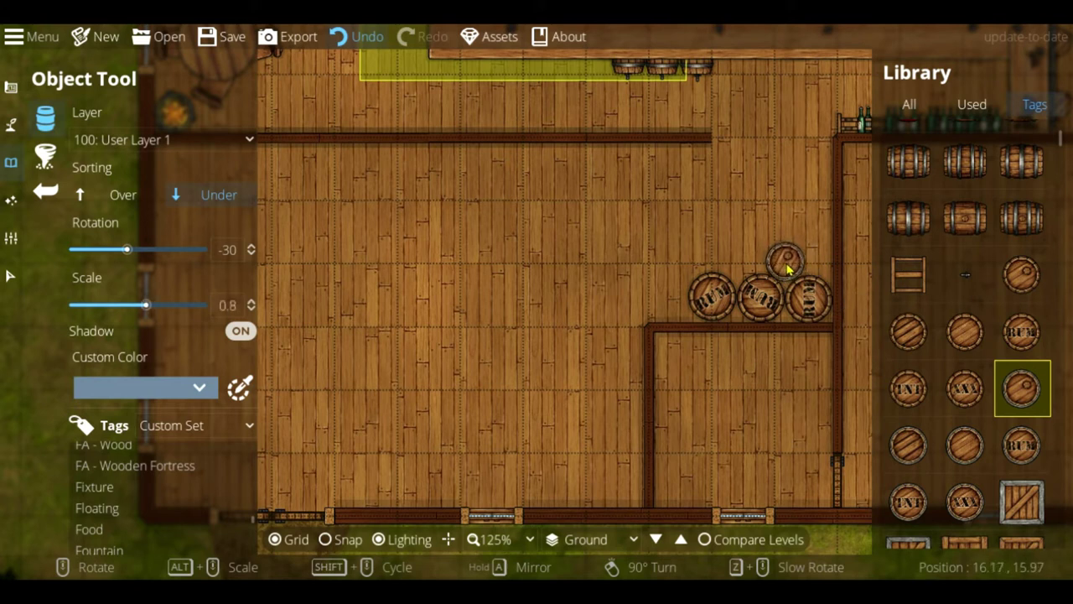
click(738, 264)
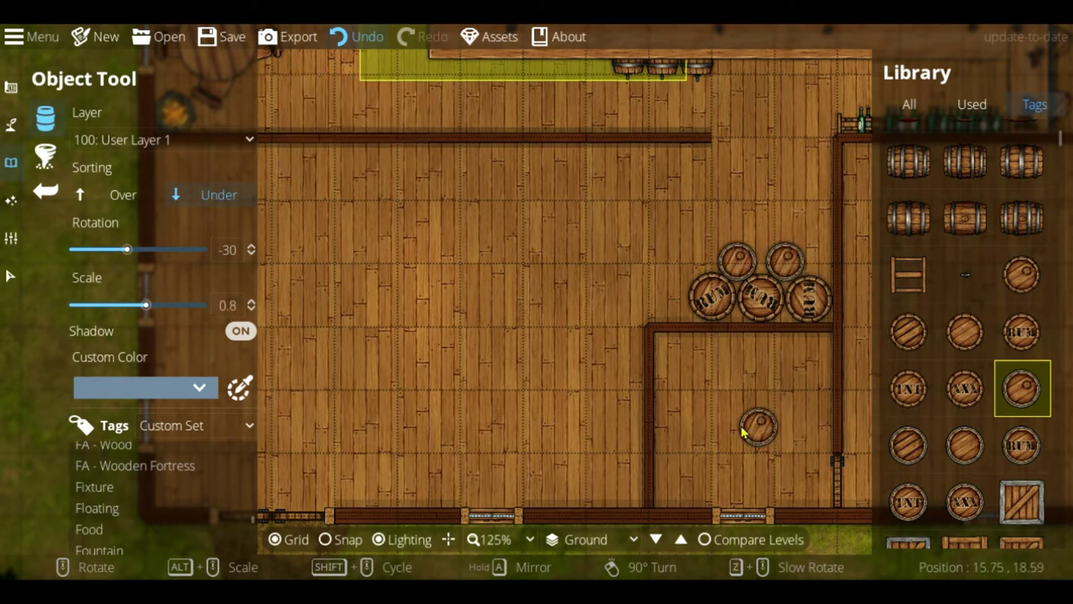
Step: Try a round water-filled tub at scale 0.7 in the kitchen's southeast corner, beside the small room's wall
click(965, 228)
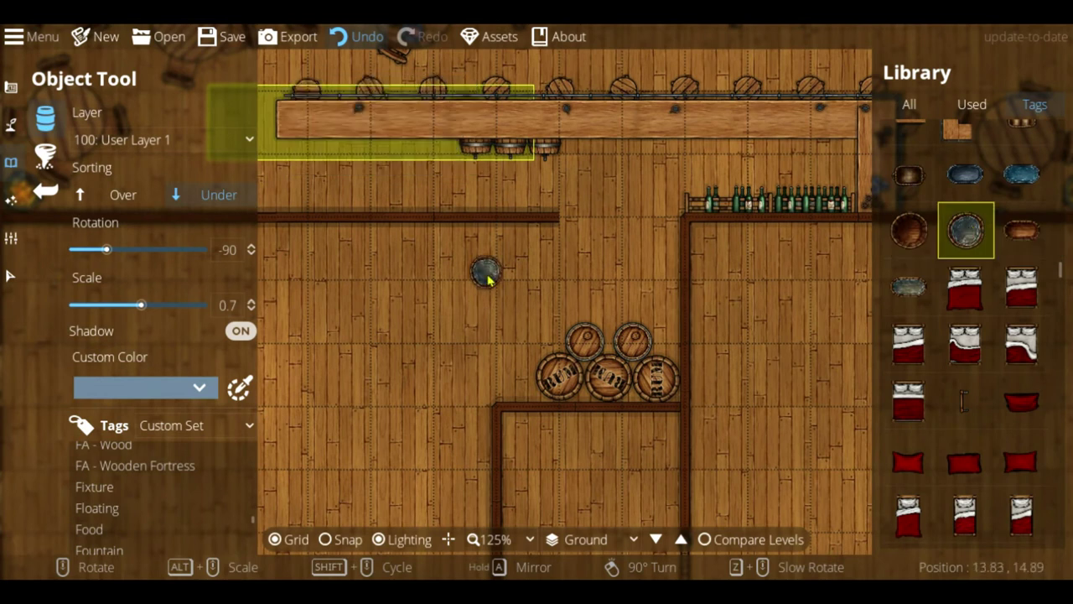
middle_drag(487, 271, 716, 221)
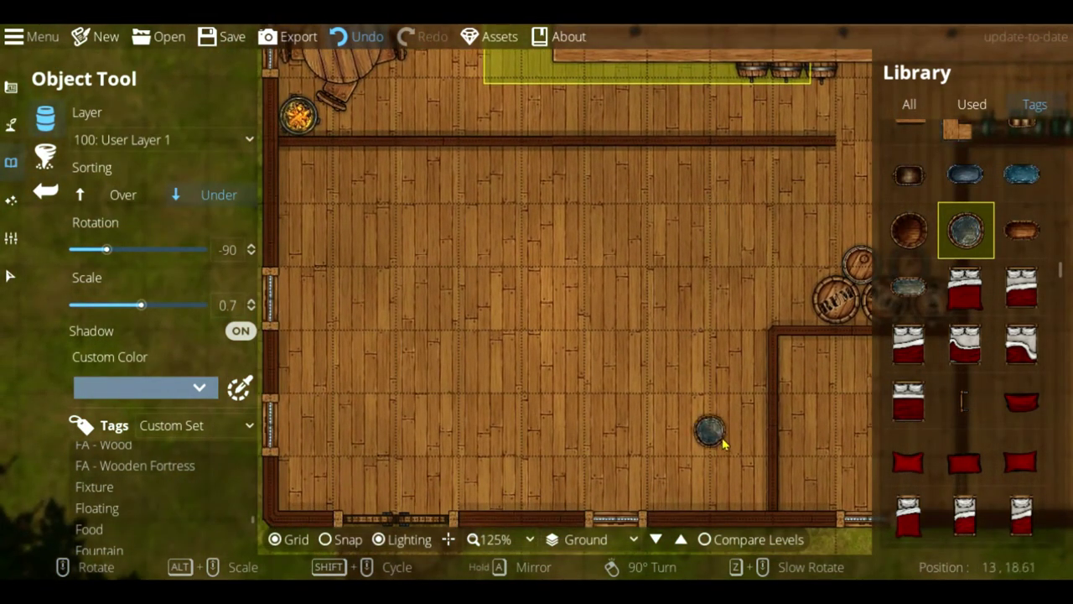
scroll(939, 372, down, 4)
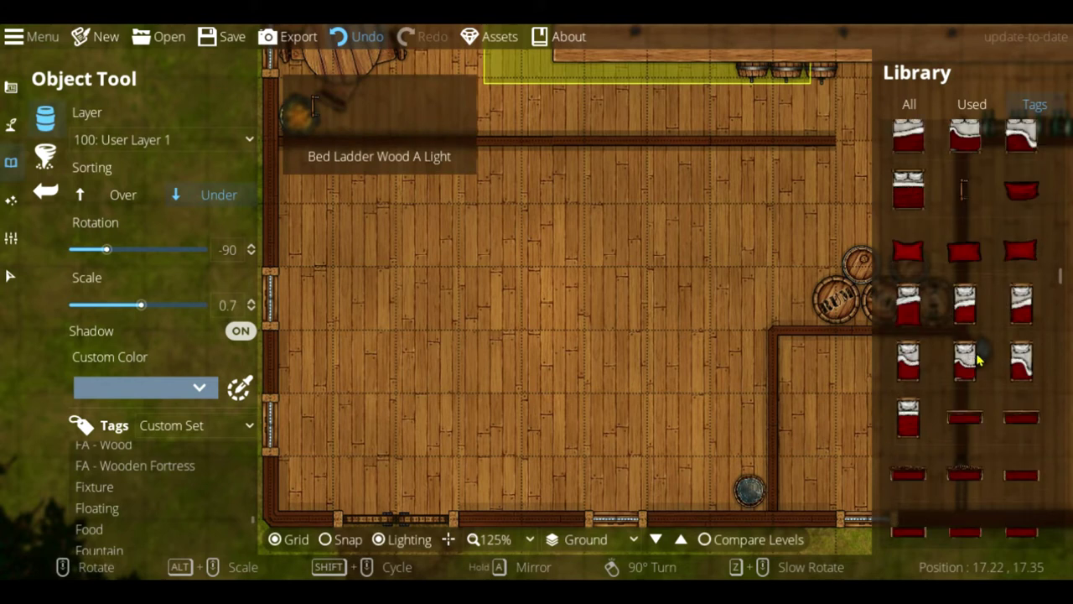
Step: Line the kitchen's northwest corner with long wooden tables, one along the west wall at rotation -90 and two along the north wall at rotation 0
middle_drag(710, 200, 475, 409)
middle_drag(722, 273, 567, 324)
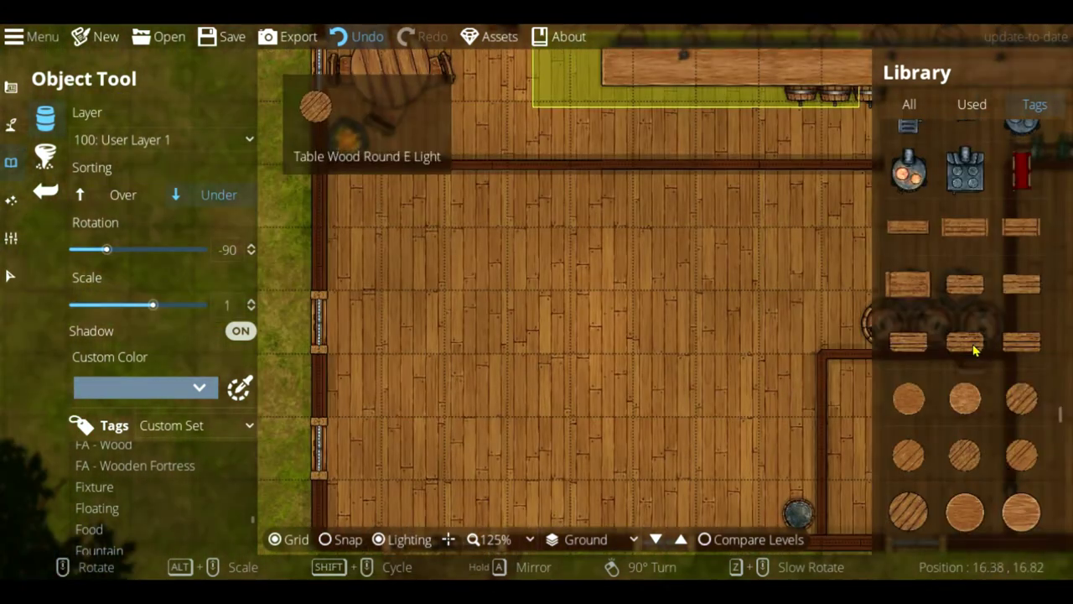
shift+scroll(704, 232, down, 2)
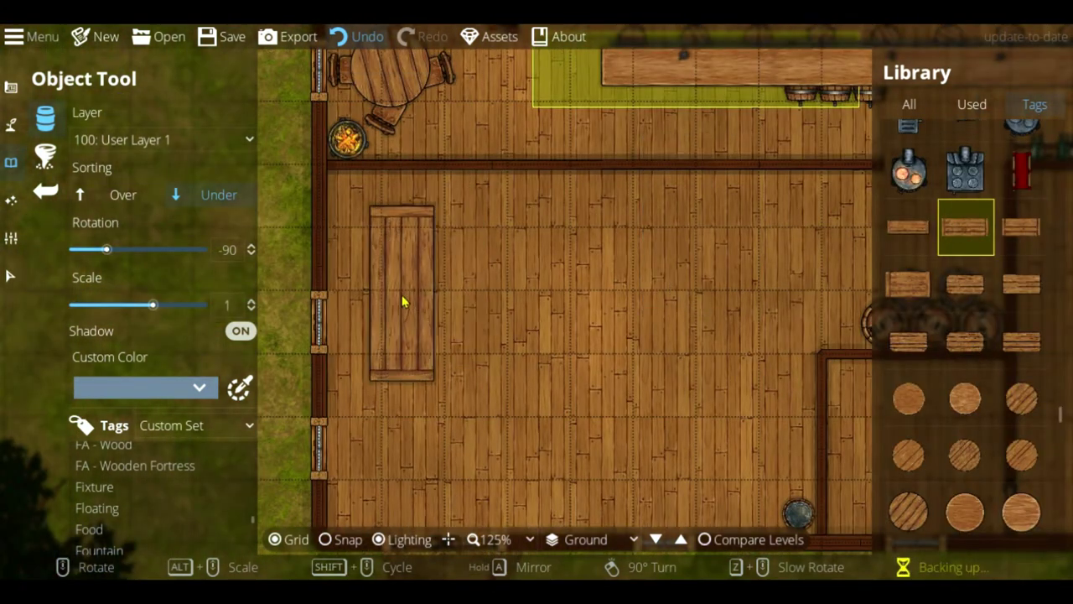
click(363, 265)
scroll(470, 235, up, 6)
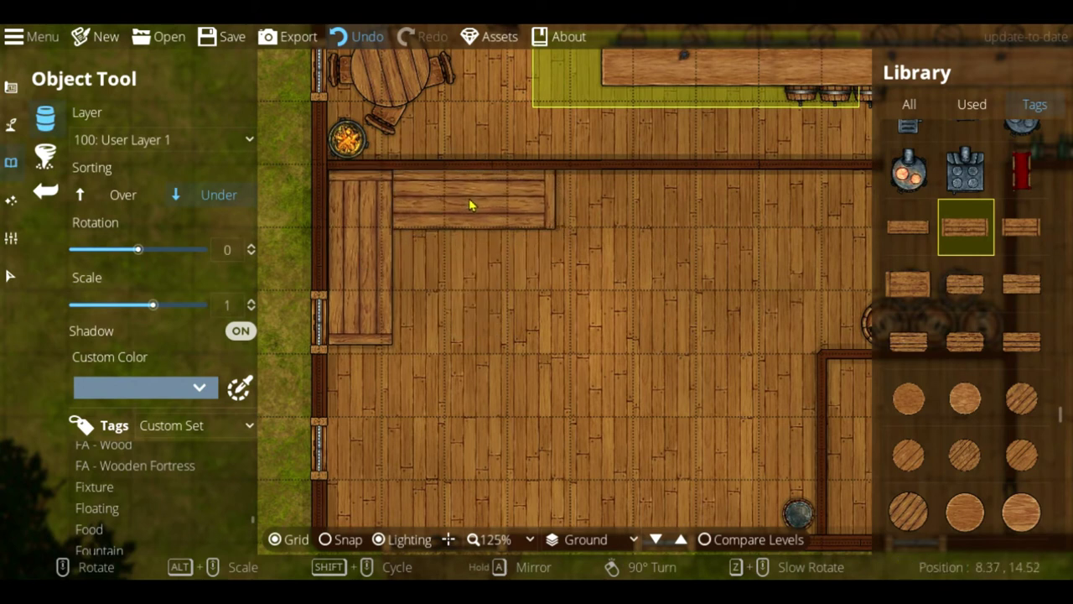
click(469, 205)
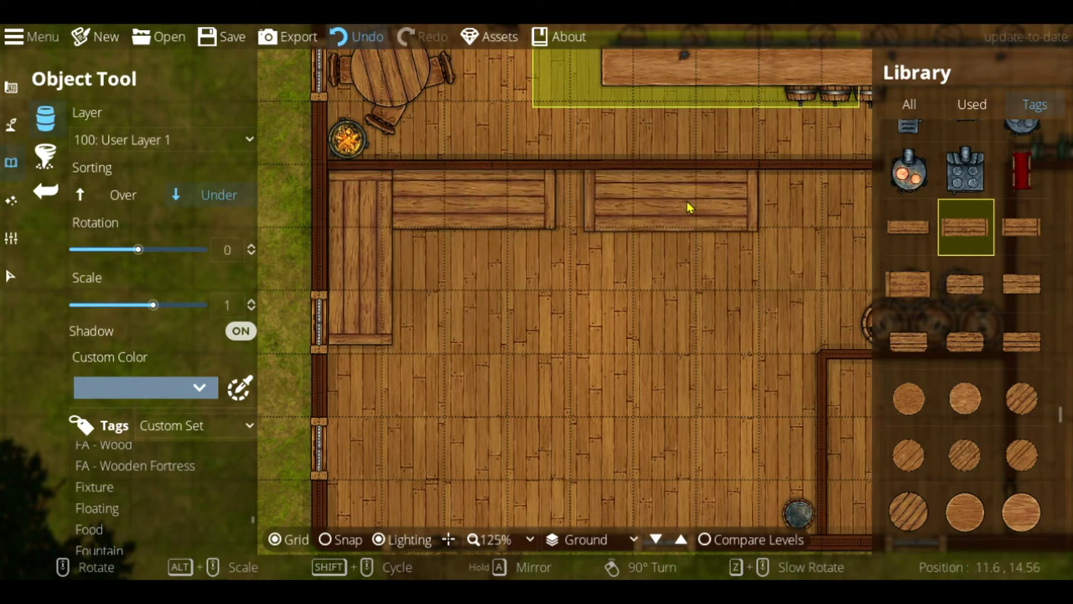
click(634, 205)
Step: Extend the west wall counter southward with the shorter wooden table at rotation 90
middle_drag(671, 315, 667, 265)
scroll(443, 355, up, 6)
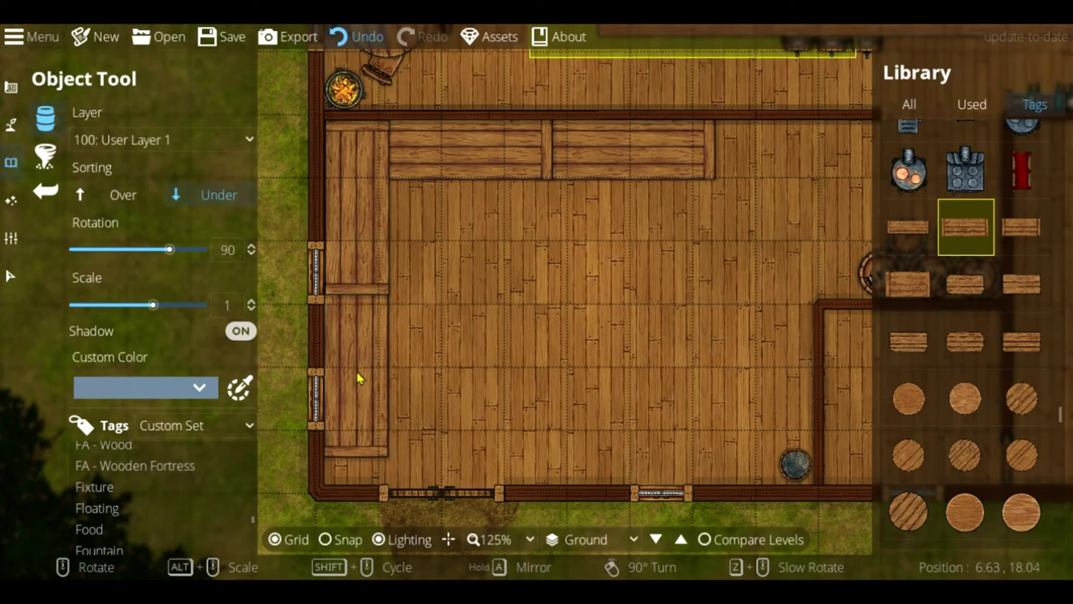
shift+scroll(363, 341, down, 1)
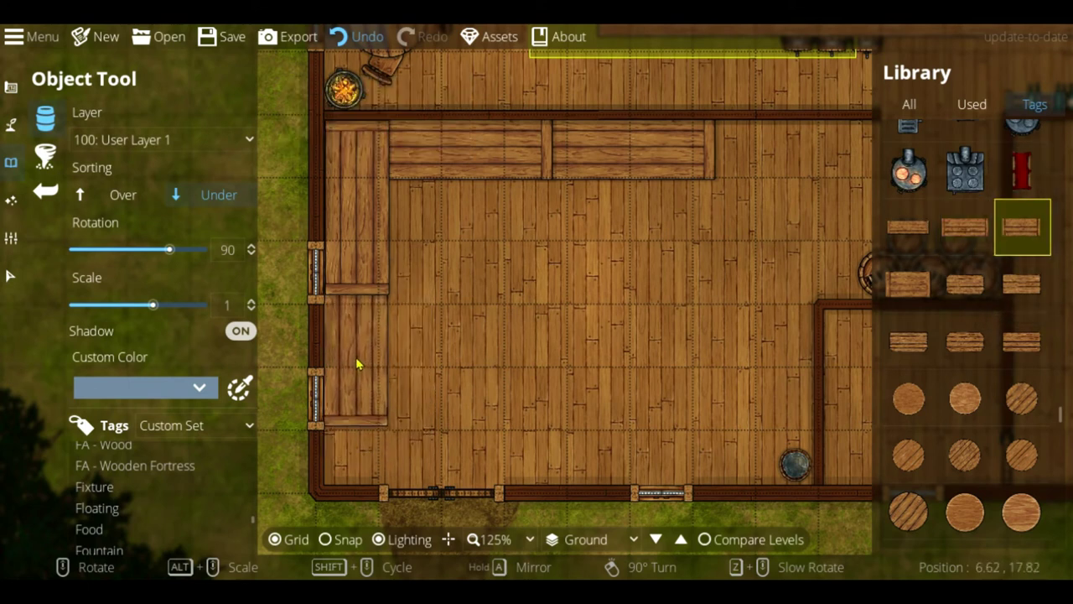
click(359, 364)
middle_drag(621, 317, 528, 312)
scroll(571, 316, down, 1)
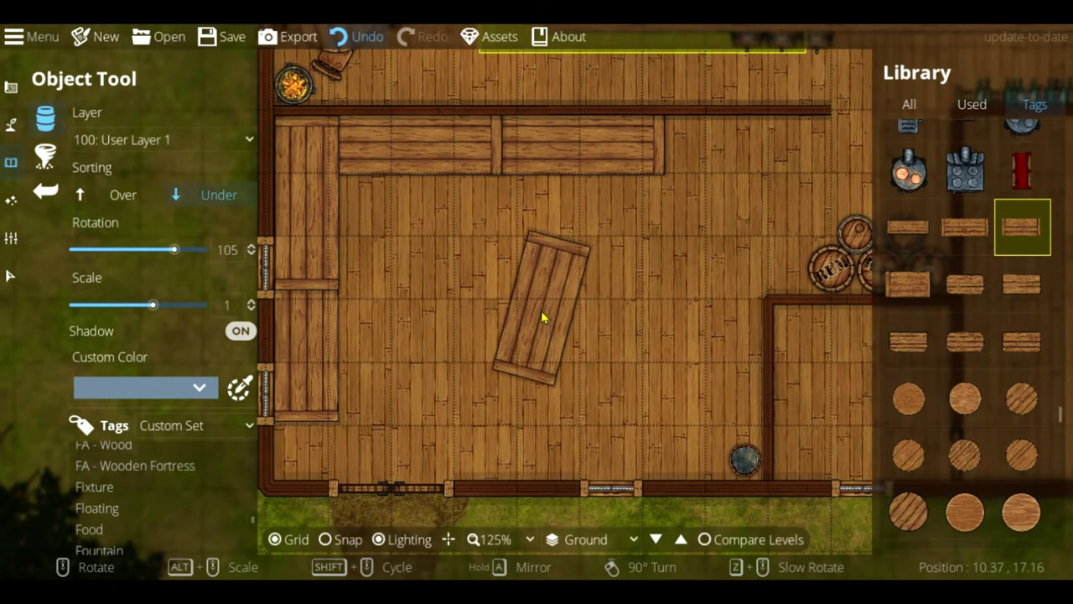
right_click(711, 396)
right_click(711, 396)
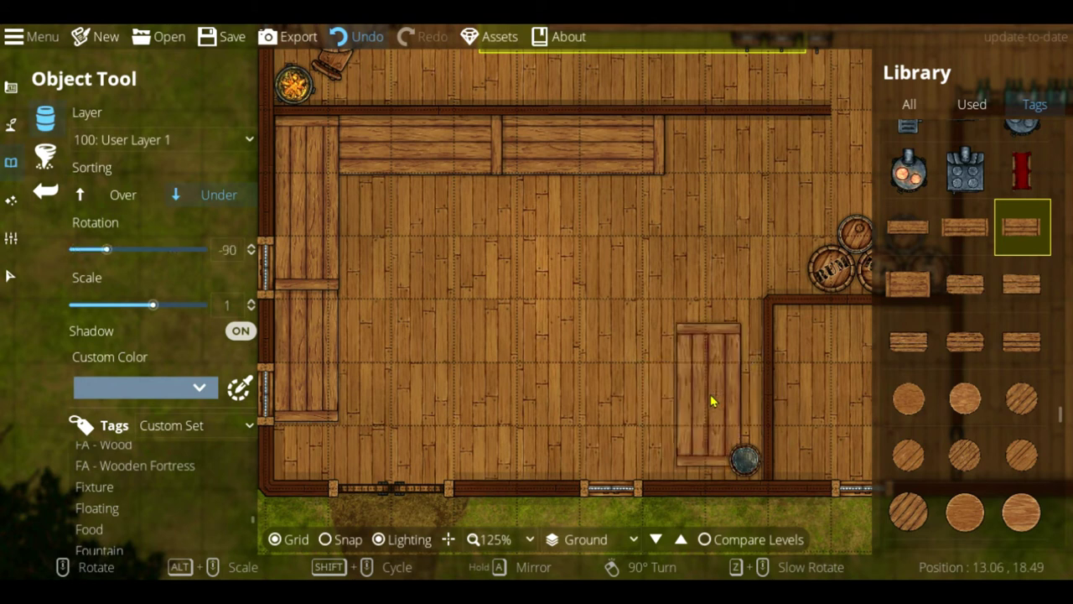
Step: Place the wide metal stove against the kitchen's south wall between the door and the window, sorted over at rotation -180 and scale 1
click(908, 173)
middle_drag(970, 243, 1001, 246)
scroll(1001, 249, up, 4)
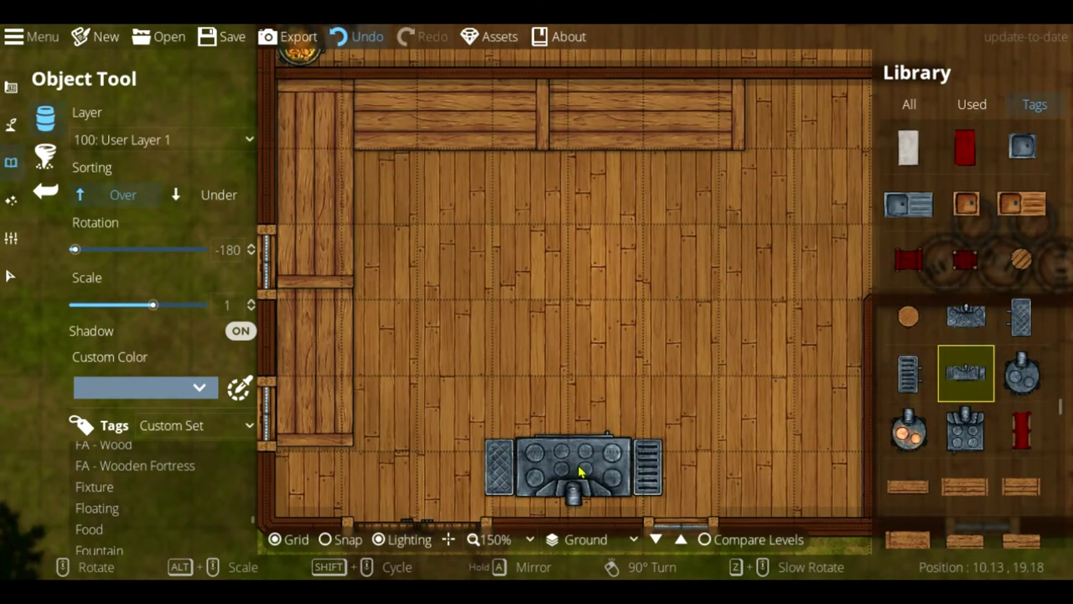
middle_drag(579, 466, 566, 367)
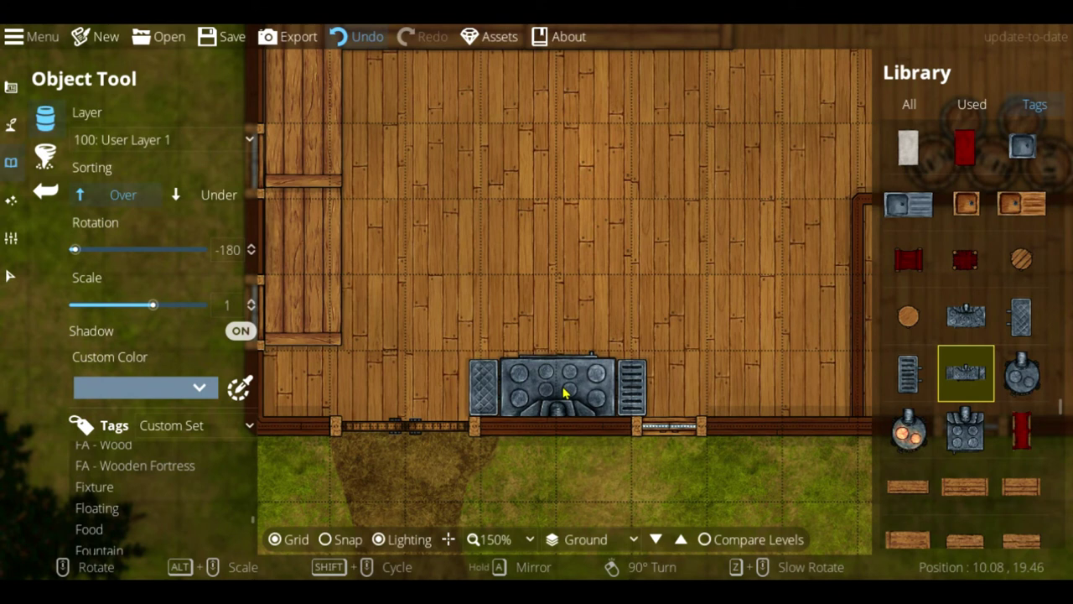
click(575, 387)
Step: Build a sink counter in the kitchen's southeast corner: short wooden table at rotation -180, scale 0.8, topped by the square wooden sink at rotation 90, scale 1.6
click(1021, 487)
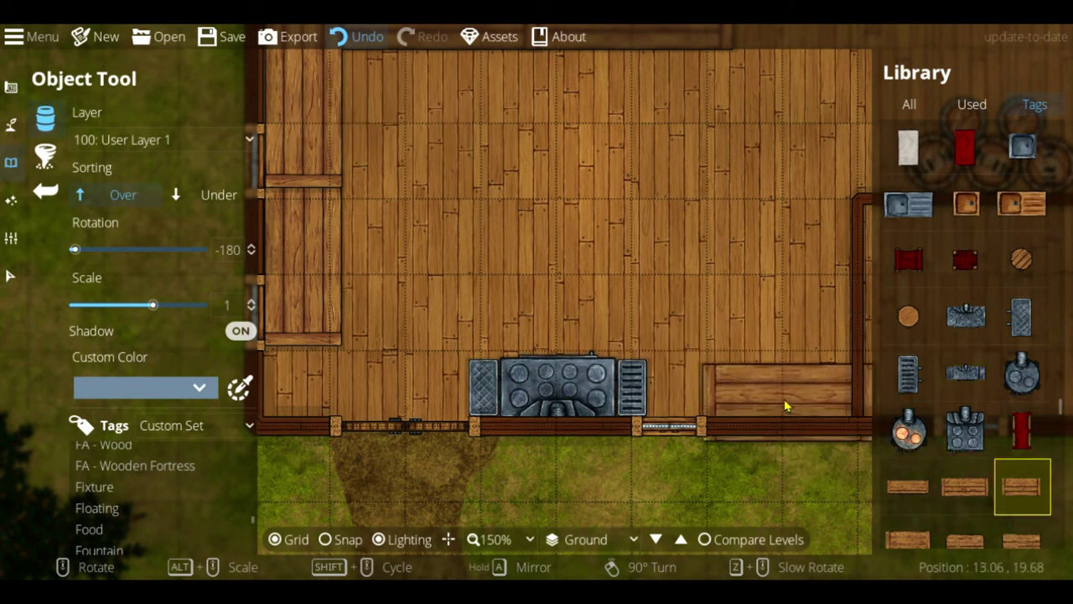
alt+scroll(760, 380, down, 2)
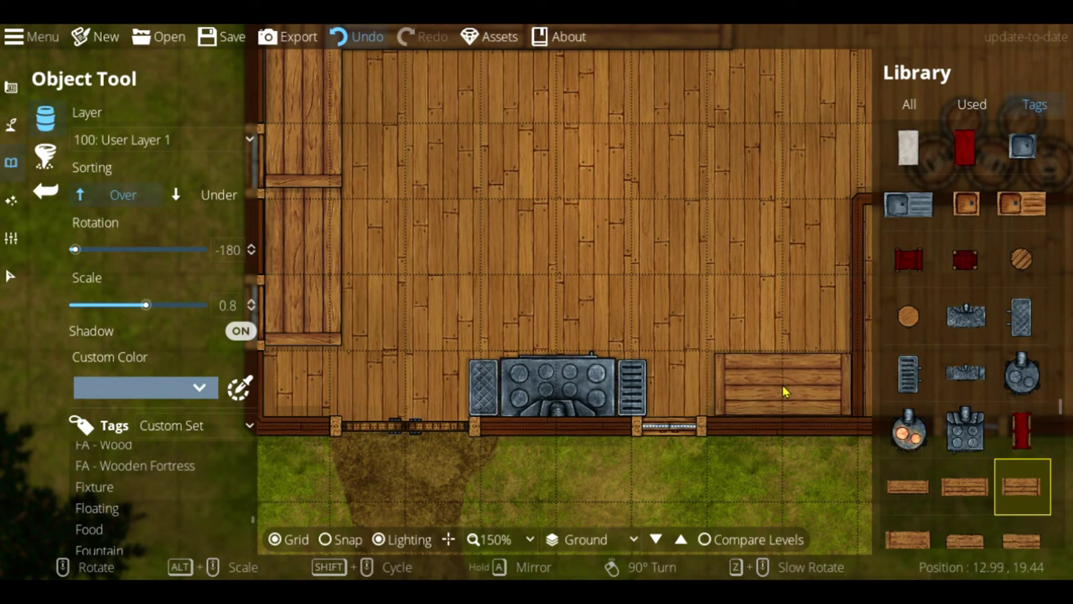
scroll(923, 335, up, 1)
click(966, 255)
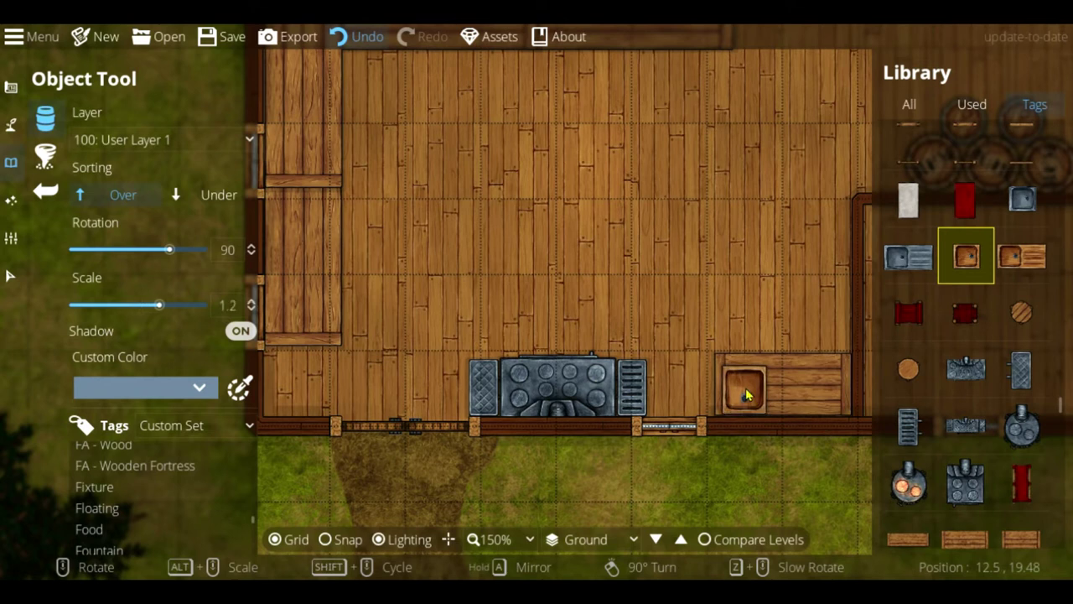
alt+scroll(754, 387, up, 4)
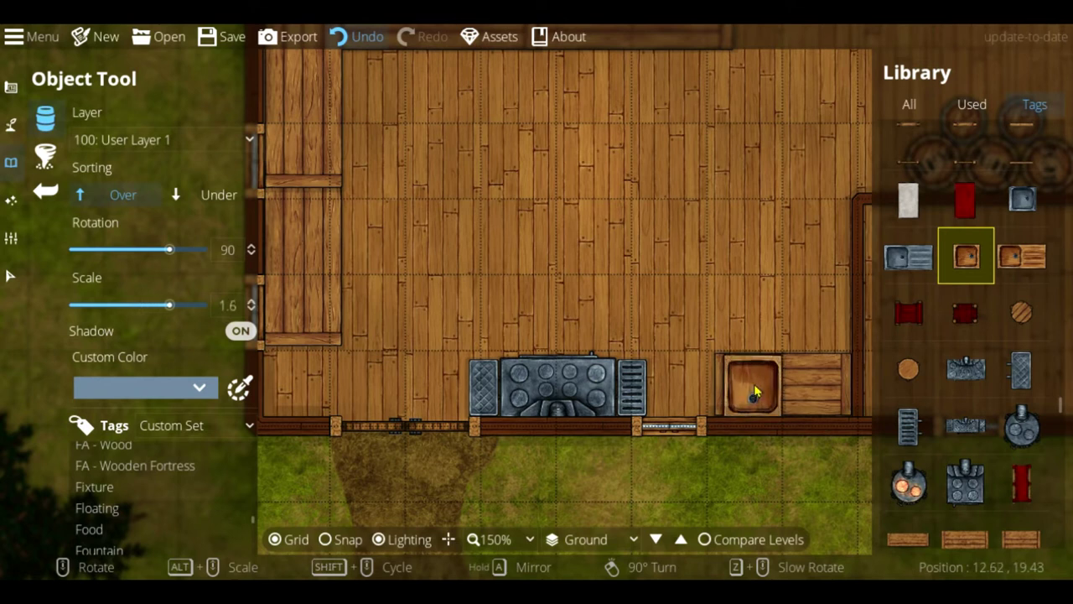
click(754, 388)
right_click(798, 415)
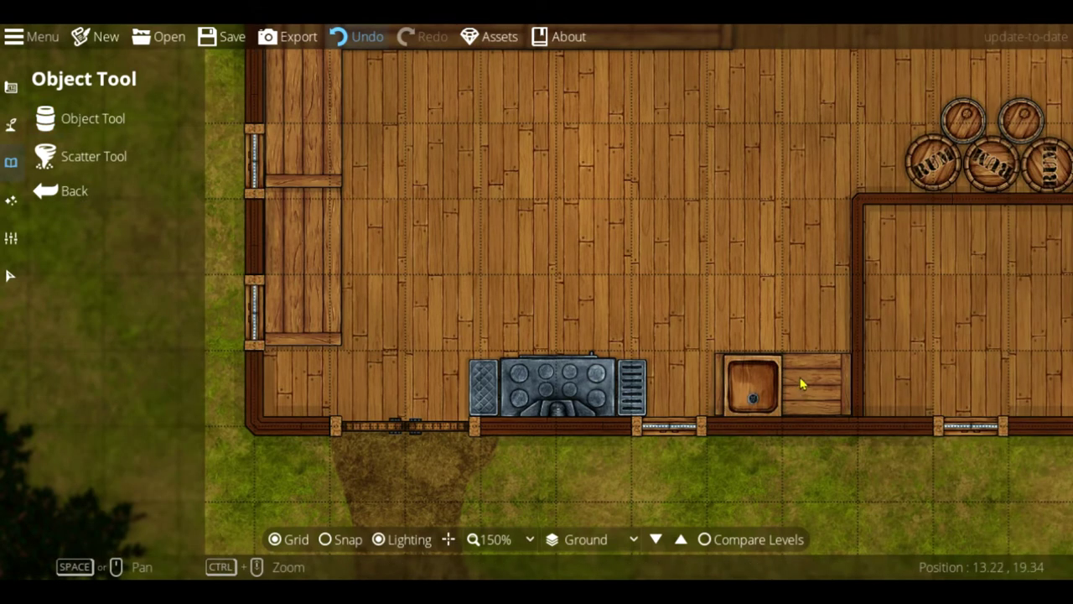
Step: Select the wooden table beneath the sink and nudge it slightly west and south so it lines up with the kitchen's south wall
click(6, 275)
click(830, 389)
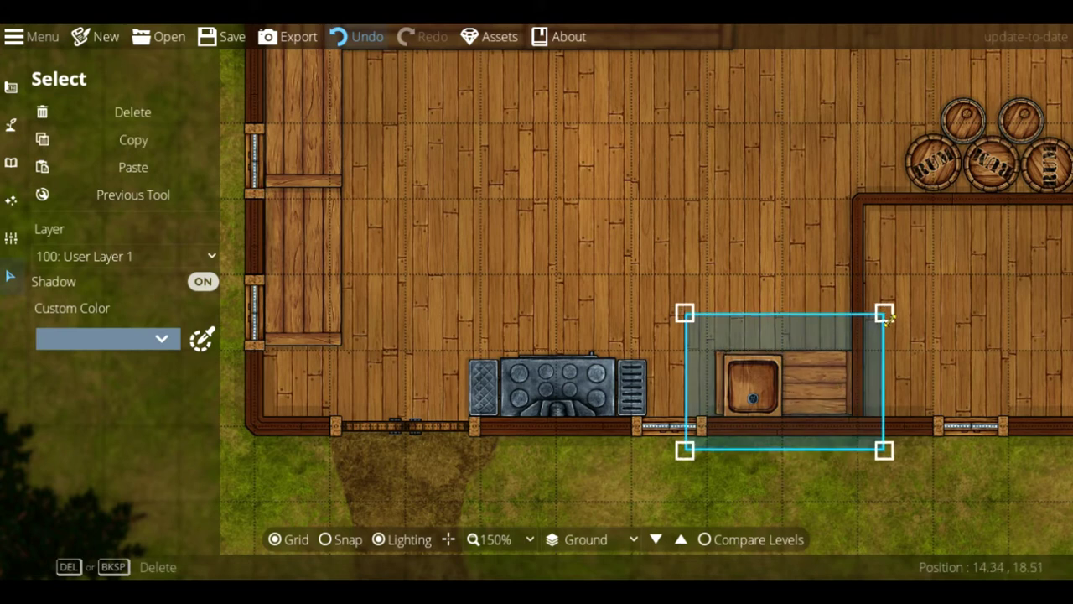
drag(833, 389, 830, 392)
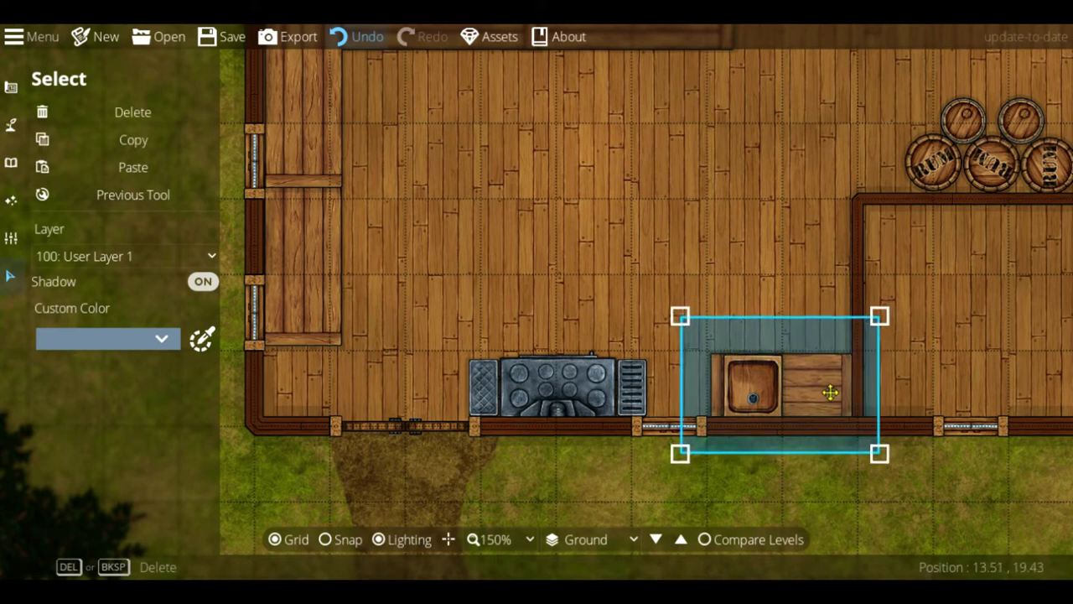
click(567, 173)
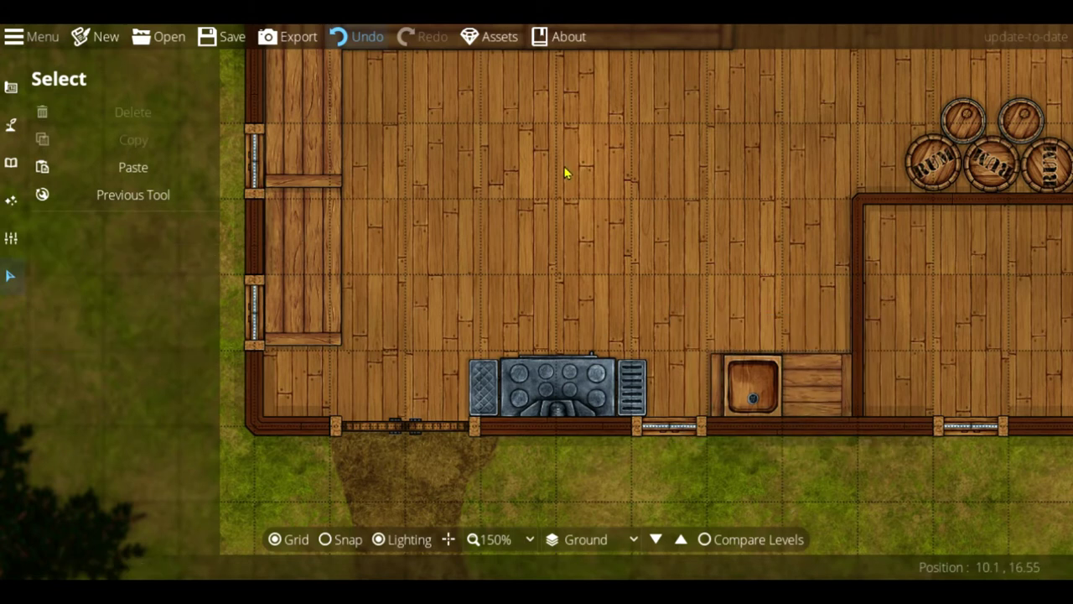
Step: Enlarge the metal stove slightly and reposition it against the kitchen's south wall, between the door and the sink counter
click(578, 344)
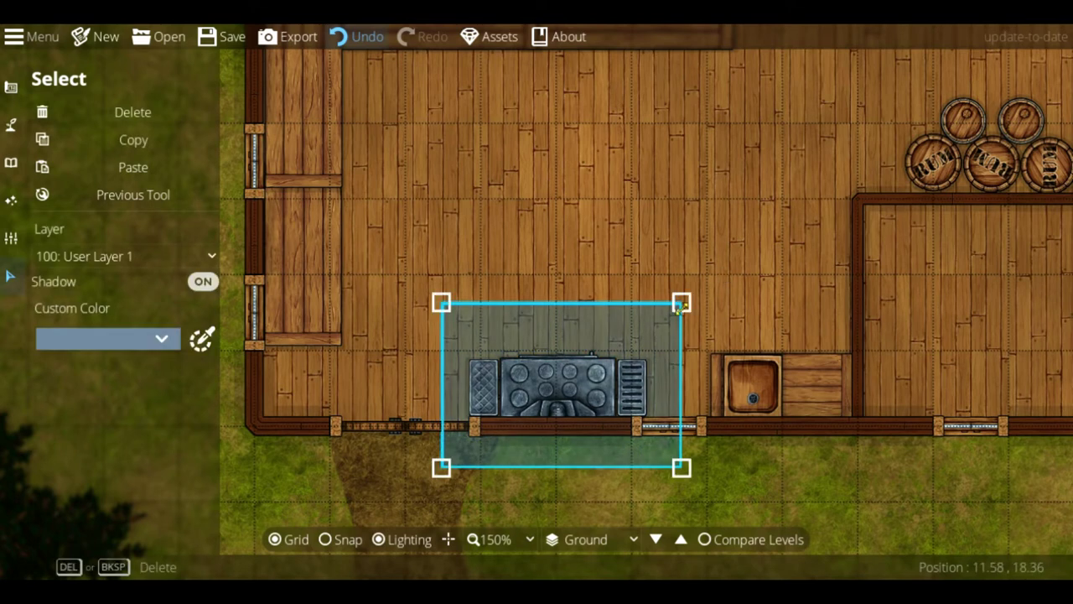
drag(683, 300, 699, 297)
drag(609, 380, 607, 379)
click(828, 490)
right_click(828, 490)
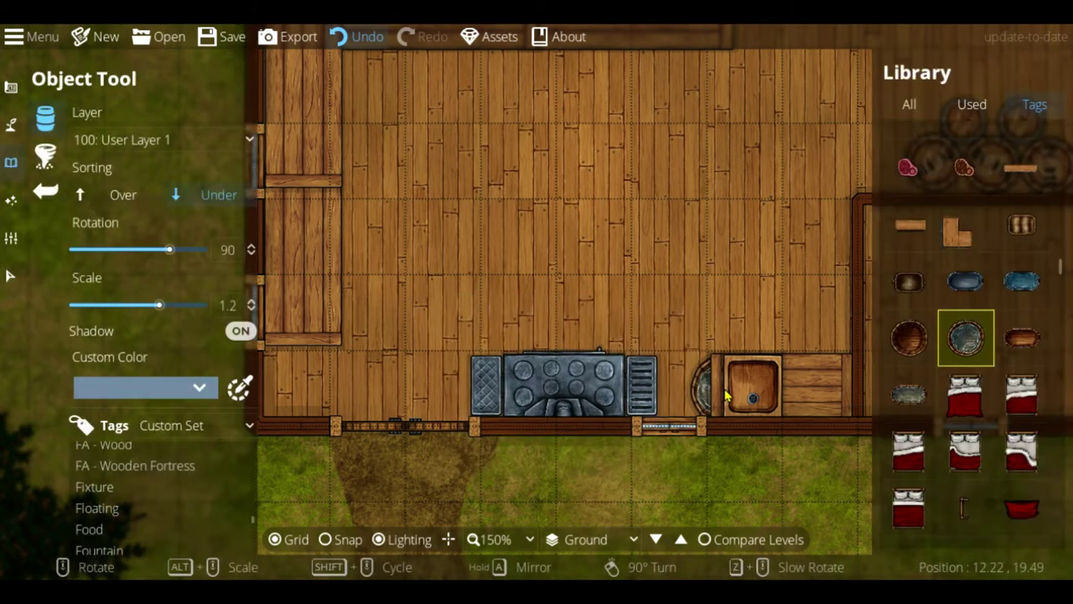
Step: Place the round water-filled tub partly beneath the sink counter's west end, sorted under at rotation 90 and scale 1.2
click(723, 389)
middle_drag(628, 248, 763, 308)
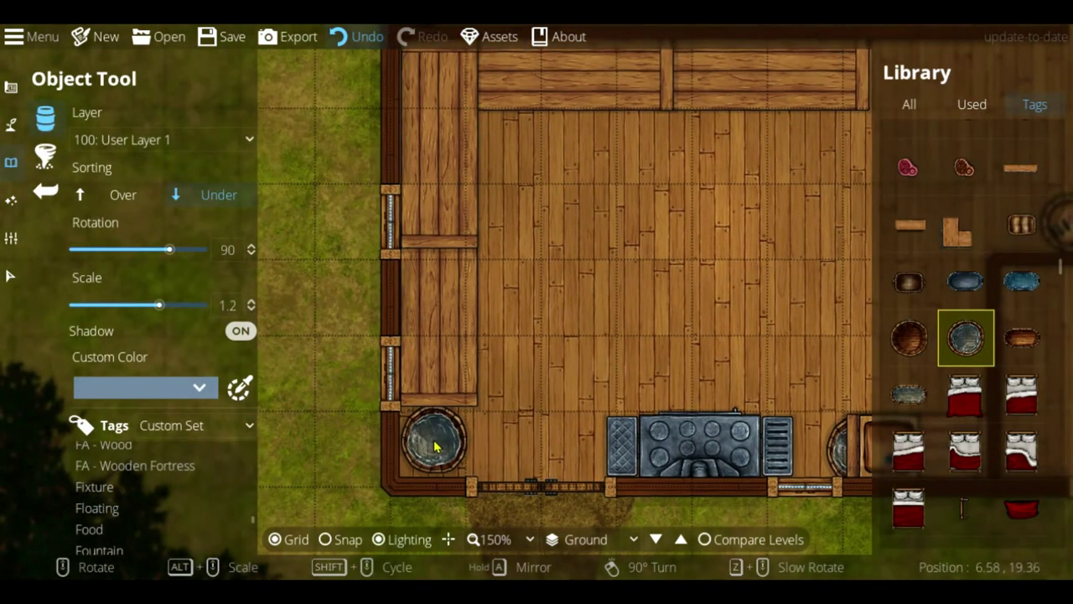
Step: Place a water-filled barrel in the kitchen's lower corner and an empty wooden barrel at the end of the upper counter
click(432, 443)
middle_drag(575, 246, 523, 288)
click(910, 338)
middle_drag(814, 175, 634, 212)
click(667, 159)
click(670, 291)
Step: Set the object sorting to Over and place a small dark wooden tub on the counter beside the sink
scroll(964, 352, down, 3)
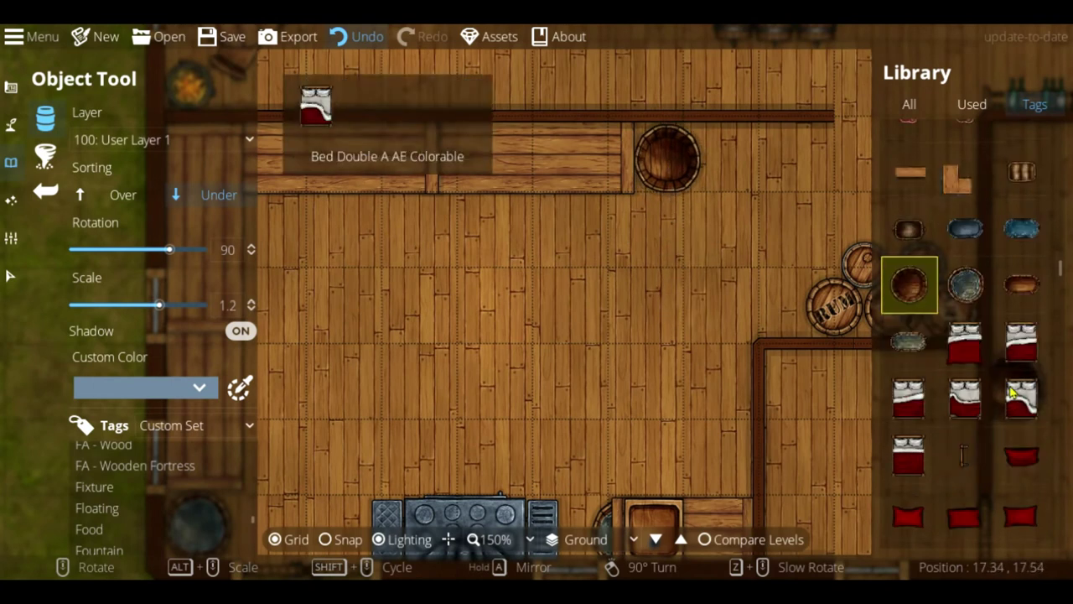
scroll(964, 352, up, 4)
click(910, 335)
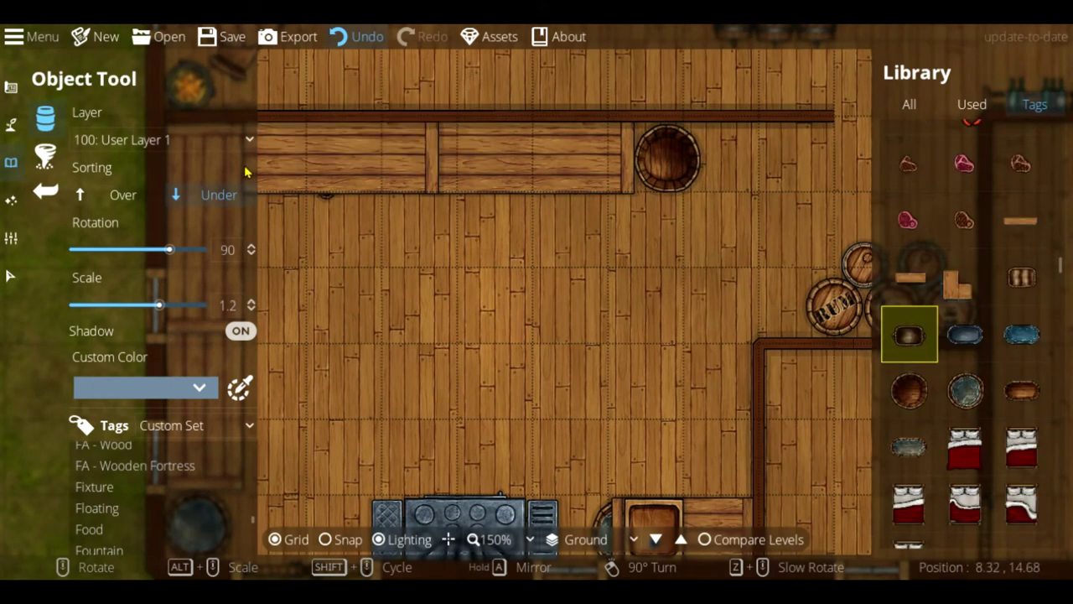
click(117, 195)
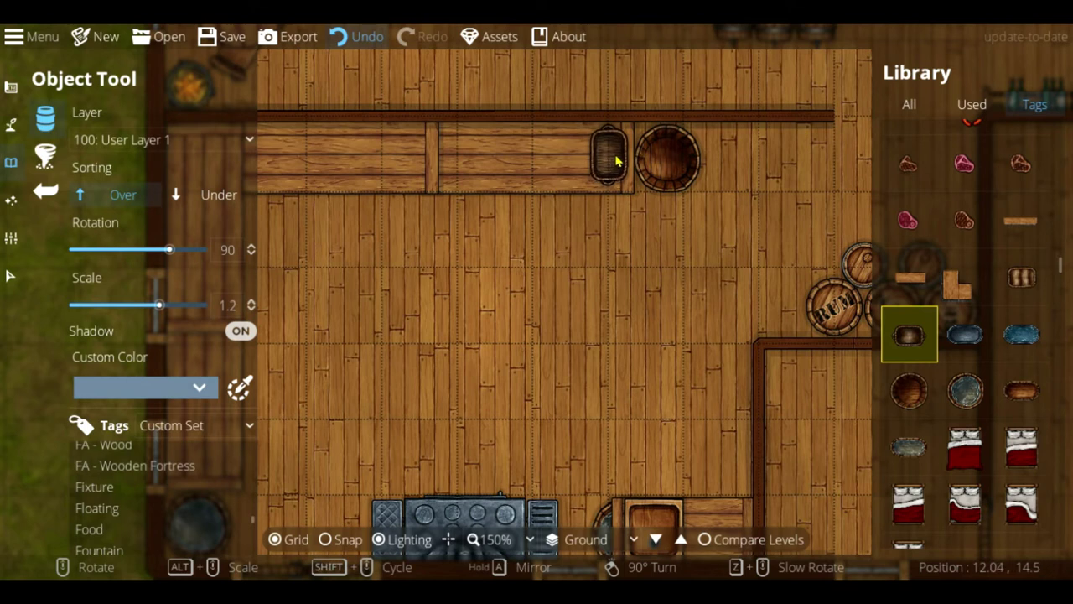
middle_drag(680, 353, 661, 247)
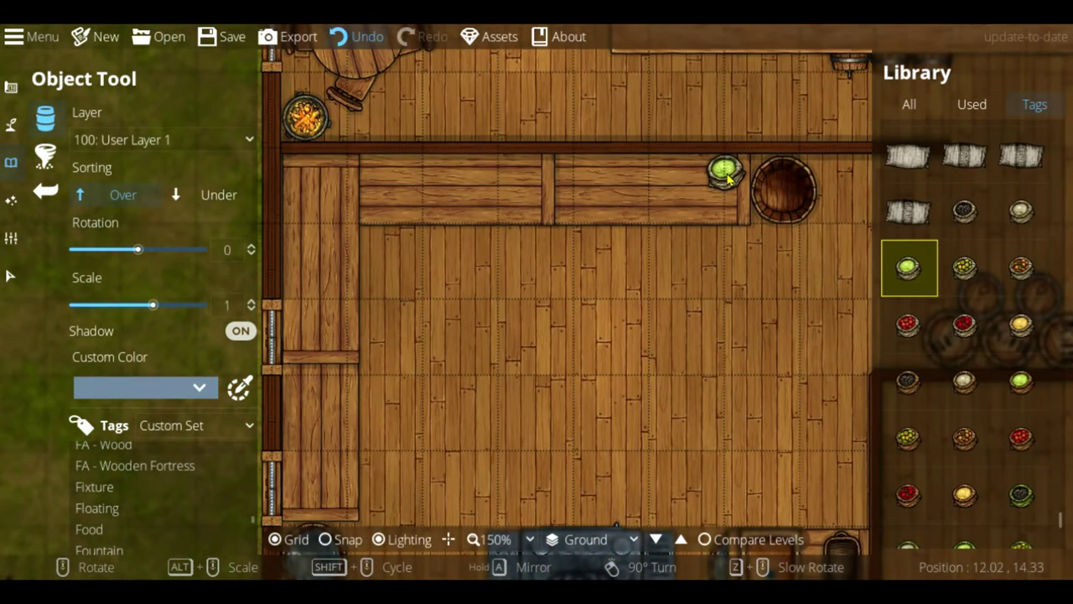
Step: Place open sacks of light green, yellow-green and mixed orange goods side by side on the upper counter, starting near the barrel
click(728, 176)
shift+scroll(704, 176, down, 1)
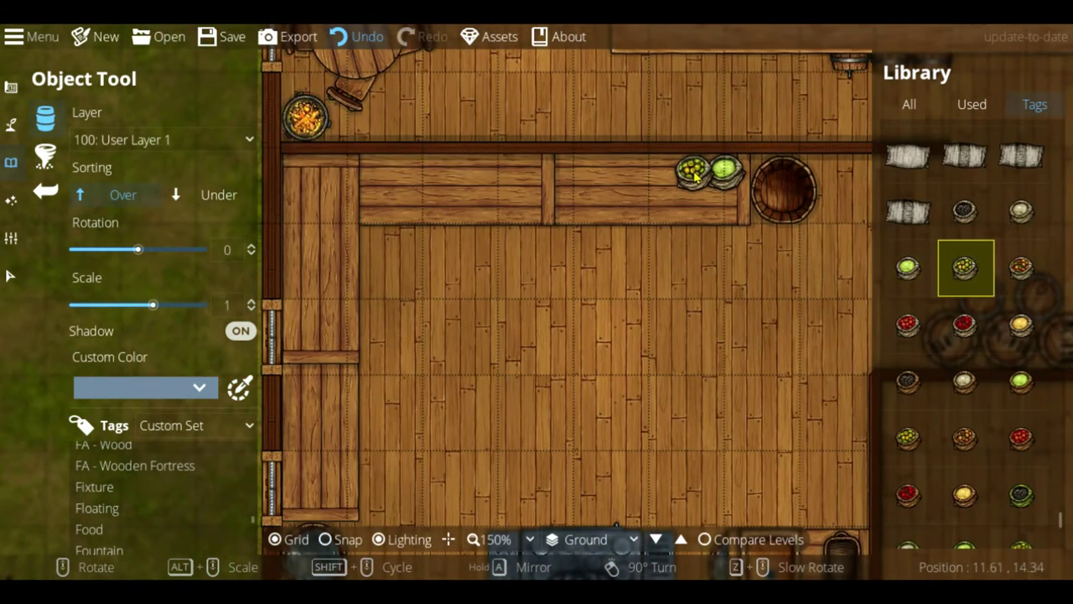
click(692, 174)
shift+scroll(667, 174, down, 1)
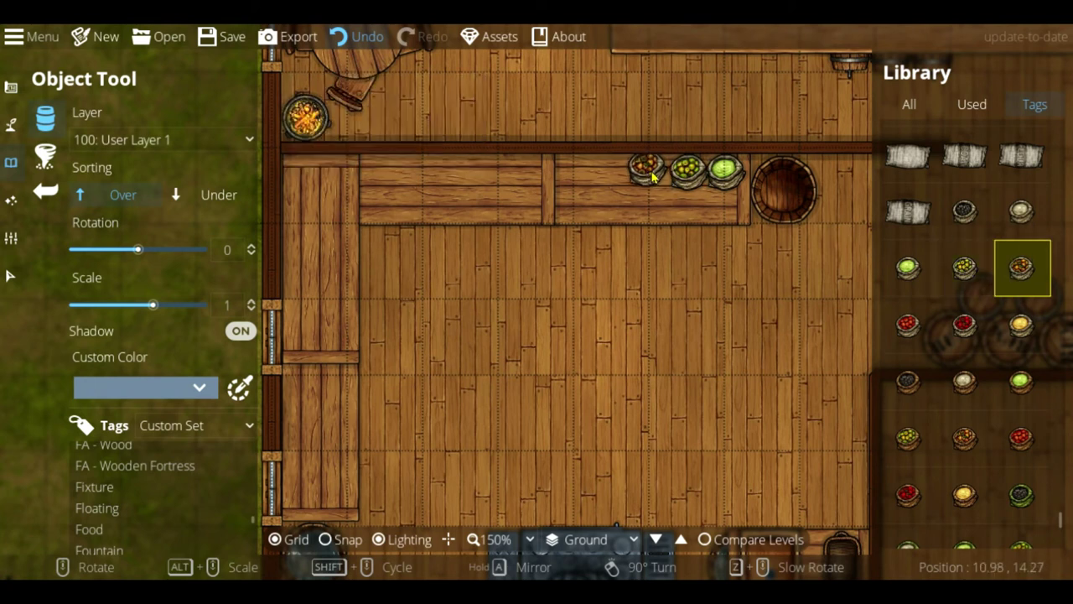
click(654, 176)
shift+scroll(620, 184, down, 1)
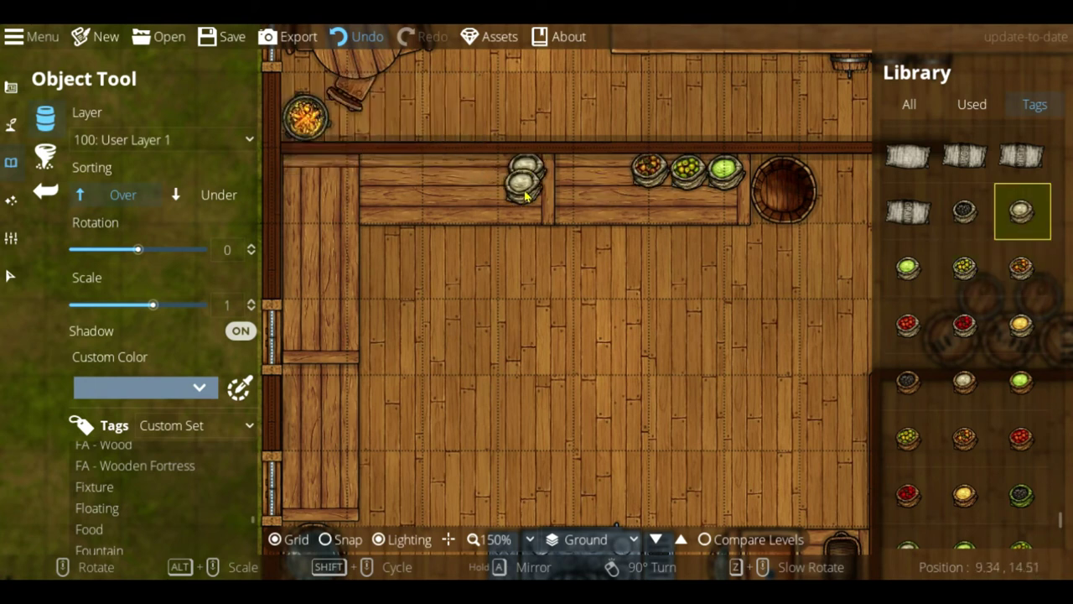
Step: Extend the sack row on the upper counter with white, yellow, coal and two red-filled sacks
shift+scroll(528, 205, down, 1)
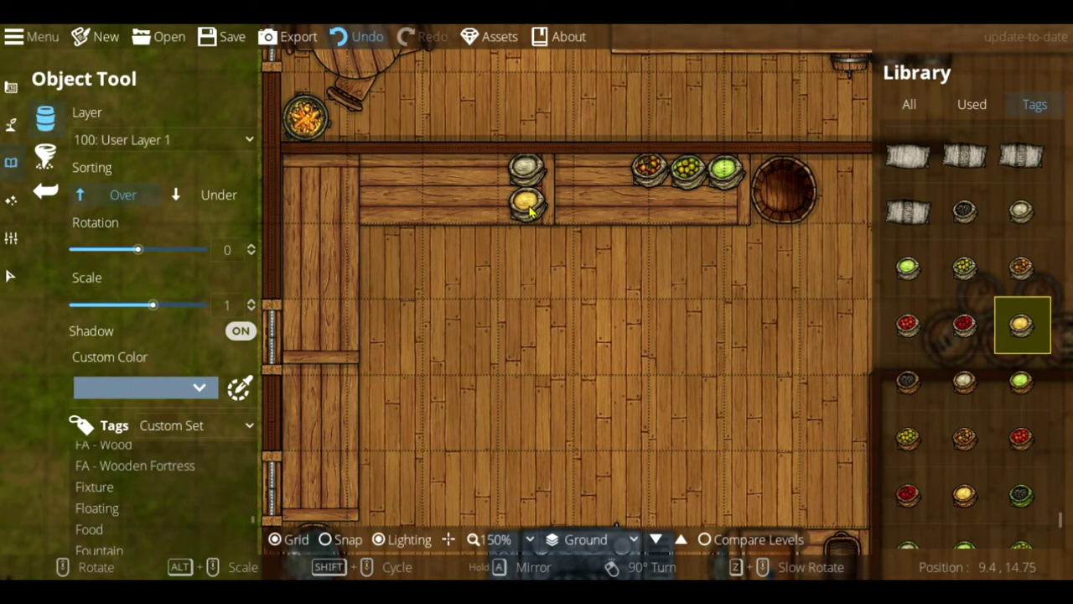
click(966, 383)
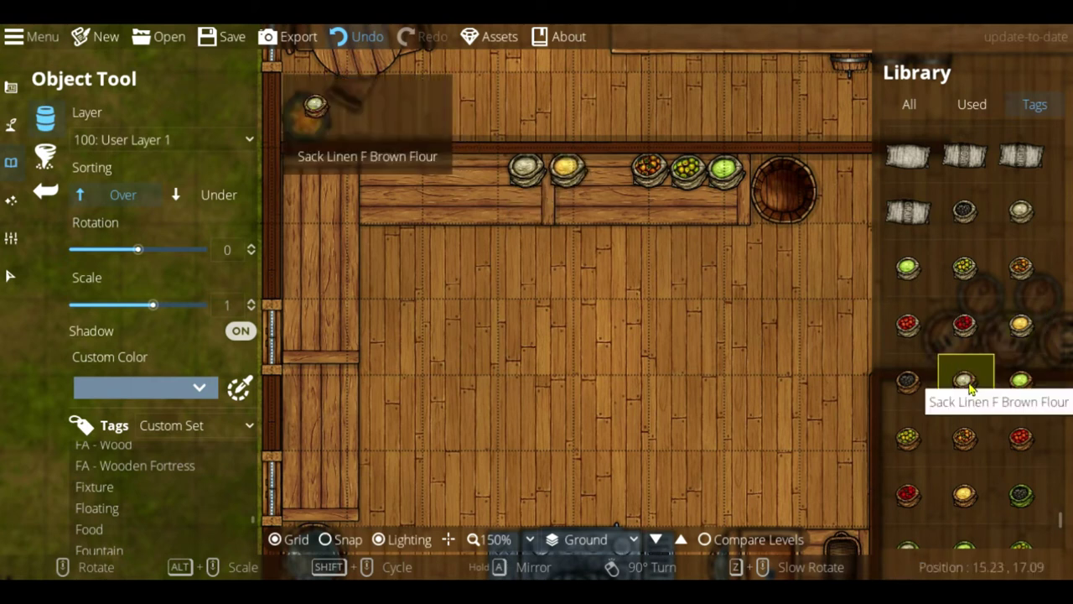
click(963, 222)
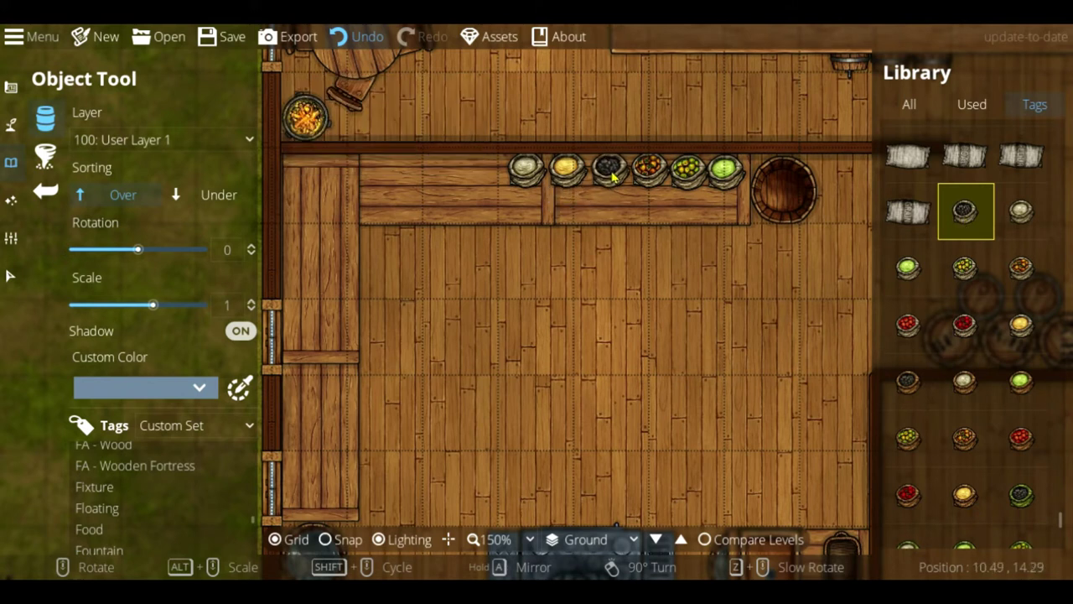
click(909, 325)
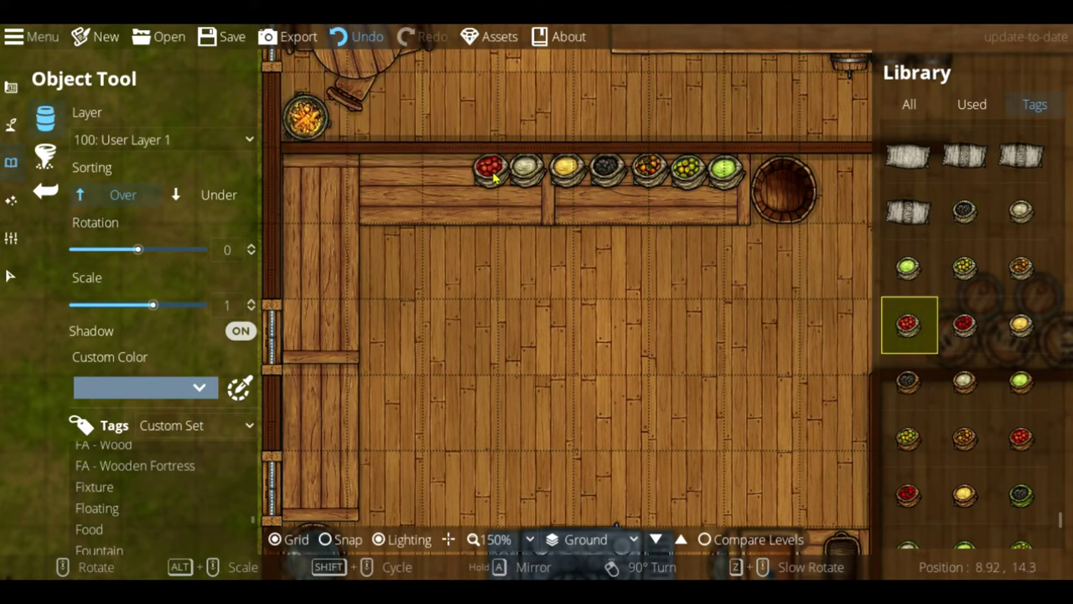
click(487, 168)
click(964, 325)
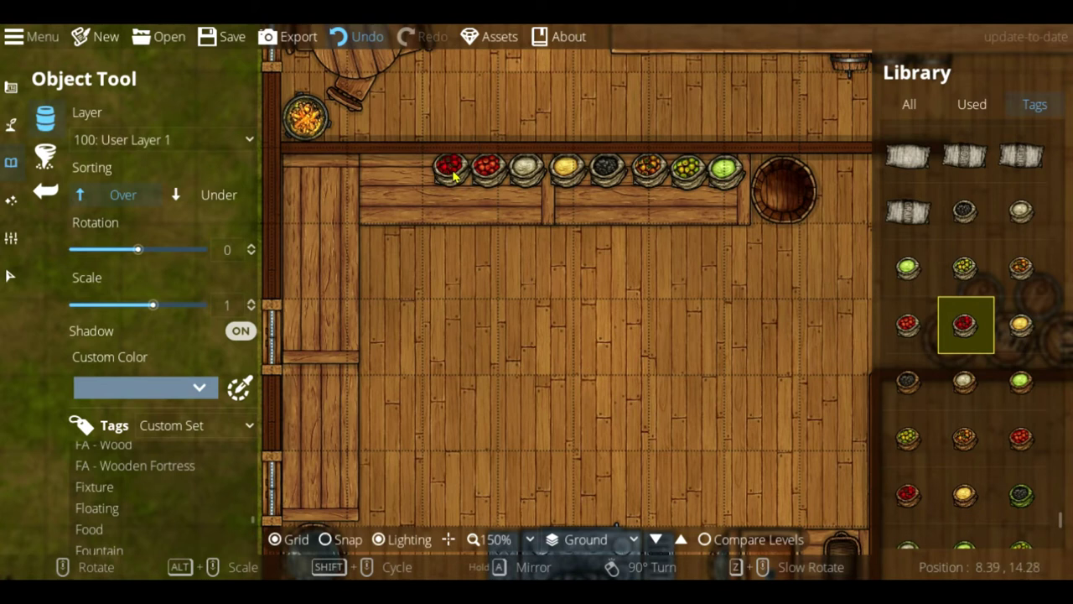
Step: Place a row of grain sacks rotated 90 degrees beside the empty barrel along the upper wall
scroll(996, 411, down, 1)
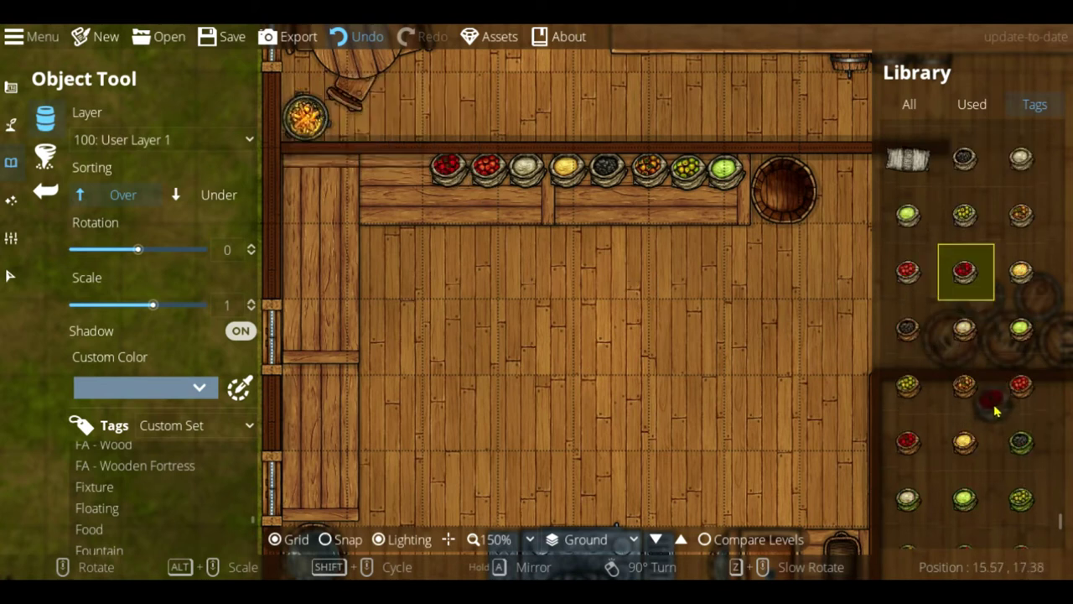
scroll(994, 407, down, 2)
scroll(914, 243, up, 5)
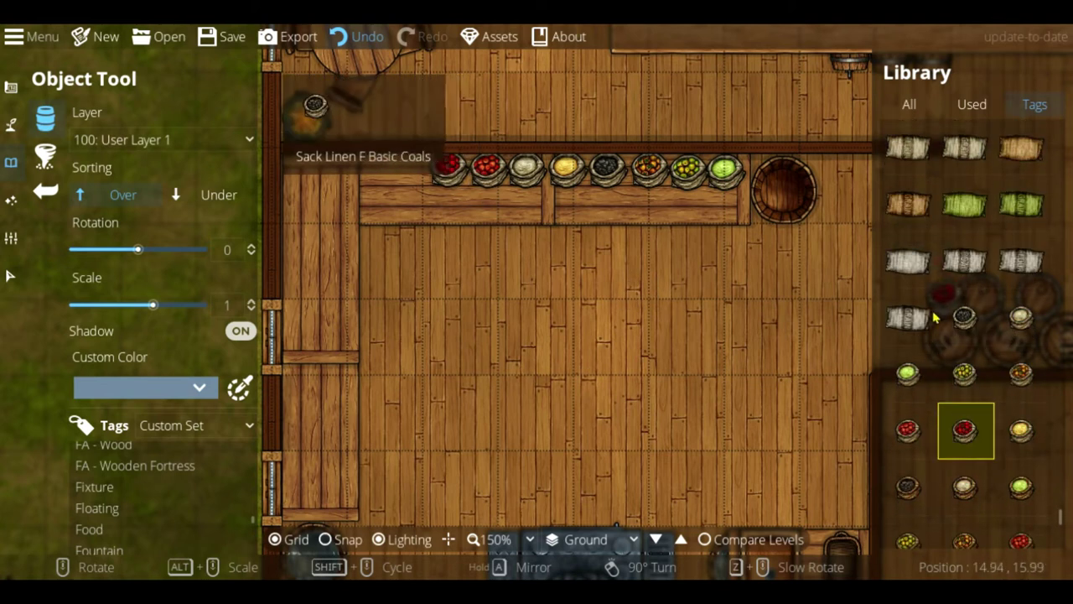
click(925, 320)
middle_drag(699, 308, 476, 258)
middle_drag(614, 311, 600, 333)
right_click(615, 198)
click(599, 168)
click(634, 171)
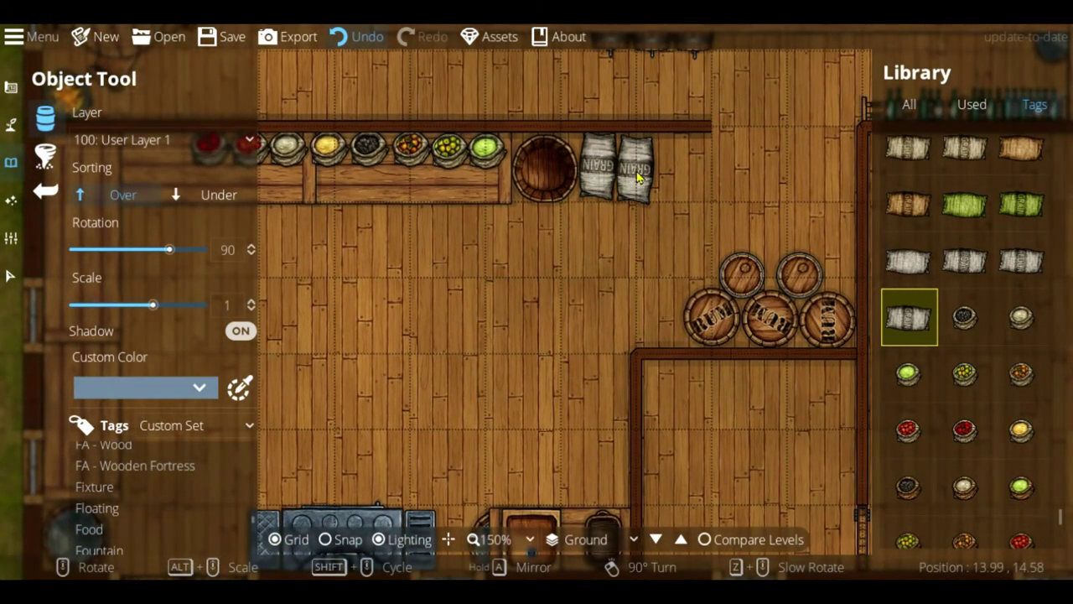
Step: Place a tilted flour sack on the lower end of the left counter
middle_drag(479, 307, 755, 306)
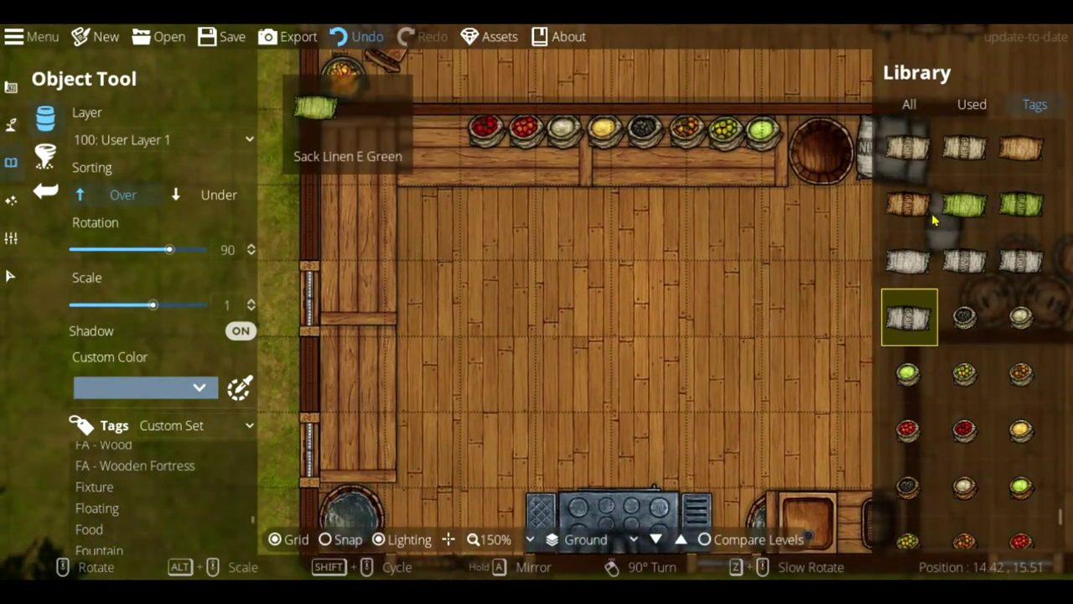
click(916, 156)
scroll(352, 453, up, 6)
scroll(356, 463, down, 1)
click(356, 457)
Step: Set the sorting to Under and tuck flour and brown grain sacks beneath the left counter's edge, undoing misplaced ones
click(220, 195)
scroll(394, 461, down, 3)
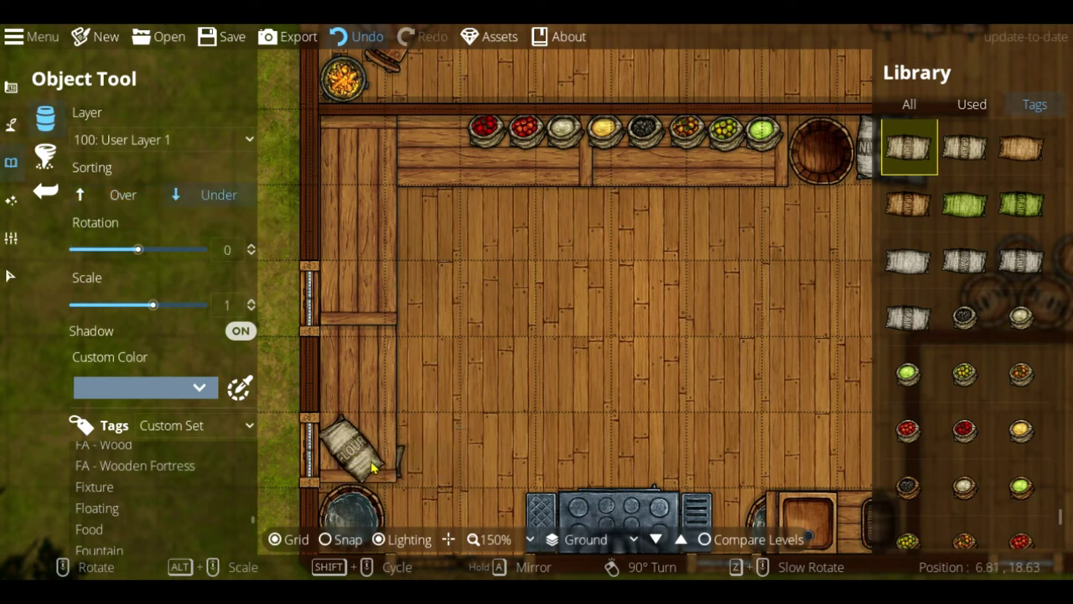
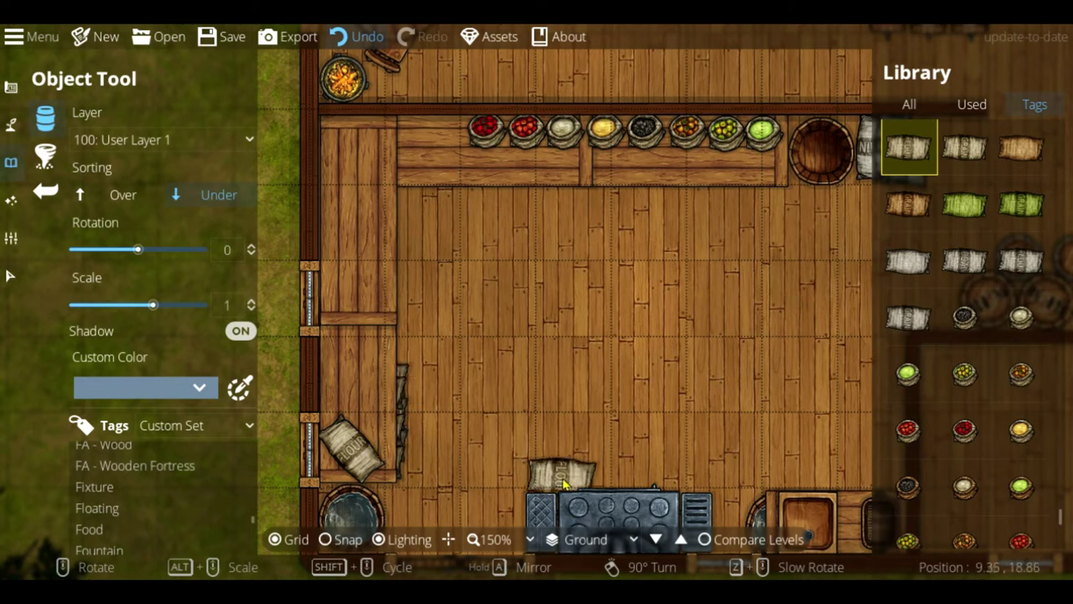
mouse_move(977, 220)
scroll(982, 226, up, 1)
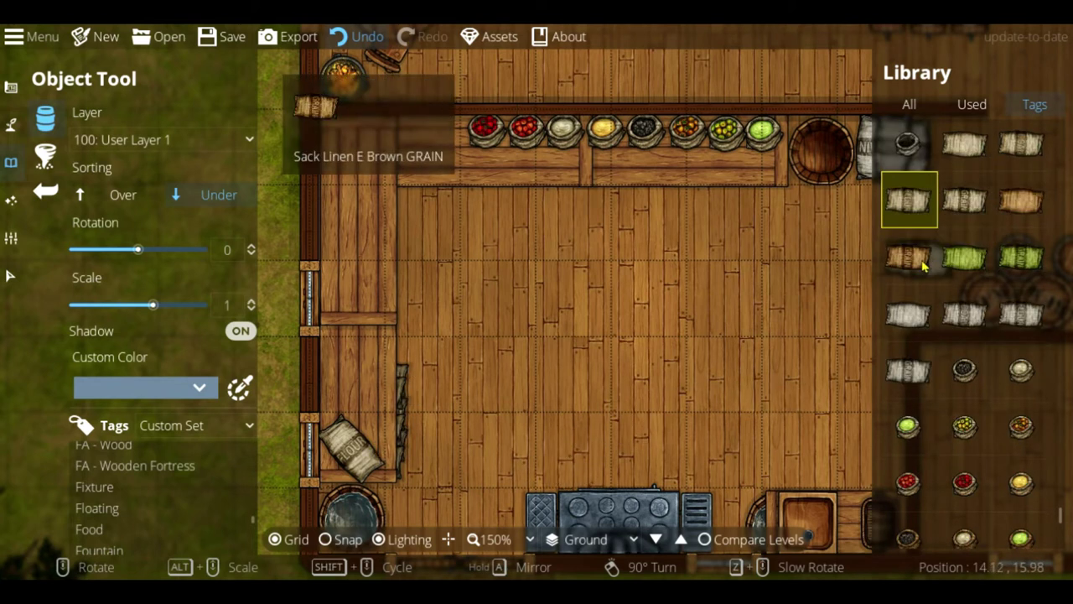
click(909, 255)
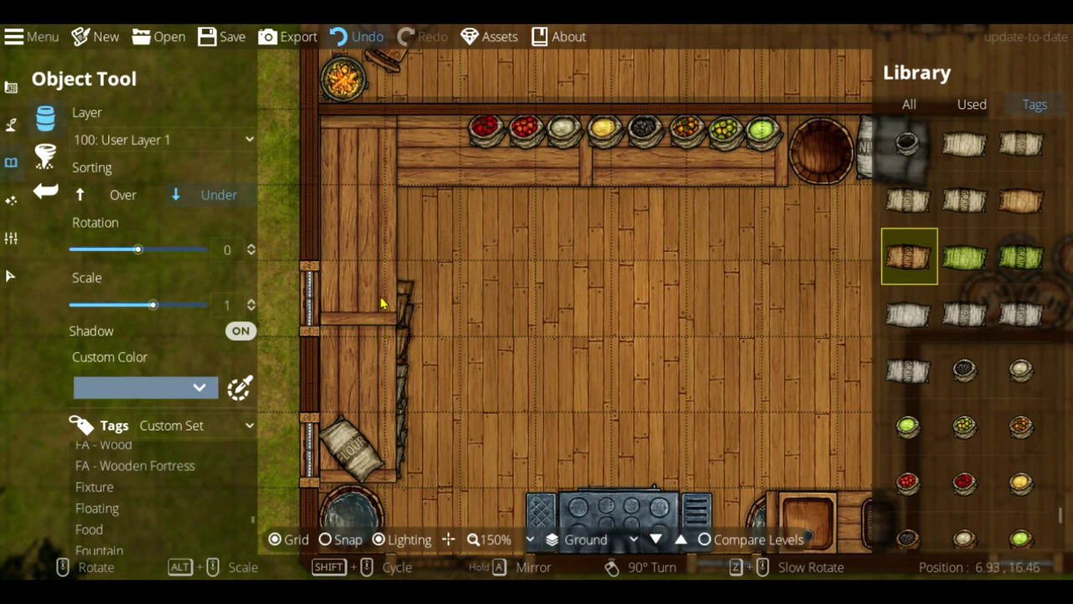
key(ctrl+z)
key(ctrl+z)
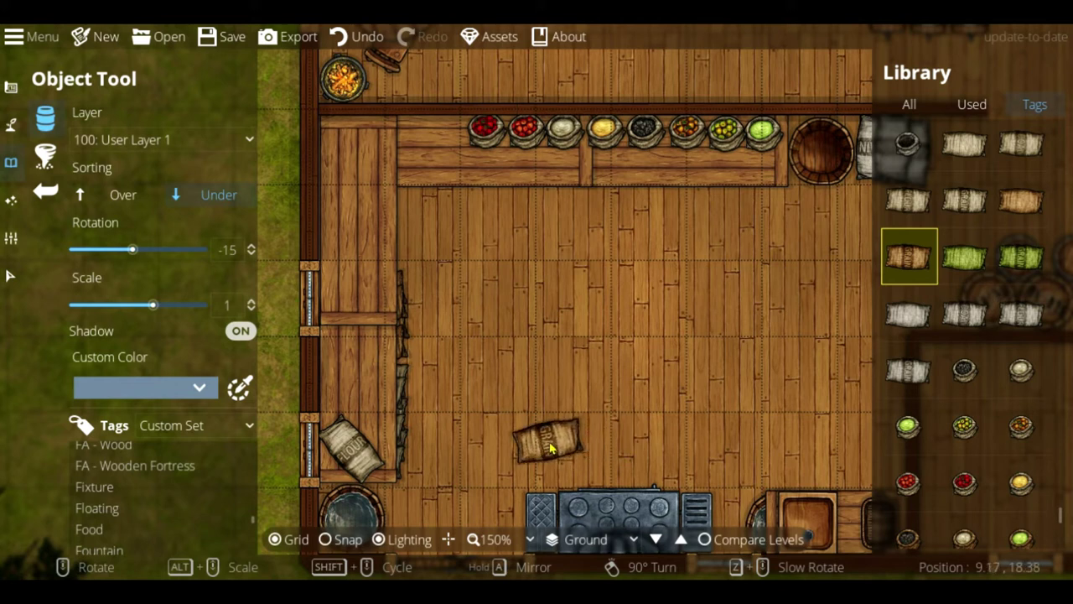
scroll(981, 369, down, 4)
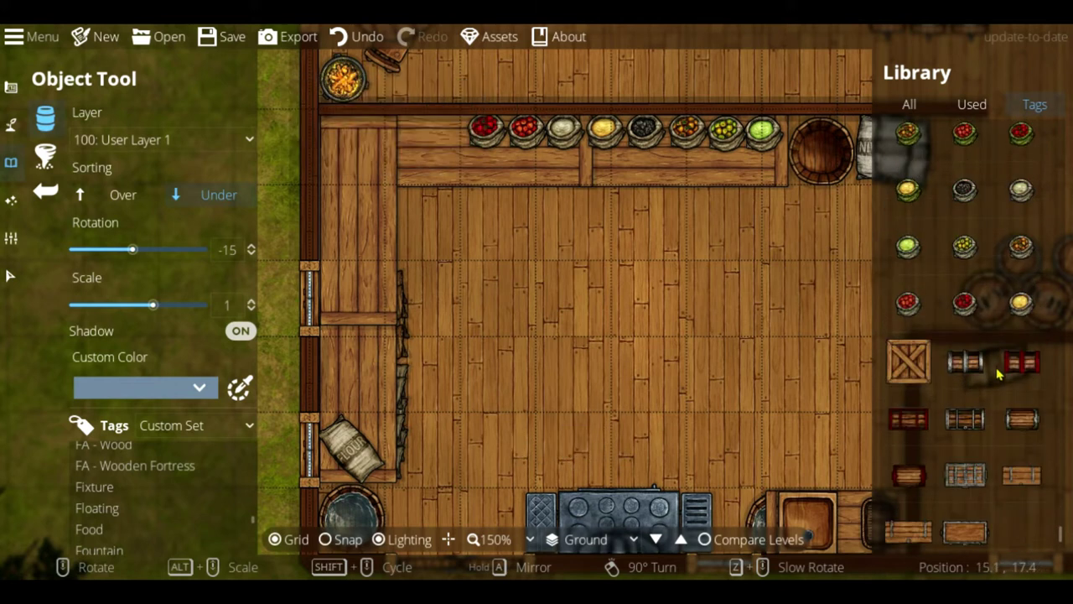
click(911, 354)
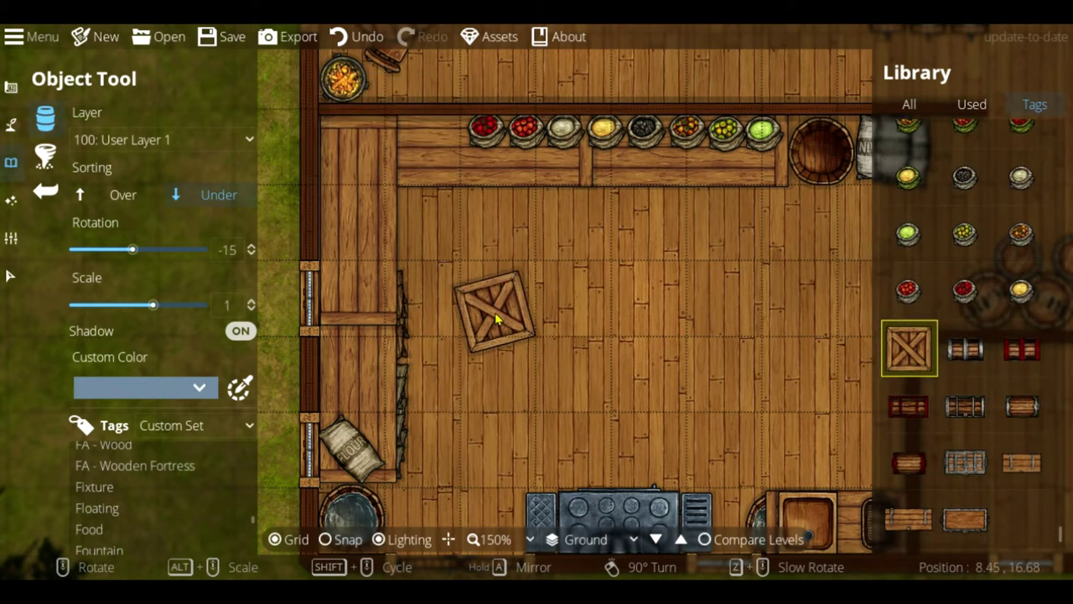
scroll(503, 319, up, 7)
alt+scroll(520, 291, down, 4)
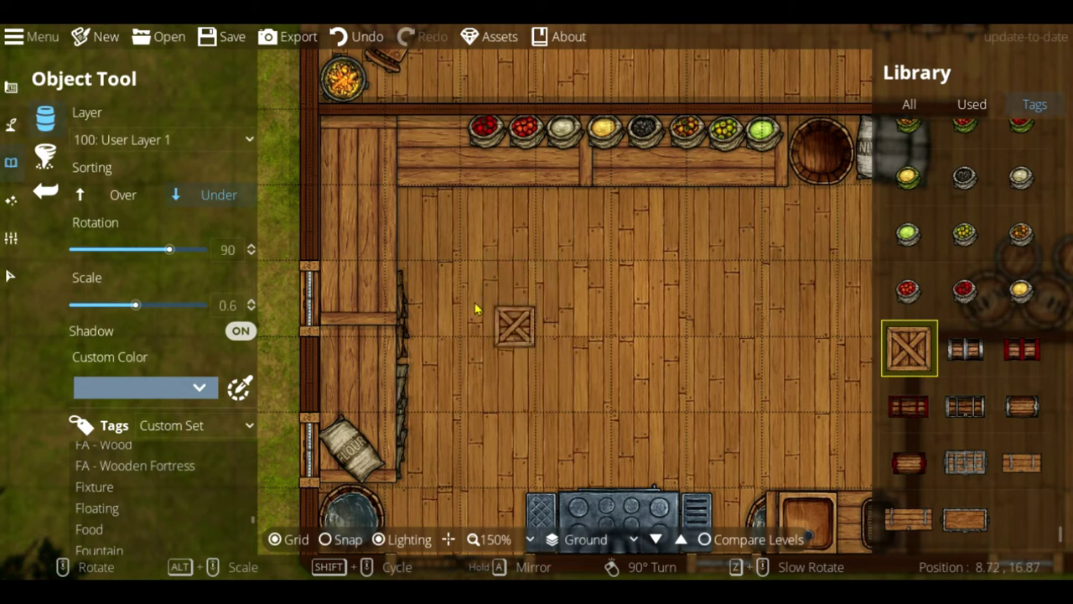
Step: Move the light green, white and yellow sacks into the corner where the two counters meet
middle_drag(731, 369, 494, 278)
middle_drag(572, 263, 667, 409)
middle_drag(444, 342, 532, 357)
click(11, 276)
drag(738, 222, 313, 221)
drag(533, 202, 346, 201)
drag(570, 201, 326, 229)
Step: Group the yellow-green, coal and mixed orange sacks around the two red sacks on the upper counter's left section
drag(691, 198, 411, 198)
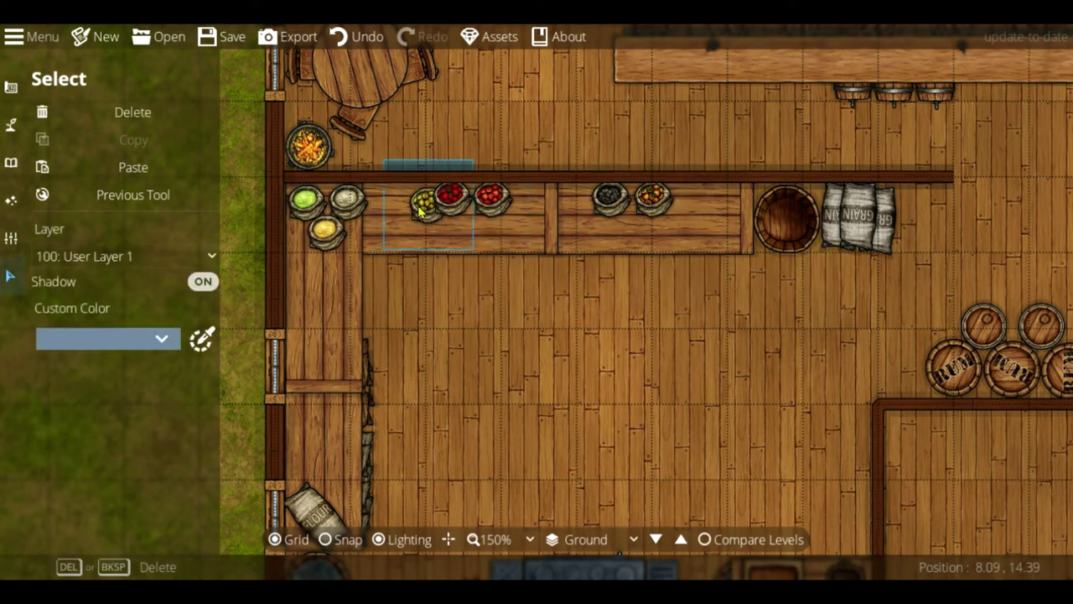
drag(609, 197, 424, 225)
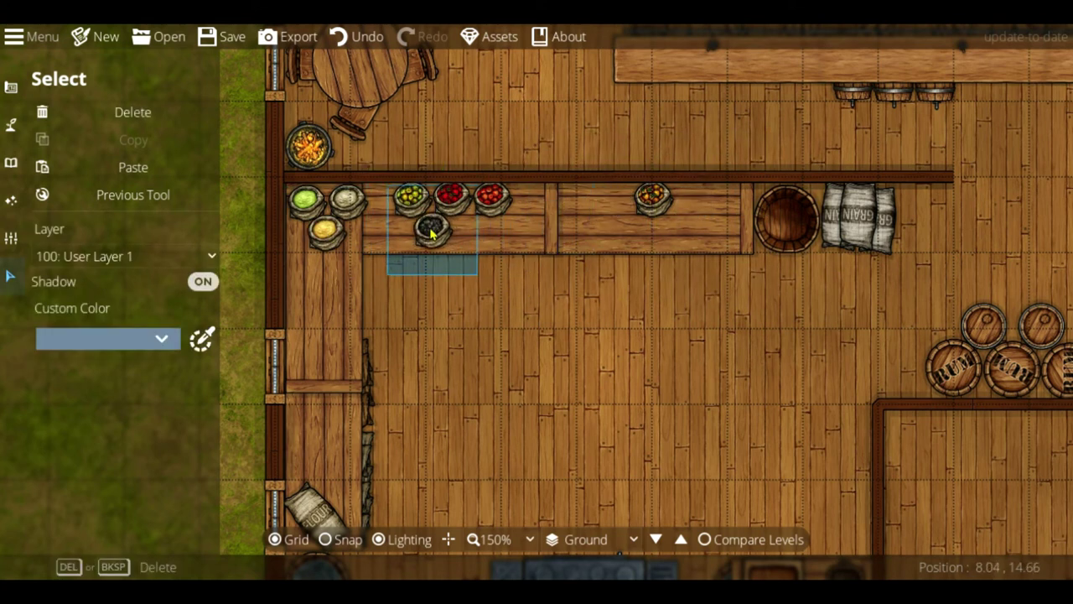
drag(652, 198, 471, 228)
Step: Delete the right-hand table section of the upper counter
click(660, 213)
middle_drag(771, 412, 747, 277)
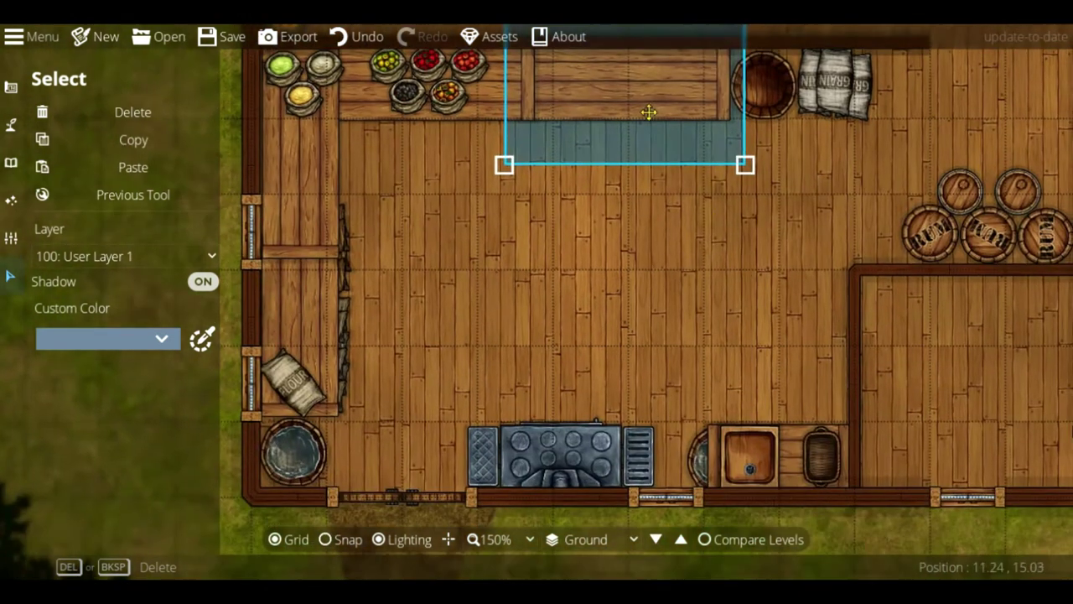
drag(647, 111, 568, 256)
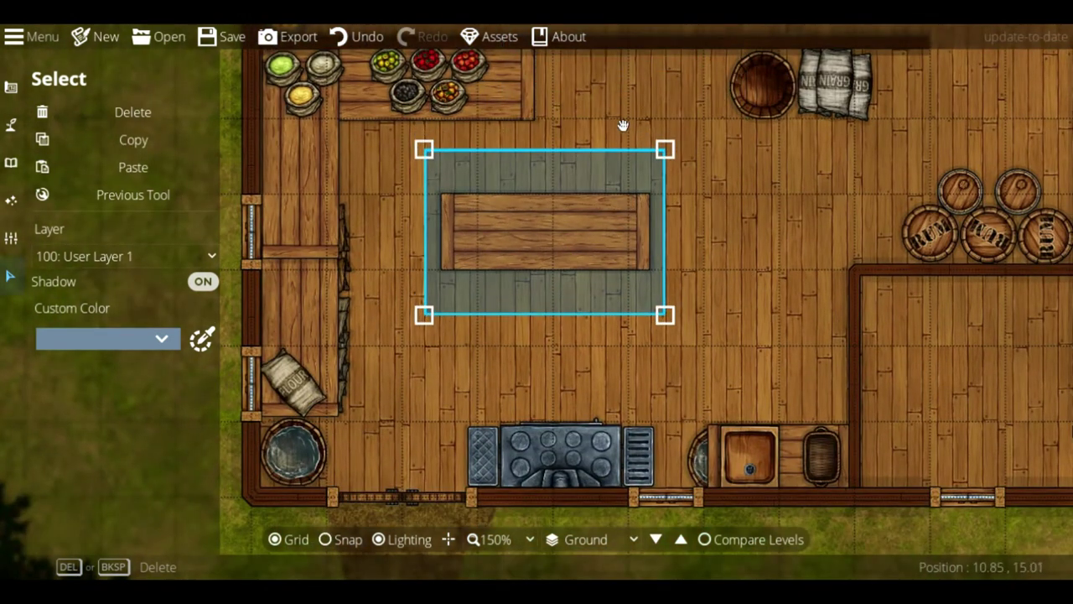
key(Delete)
Step: Move the empty barrel against the end of the shortened counter and delete the grain sacks along the upper wall
drag(762, 84, 565, 84)
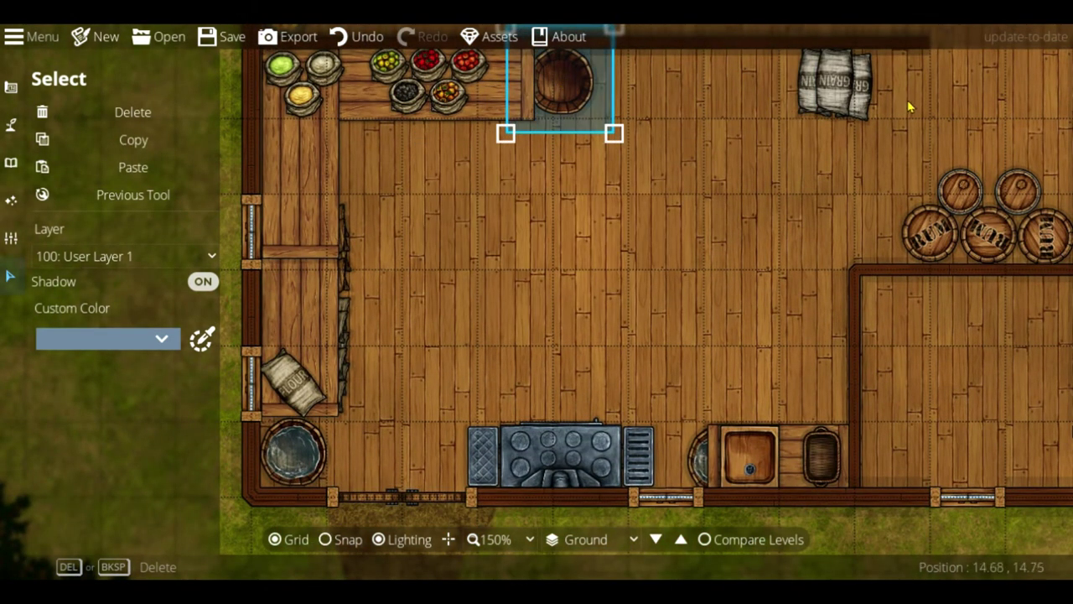
middle_drag(615, 248, 598, 283)
click(784, 146)
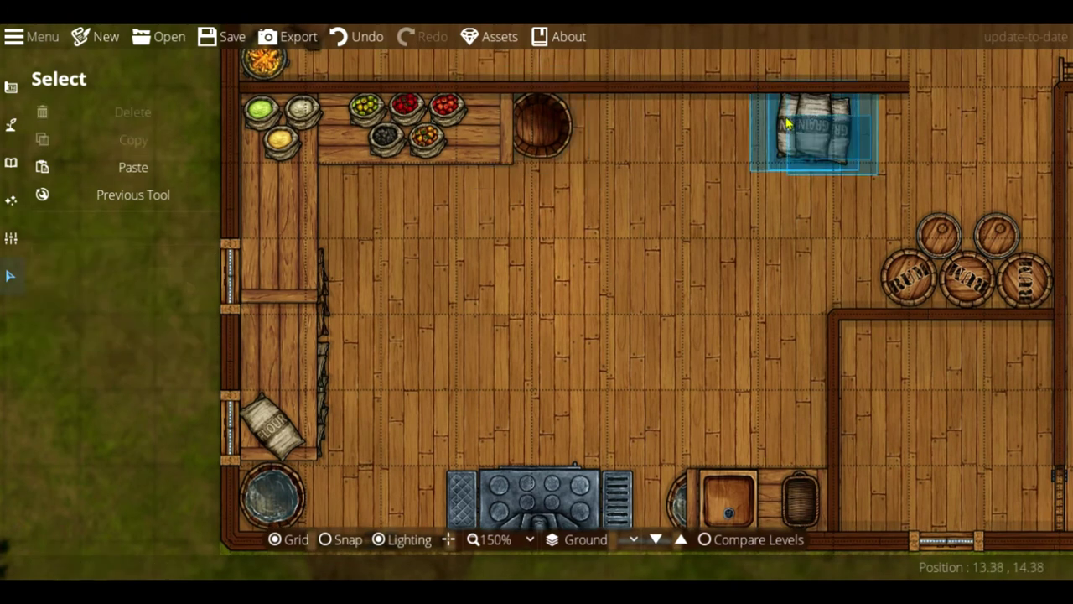
drag(784, 146, 473, 193)
key(Delete)
Step: Place grey tied sacks on the counters and a row of wooden crates rotated 90 degrees along the wall beside the barrel
click(11, 163)
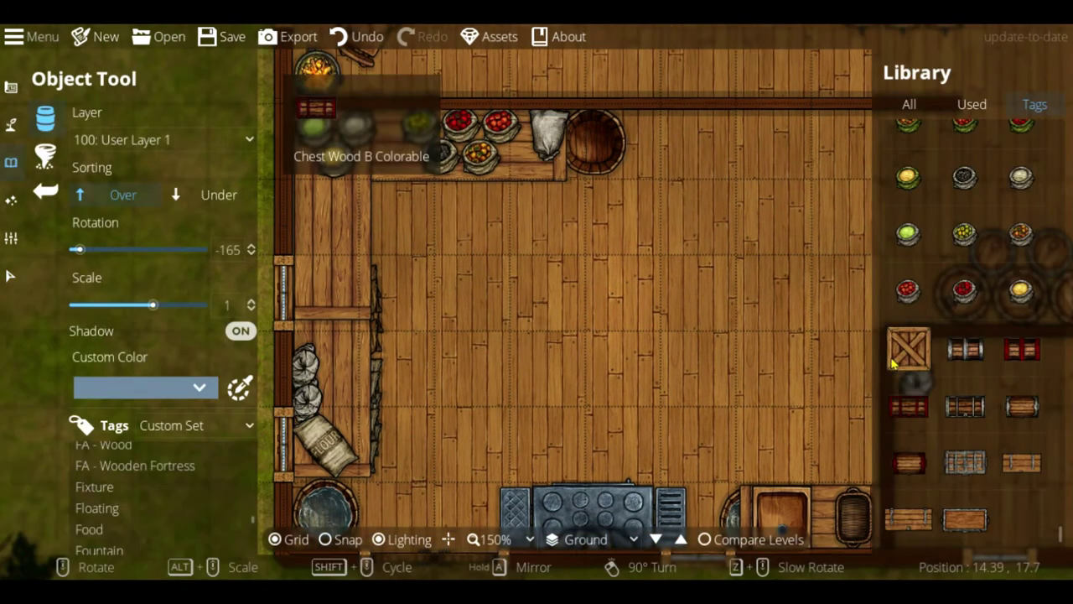
click(909, 348)
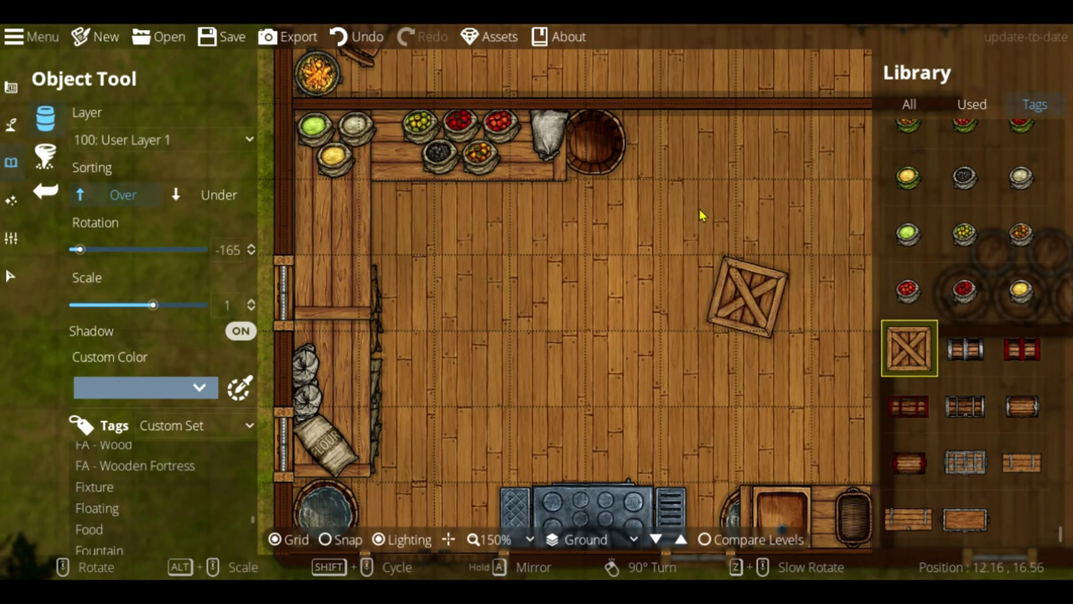
scroll(682, 164, up, 5)
click(677, 149)
click(744, 153)
click(811, 147)
middle_drag(755, 243, 562, 292)
click(525, 186)
click(596, 186)
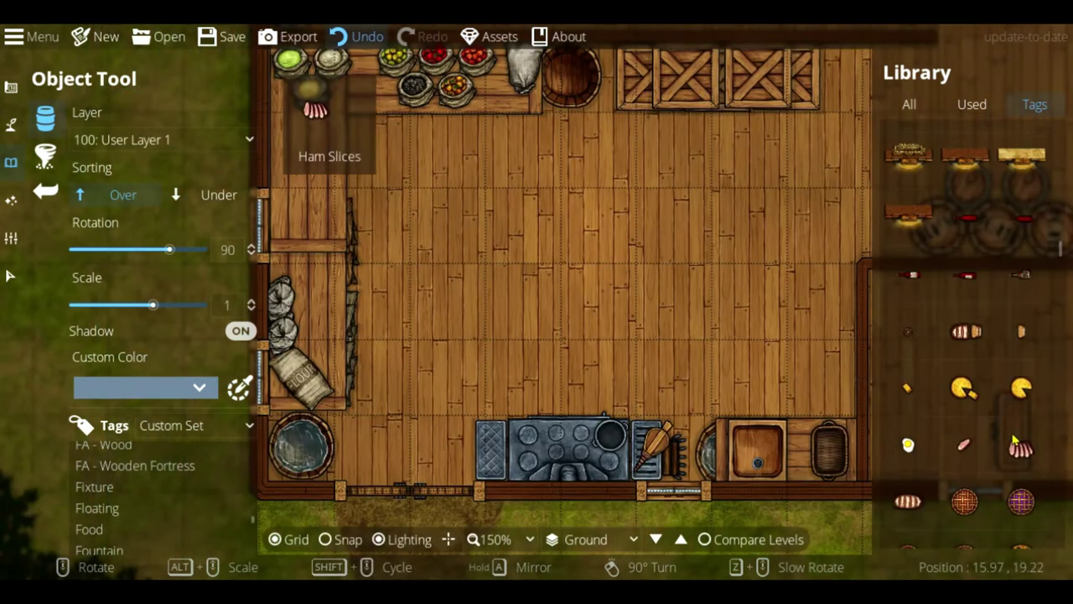
Step: Place two Pie 2 Purple pies on the rack at the stove's left end
scroll(964, 335, up, 3)
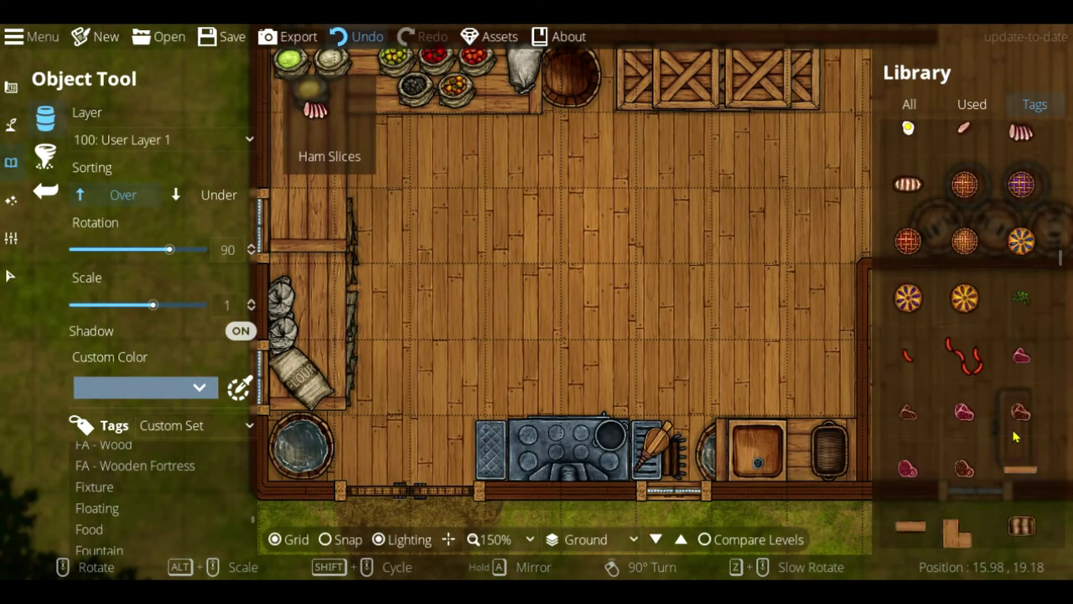
click(908, 298)
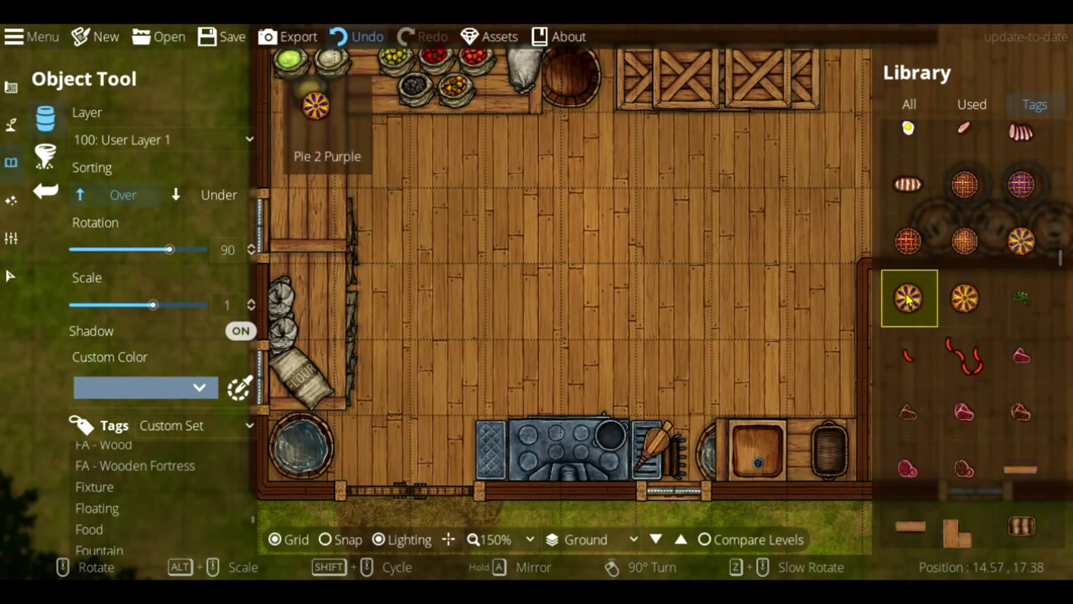
click(498, 455)
Step: Place a blue metal frying pan with a rotation of -180 on the stove's upper-left burner
scroll(977, 405, up, 7)
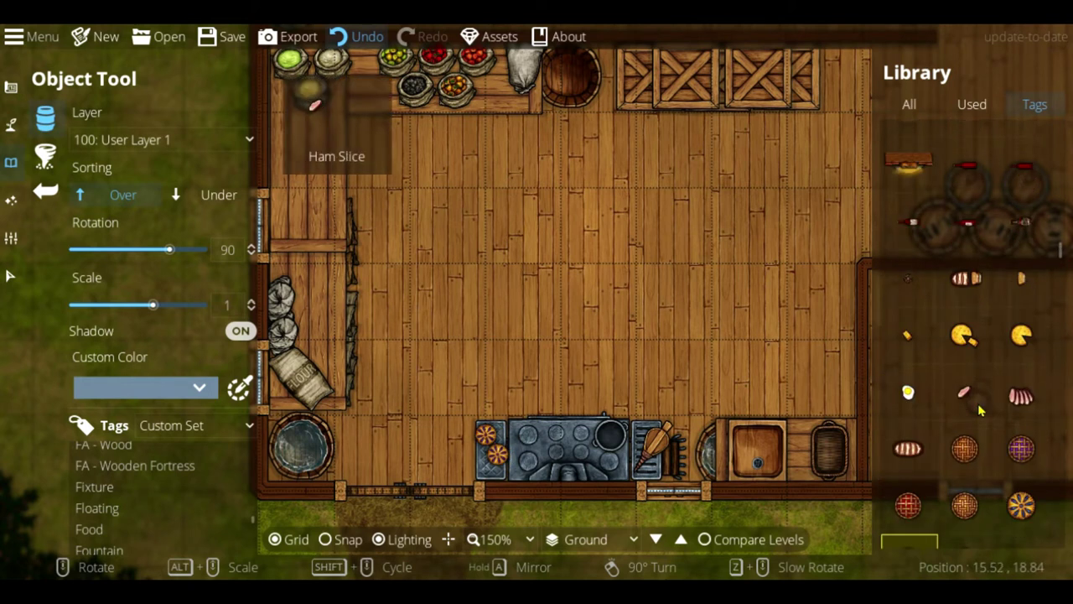
scroll(979, 409, up, 10)
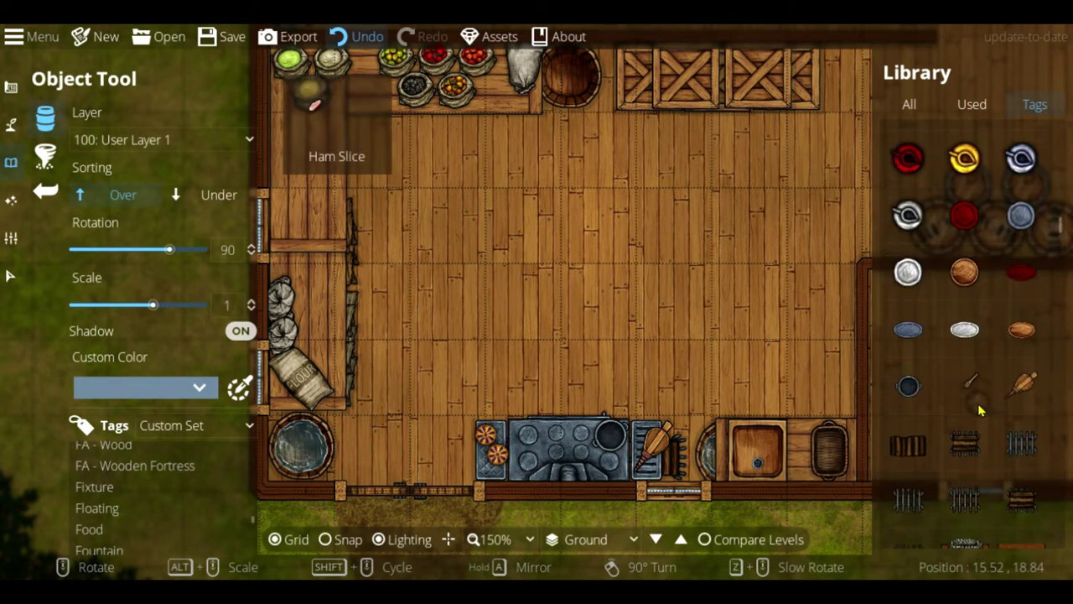
scroll(972, 344, up, 5)
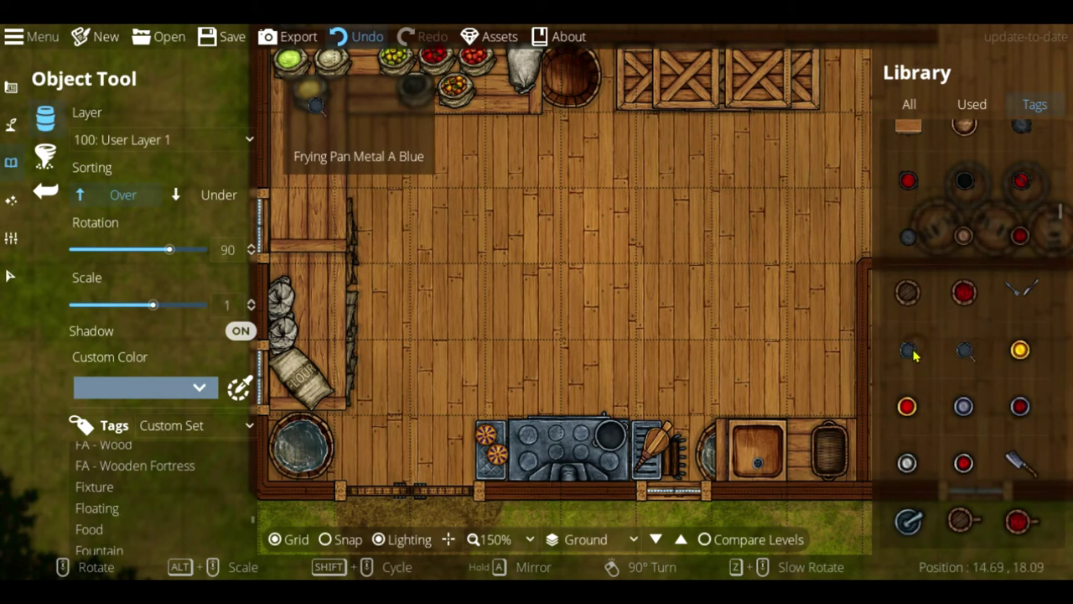
click(910, 352)
scroll(530, 442, up, 6)
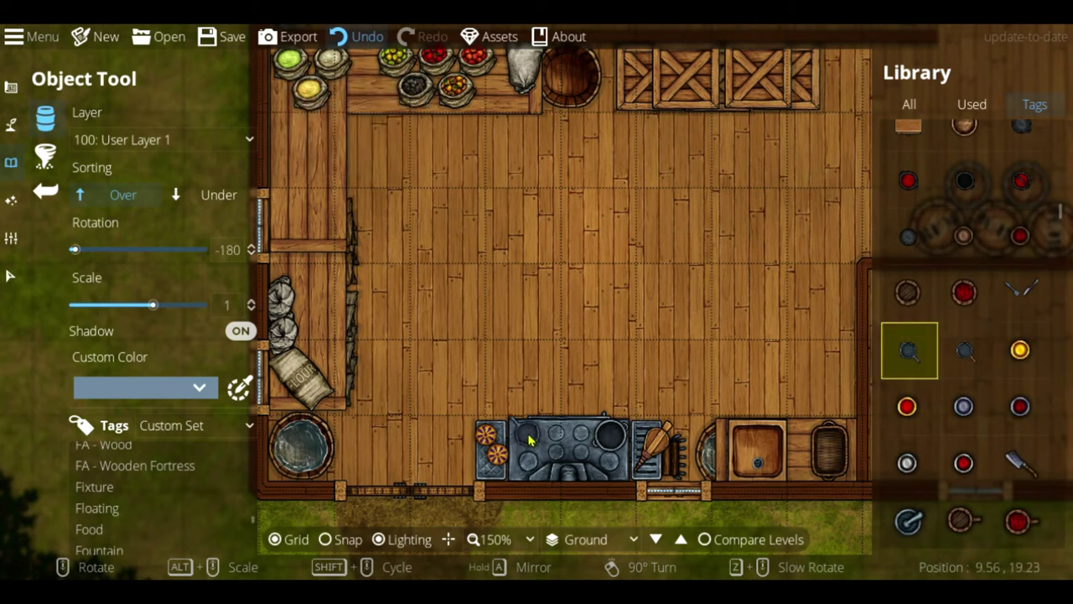
Step: Try a colorable pot on the stove, and delete it together with the large pot already beside the utensil rack
scroll(1001, 440, up, 2)
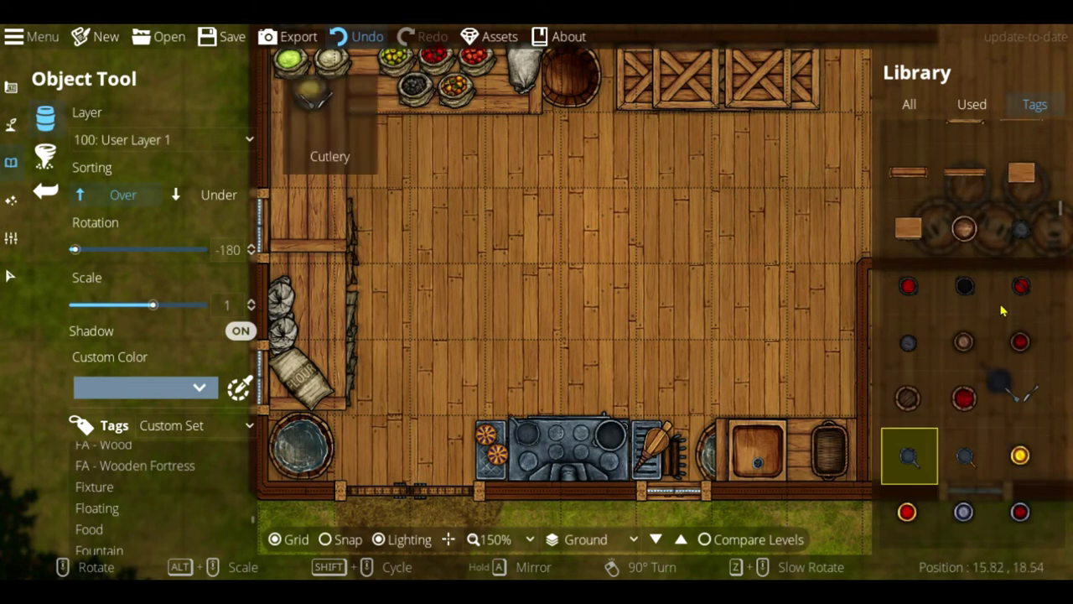
click(911, 287)
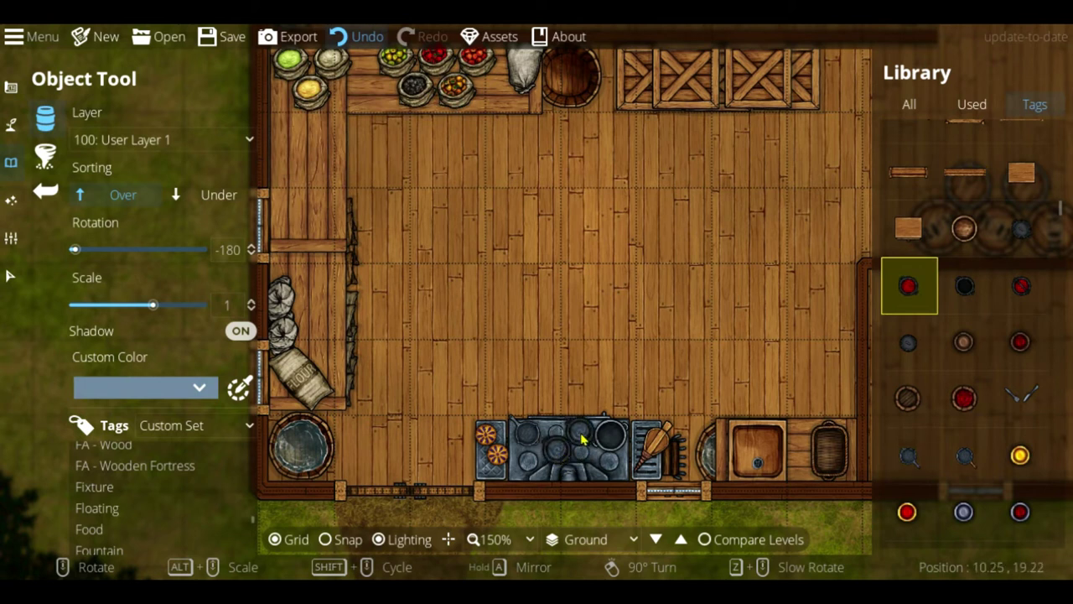
click(10, 276)
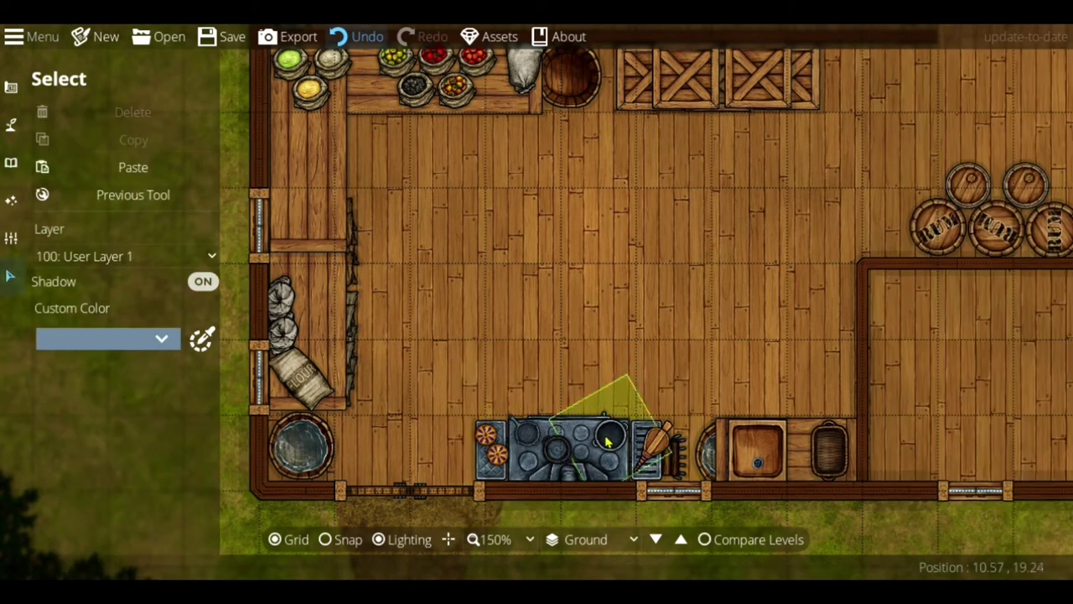
click(563, 455)
drag(562, 455, 617, 445)
key(Delete)
Step: Place a colorable pot in golden tan on the stove's right burner and a mortar and pestle at scale 1.7 beside the yellow sack
click(11, 162)
click(90, 114)
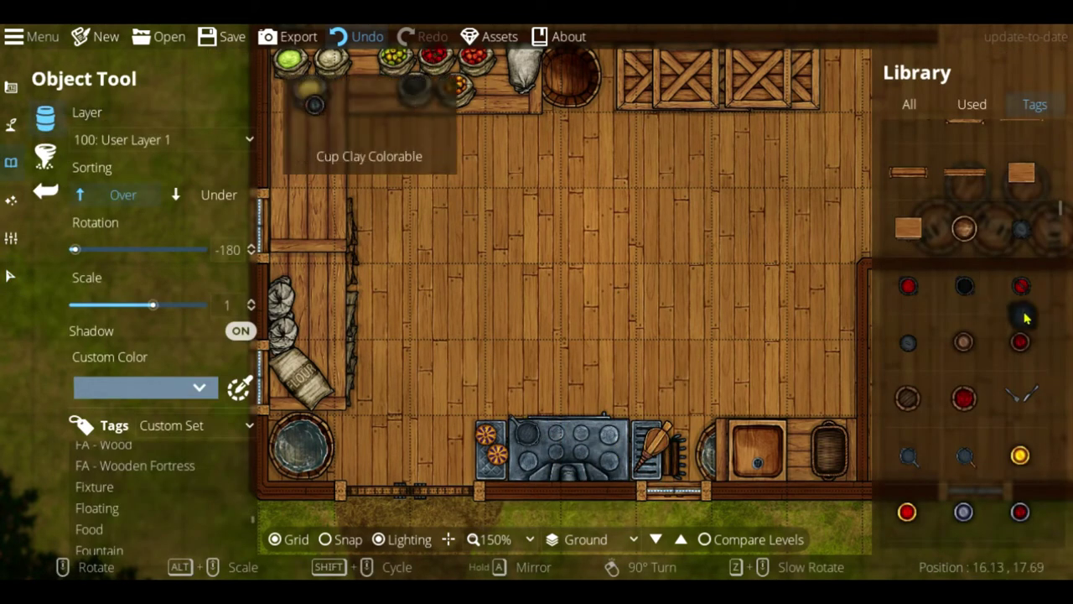
click(910, 286)
click(199, 391)
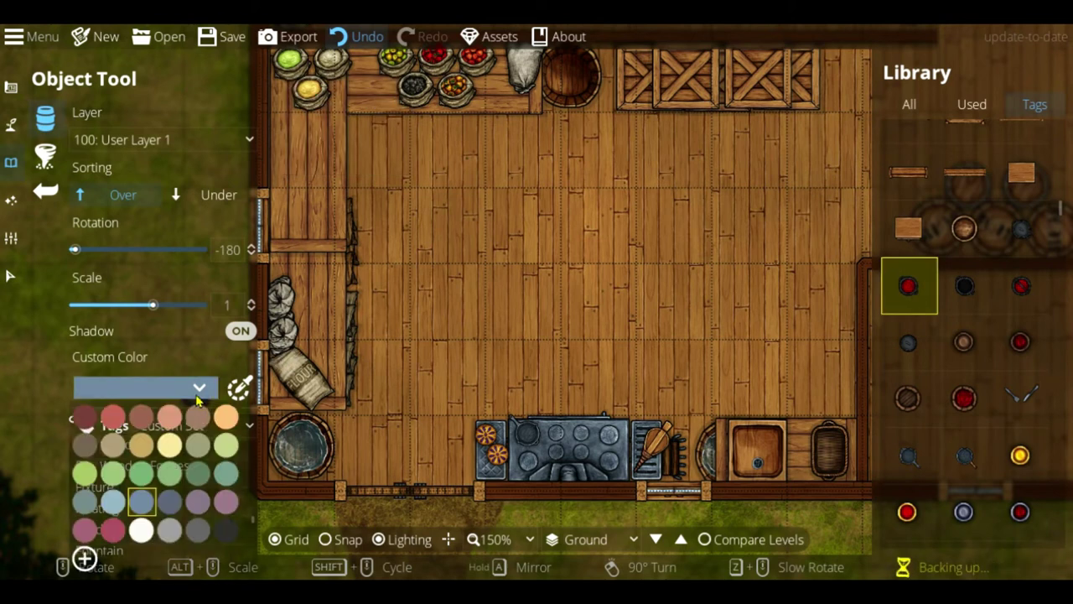
click(149, 447)
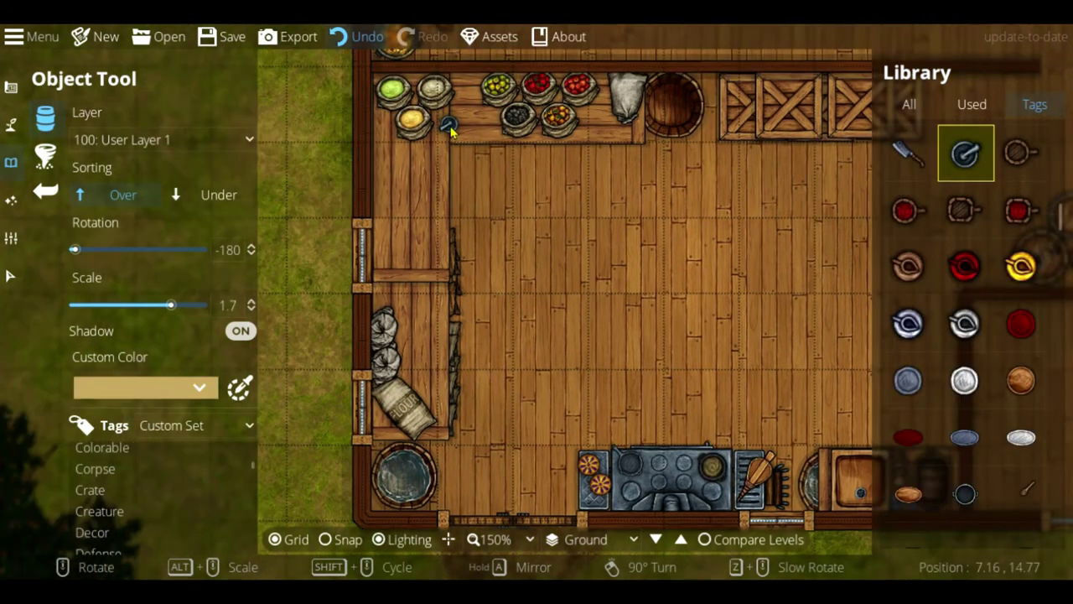
Step: Place a blue-silver jug on the stove's lower middle burner and a wooden spoon on the utensil rack
click(909, 323)
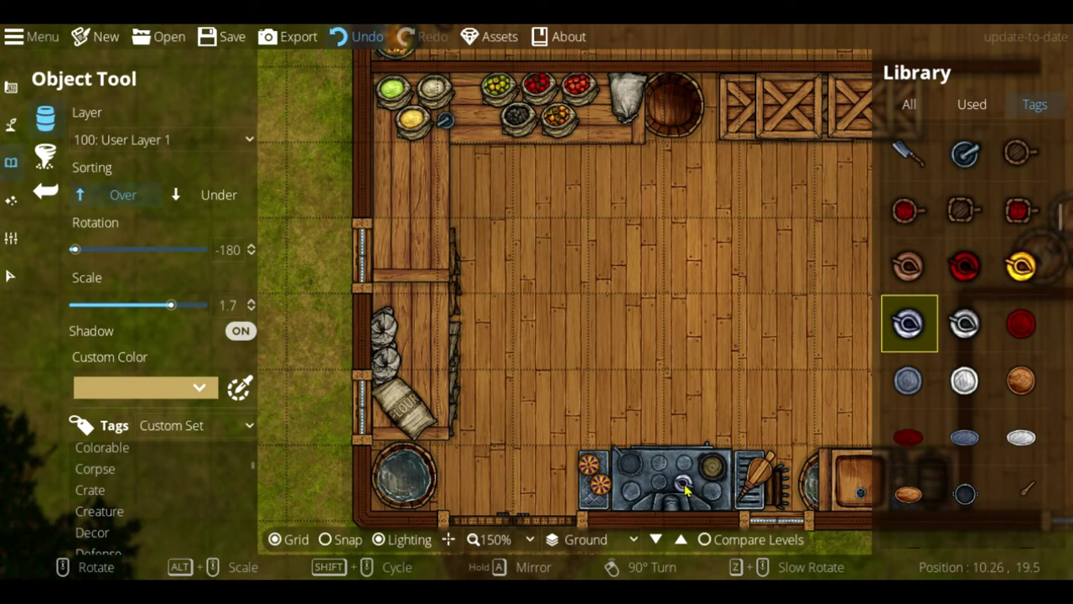
scroll(1023, 445, down, 1)
click(1023, 440)
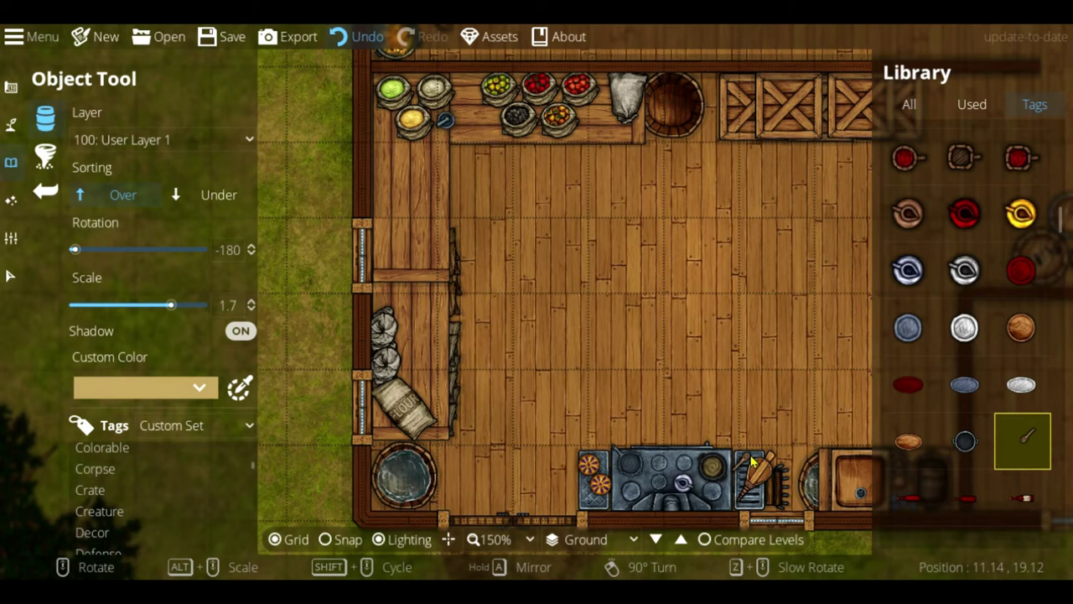
Step: Place three whole hams and a Cheese Wheel 2 below the sacks along the wall side of the left counter
scroll(960, 440, down, 5)
click(1021, 408)
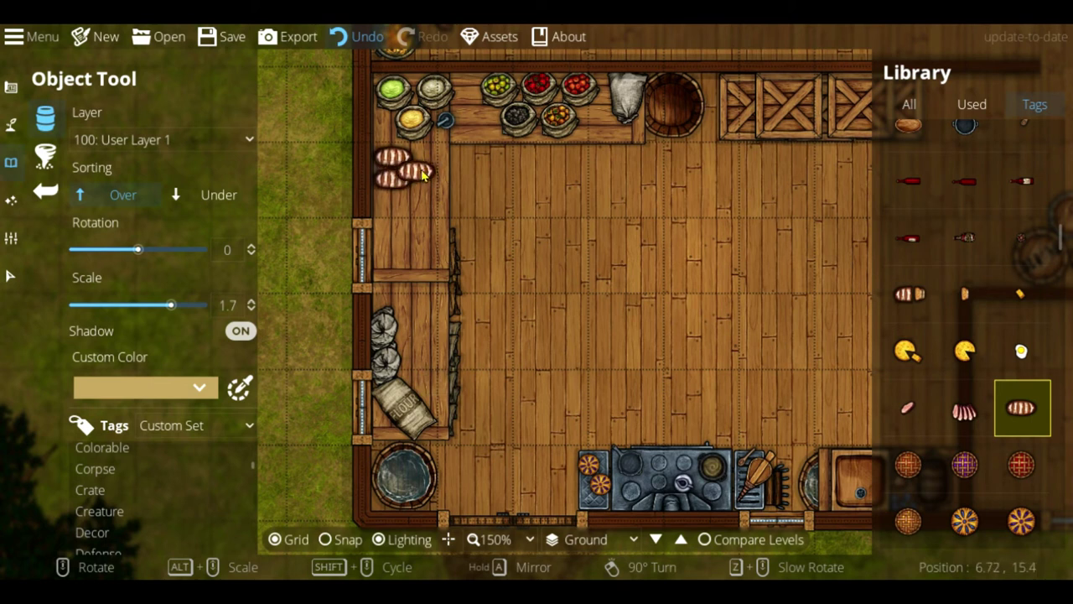
click(396, 173)
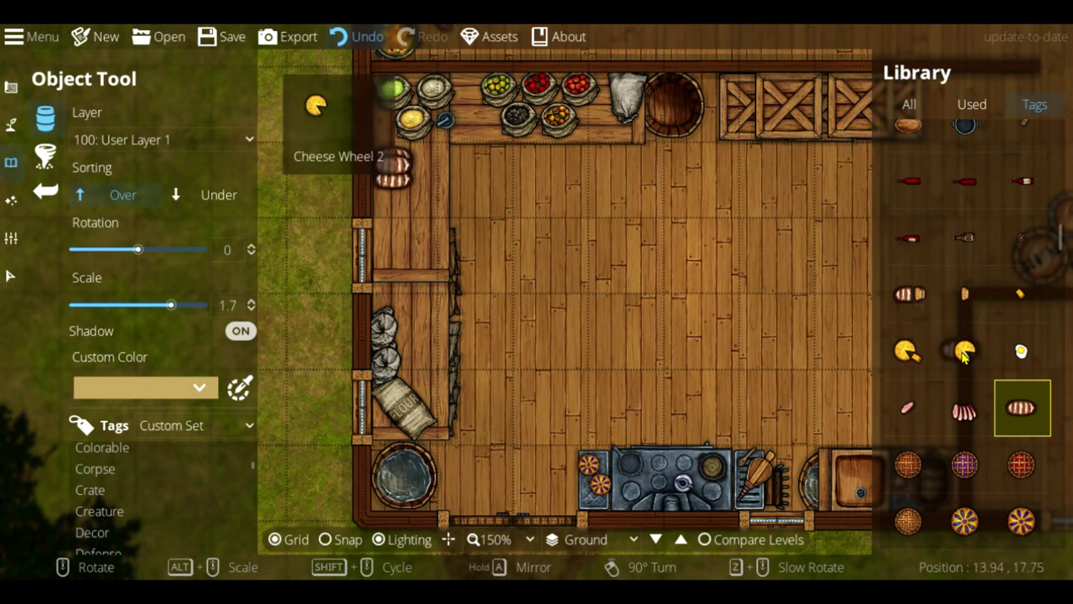
click(964, 352)
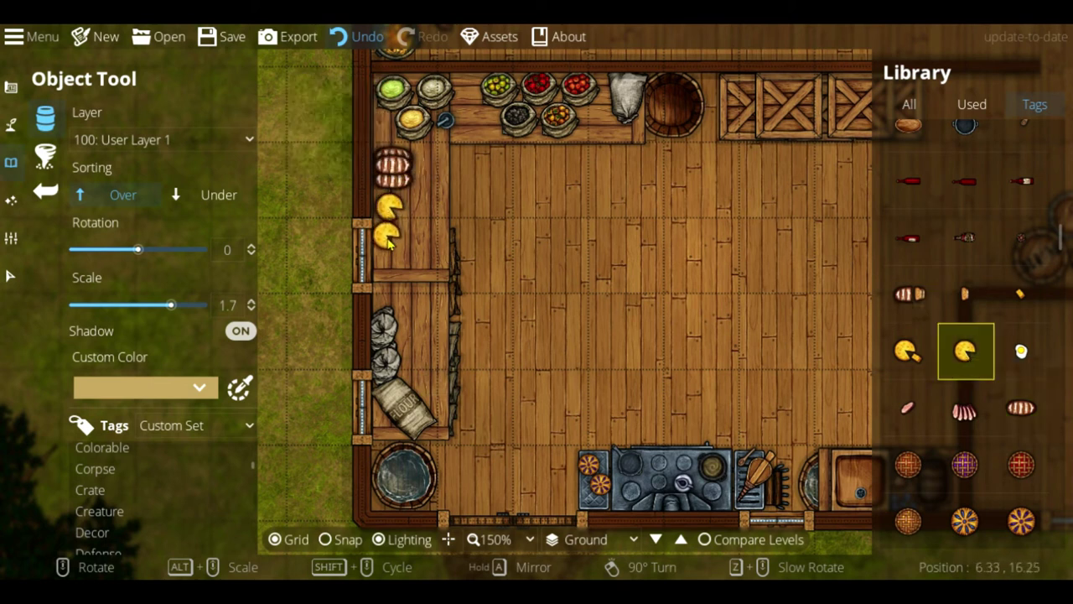
Step: Place an oval wooden platter at rotation -90 and scale 1.7 beside the cheese wheel and lay ham slices on it
scroll(400, 217, up, 6)
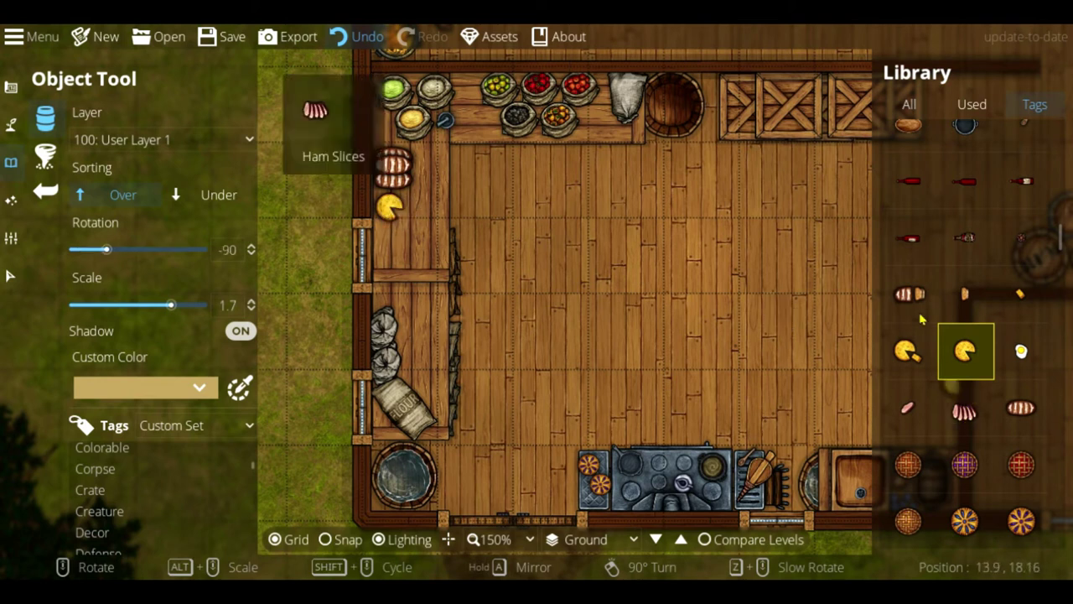
scroll(964, 402, up, 2)
click(909, 229)
click(424, 241)
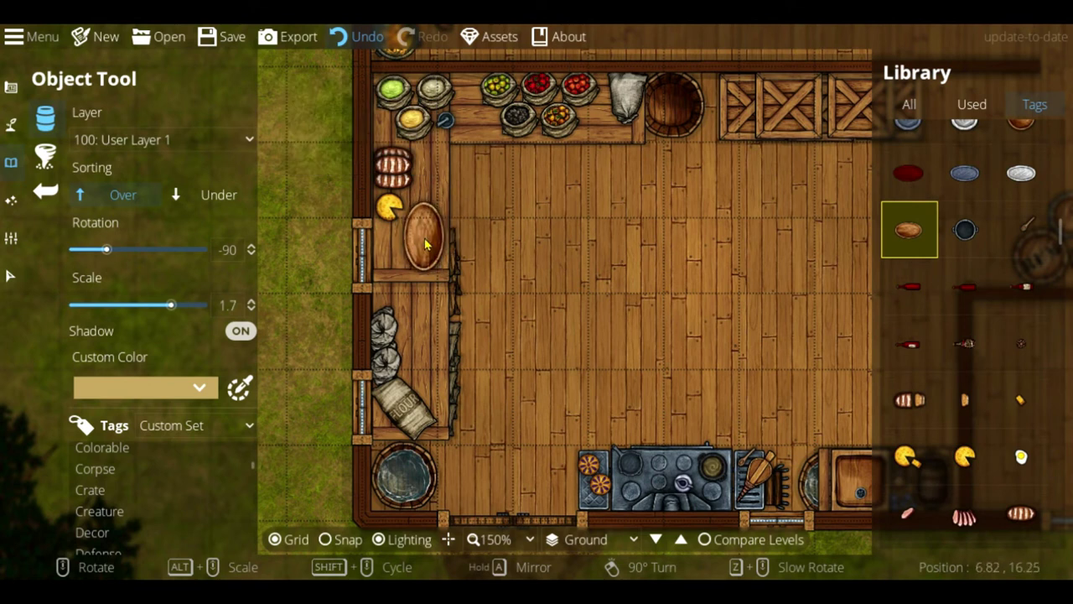
click(964, 515)
scroll(429, 243, down, 4)
Step: Place two fried eggs and a single ham slice in the frying pan on the stove
click(1021, 456)
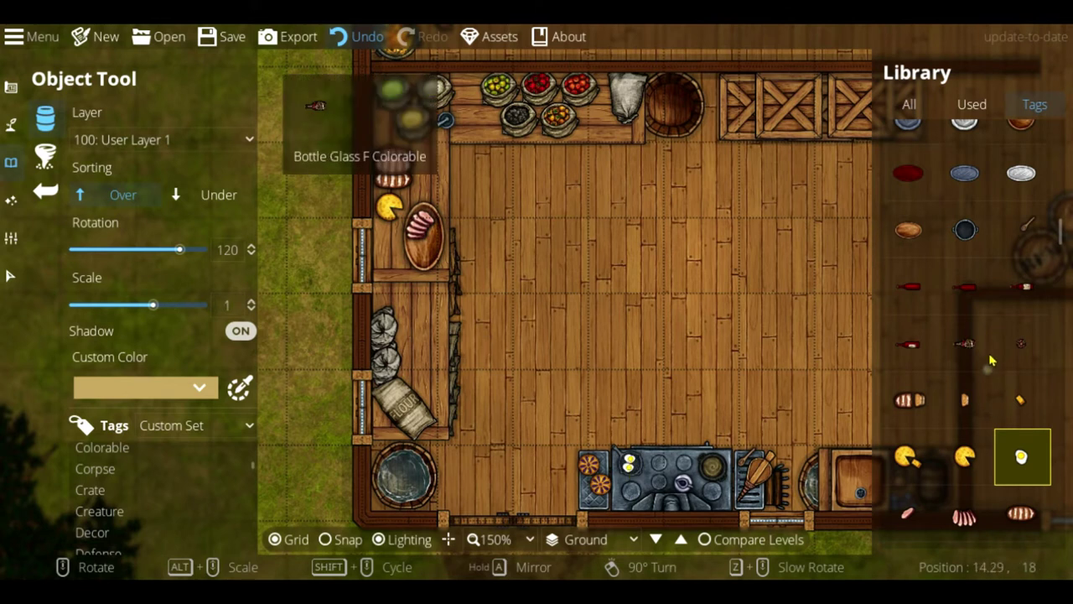
scroll(990, 359, down, 3)
click(908, 359)
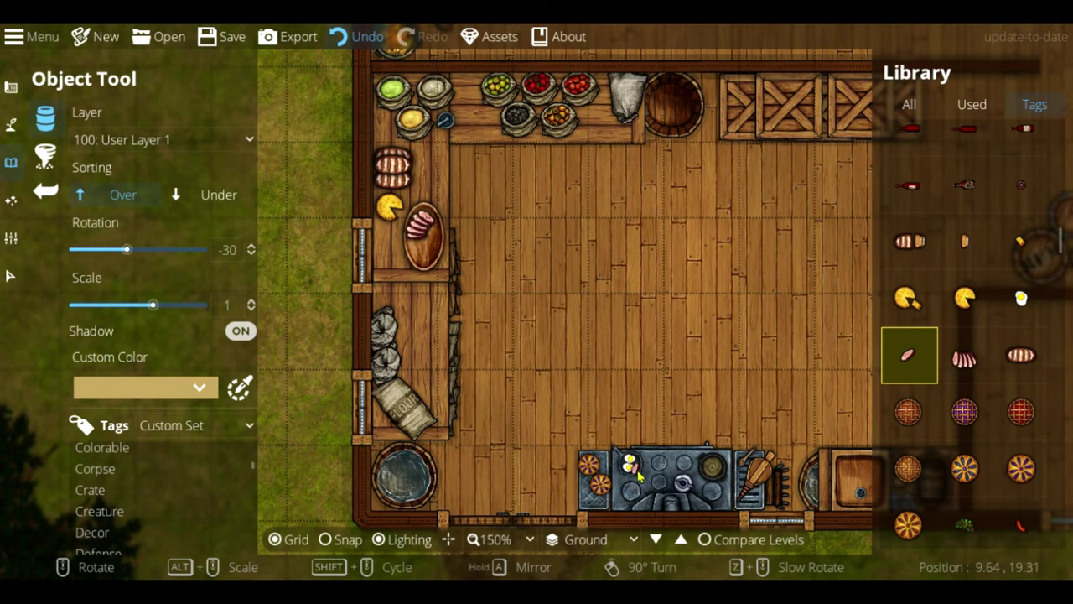
scroll(639, 476, up, 4)
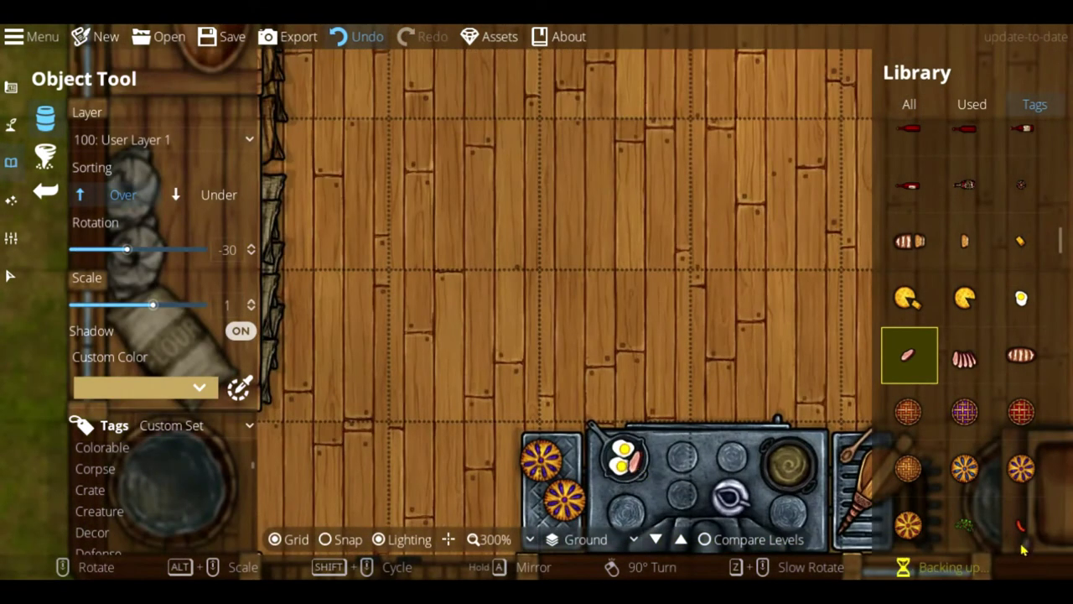
click(638, 465)
Step: Lay a string of sausages on the wooden platter below the ham slices
scroll(964, 487, down, 3)
click(909, 424)
middle_drag(586, 271, 683, 362)
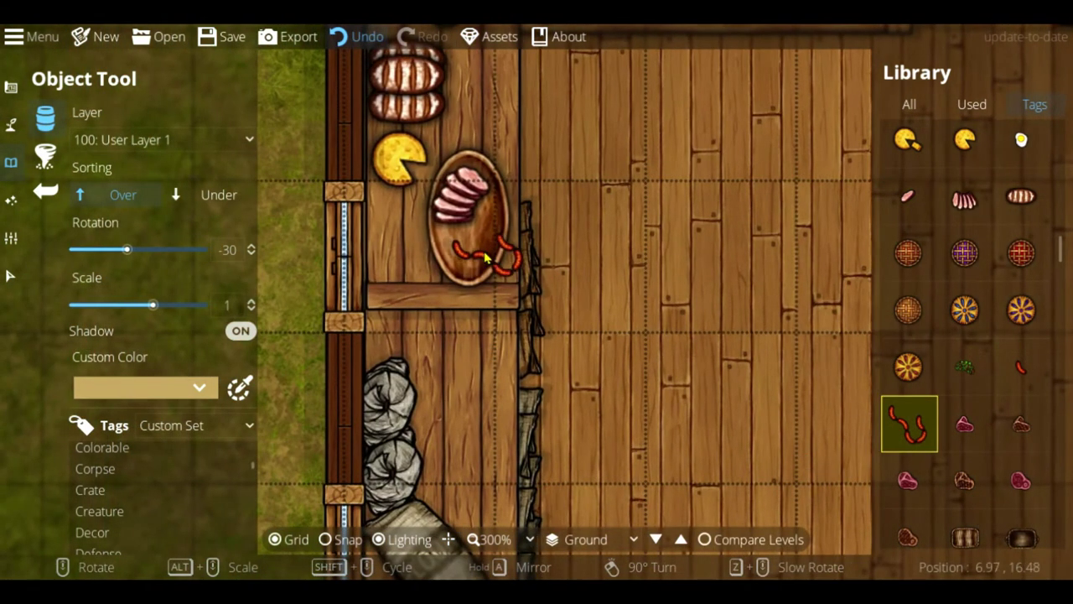
scroll(473, 244, up, 4)
click(473, 243)
Step: Place a second oval wooden platter at rotation 90 and scale 1.7 on the counter beside the grey tied sacks
shift+scroll(474, 243, down, 4)
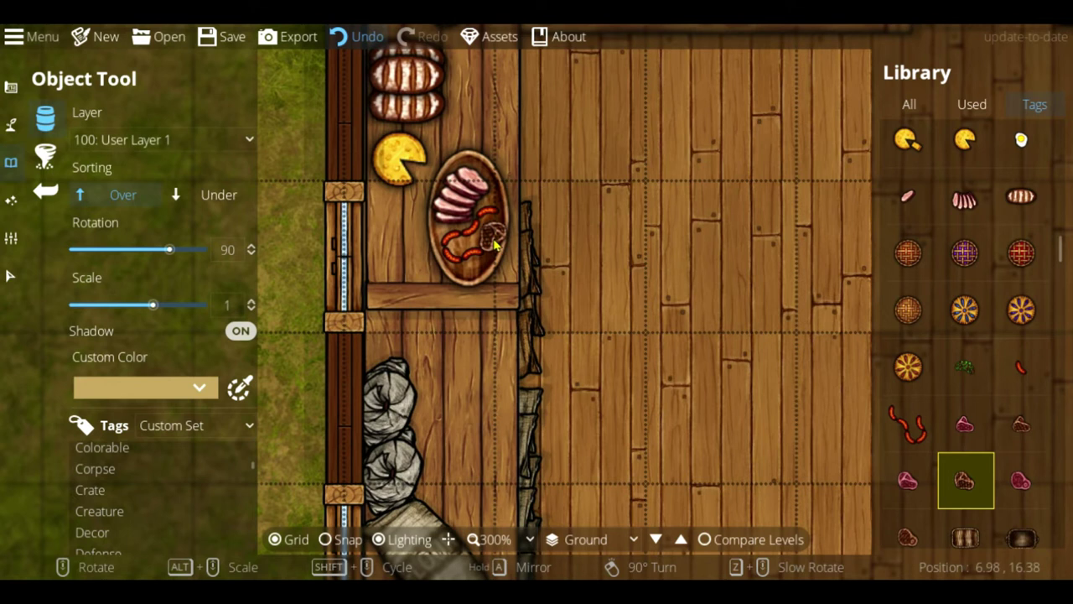
scroll(479, 352, down, 3)
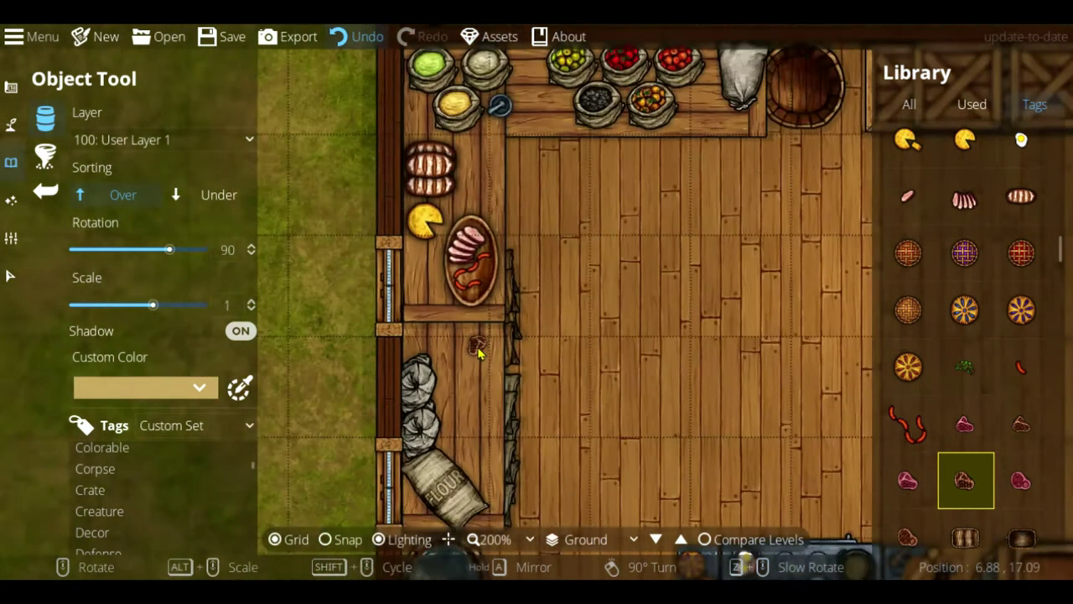
scroll(1035, 273, up, 3)
scroll(1035, 273, up, 3)
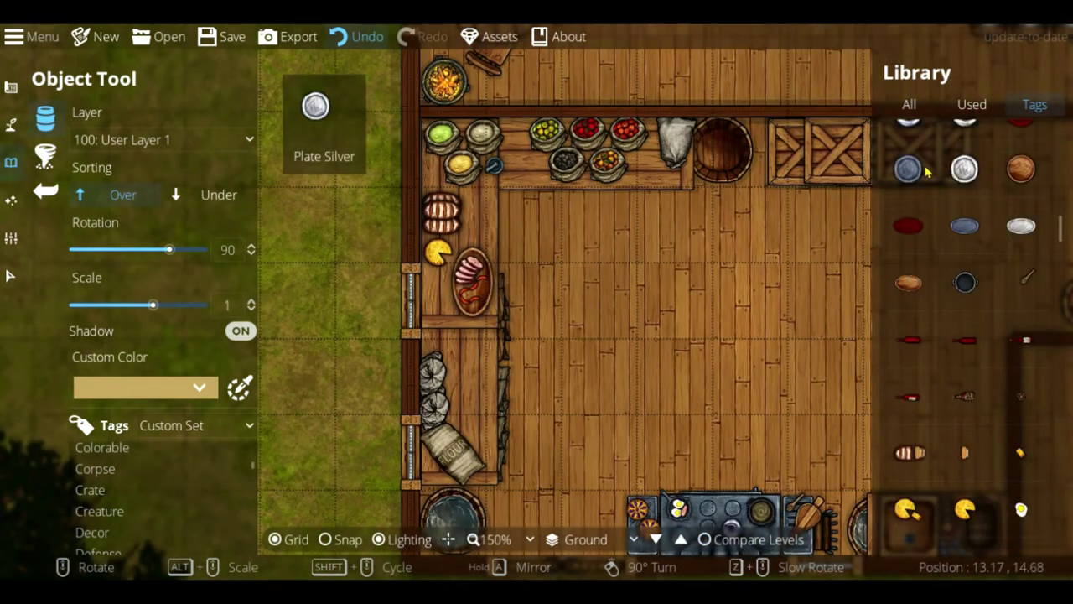
click(910, 169)
scroll(479, 375, up, 2)
alt+scroll(459, 354, up, 2)
click(910, 283)
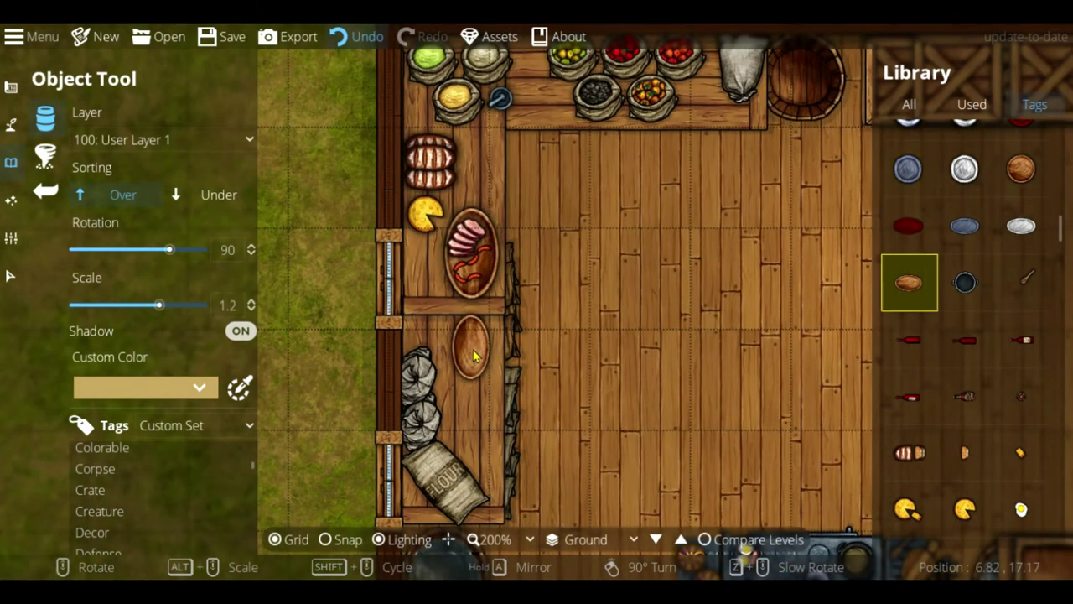
alt+scroll(476, 358, up, 5)
click(477, 358)
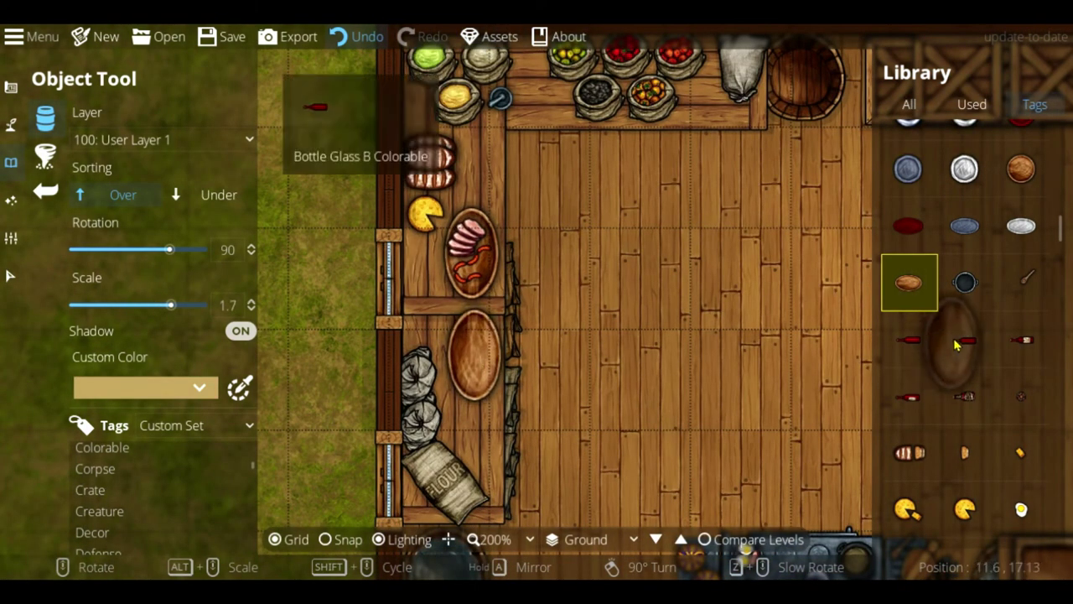
Step: Fill the second platter with cooked steaks and small sausages at scale 1.3
scroll(988, 344, down, 5)
scroll(987, 344, down, 1)
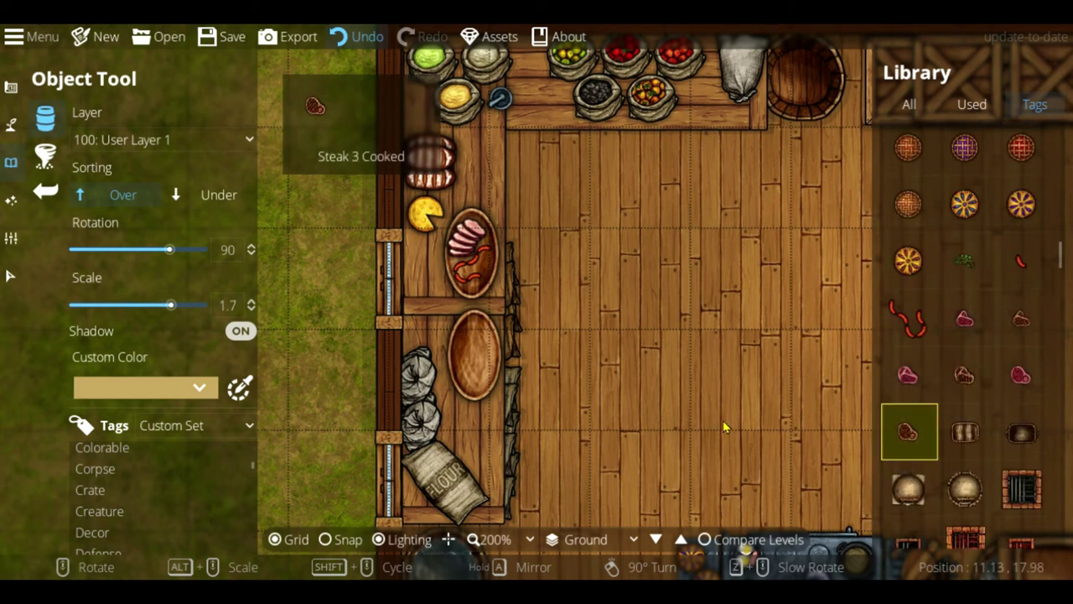
click(908, 431)
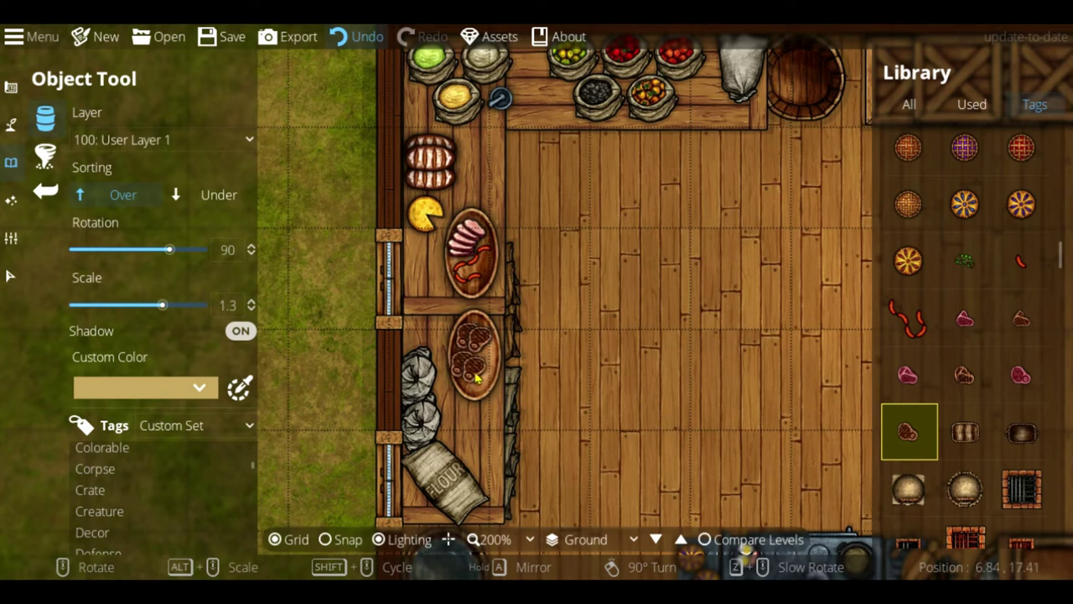
click(475, 379)
click(1022, 261)
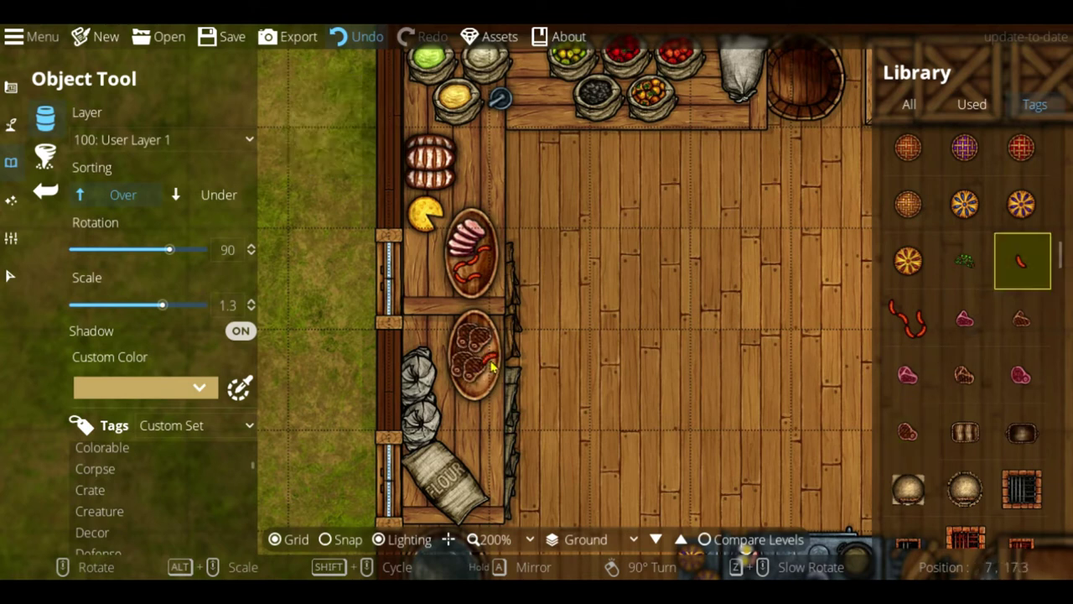
Step: Place a cleaver at rotation -90 and scale 1.3 on the counter beside the whole hams
scroll(990, 324, up, 5)
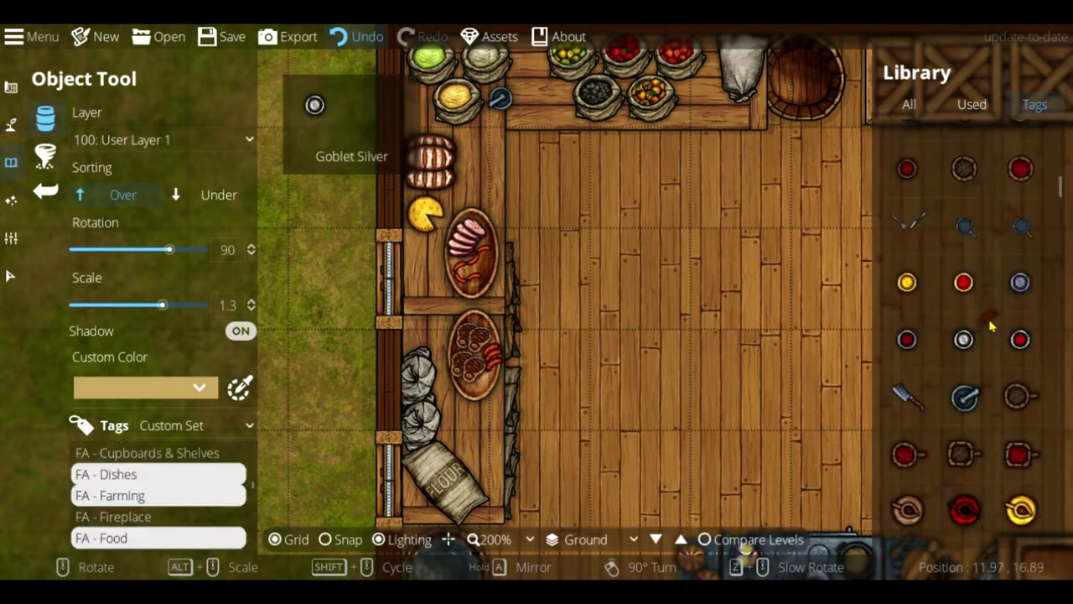
click(910, 397)
right_click(496, 230)
right_click(494, 210)
click(488, 177)
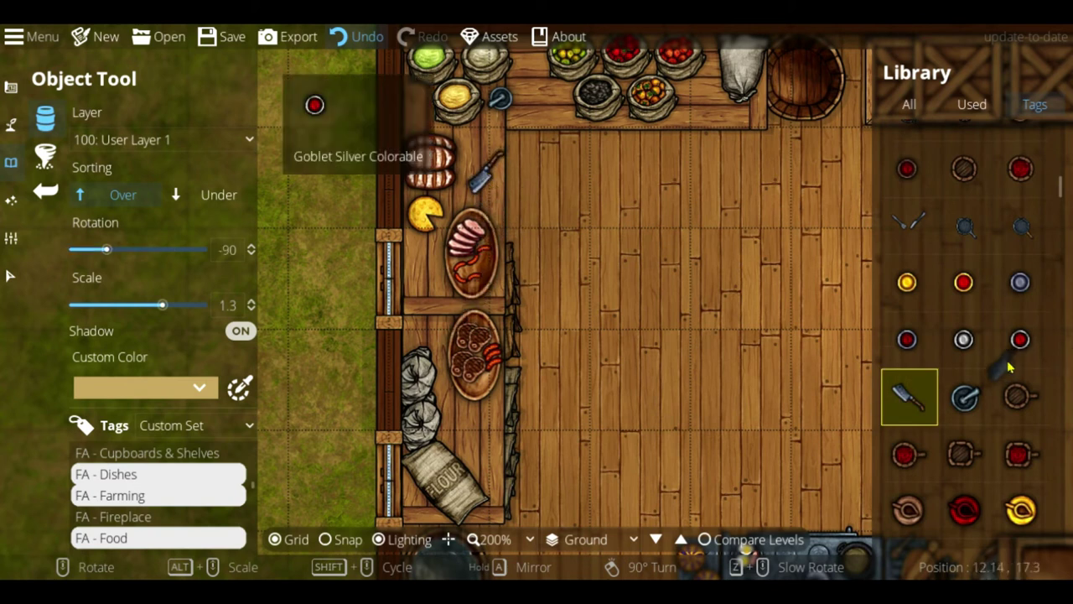
Step: Place two green cabbages at rotation -90 and scale 0.9 on the counter between the steak platter and the flour sack
scroll(1008, 366, down, 8)
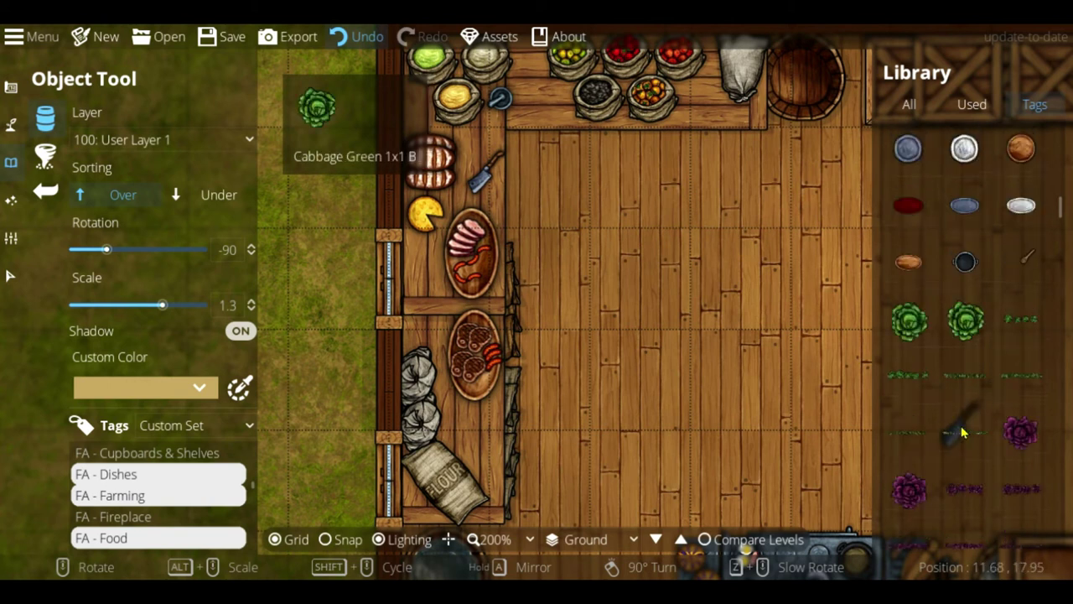
click(910, 266)
alt+scroll(469, 434, down, 4)
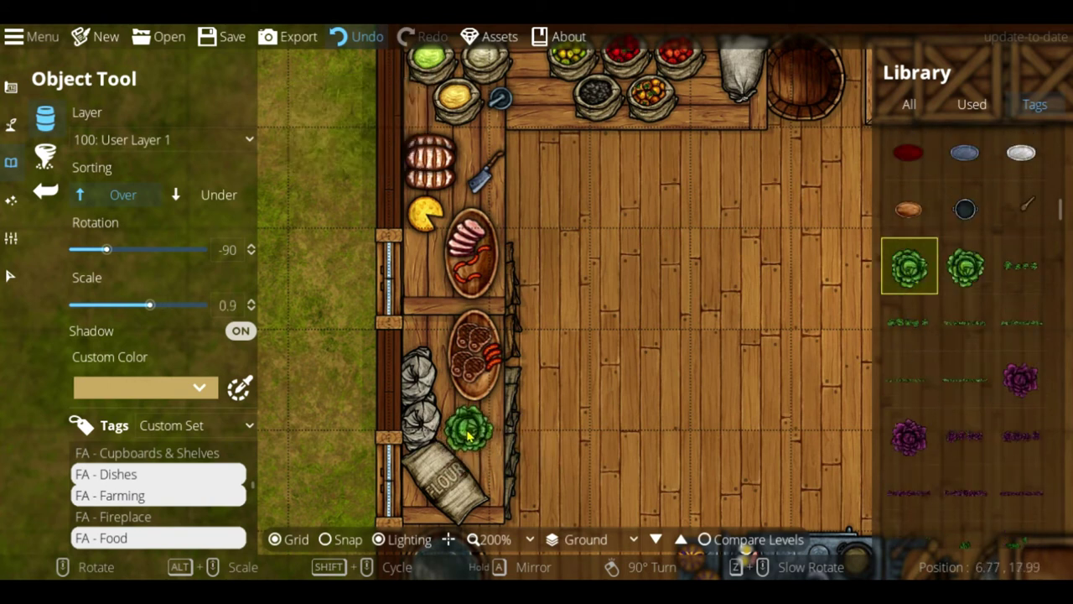
click(473, 434)
Step: Place a pumpkin at rotation -90 and scale 0.2 on the counter just below the cut cheese wheel
scroll(1023, 251, down, 5)
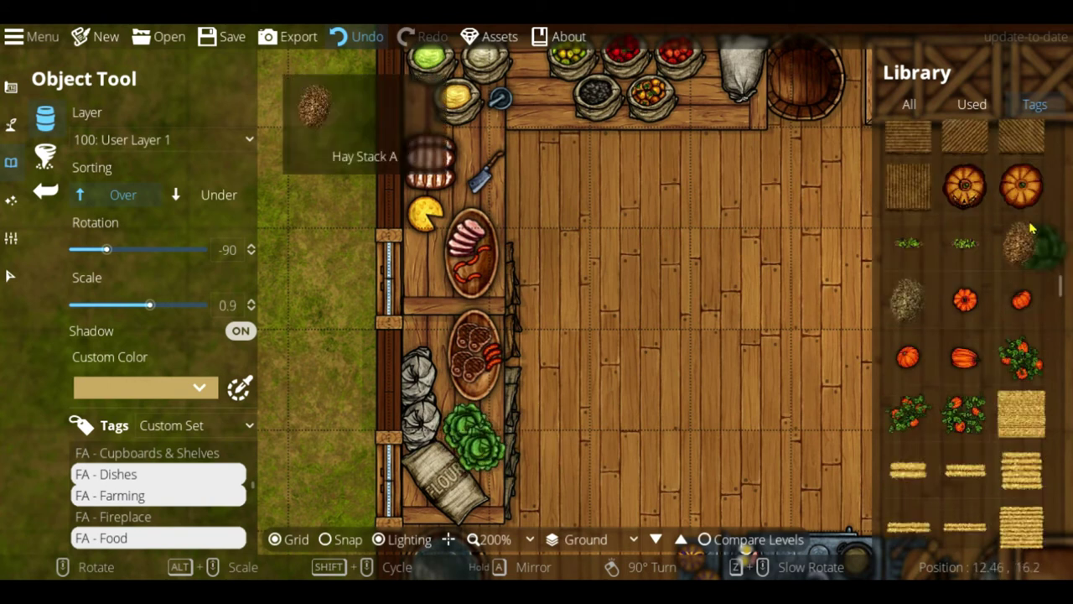
click(1023, 189)
alt+scroll(671, 360, down, 7)
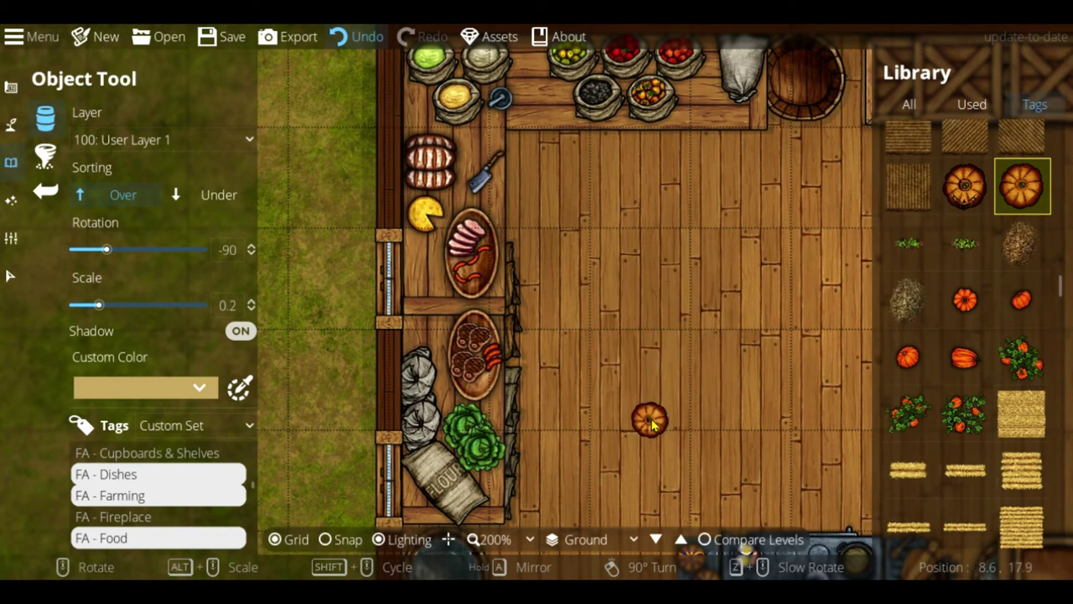
middle_drag(648, 409, 580, 302)
middle_drag(629, 354, 786, 468)
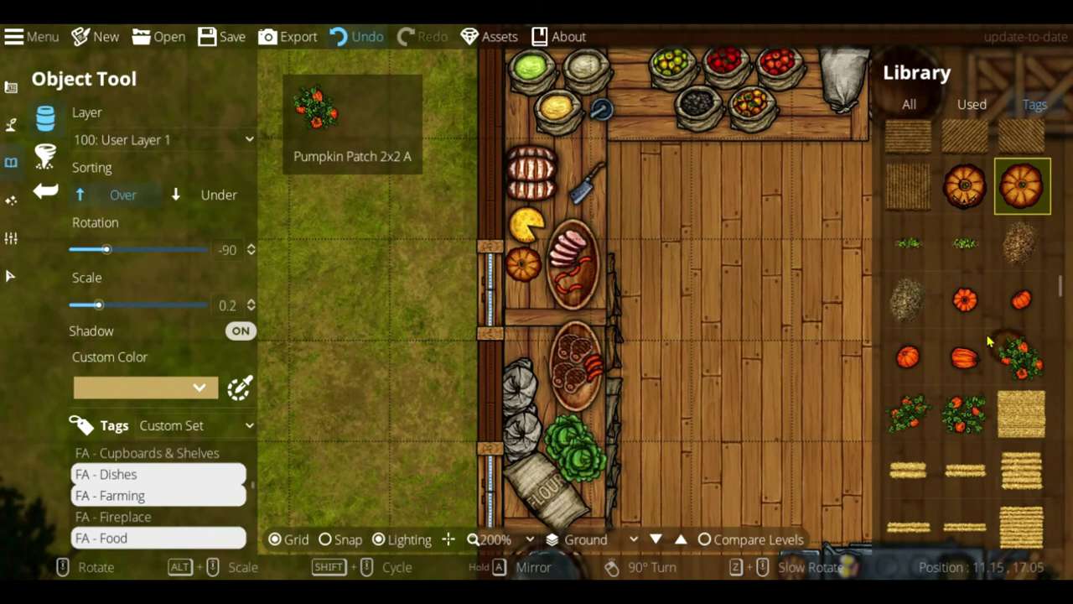
Step: Fill the upper part of the wicker basket beside the sink with pale Spell Component Fungus pieces at scale 1.4
scroll(1006, 336, down, 10)
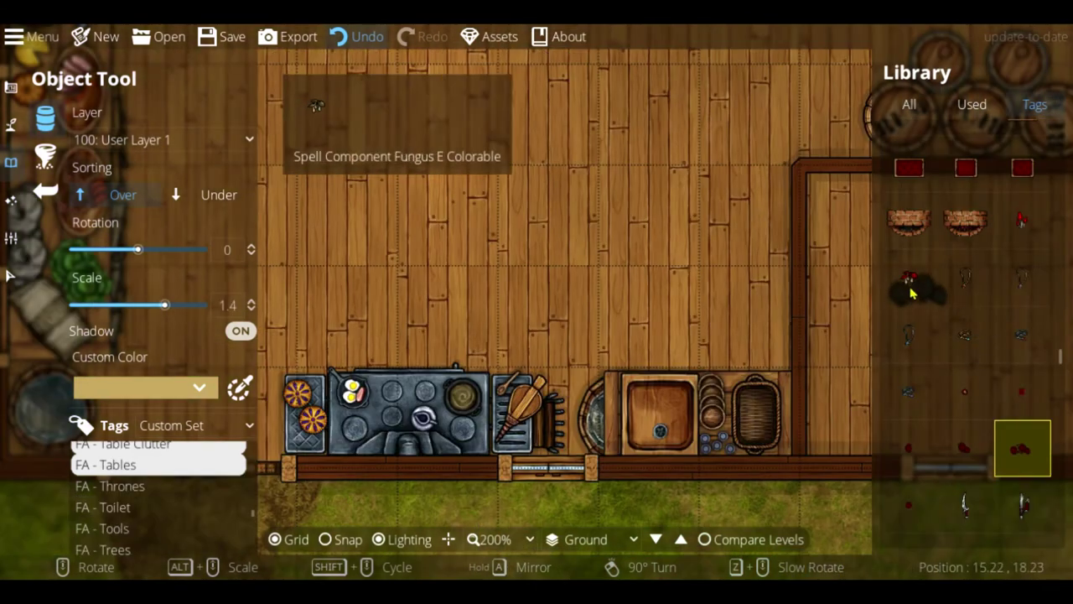
click(909, 277)
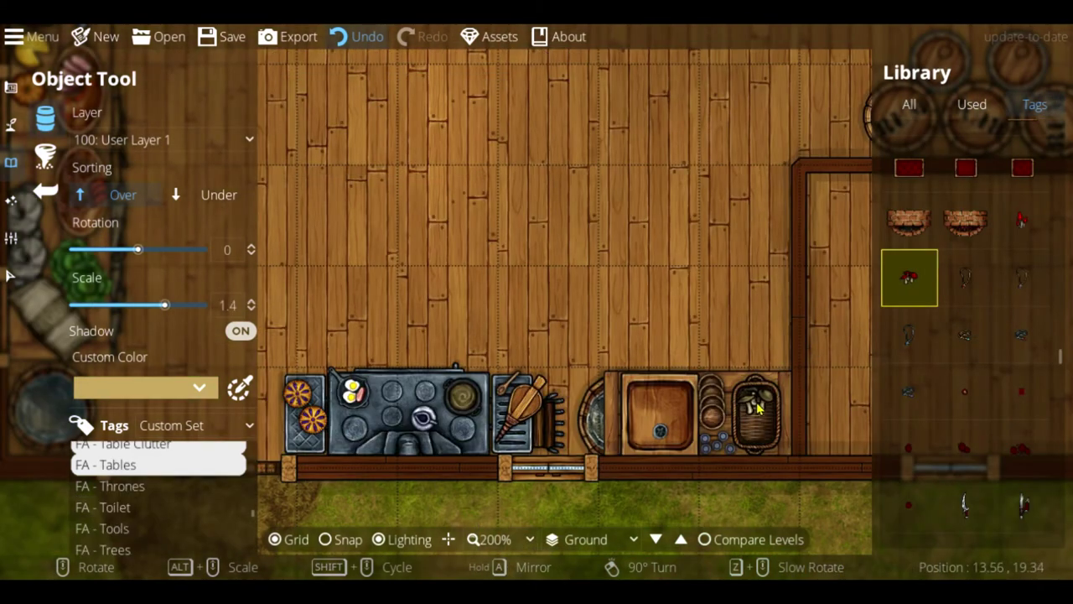
shift+scroll(763, 412, up, 1)
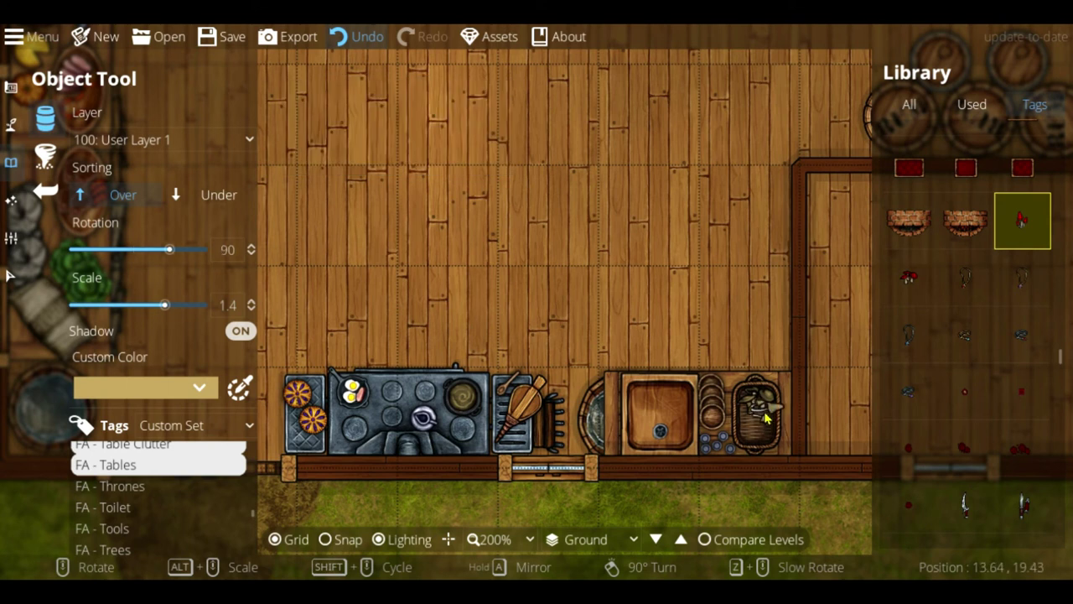
shift+scroll(771, 415, up, 2)
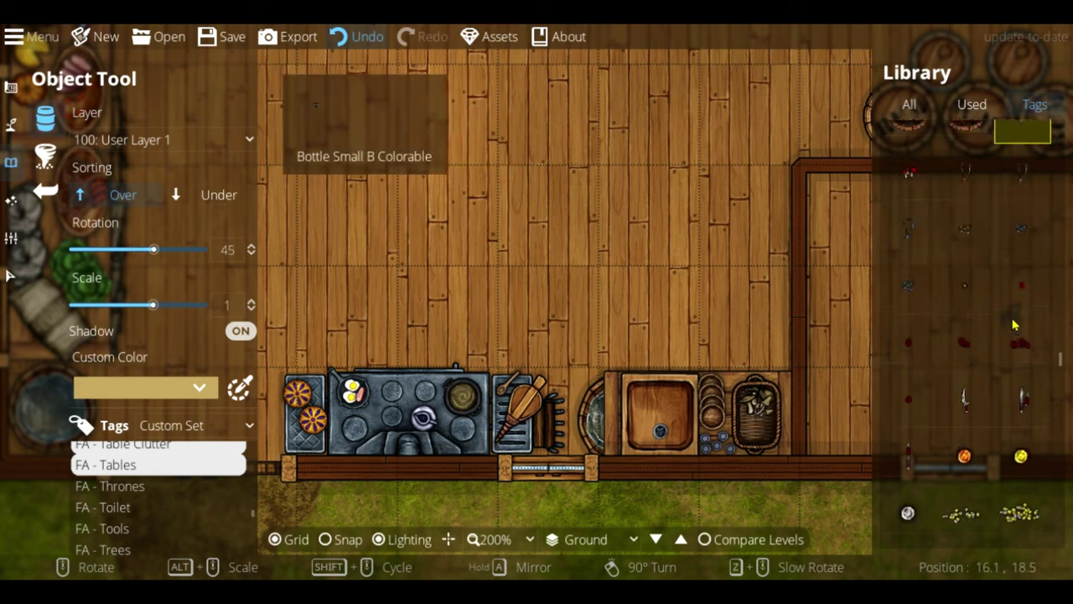
Step: Mix a bright crimson custom color and add a small flowering herb in it to the basket at rotation 45 and scale 1
click(199, 387)
click(116, 426)
shift+scroll(761, 430, up, 3)
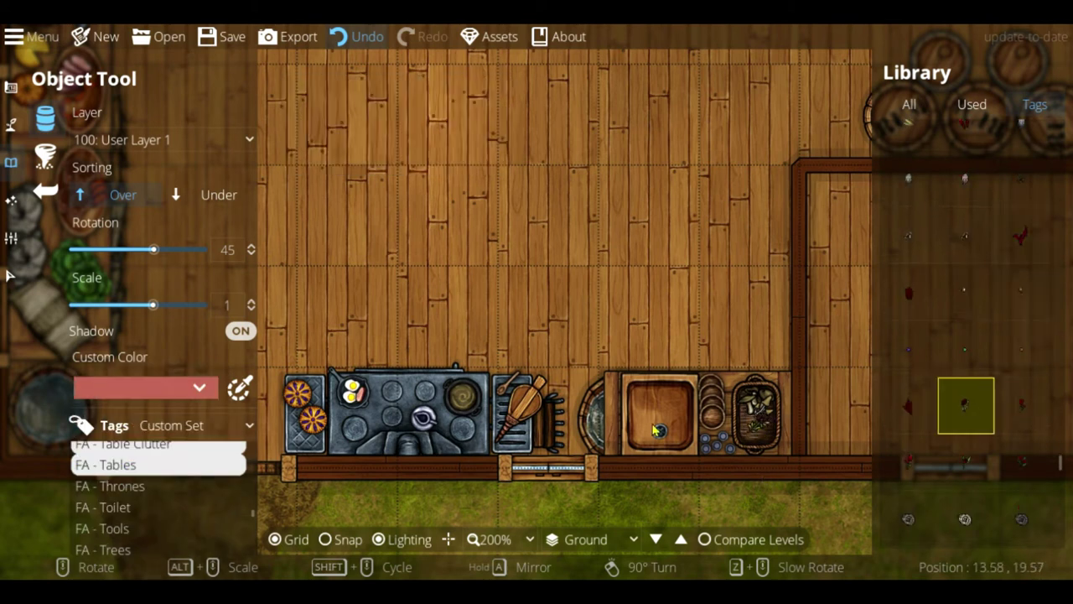
click(199, 388)
click(113, 530)
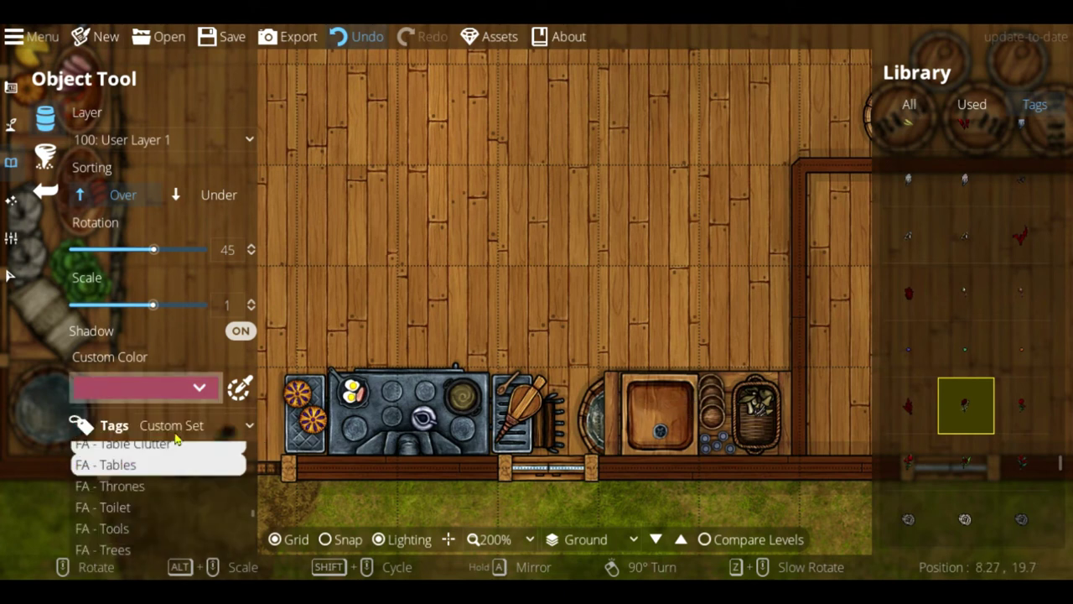
click(201, 389)
click(84, 557)
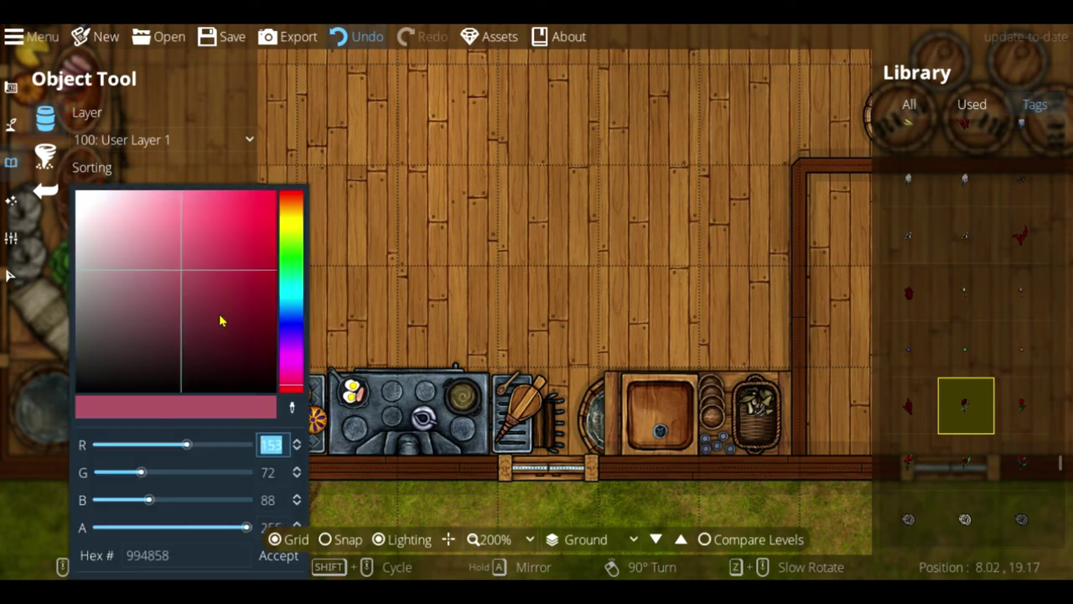
drag(223, 312, 264, 223)
click(276, 556)
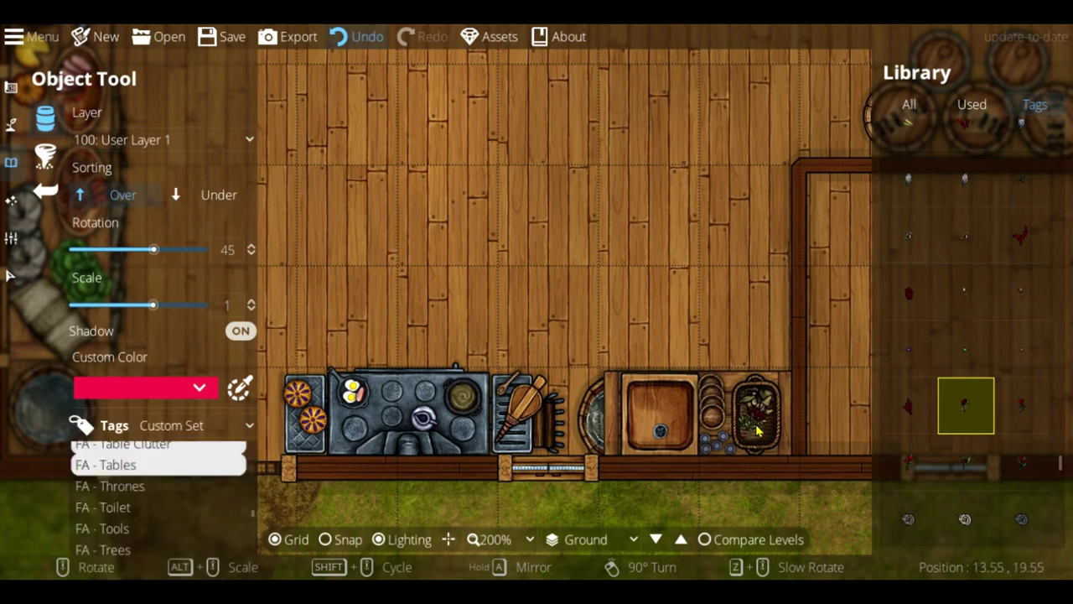
Step: Add Spell Component Flower E in slate grey to the lower part of the basket at rotation 45 and scale 1
click(1018, 464)
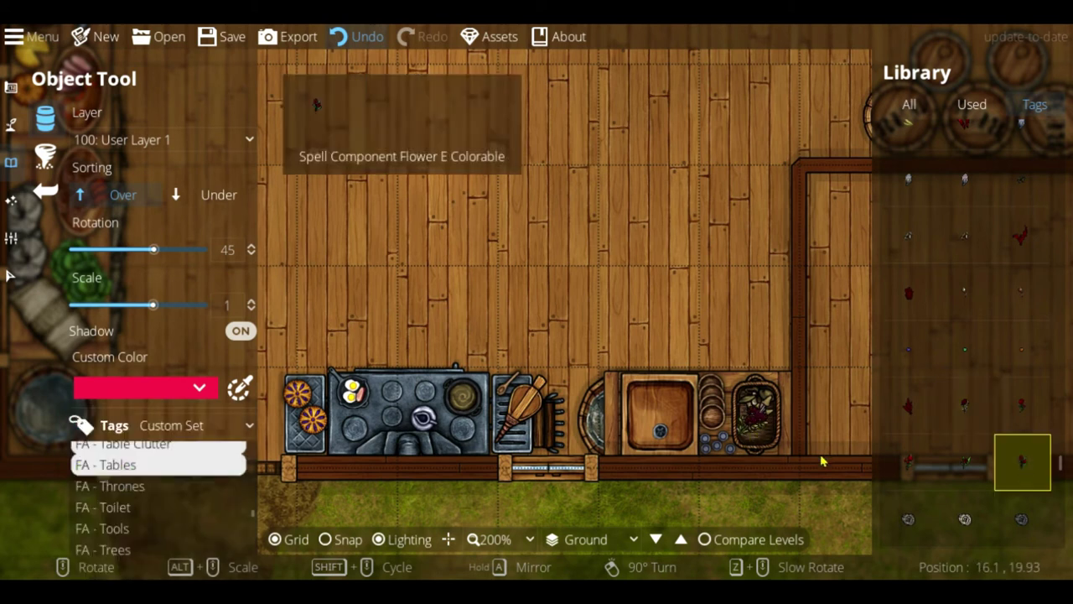
click(203, 386)
click(166, 501)
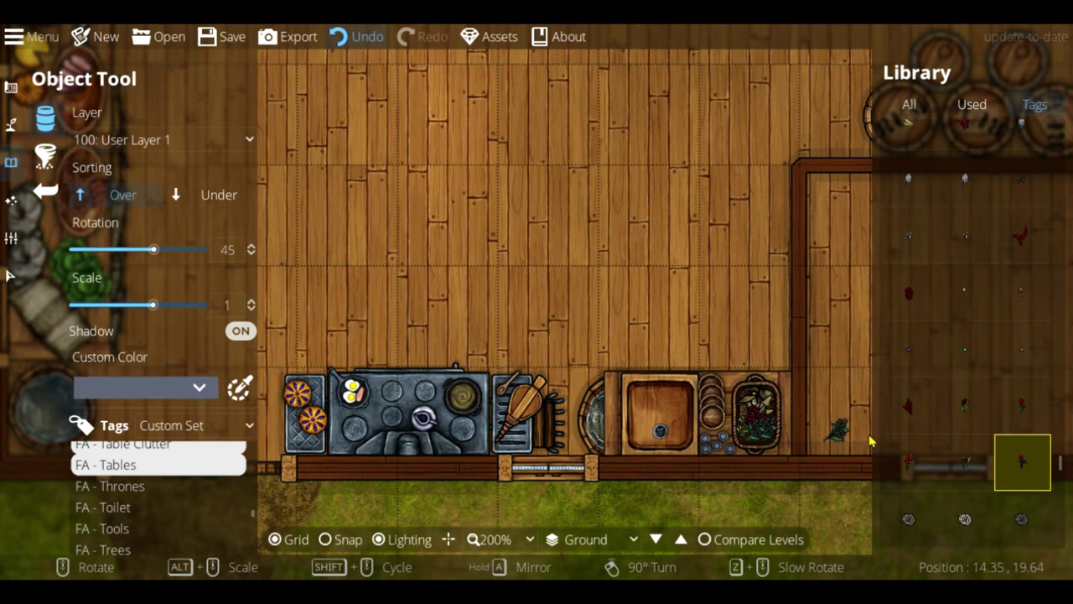
Step: Place a cluster of slate-grey mushrooms at rotation 45 and scale 1 on the counter beside the mortar
scroll(913, 415, down, 3)
click(1023, 476)
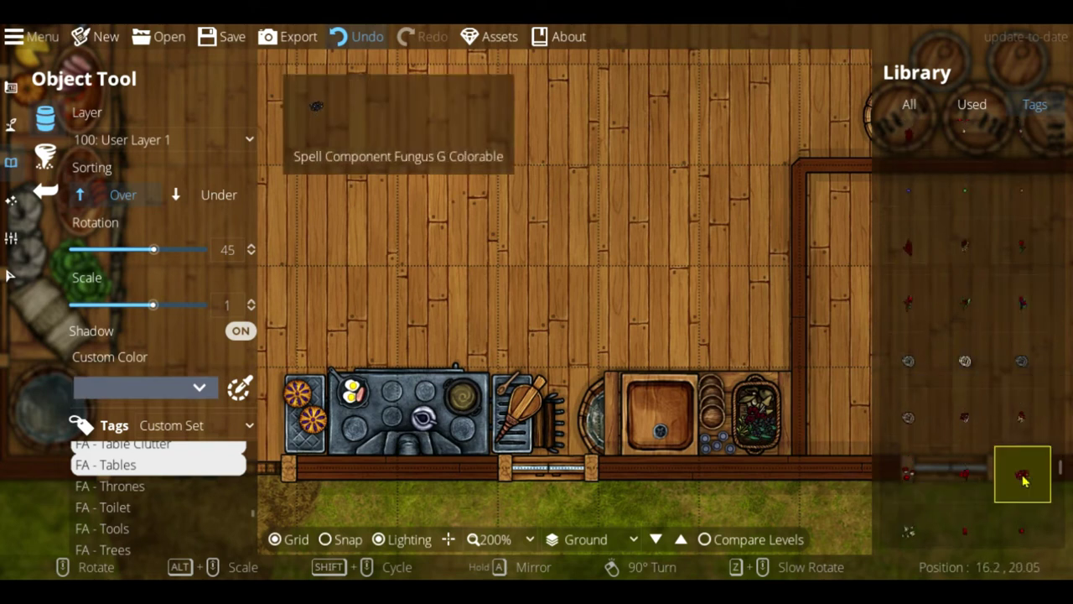
click(914, 491)
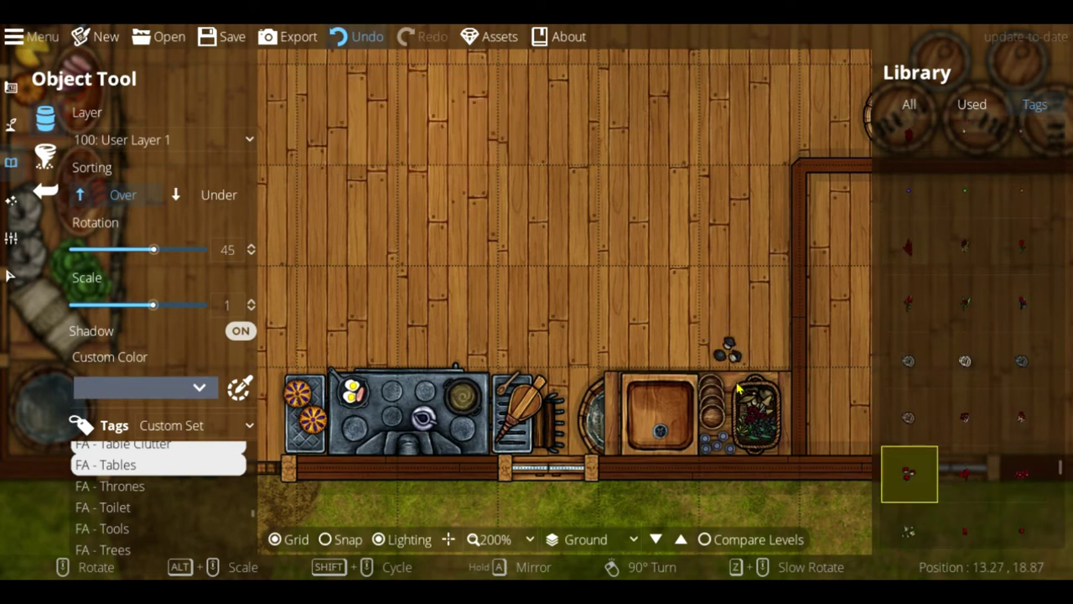
middle_drag(387, 189, 646, 299)
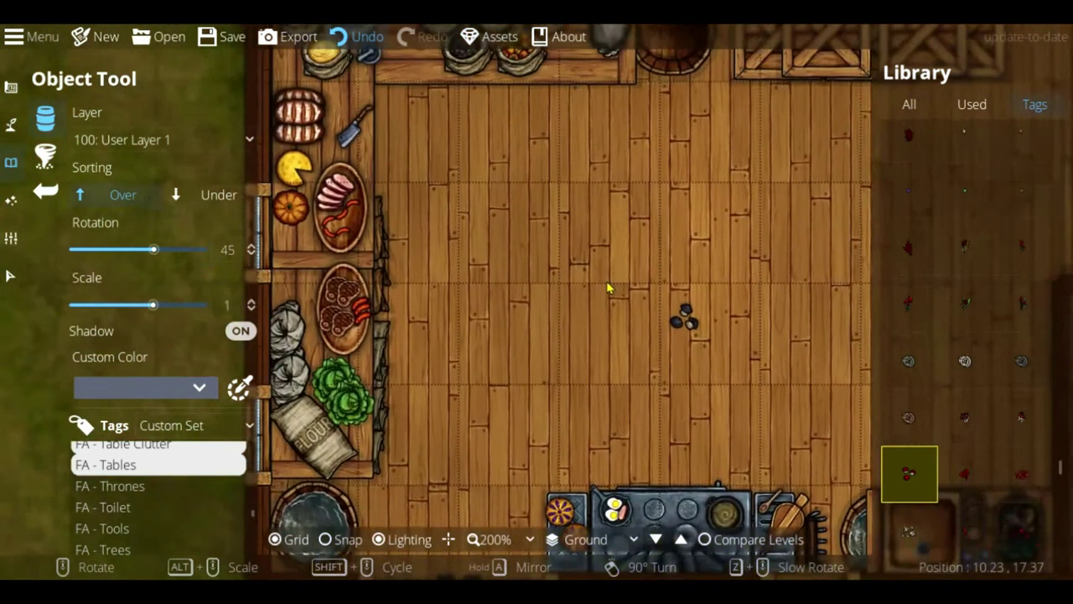
middle_drag(448, 119, 469, 258)
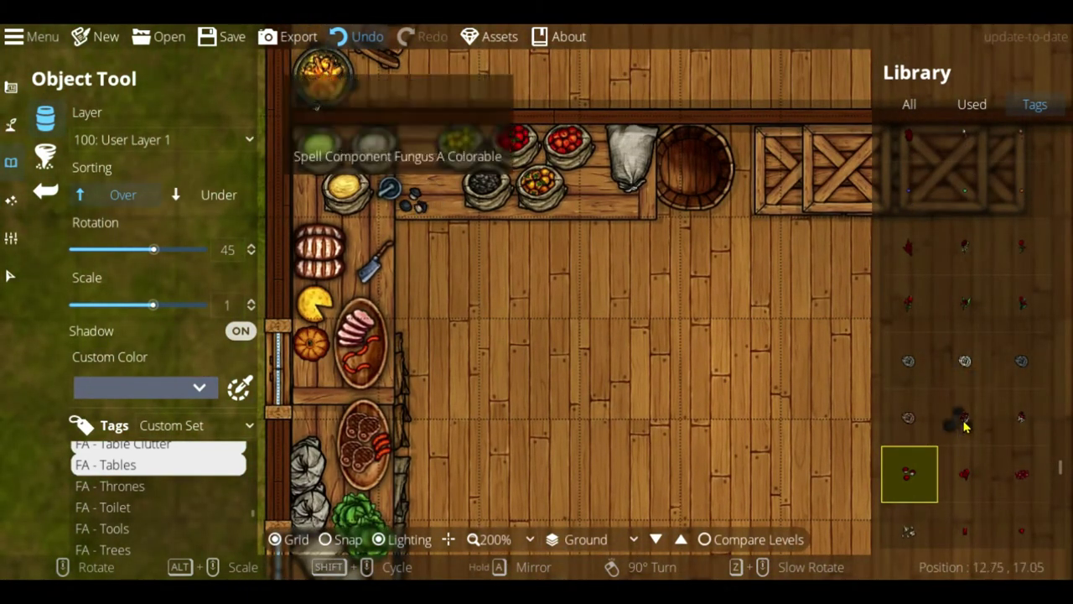
Step: Set the custom color to pale yellow and place small mushroom clusters at rotation 0 and scale 1 around the slate-grey mushrooms
shift+scroll(450, 193, up, 2)
click(202, 388)
click(198, 426)
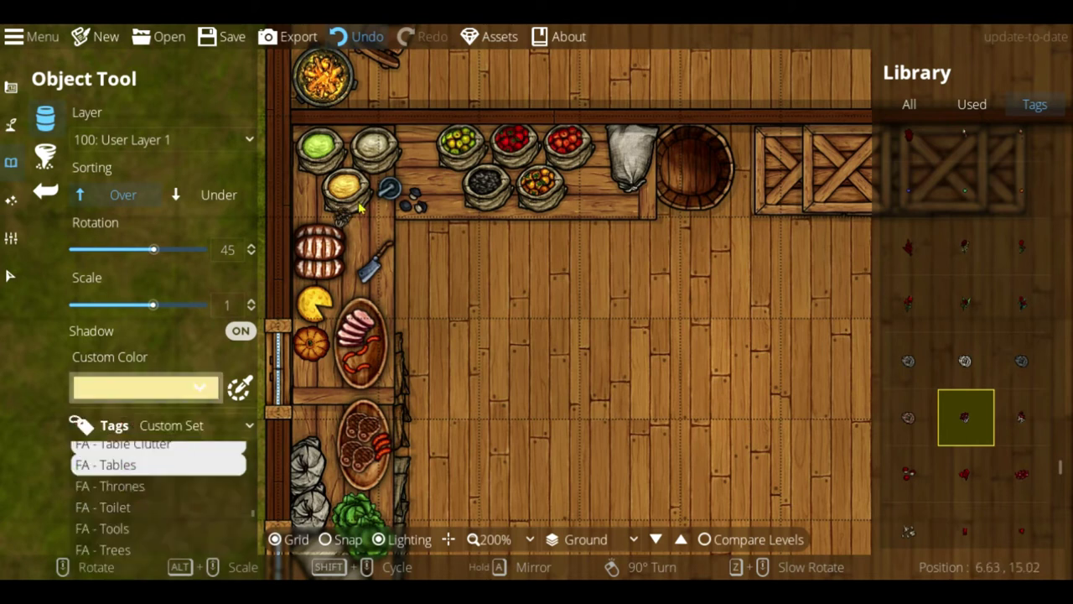
scroll(438, 202, down, 2)
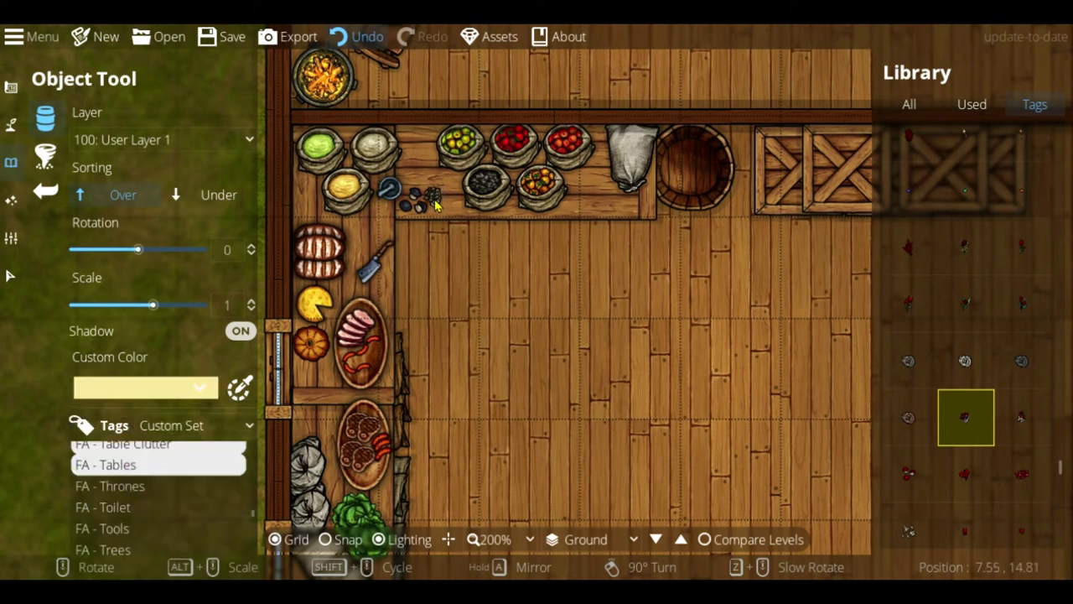
shift+scroll(429, 199, down, 1)
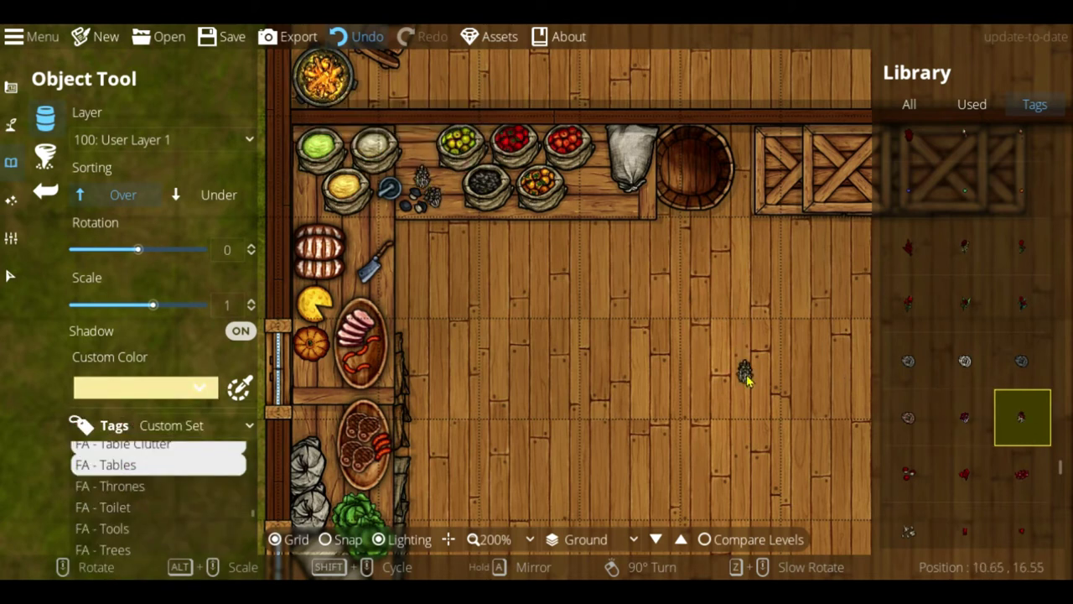
Step: Lay green herb sprigs at rotation 0 and a bundle of leaves at rotation 60 on the counter below the grey tied sack
scroll(922, 419, down, 3)
click(968, 431)
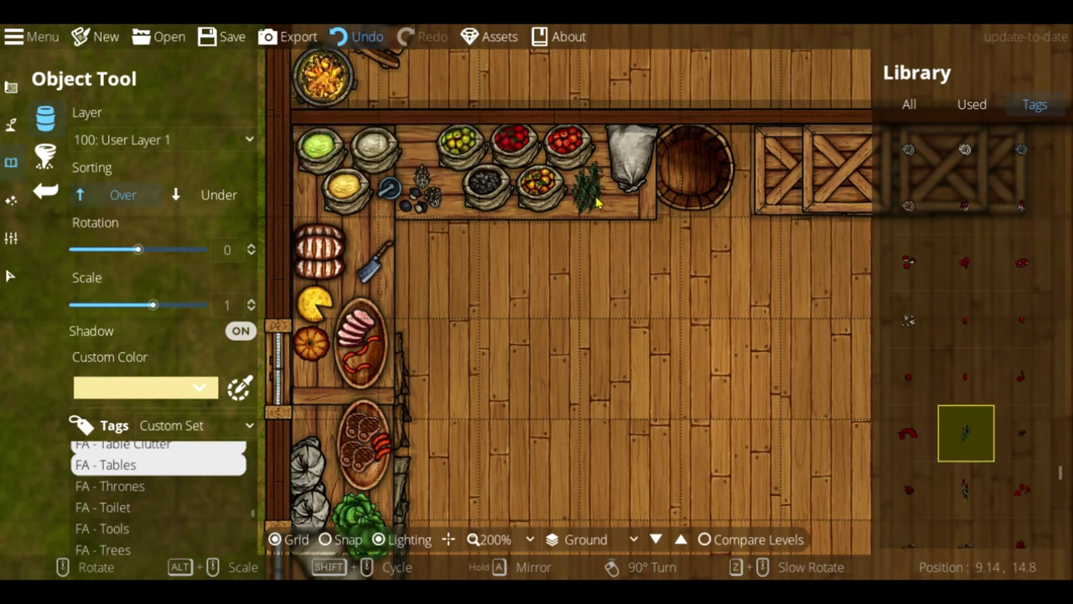
scroll(1032, 469, down, 2)
click(1022, 383)
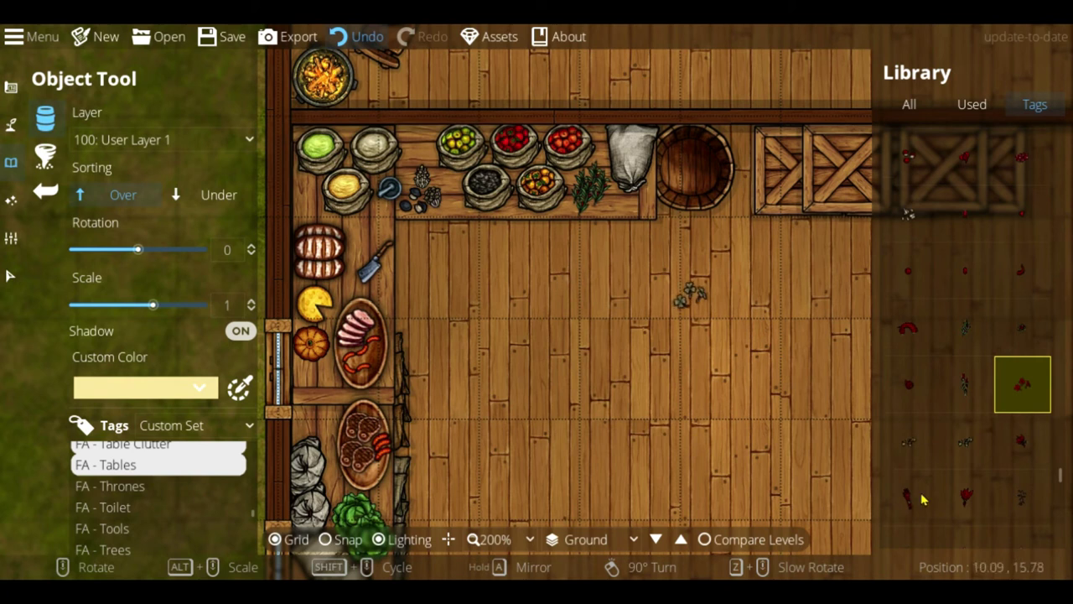
click(965, 497)
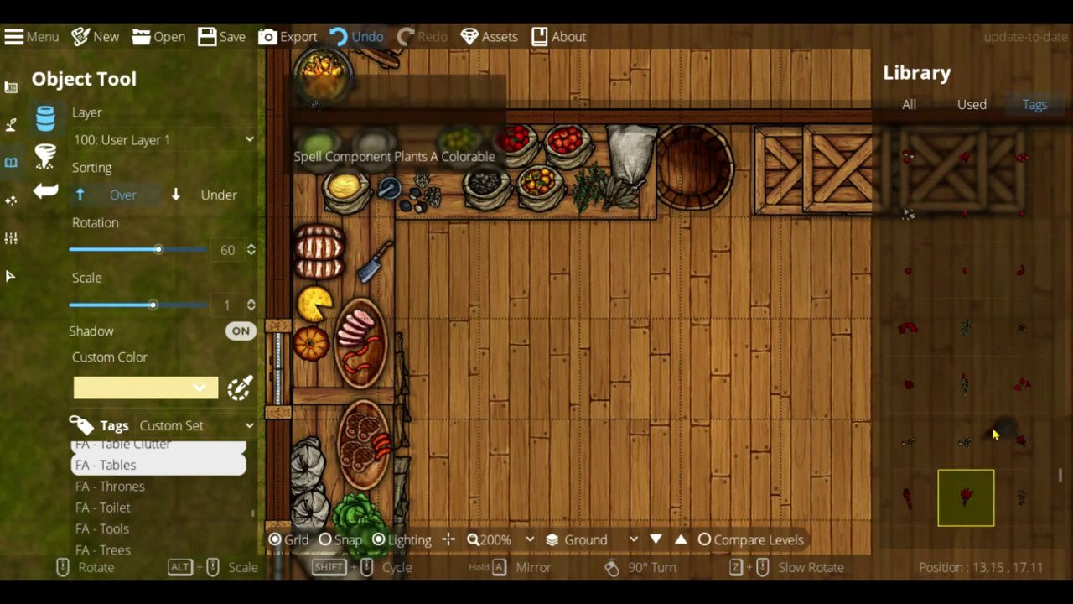
scroll(913, 408, down, 2)
click(909, 392)
click(201, 388)
click(226, 416)
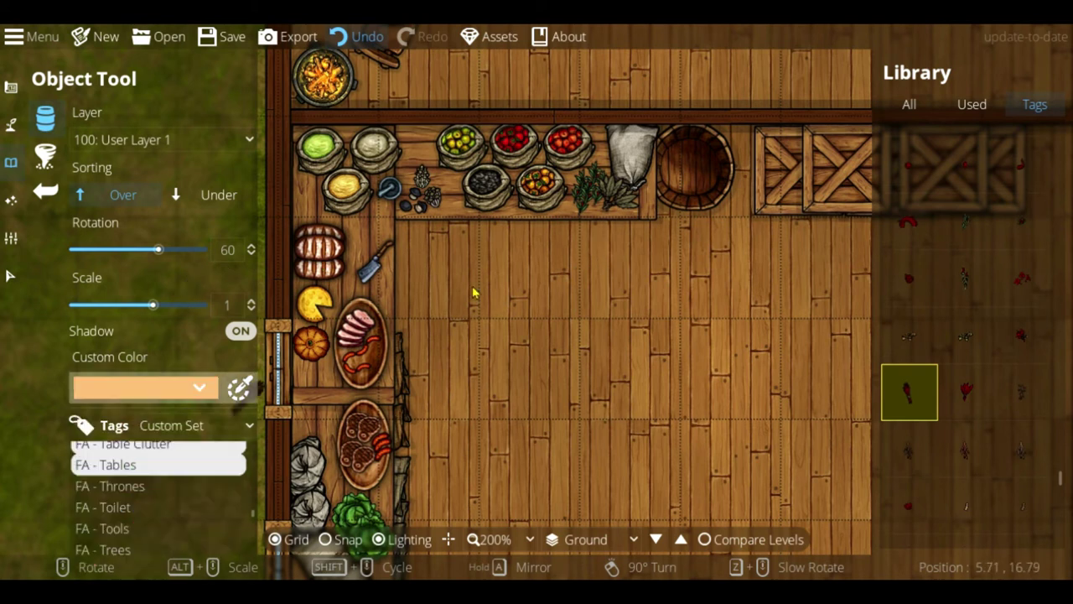
click(201, 388)
click(112, 555)
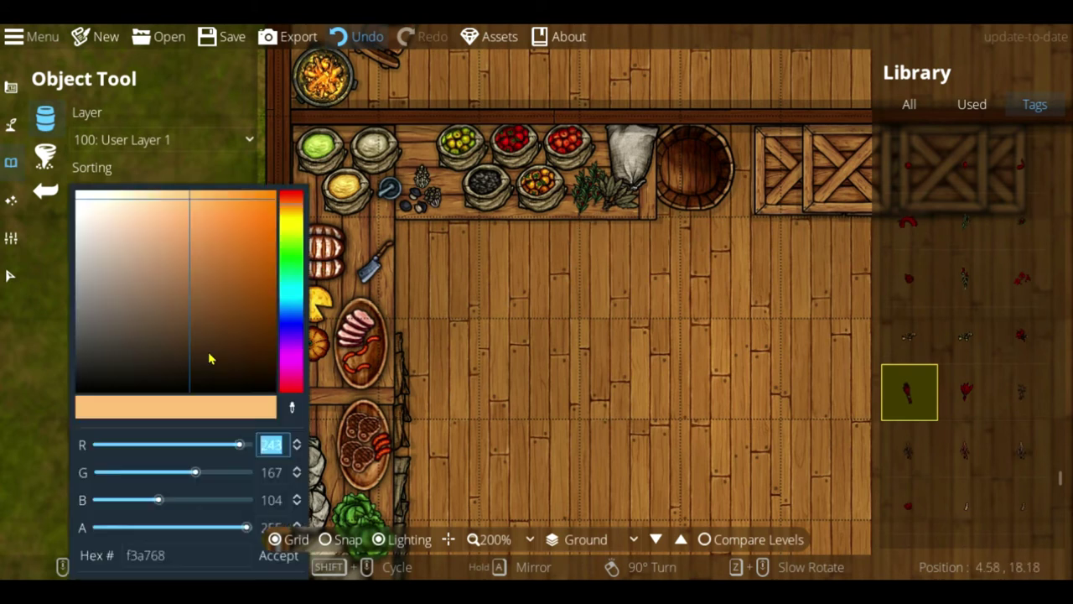
click(277, 555)
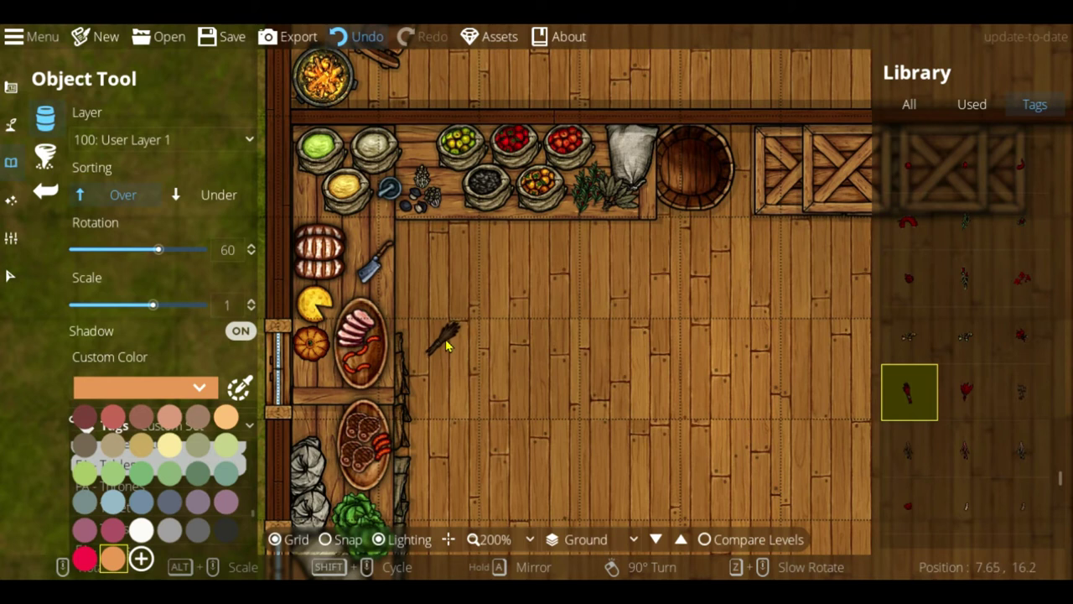
click(226, 416)
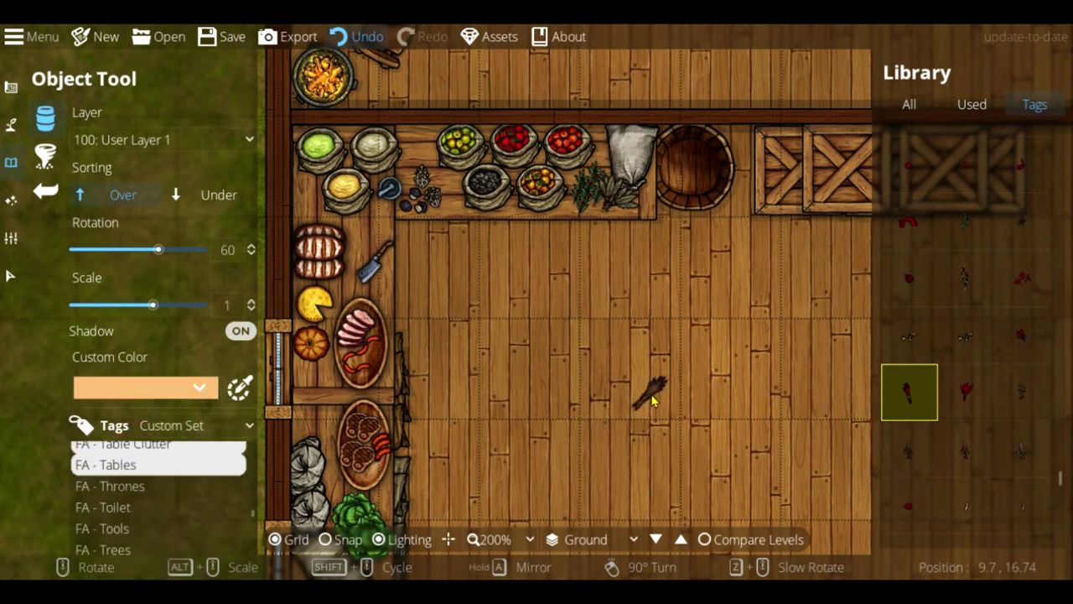
key(Escape)
Step: Place a long wooden table upright on the open kitchen floor above the stove
middle_drag(694, 353, 649, 180)
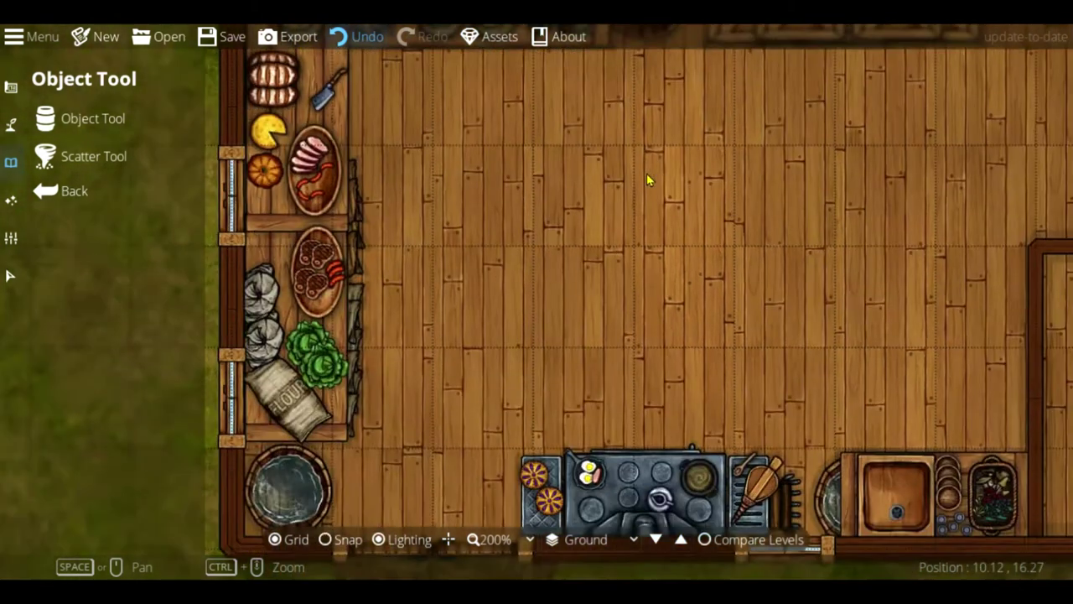
middle_drag(814, 307, 629, 211)
middle_drag(709, 244, 570, 296)
ctrl+scroll(642, 273, down, 3)
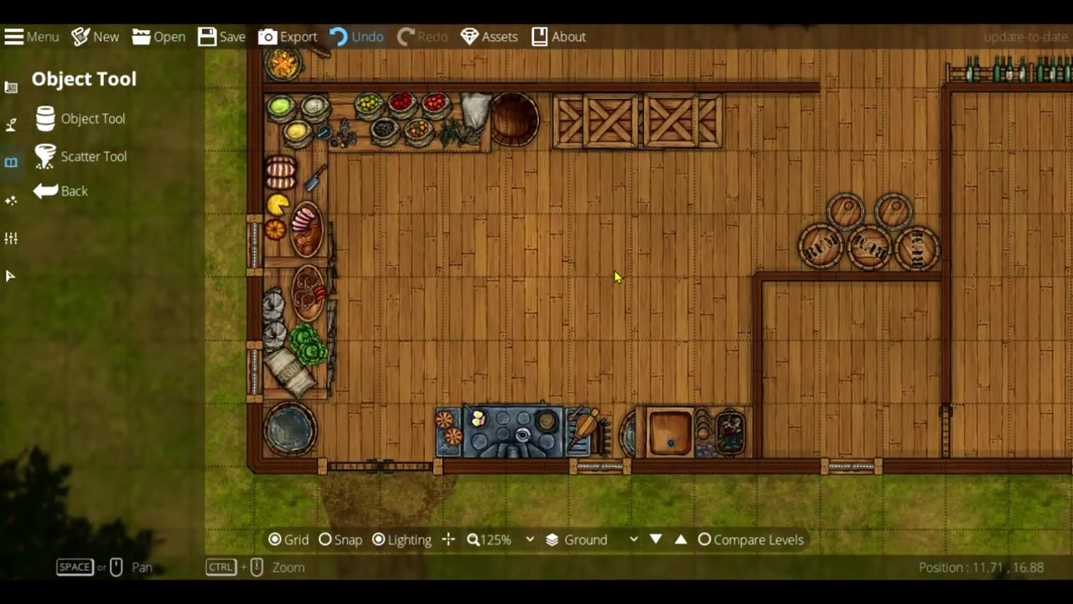
click(93, 118)
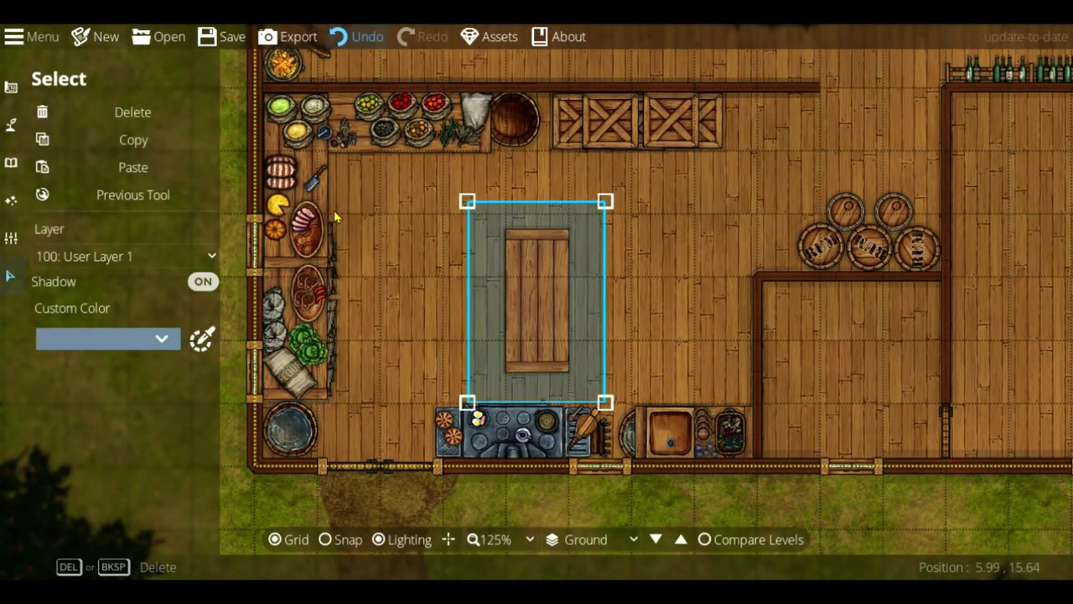
Step: Move the table closer to the food counter and rotate it 90 degrees so it lies parallel to the stove
drag(537, 305, 489, 288)
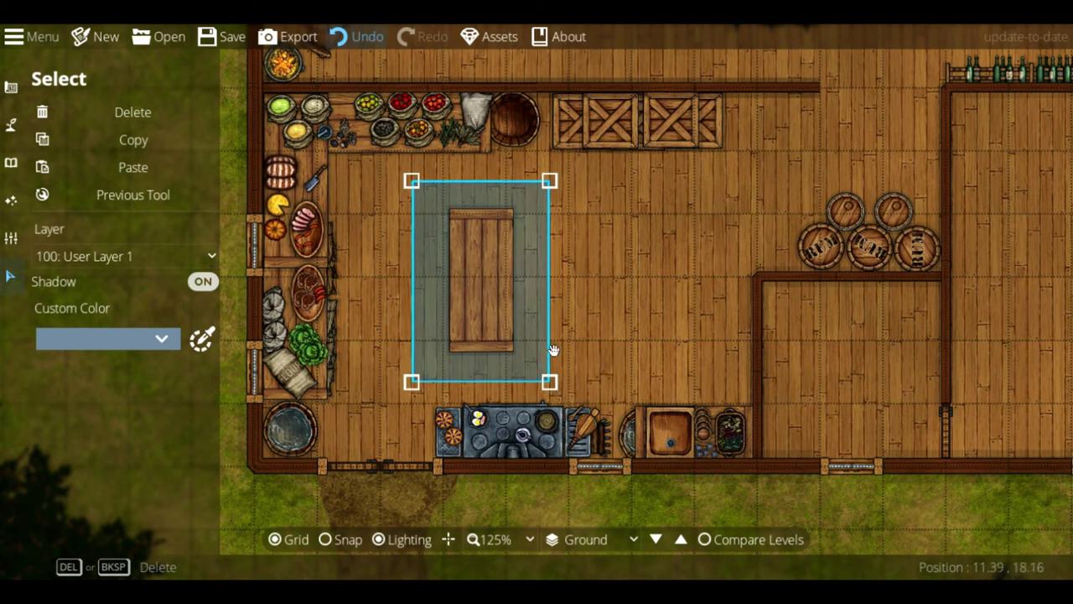
mouse_move(497, 333)
mouse_down()
mouse_move(477, 302)
mouse_move(488, 314)
mouse_up()
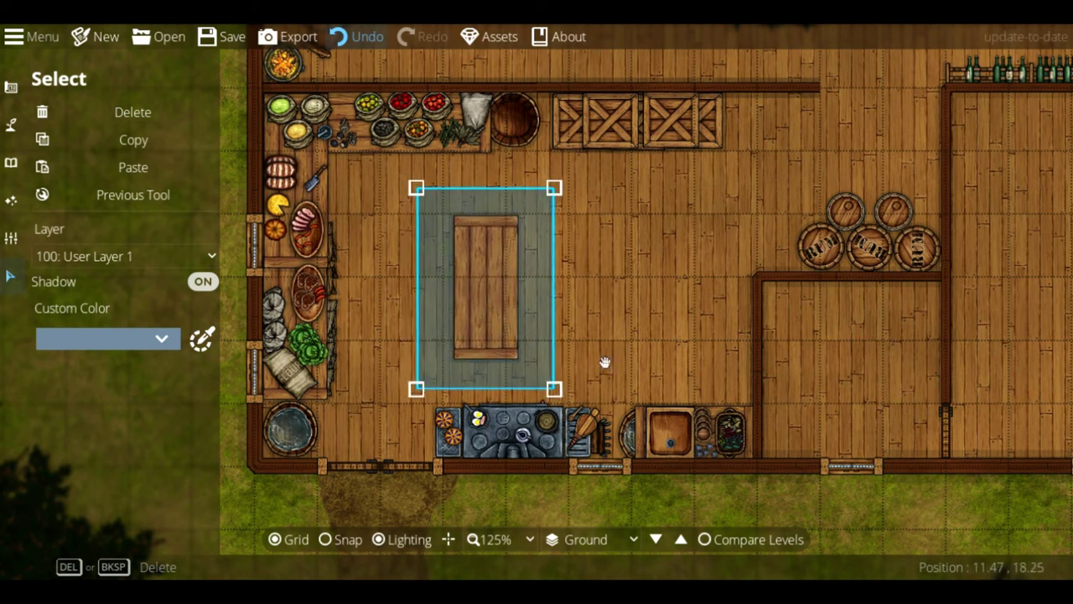
drag(605, 358, 537, 216)
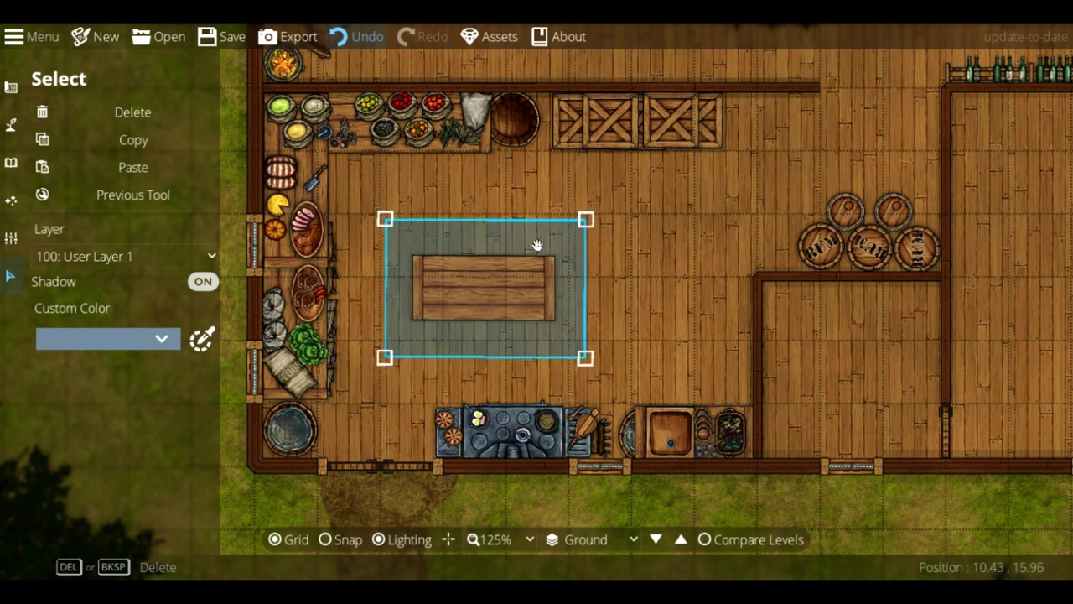
Step: Shift the wooden work table slightly to line it up on the open kitchen floor
mouse_move(531, 268)
mouse_down()
mouse_move(532, 247)
mouse_move(531, 306)
mouse_move(524, 275)
mouse_up()
click(327, 539)
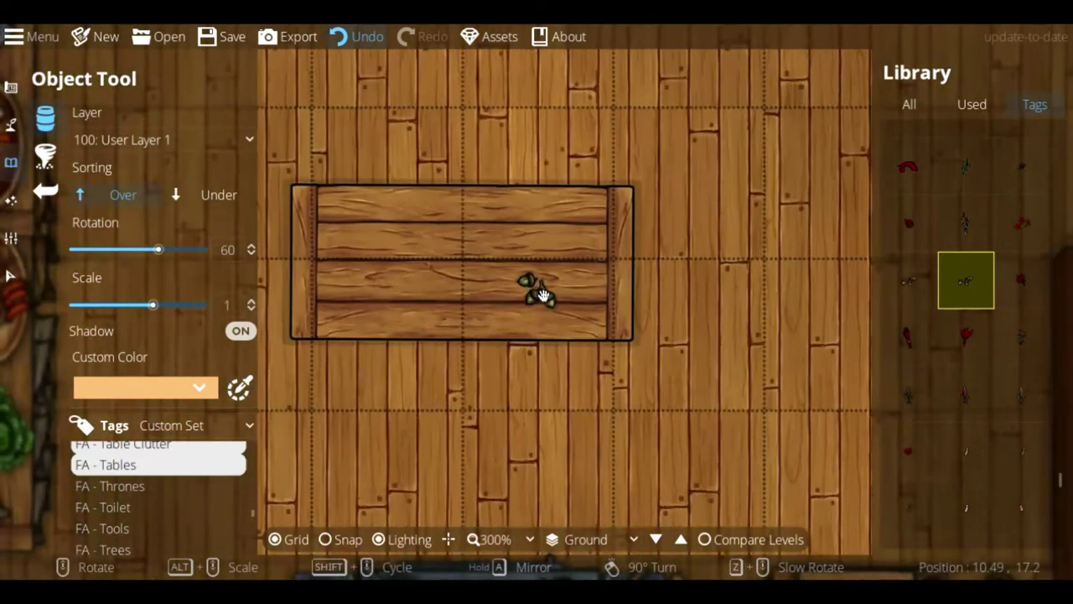
ctrl+scroll(539, 294, down, 2)
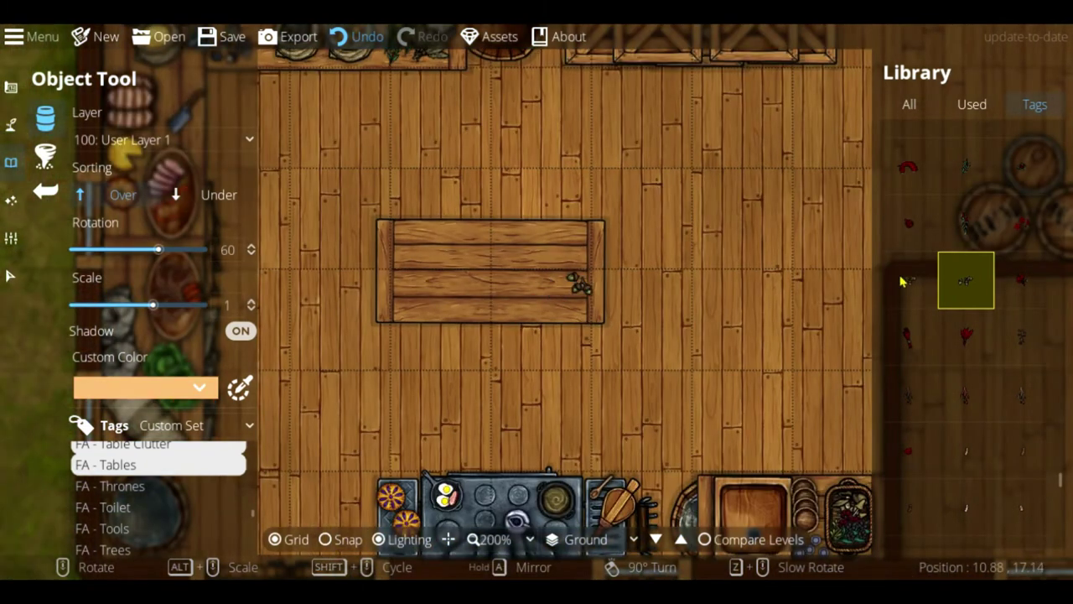
Step: Place three orange-striped pies at rotation 60 and scale 1 in the lower right corner of the work table
scroll(977, 301, up, 5)
click(1024, 251)
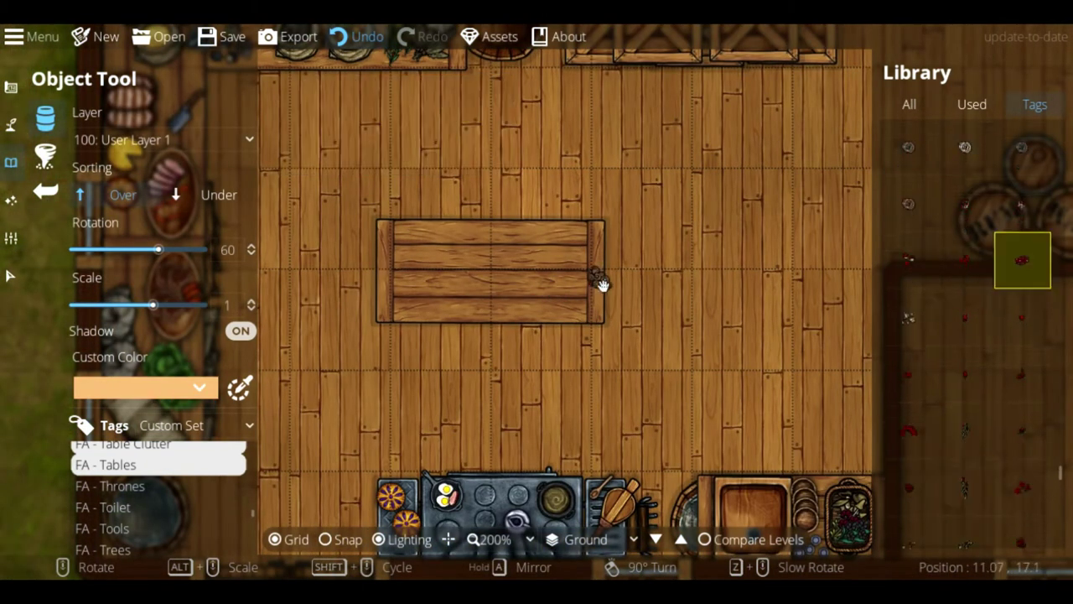
click(909, 317)
middle_drag(352, 282, 595, 425)
middle_drag(554, 304, 475, 160)
scroll(987, 280, up, 5)
click(1021, 248)
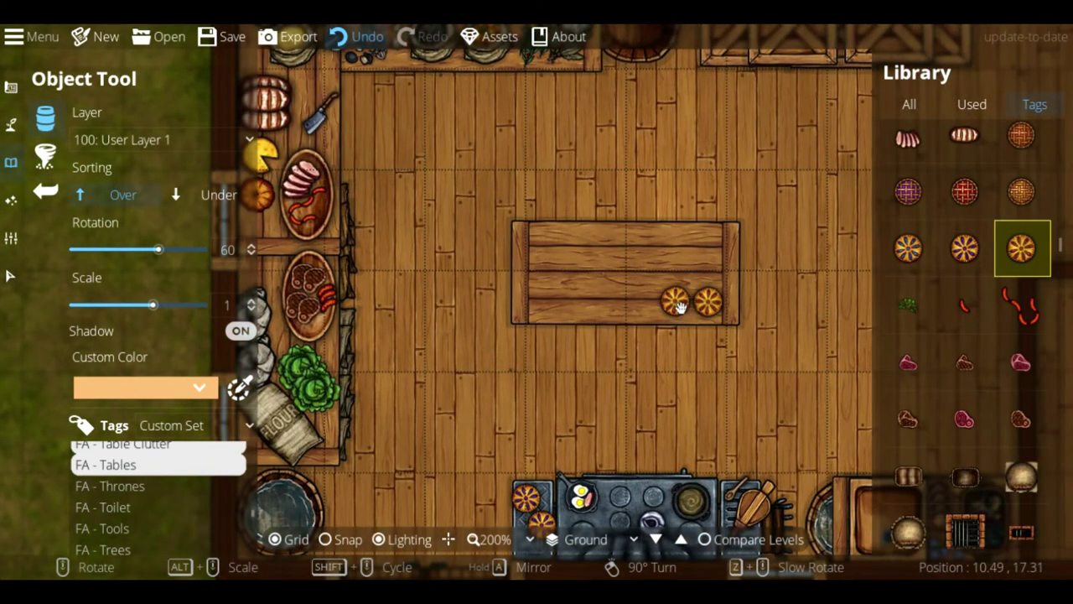
click(697, 278)
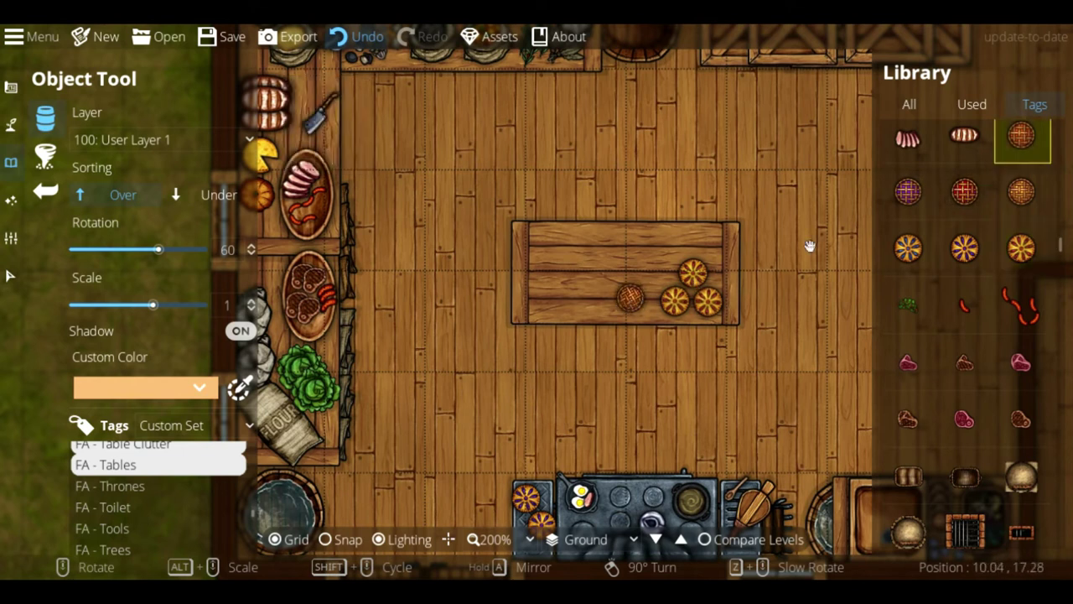
Step: Place three blue-and-yellow striped pies at rotation 60 and scale 1 in the lower left corner of the work table
click(909, 191)
shift+scroll(529, 283, down, 1)
click(529, 282)
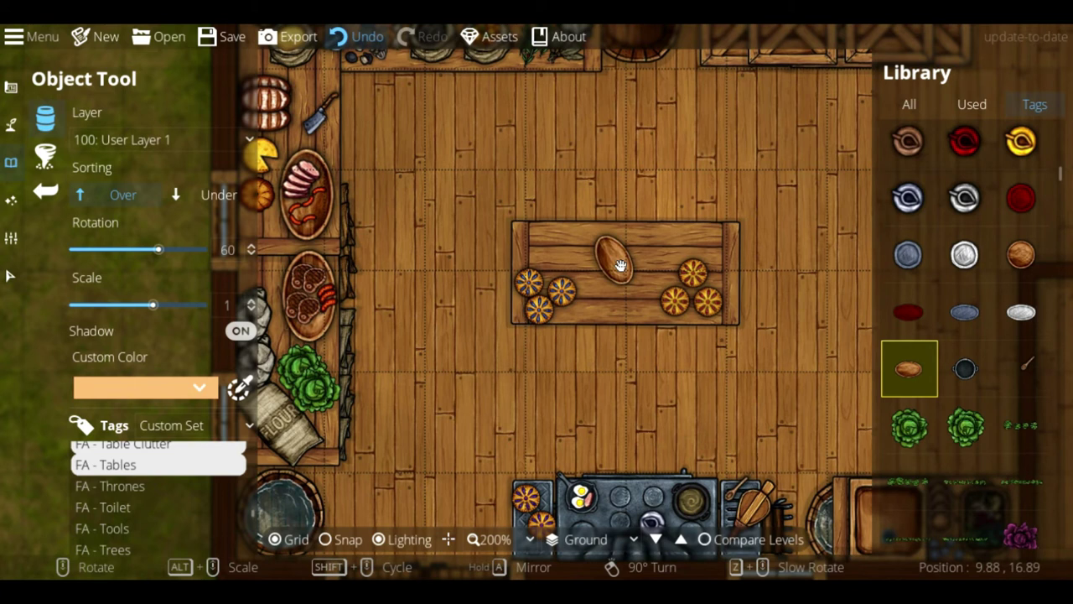
Step: Lay two oval wooden platters at rotation -180 and scale 1.3 on the table, one at the upper left and one between the pies
scroll(618, 261, down, 8)
alt+scroll(621, 266, up, 3)
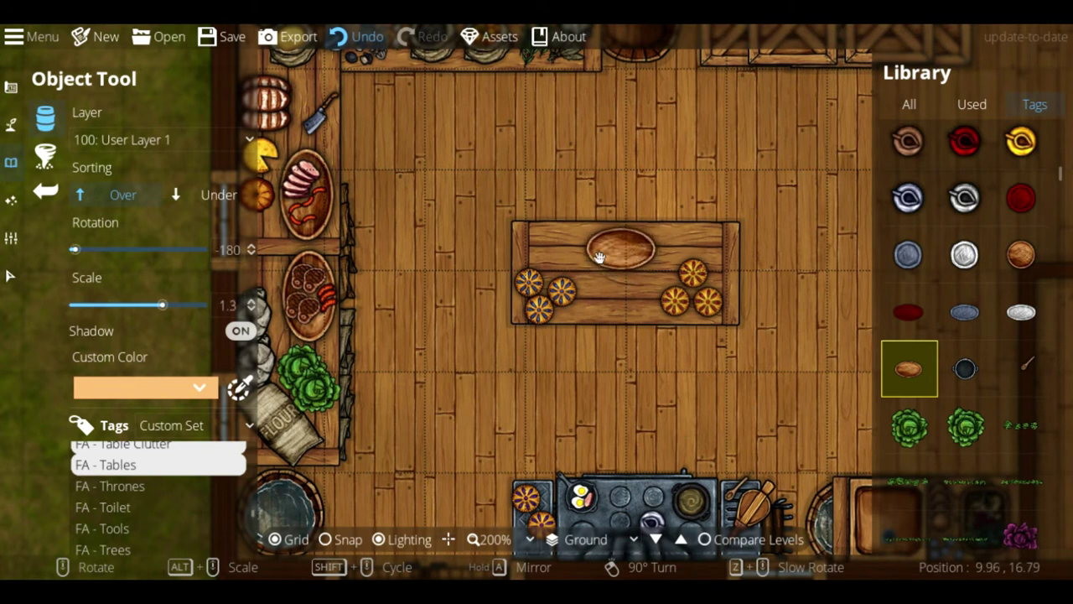
click(564, 248)
click(619, 298)
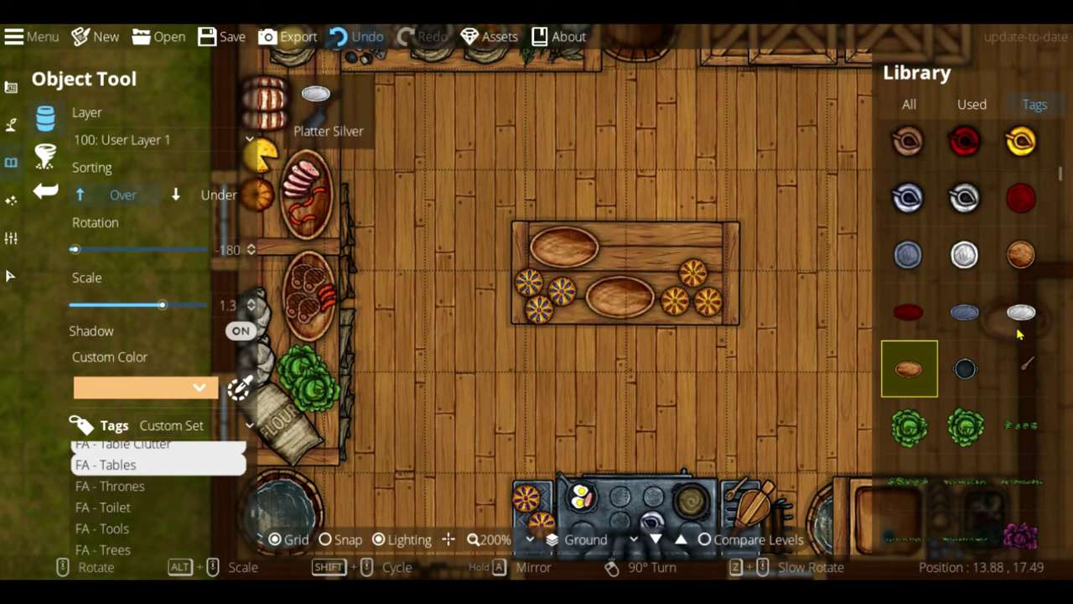
Step: Fill the wooden platter between the pies with purple cabbages at rotation -180 and scale 0.8
scroll(998, 386, down, 4)
click(1022, 327)
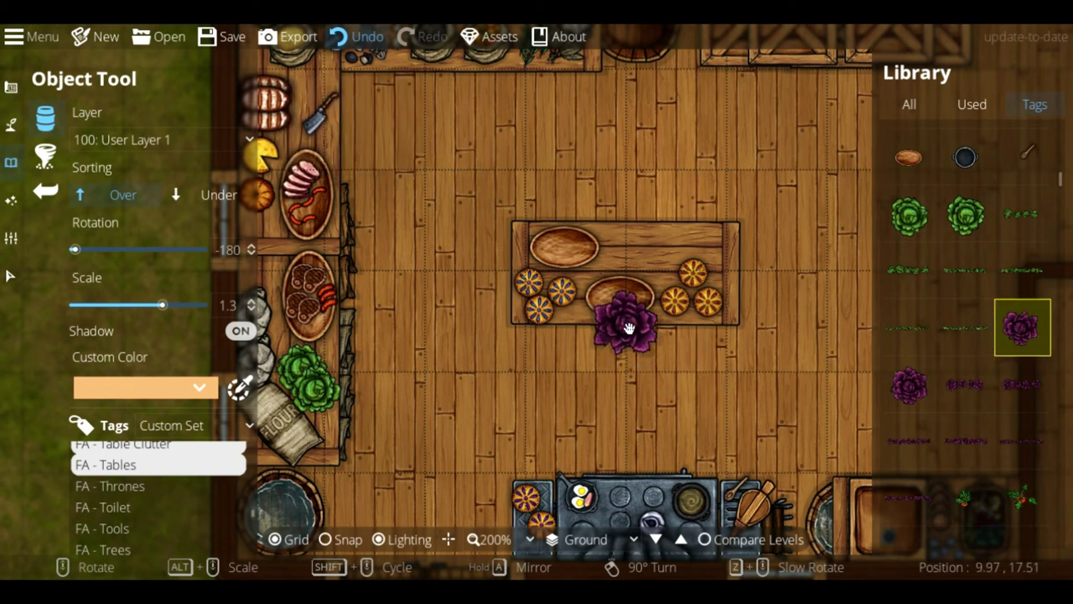
alt+scroll(627, 317, down, 5)
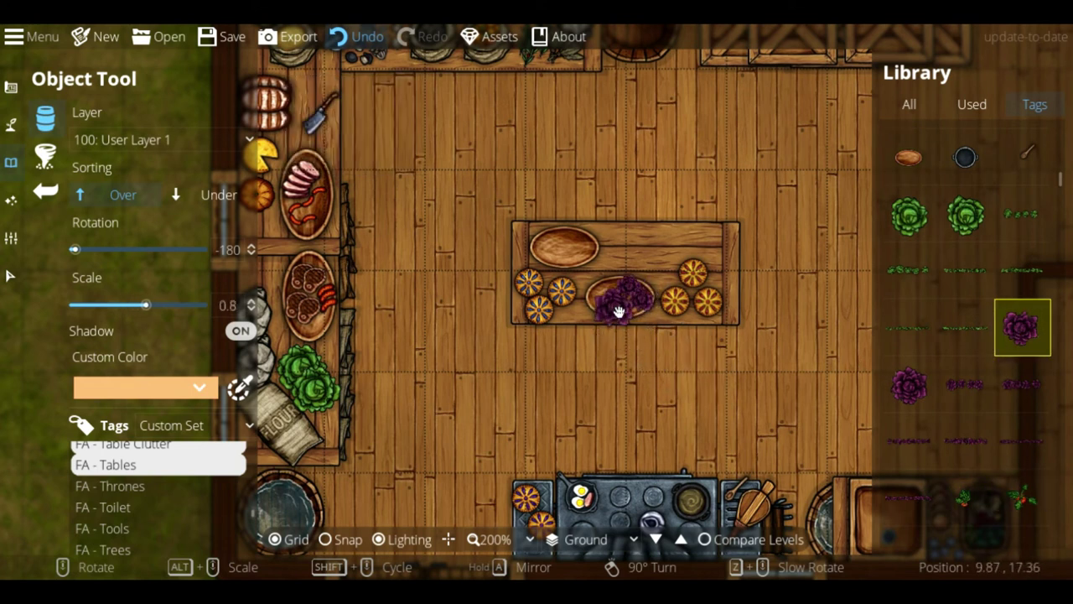
click(618, 311)
Step: Place an open book at rotation -30 and scale 0.8 near the upper right corner of the work table
scroll(998, 318, up, 6)
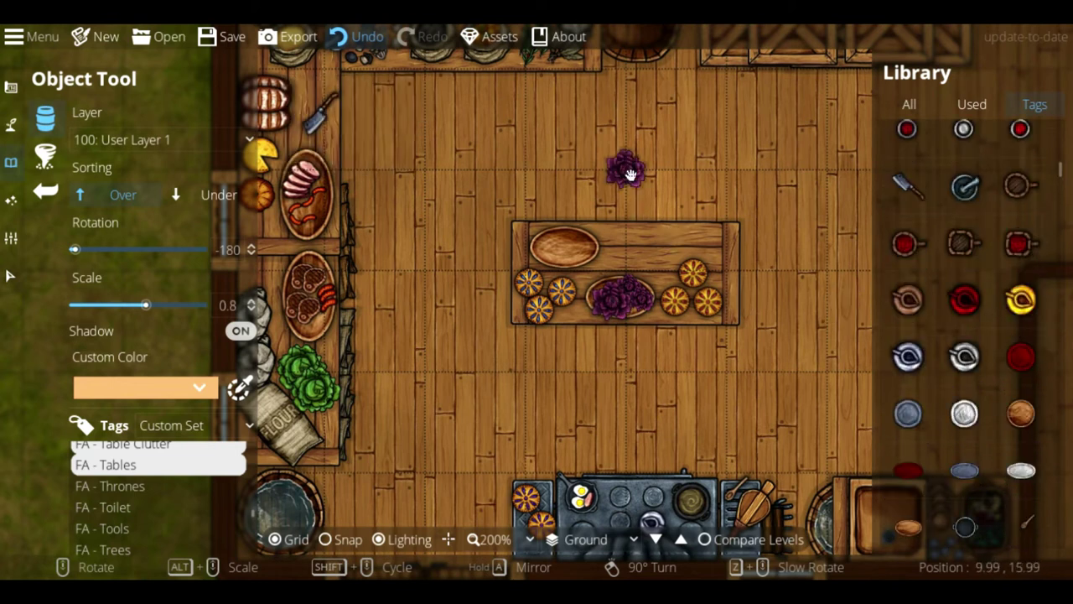
middle_drag(630, 174, 631, 303)
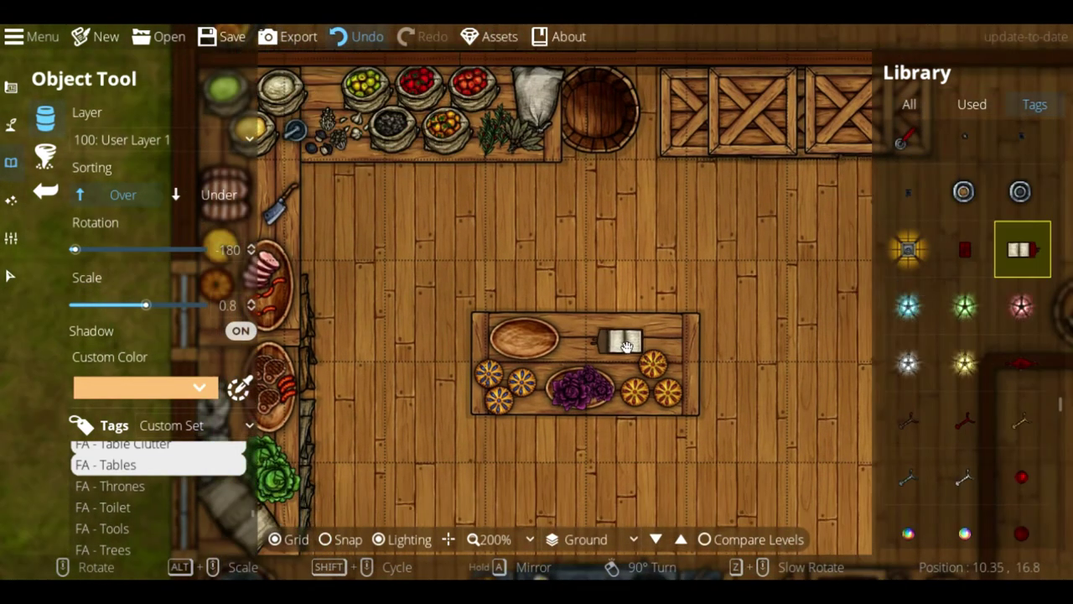
scroll(637, 346, down, 4)
scroll(637, 346, down, 1)
click(637, 344)
Step: Place small herb sprigs at scale 0.8 on either side of the open book on the work table
scroll(1006, 338, down, 5)
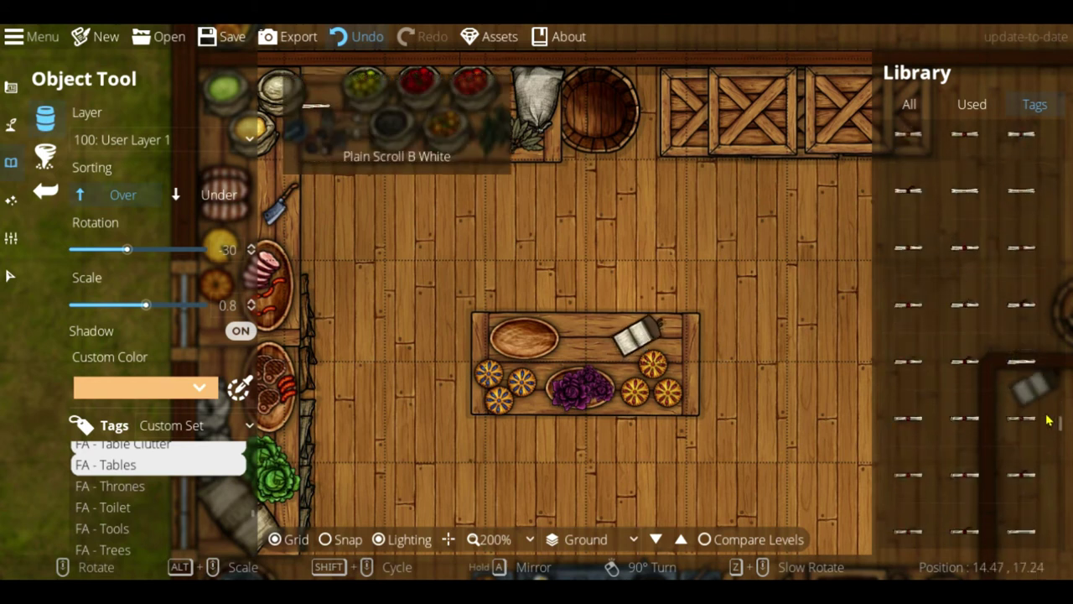
scroll(1039, 402, down, 3)
scroll(1067, 486, down, 5)
scroll(1006, 436, up, 5)
click(910, 373)
click(605, 342)
shift+scroll(652, 345, down, 2)
Step: Set the custom color to red and place a small flower at rotation -180 between the empty platter and the herb sprig
click(212, 389)
click(141, 424)
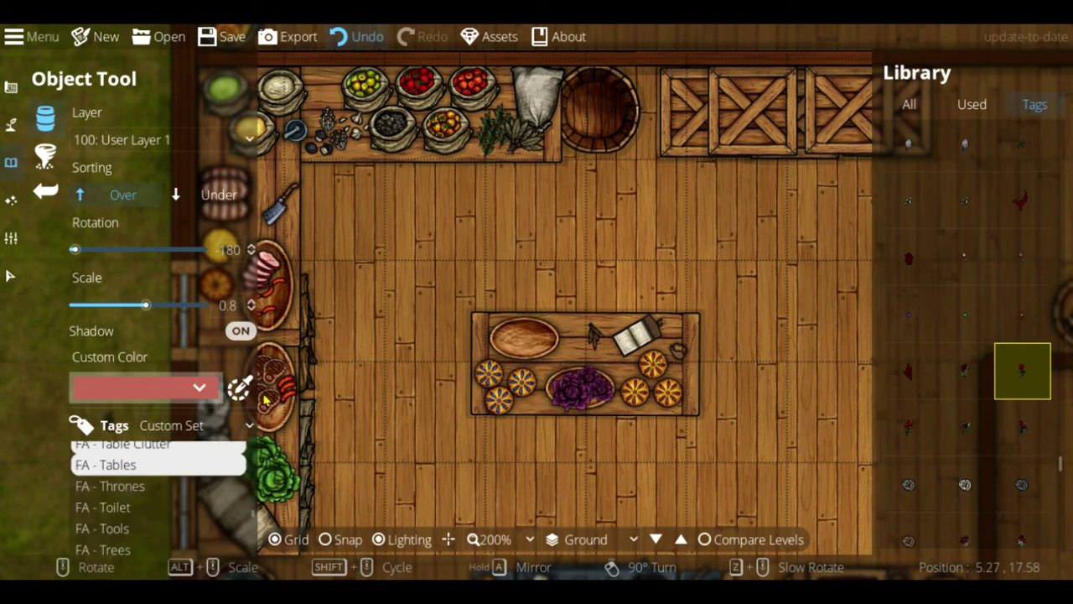
click(579, 338)
Step: Add Spell Component Flower E in slate blue at scale 0.8 among the herbs beside the empty platter
click(1023, 428)
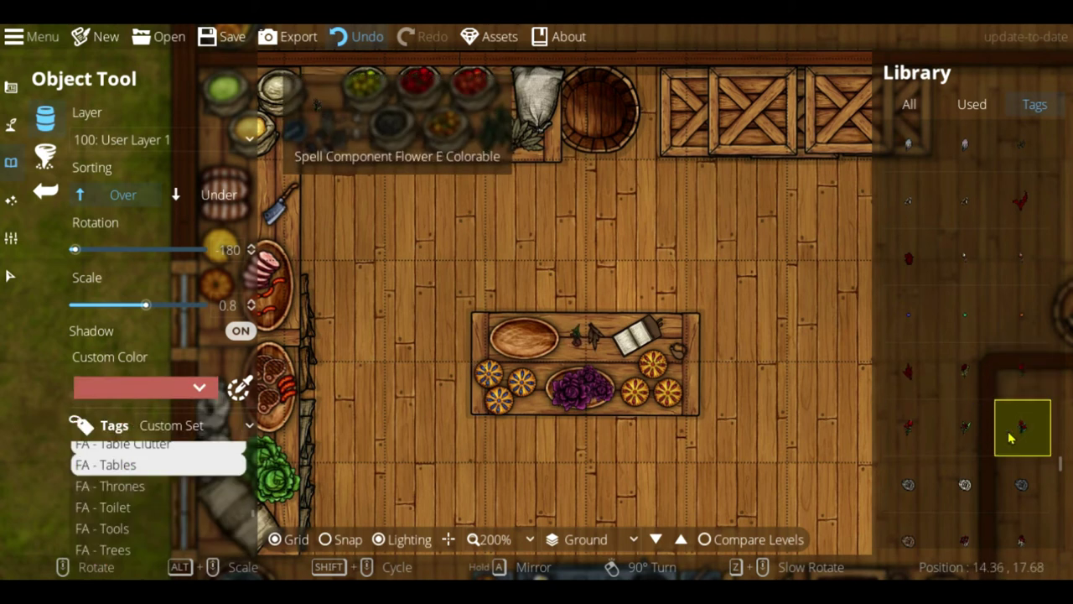
click(95, 391)
click(140, 504)
right_click(593, 347)
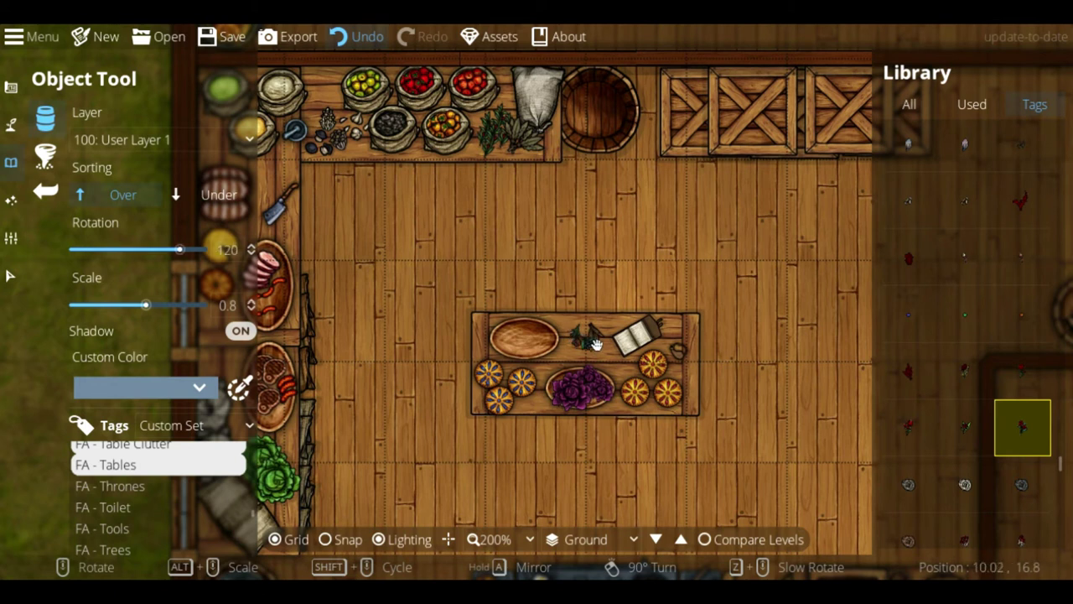
click(593, 357)
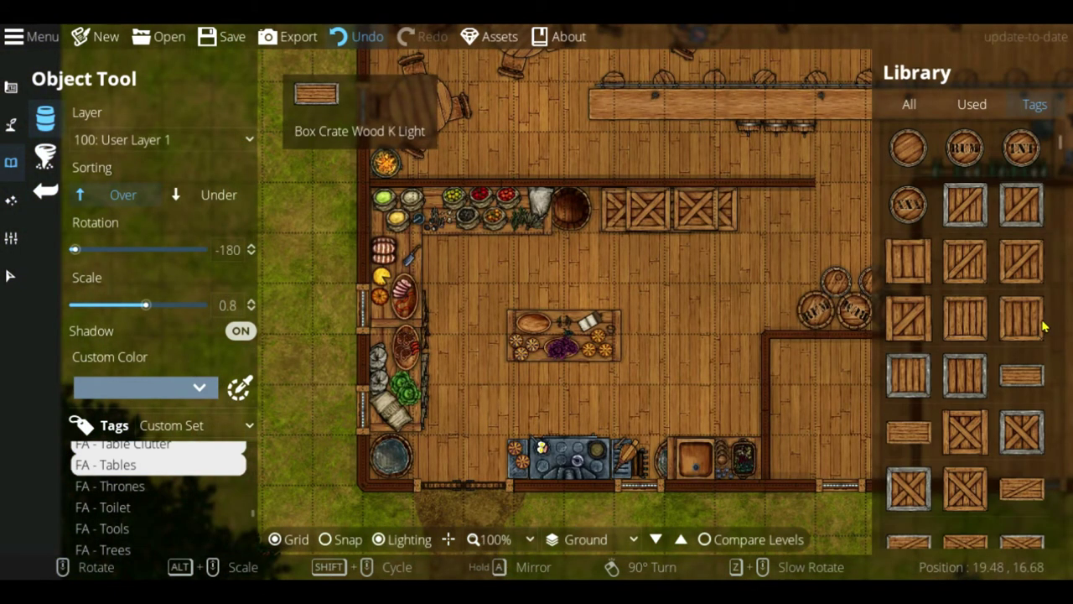
Step: Place a cluster of three plain light wooden barrels at rotation -180 and scale 0.8 beside the right end of the work table
scroll(1044, 233, up, 2)
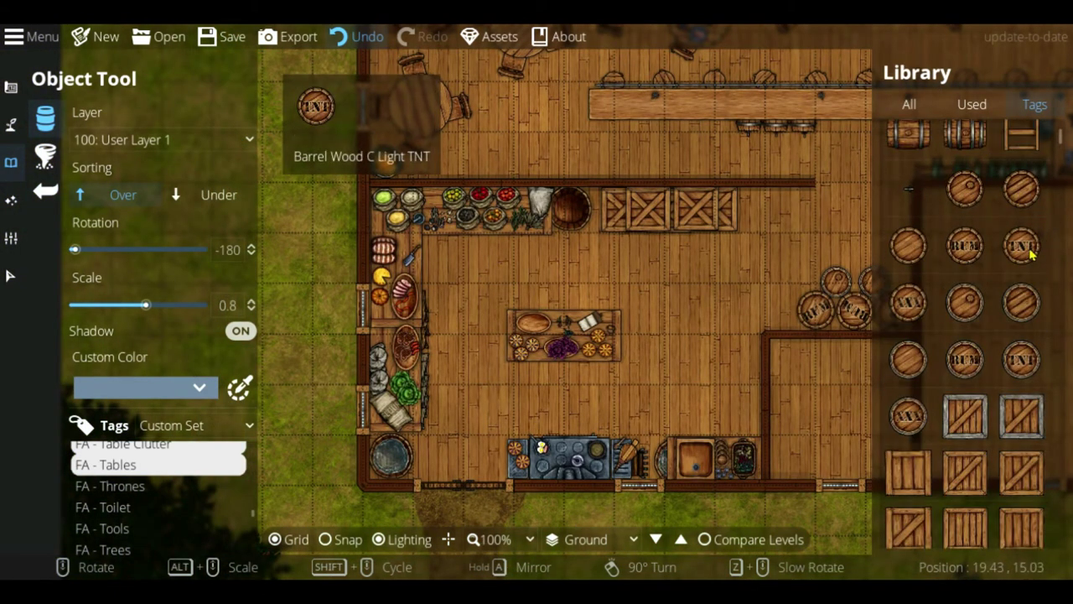
click(910, 247)
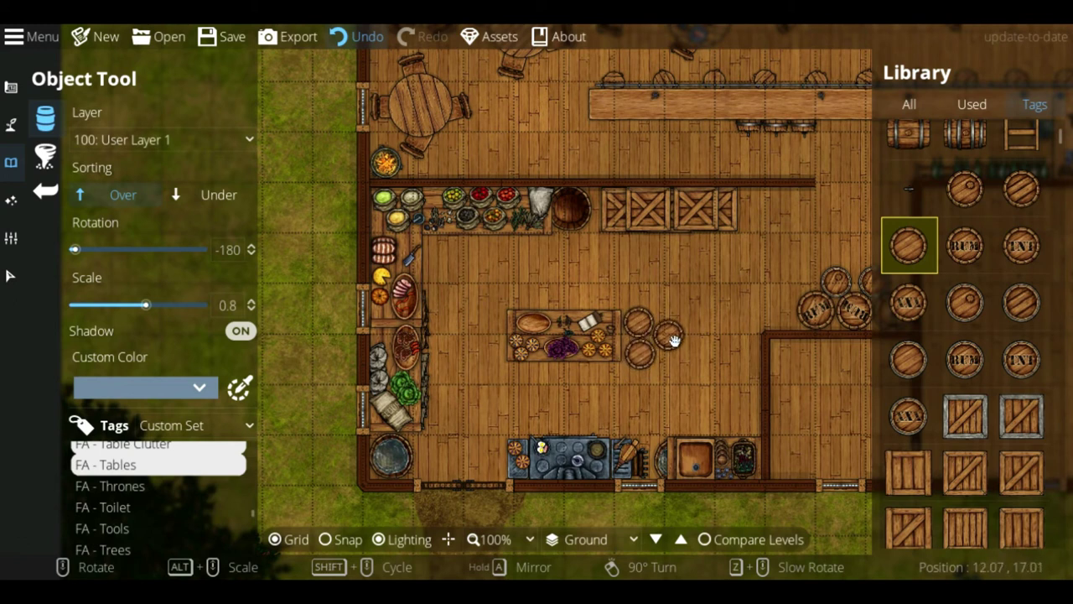
click(674, 340)
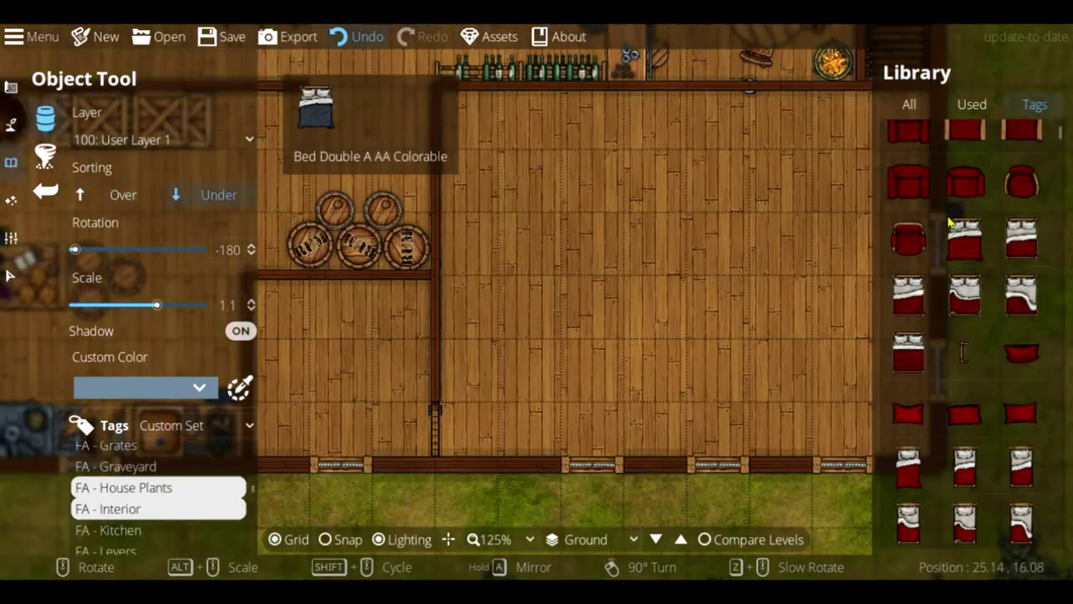
Step: Place a green Bed Double A AA at rotation -90 and scale 1.1 with its head against the small room's left wall
click(966, 239)
middle_drag(445, 355, 542, 353)
right_click(419, 342)
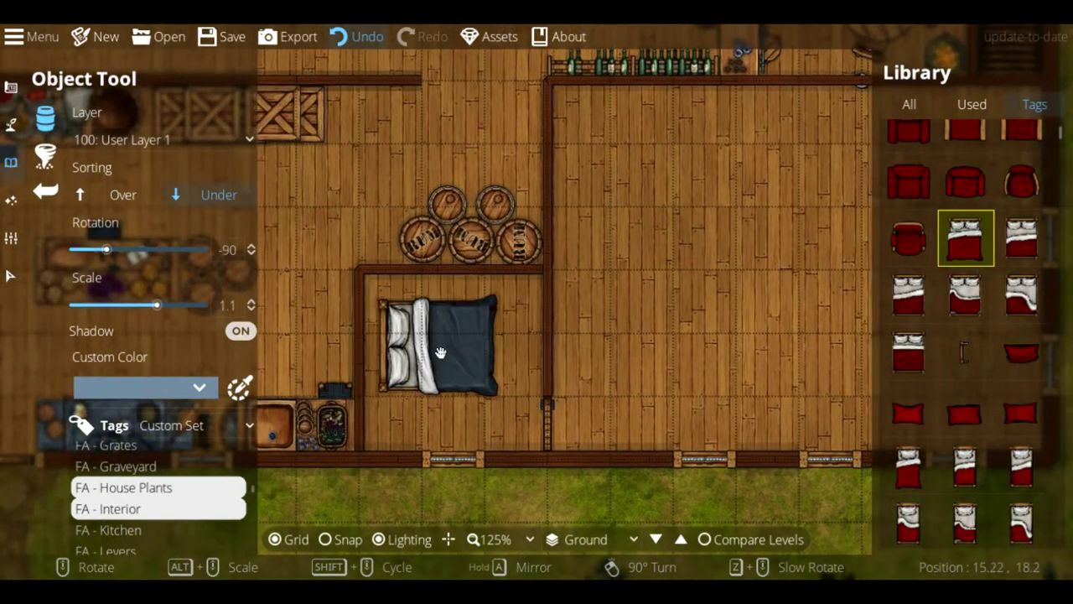
click(176, 387)
click(144, 474)
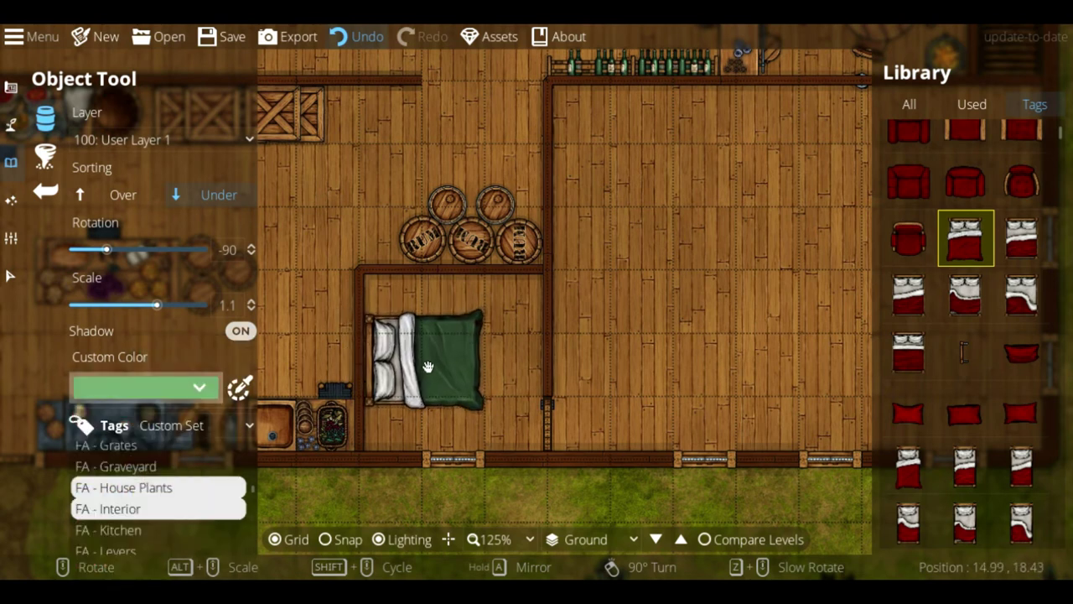
click(428, 367)
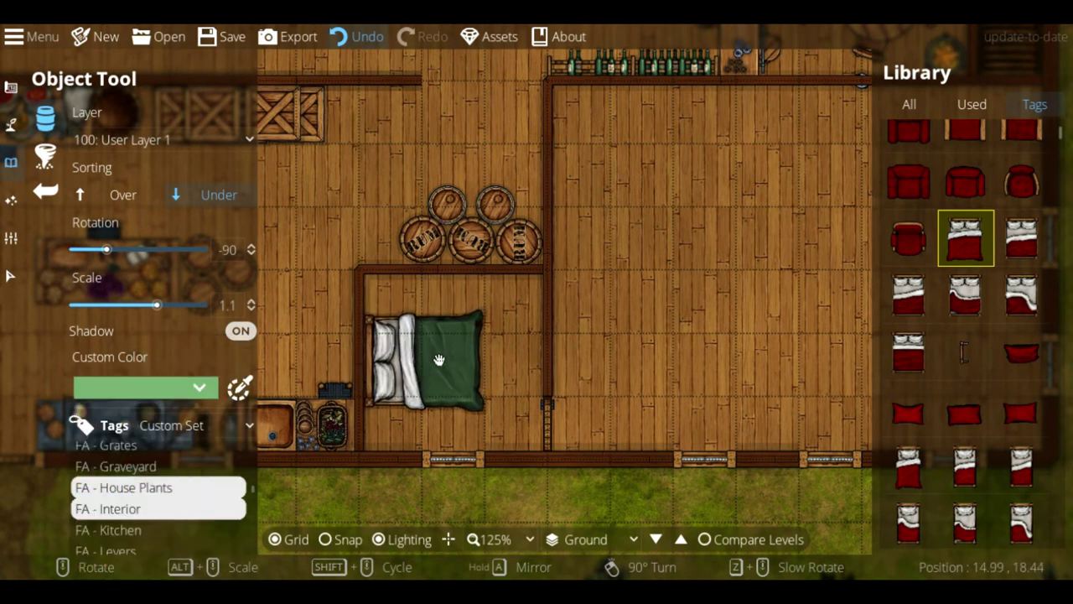
Step: Lay a green pillow at rotation -90 on the bed's white pillows with sorting set to Over
click(1022, 352)
click(120, 195)
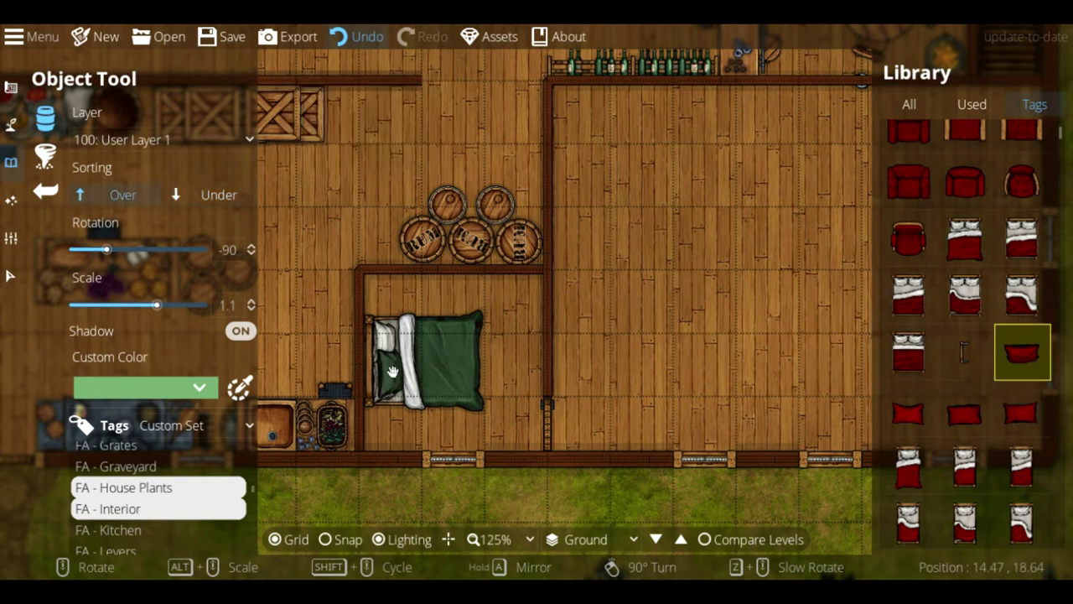
click(902, 419)
click(1022, 417)
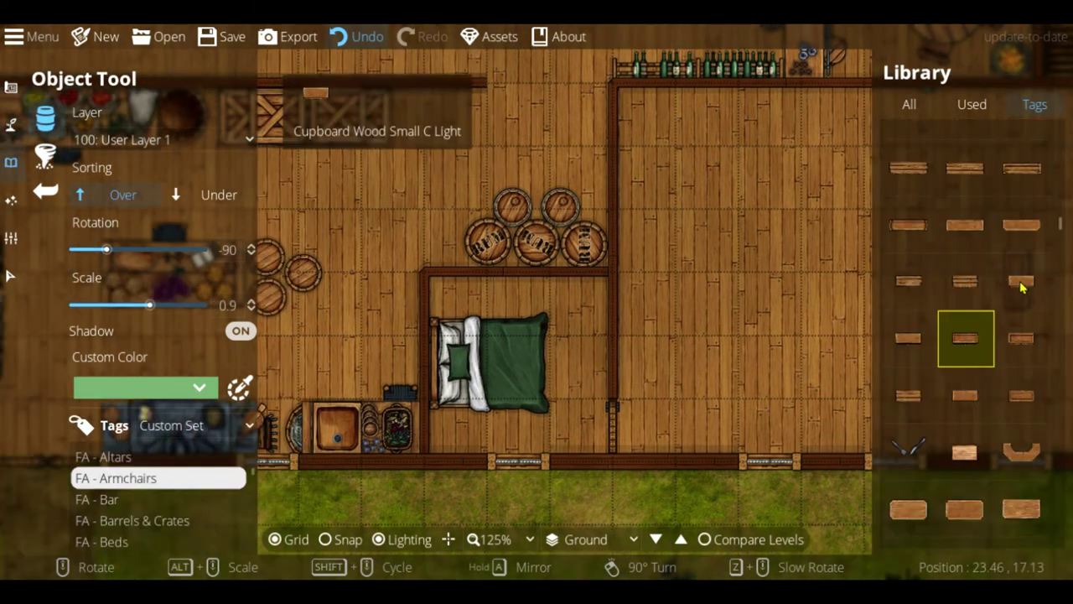
Step: Place two small wooden cupboards at rotation -90 and scale 0.6 against the wall on both sides of the bed's head
shift+scroll(467, 295, down, 1)
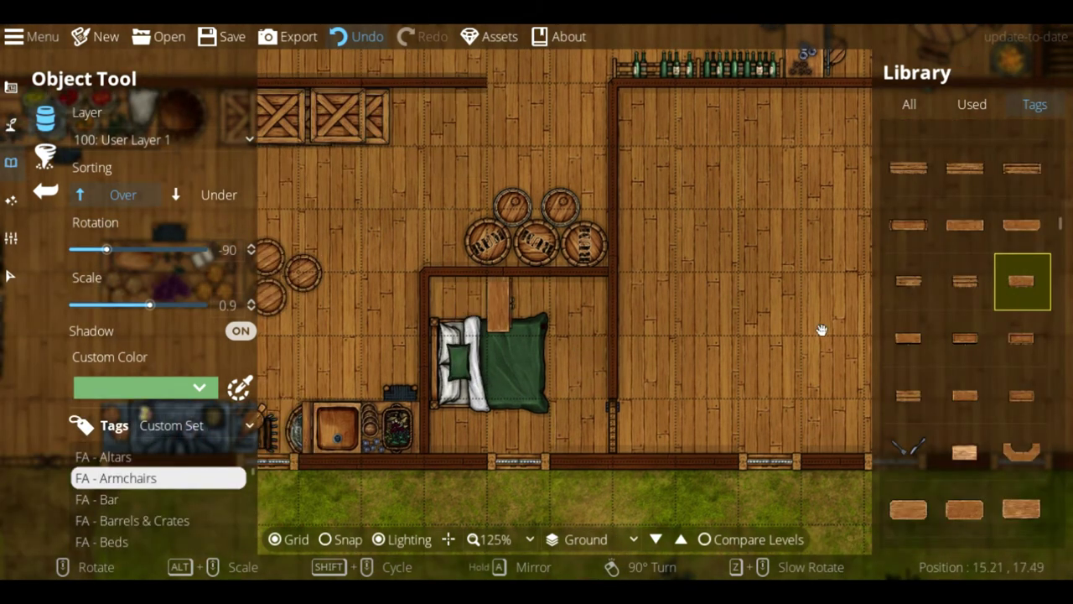
click(965, 341)
scroll(450, 311, down, 1)
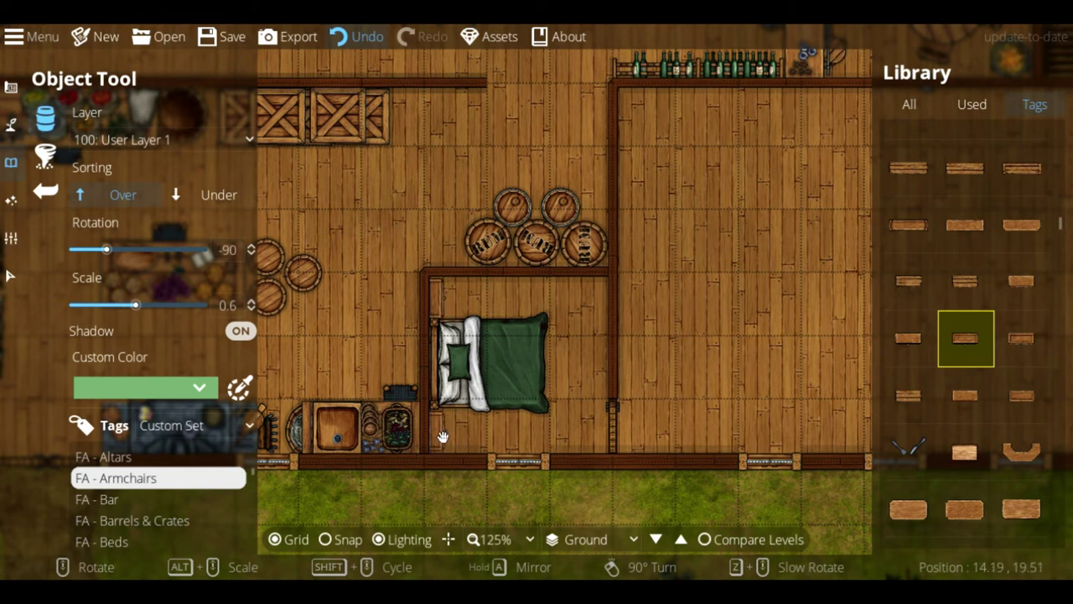
Step: Nudge the green bed slightly downward to center it between the two cupboards
key(v)
click(515, 360)
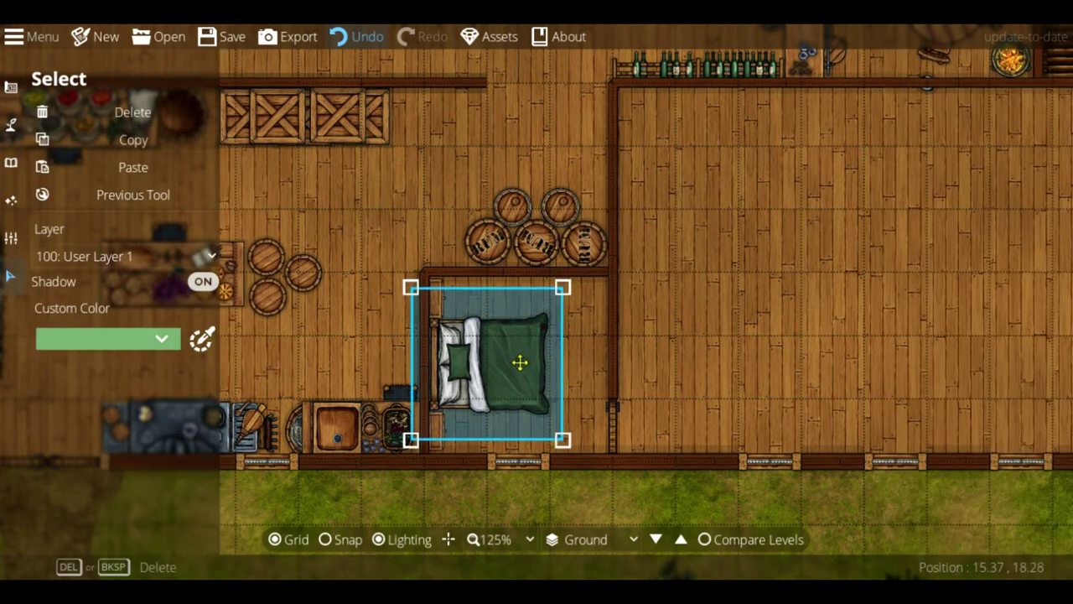
drag(520, 362, 519, 364)
click(444, 431)
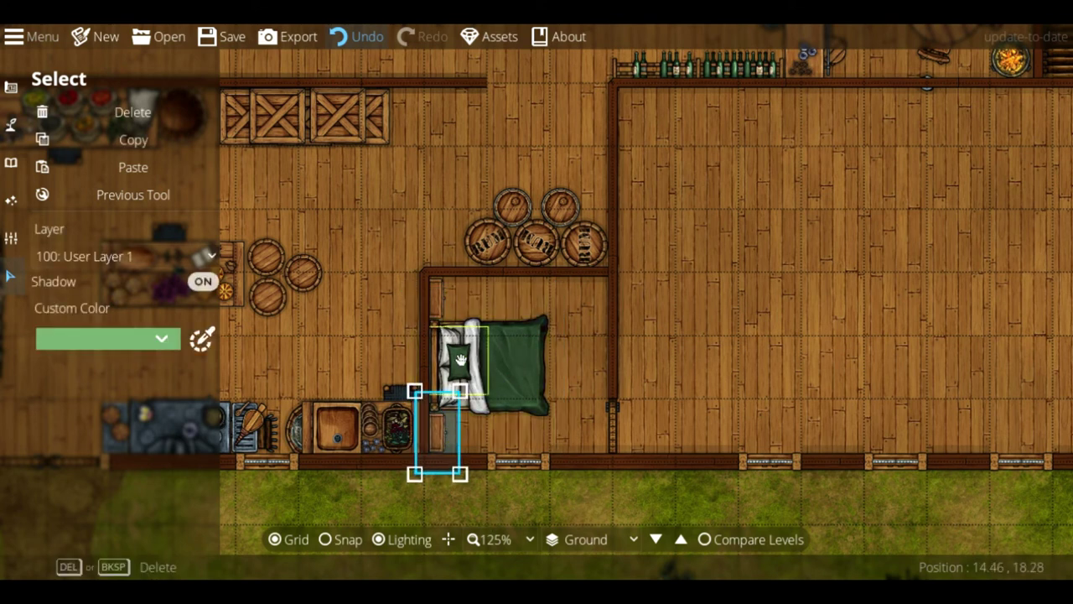
click(553, 407)
Step: Rotate the green pillow slightly so it lies tilted on the bed
click(483, 369)
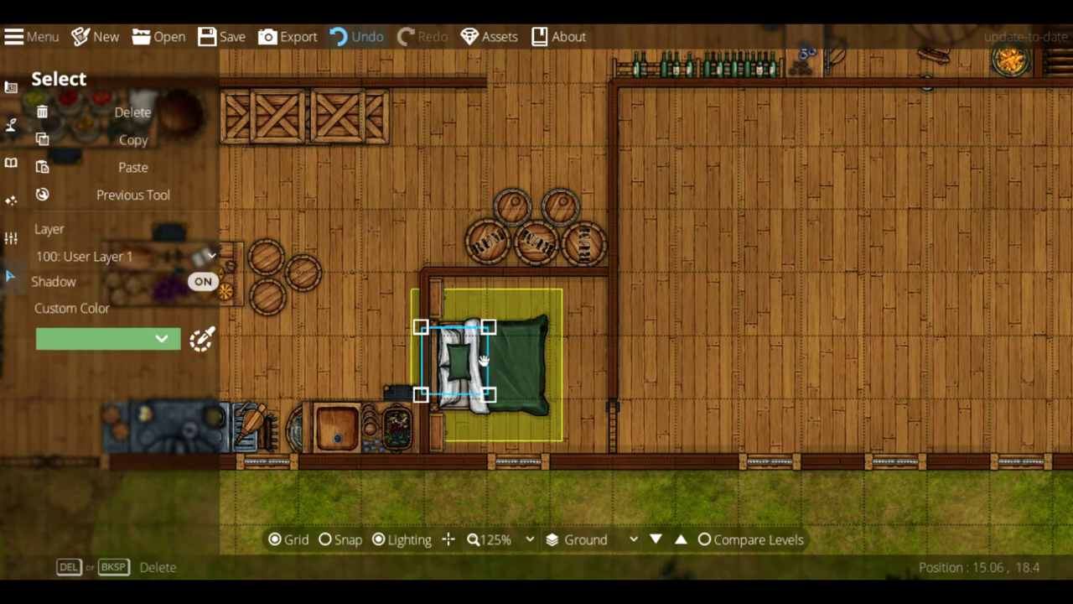
scroll(503, 372, down, 1)
click(658, 488)
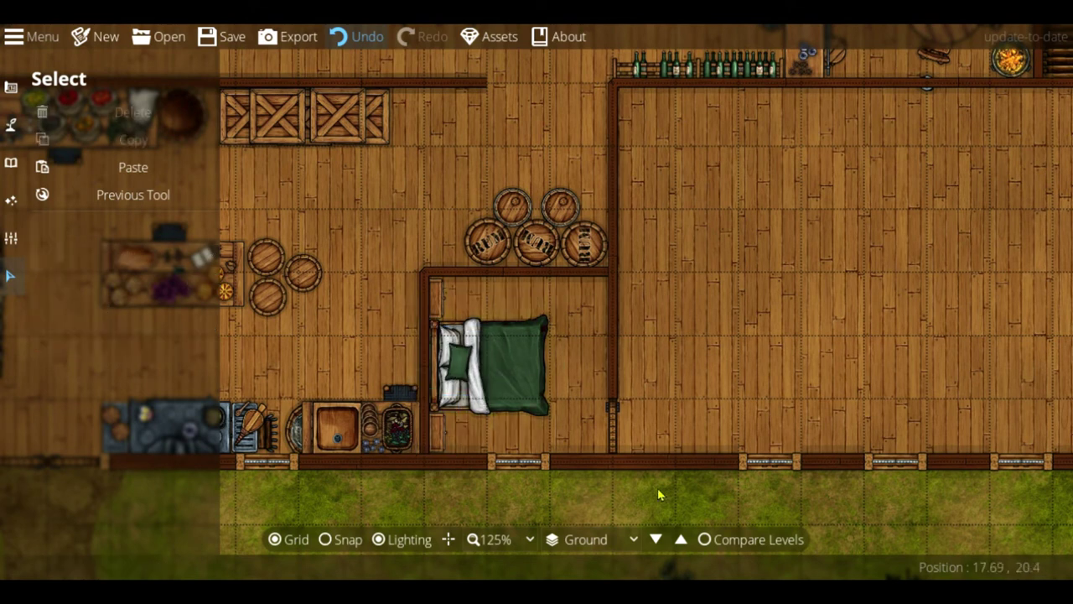
click(11, 164)
click(80, 116)
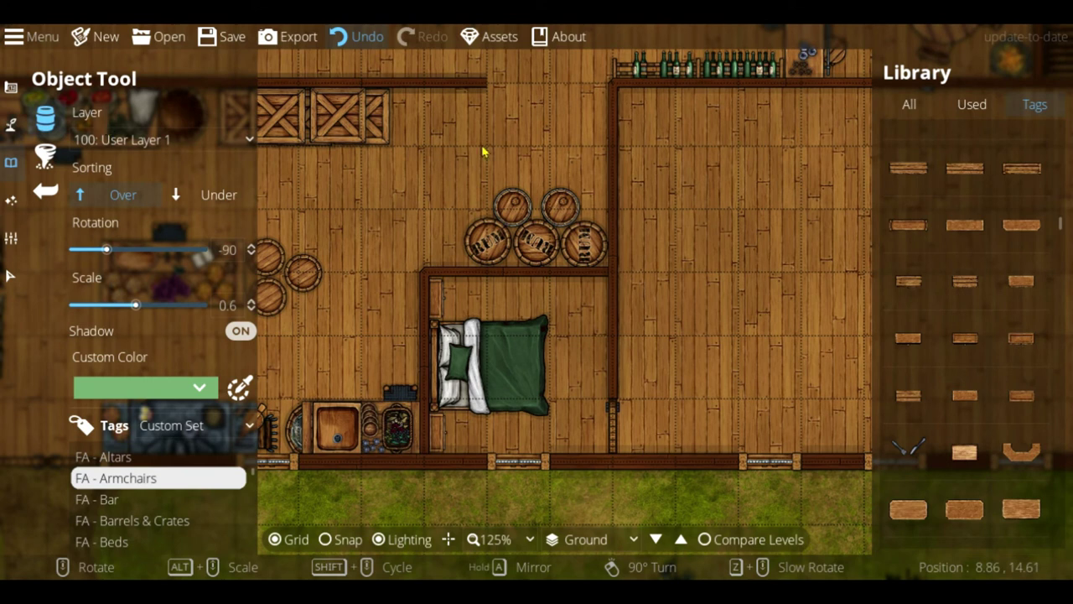
scroll(975, 288, down, 7)
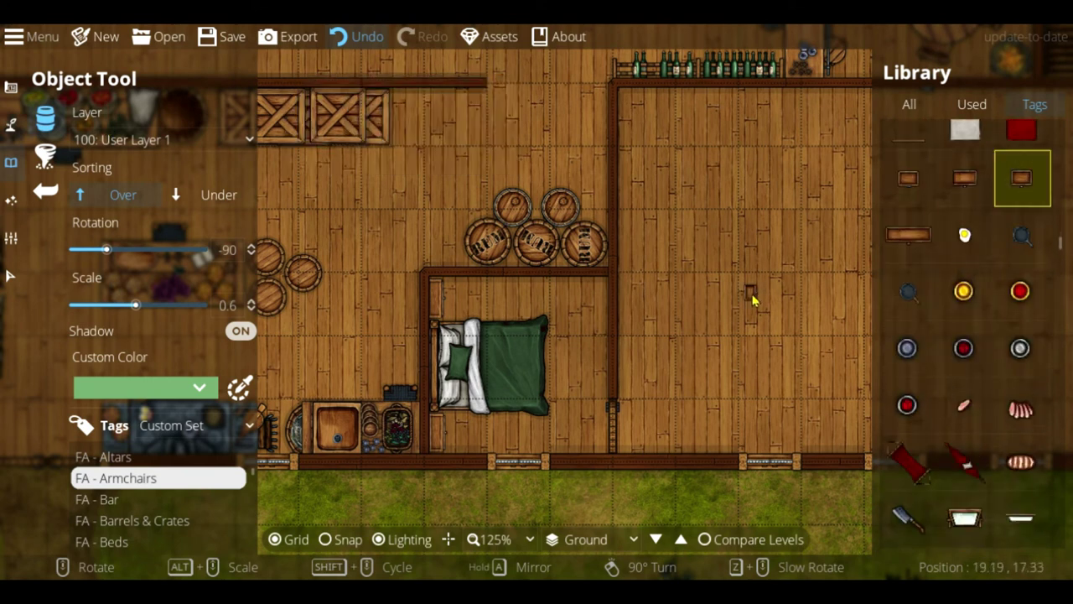
scroll(1007, 260, down, 2)
scroll(1008, 260, down, 5)
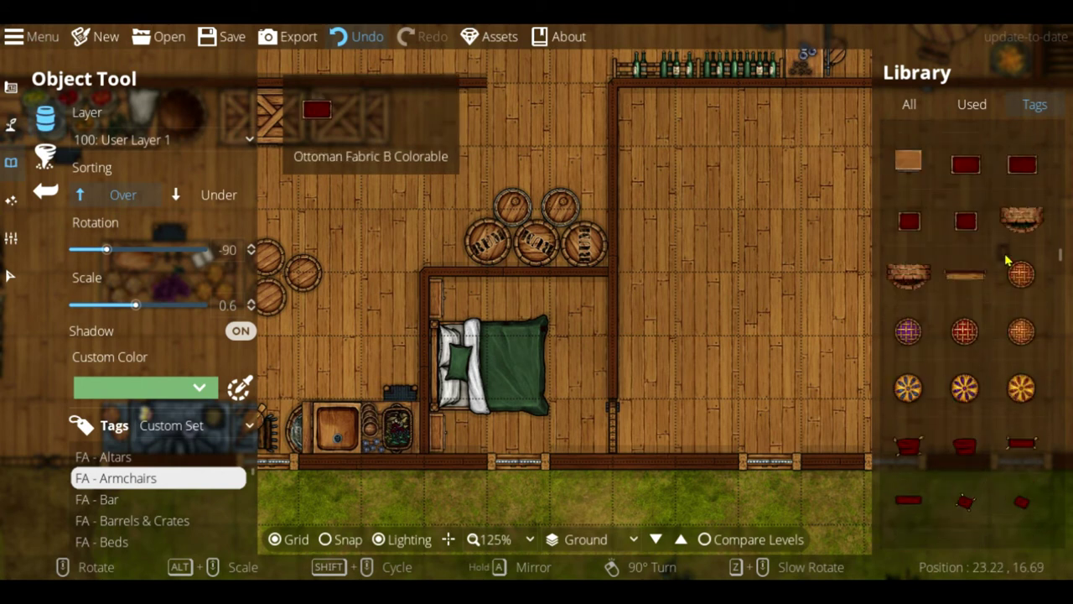
click(1013, 172)
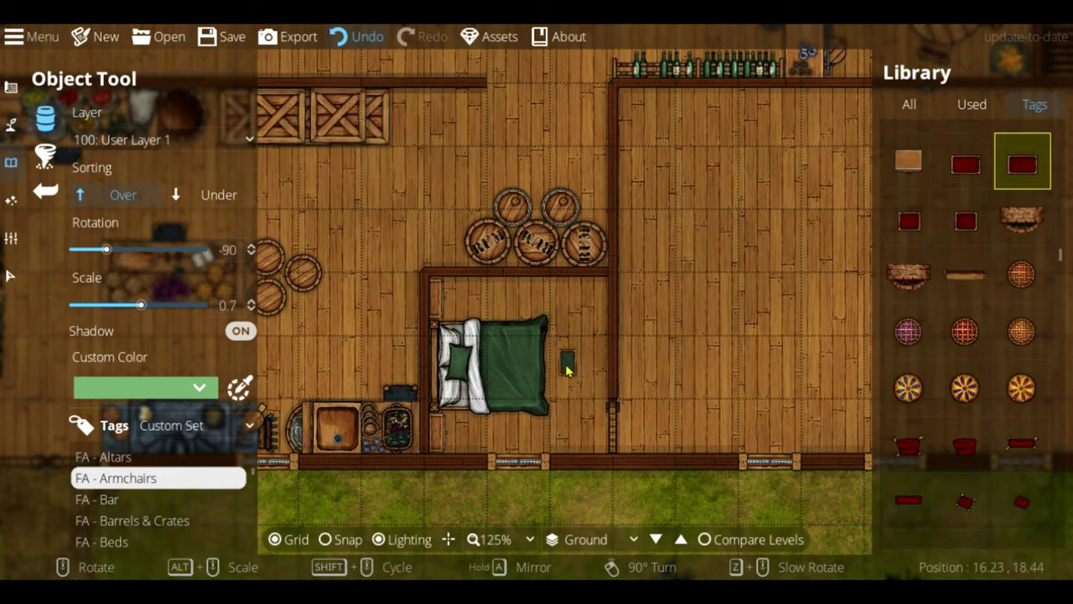
alt+scroll(562, 374, down, 1)
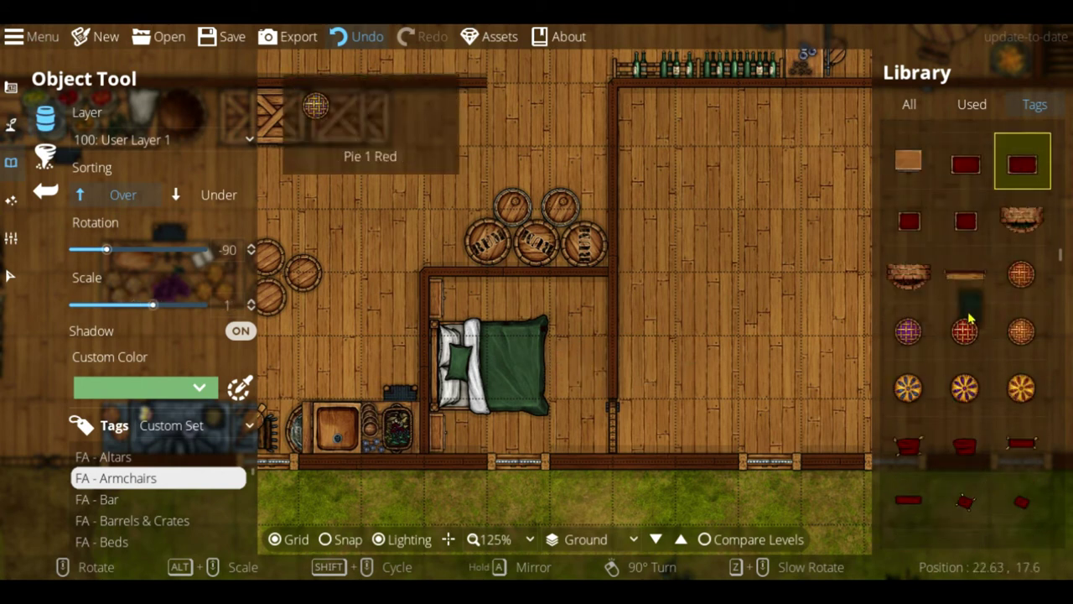
Step: Lay a black bear-skin rug beneath the bed at rotation -45 and scale 1, with sorting set to Under
scroll(968, 307, down, 3)
scroll(970, 319, down, 2)
scroll(970, 319, down, 3)
click(1030, 379)
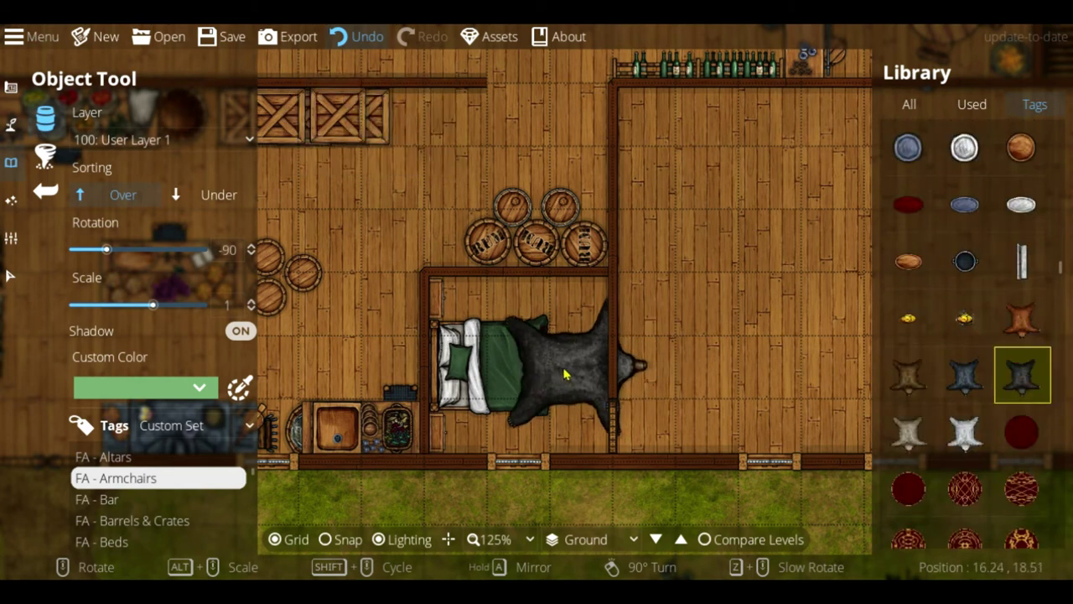
click(203, 196)
scroll(534, 369, up, 3)
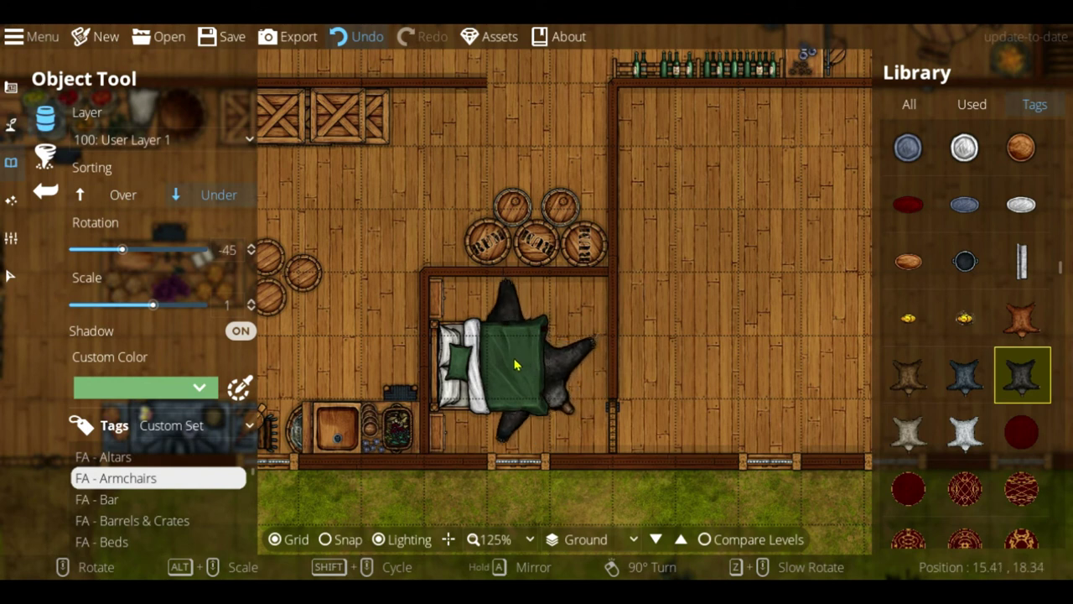
Step: Place a stone fireplace with a wooden mantel at rotation 90 on the large room's east wall, with a firewood rack just south of it
scroll(575, 220, down, 18)
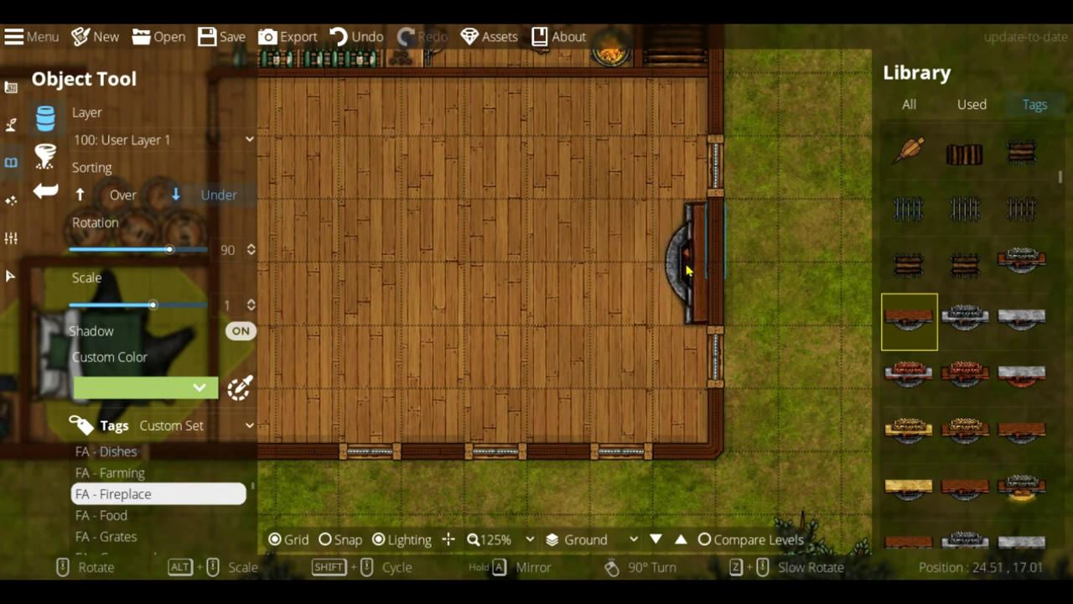
click(685, 269)
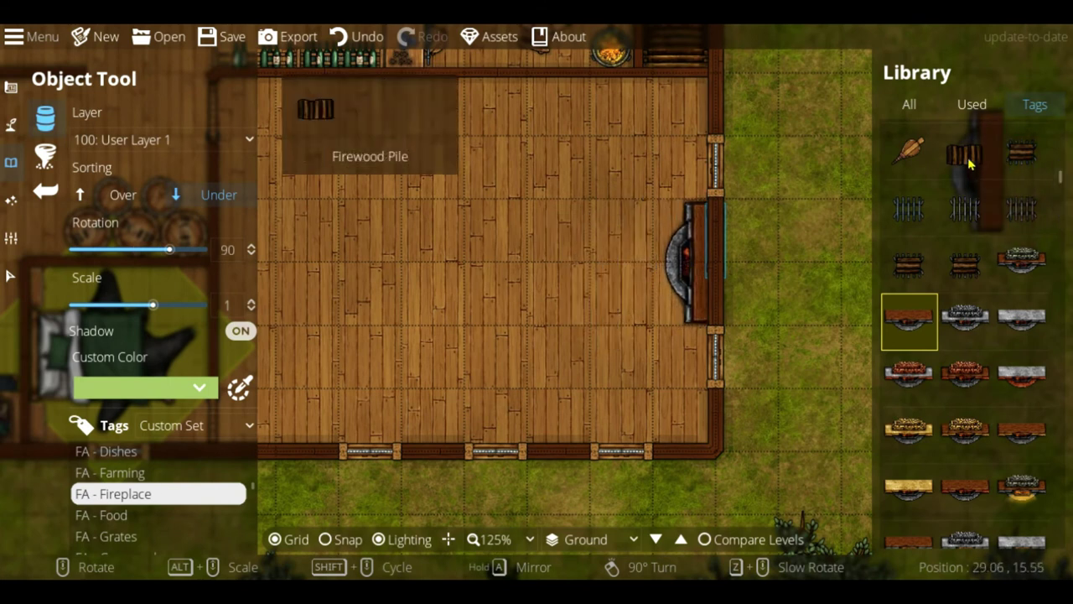
click(966, 267)
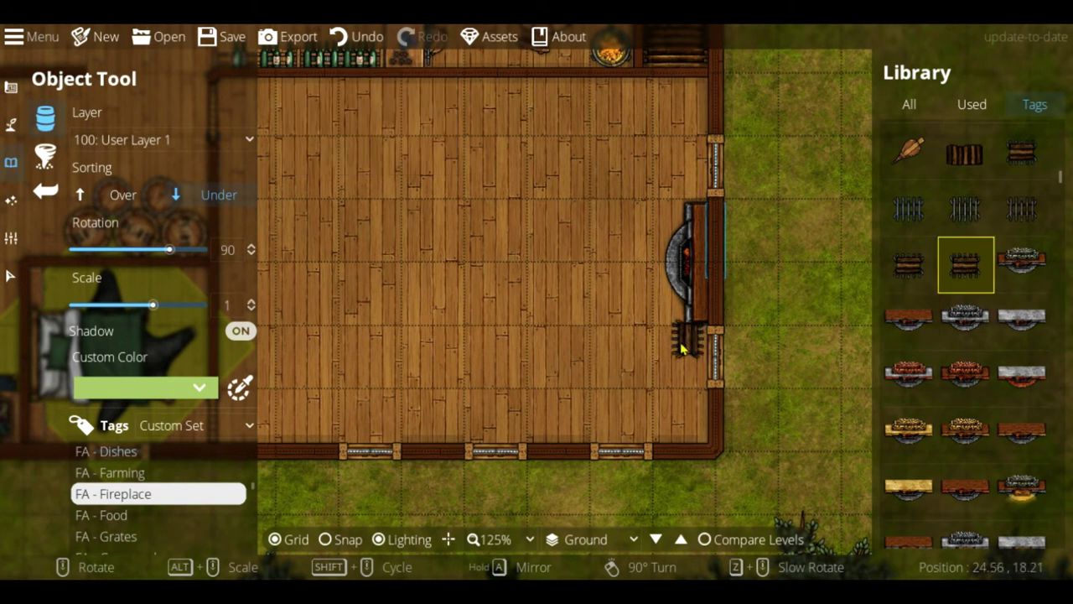
click(912, 281)
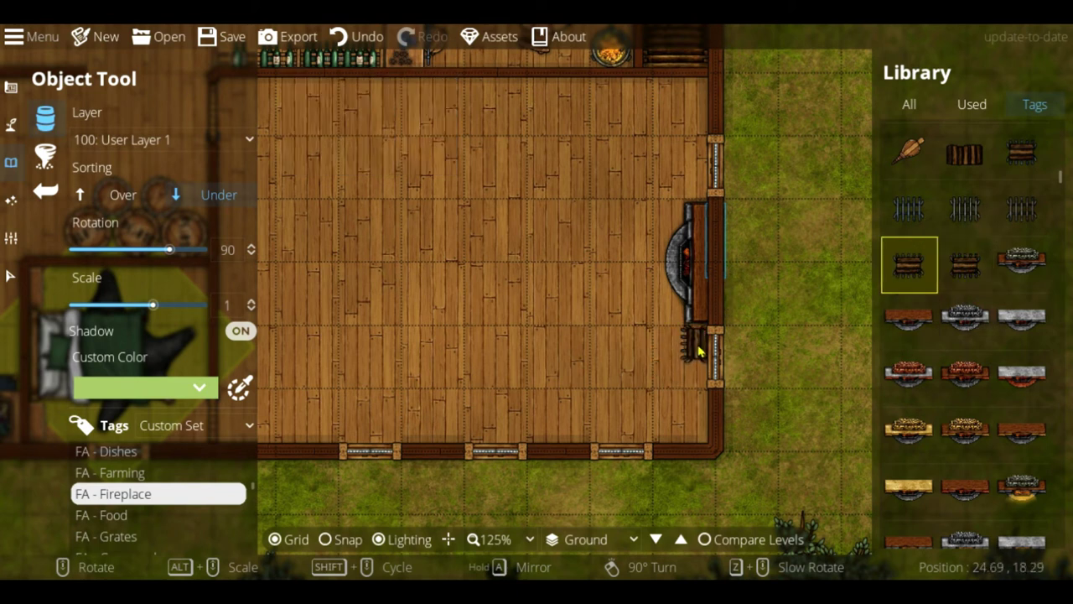
click(700, 352)
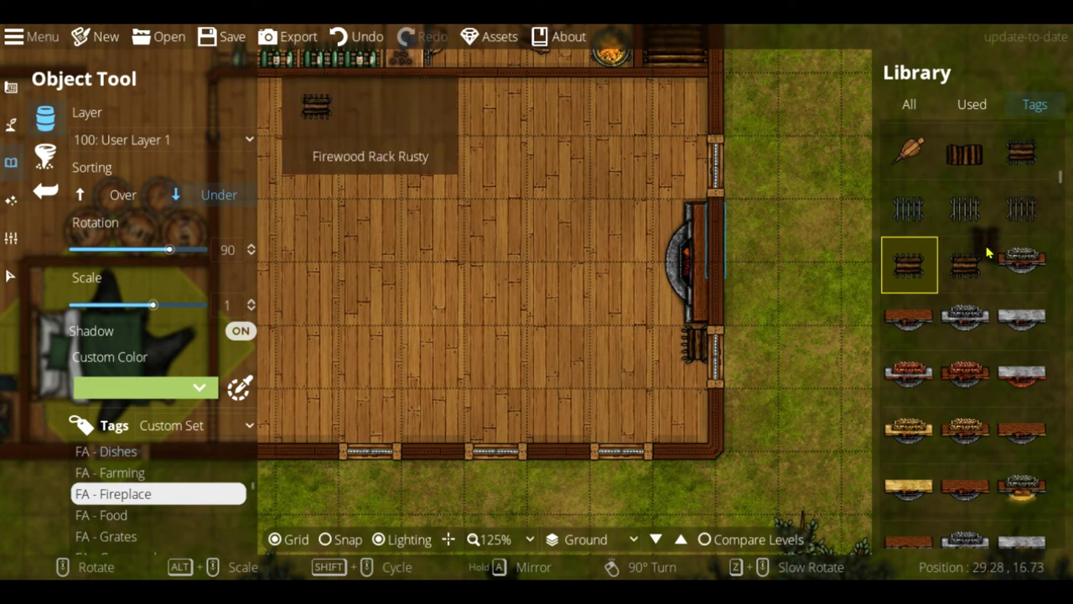
Step: Put a round plant pot in the large room's southeast corner and set a leafy green plant over it
scroll(986, 244, down, 3)
scroll(987, 253, down, 1)
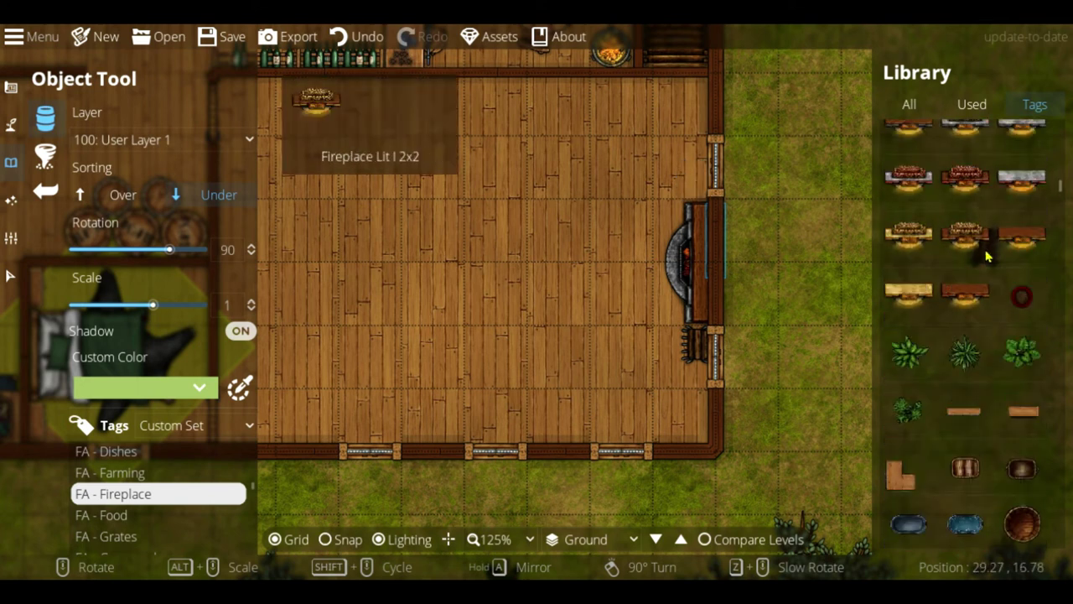
click(1023, 298)
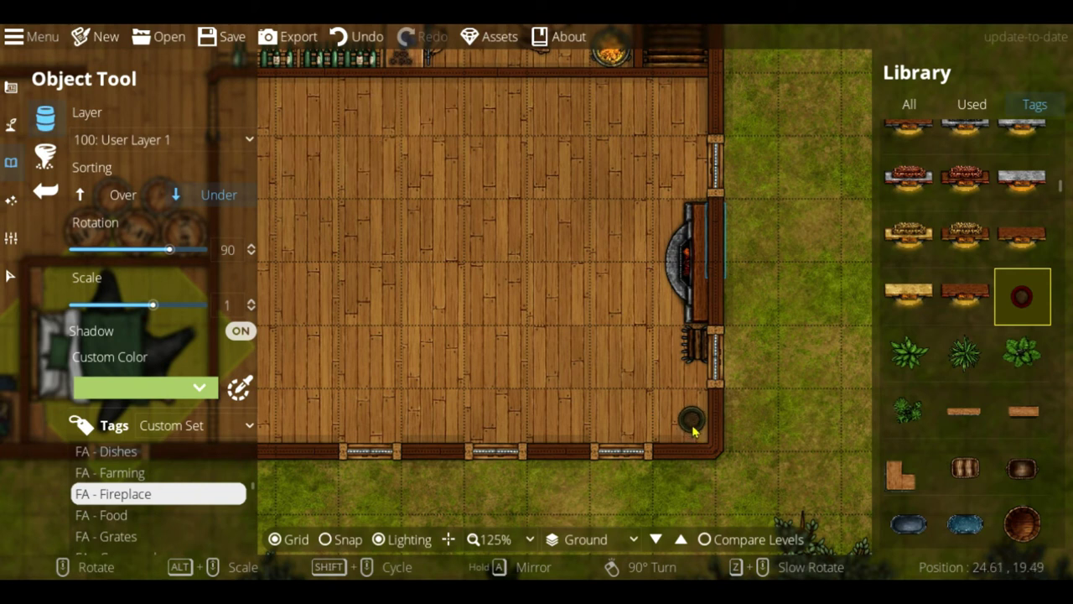
shift+scroll(693, 431, down, 1)
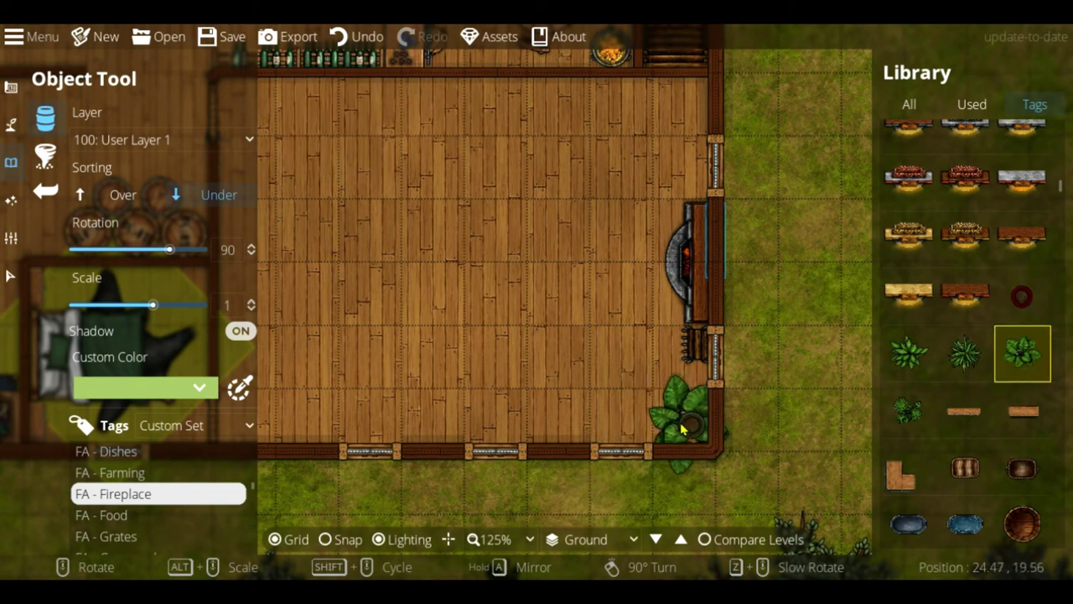
scroll(662, 411, up, 3)
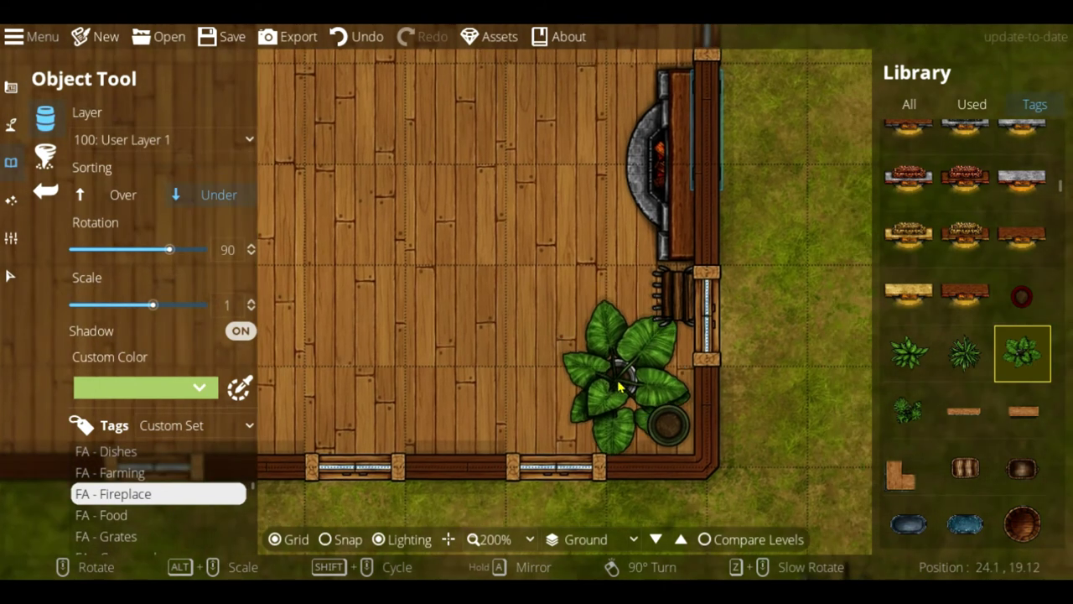
shift+scroll(620, 390, up, 2)
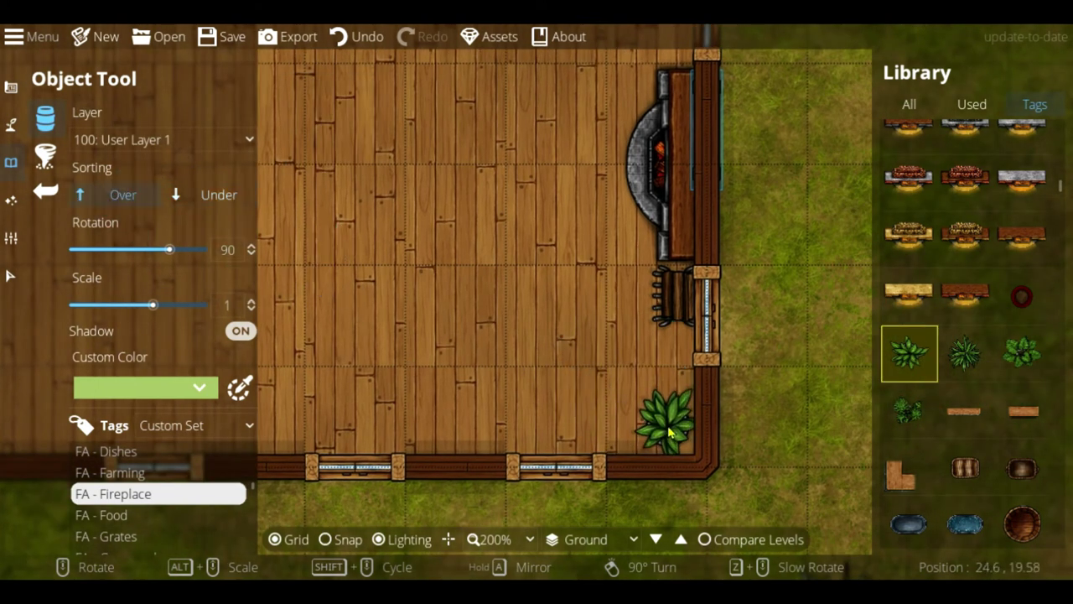
click(669, 432)
Step: Place a matching pot and leafy plant in the large room's northeast corner
middle_drag(597, 127, 587, 307)
middle_drag(778, 216, 743, 330)
click(1022, 298)
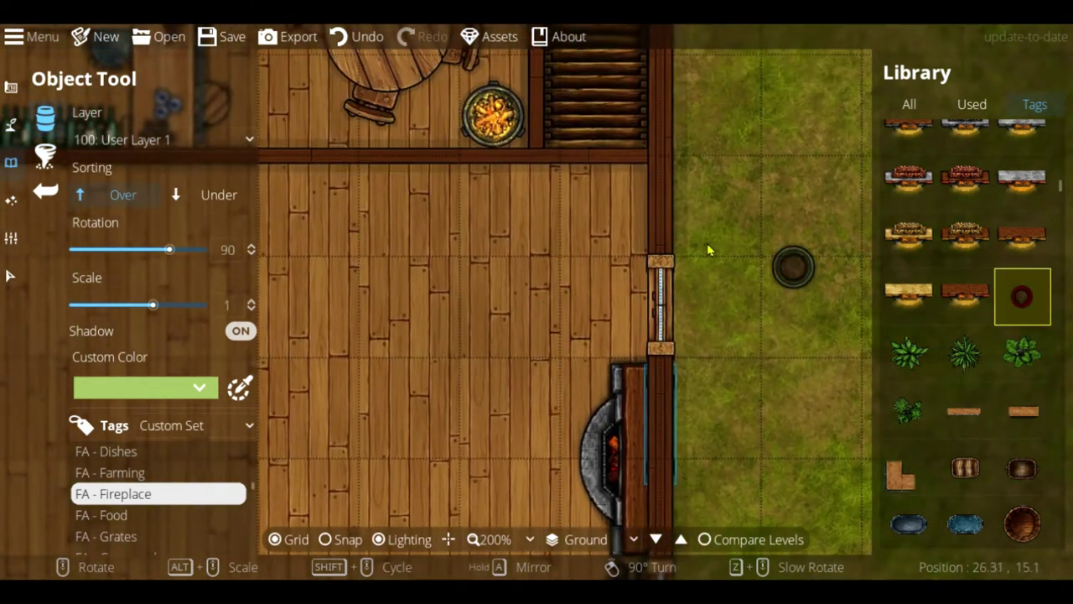
shift+scroll(618, 192, down, 1)
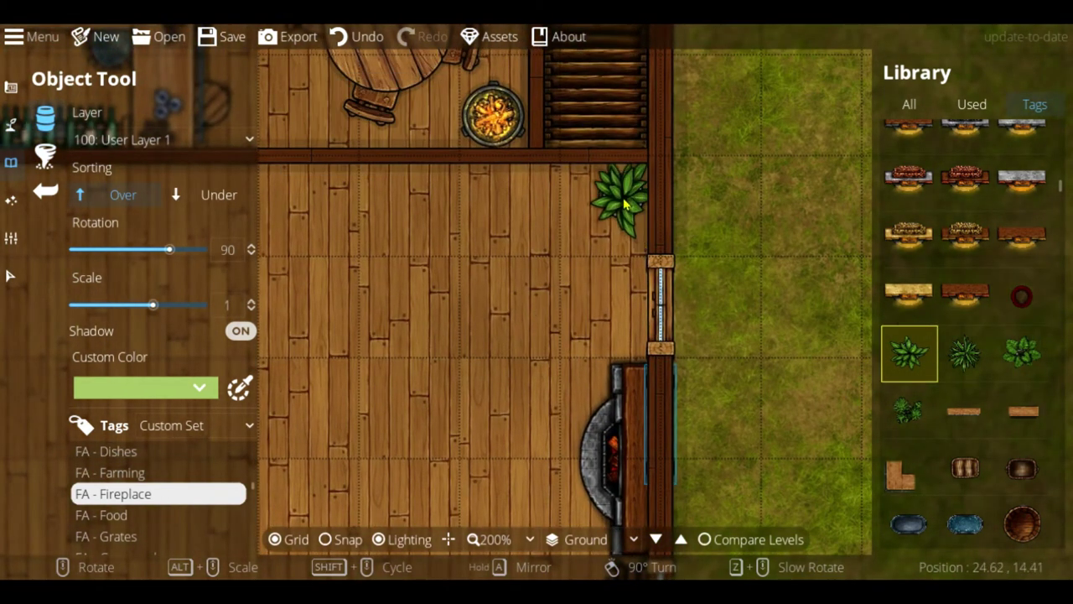
Step: Place a long wooden bookcase at rotation -90 and scale 1, unsnapped, against the large room's west wall between the two doors
scroll(625, 205, down, 5)
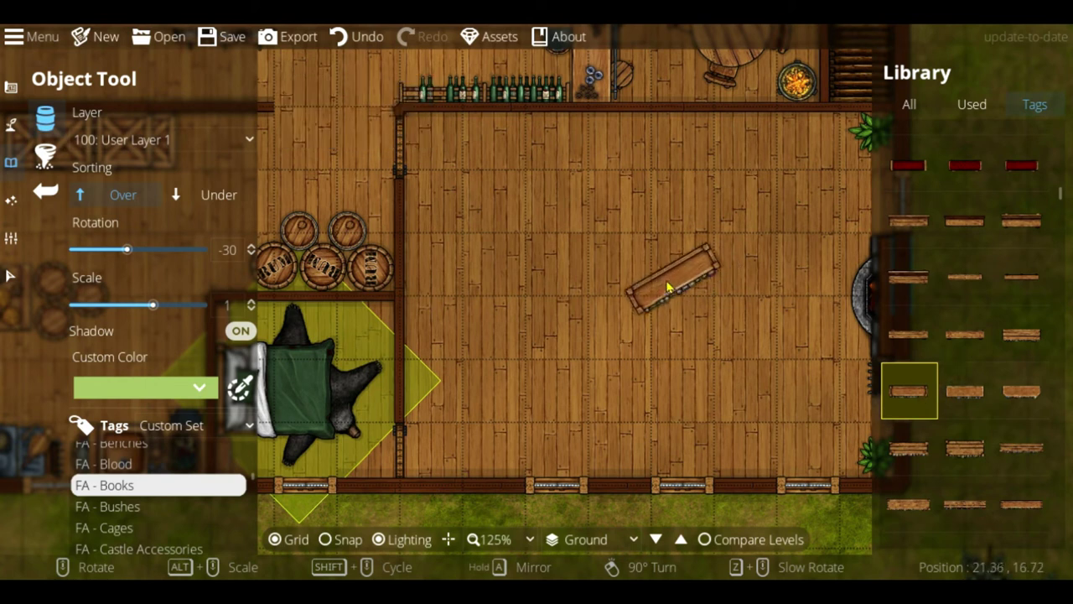
middle_drag(679, 300, 587, 361)
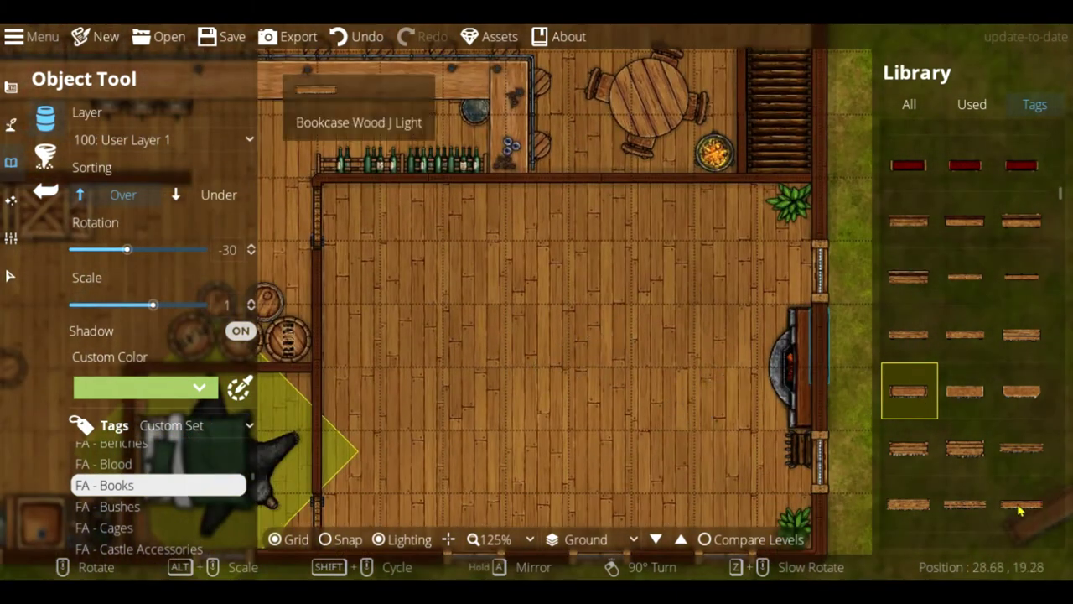
click(909, 504)
middle_drag(663, 328, 587, 494)
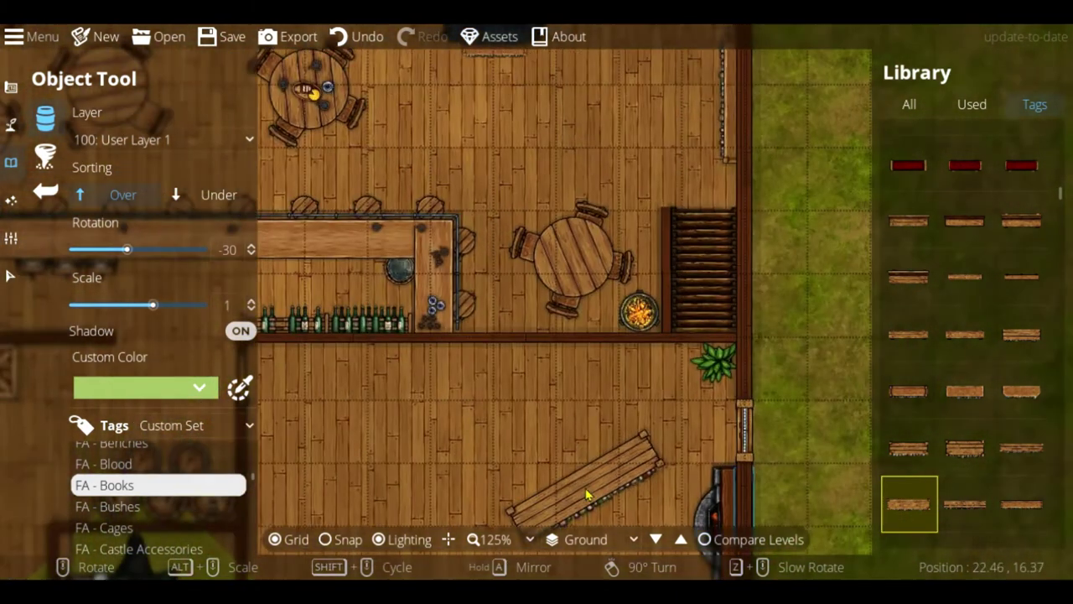
click(1026, 503)
middle_drag(534, 410, 795, 230)
scroll(578, 332, down, 1)
right_click(567, 334)
scroll(537, 327, down, 12)
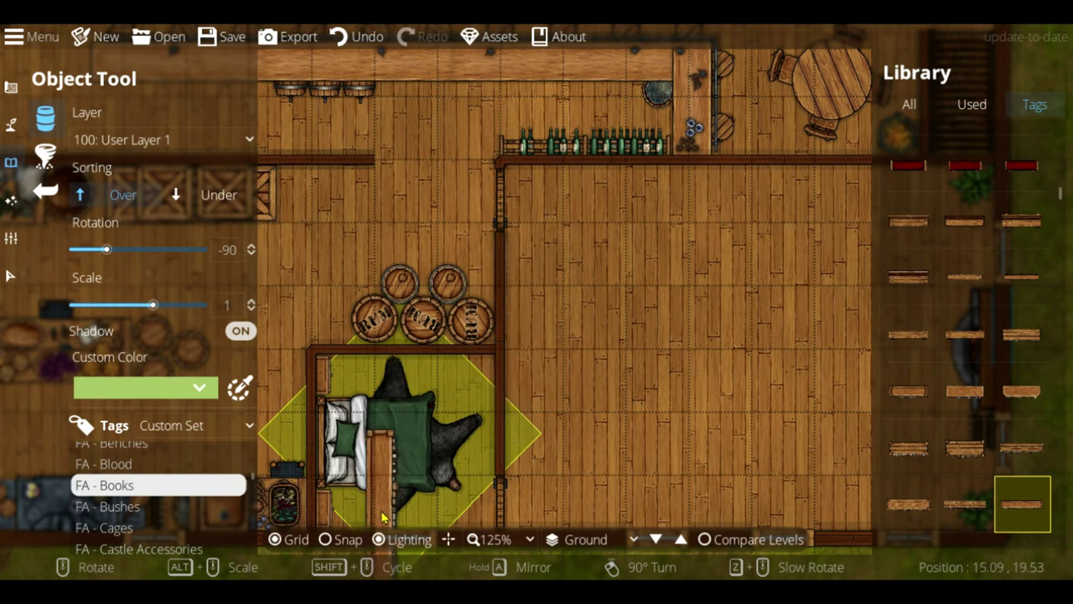
click(334, 542)
key(s)
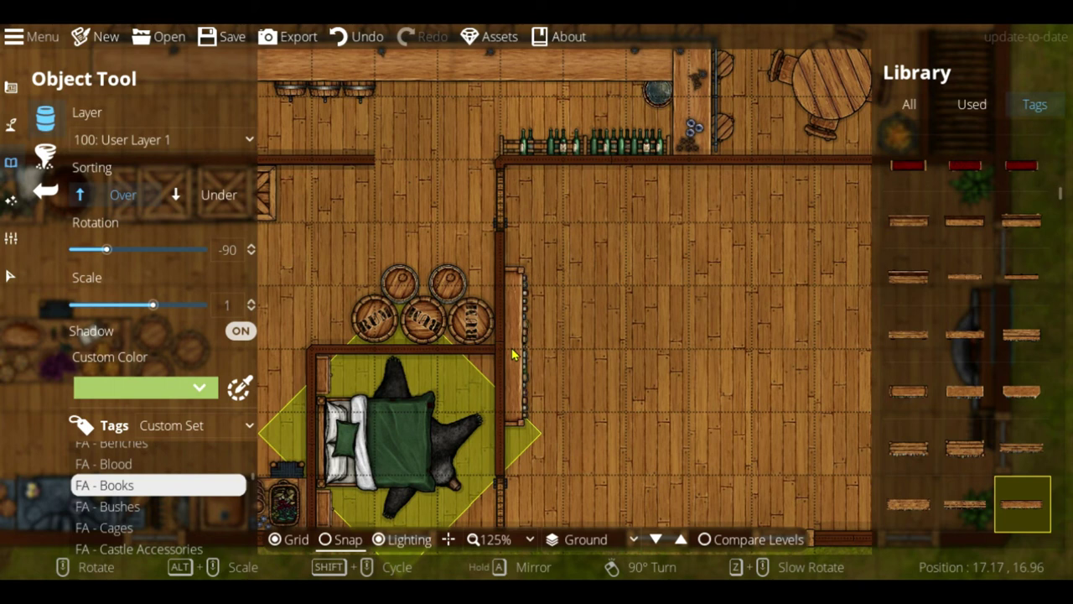
middle_drag(511, 351, 407, 275)
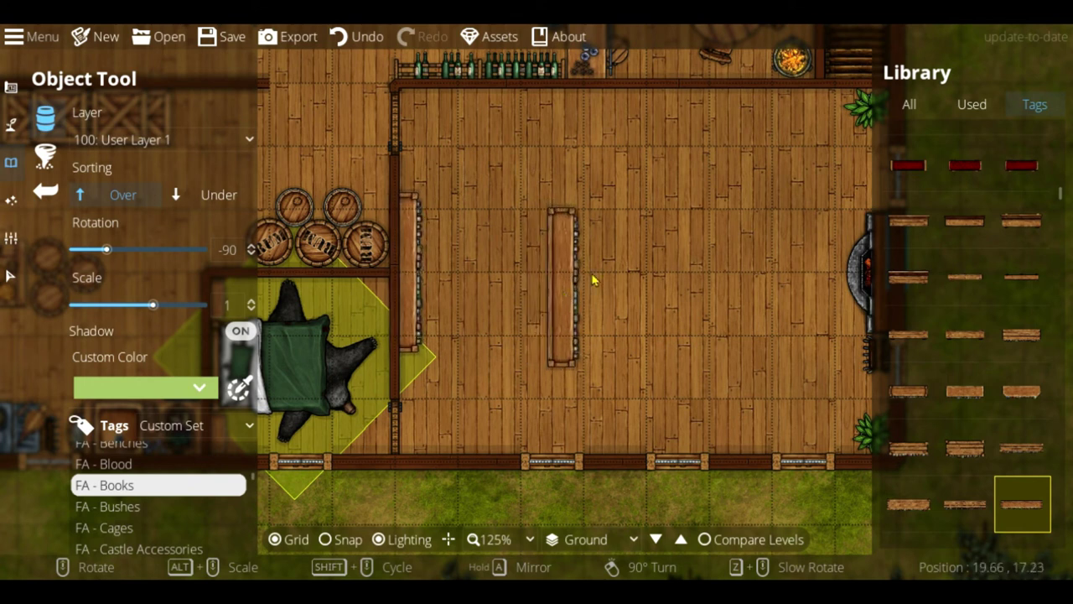
Step: Lay a green rectangular rug with a gold border in front of the fireplace at rotation -90 and scale 1.3, snapped to the grid
scroll(994, 264, down, 5)
scroll(993, 265, down, 6)
drag(1063, 235, 1068, 288)
click(1021, 361)
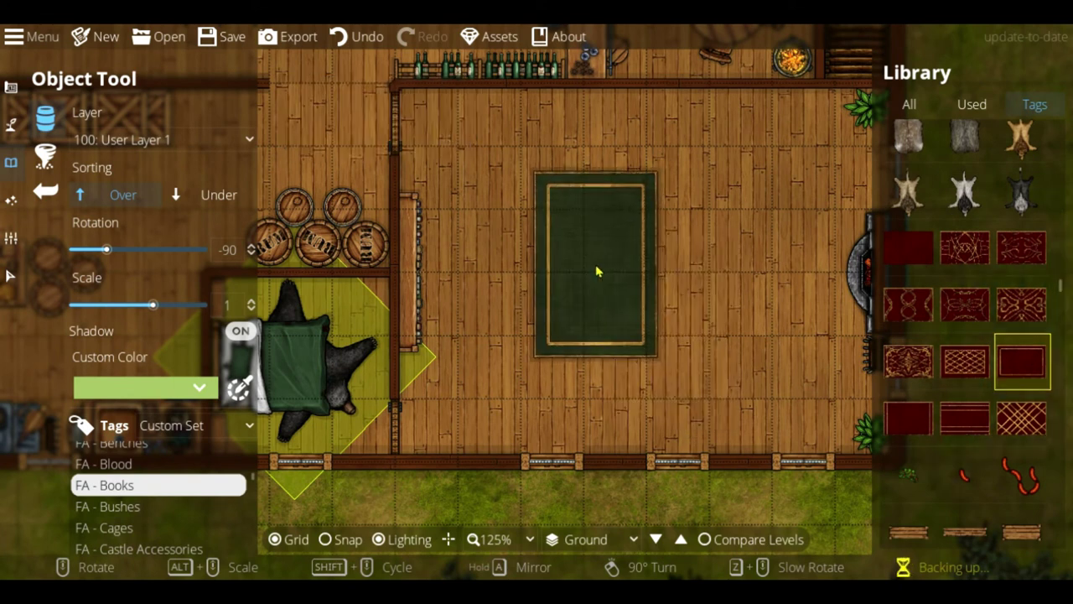
middle_drag(647, 257, 547, 253)
alt+scroll(546, 250, up, 2)
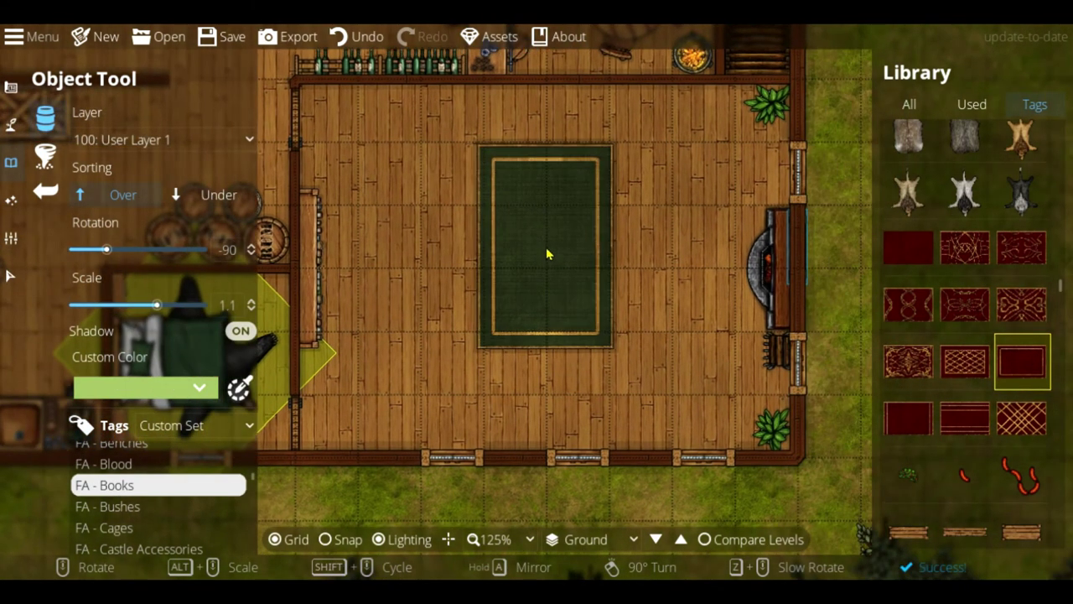
click(339, 539)
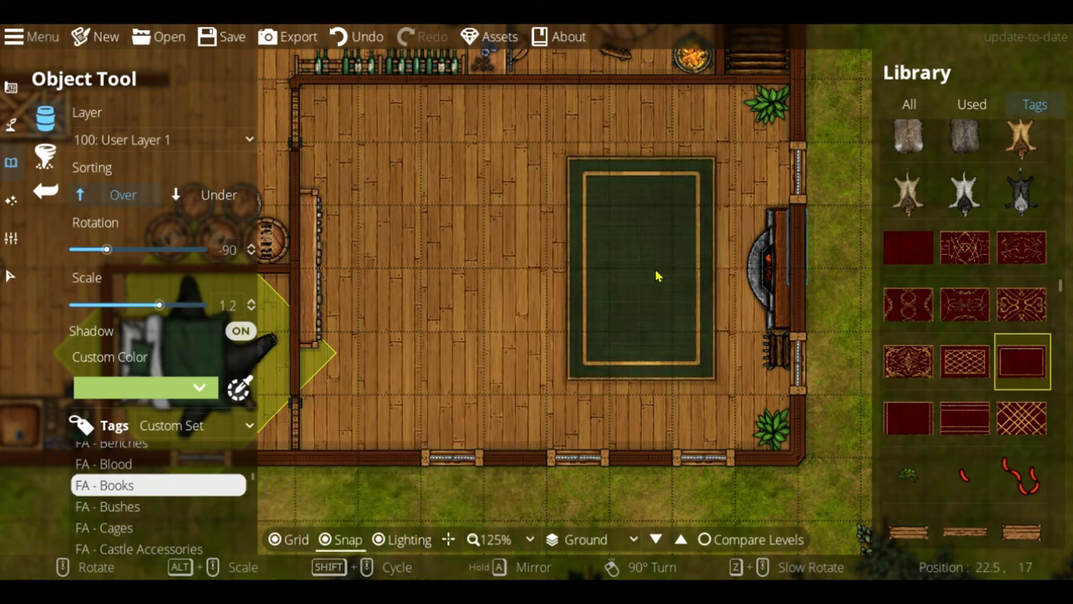
alt+scroll(658, 275, up, 1)
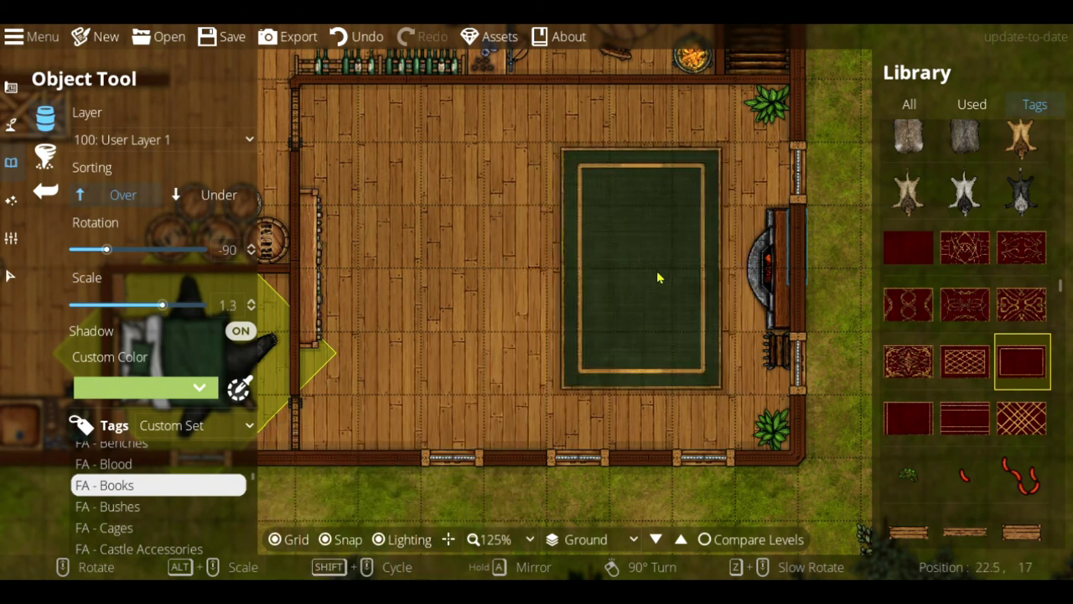
click(658, 276)
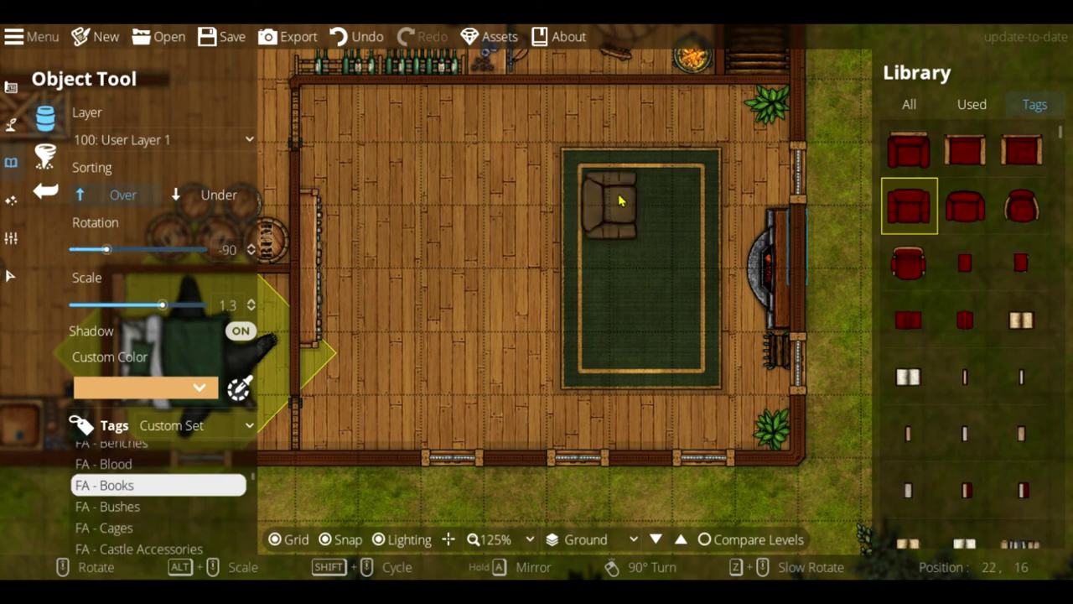
Step: Place two brown armchairs at scale 1.3 on the rug without snapping, angled toward the fireplace at rotations -60 and -135
scroll(620, 200, up, 3)
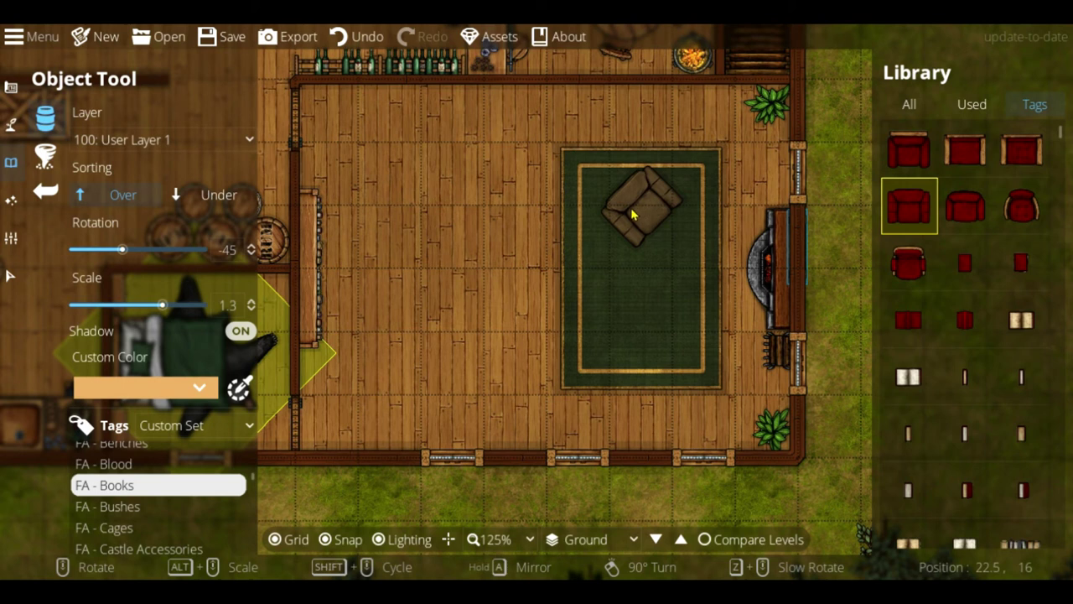
click(325, 539)
scroll(663, 215, down, 1)
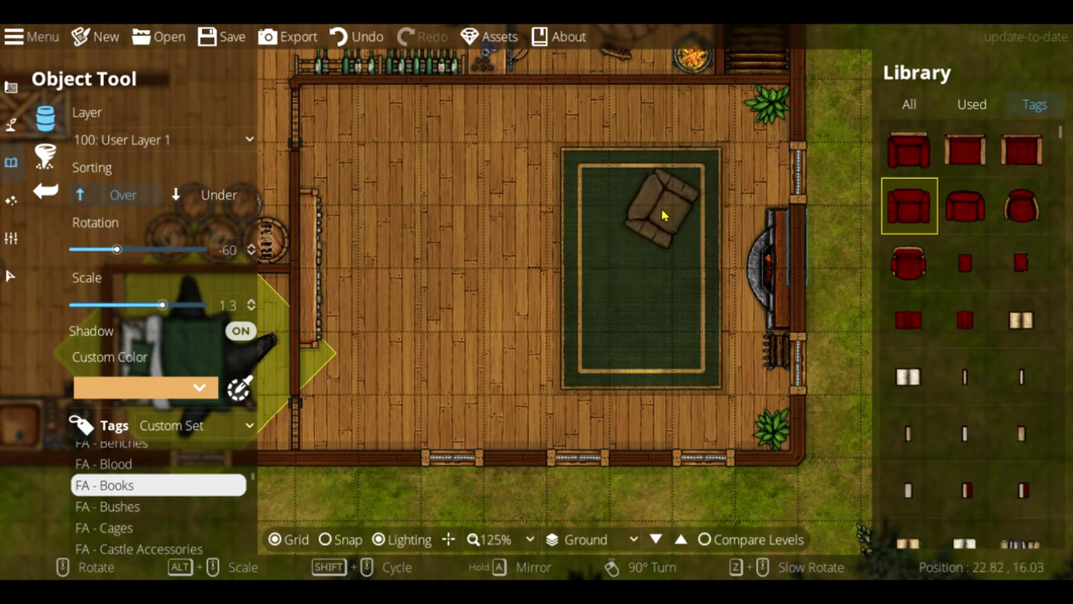
click(659, 211)
scroll(658, 318, down, 5)
click(672, 335)
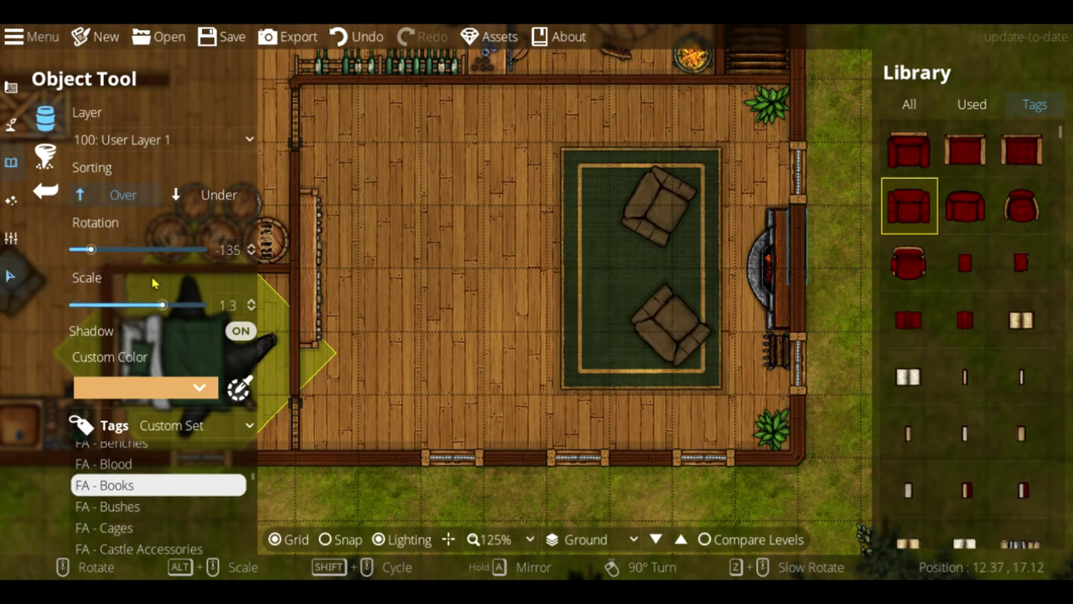
Step: Move the green rug slightly east, closer to the fireplace, and deselect it
click(11, 276)
click(628, 273)
drag(629, 273, 649, 273)
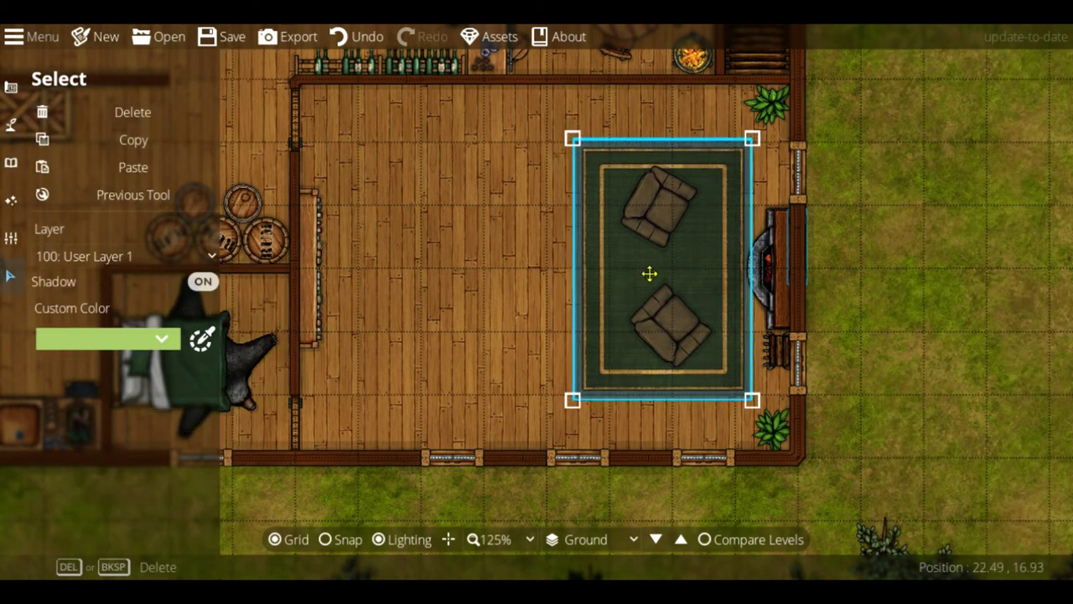
click(922, 229)
Step: Place an open book on the southern armchair at rotation -105 and scale 0.8, with the custom colour set to muted red
click(11, 91)
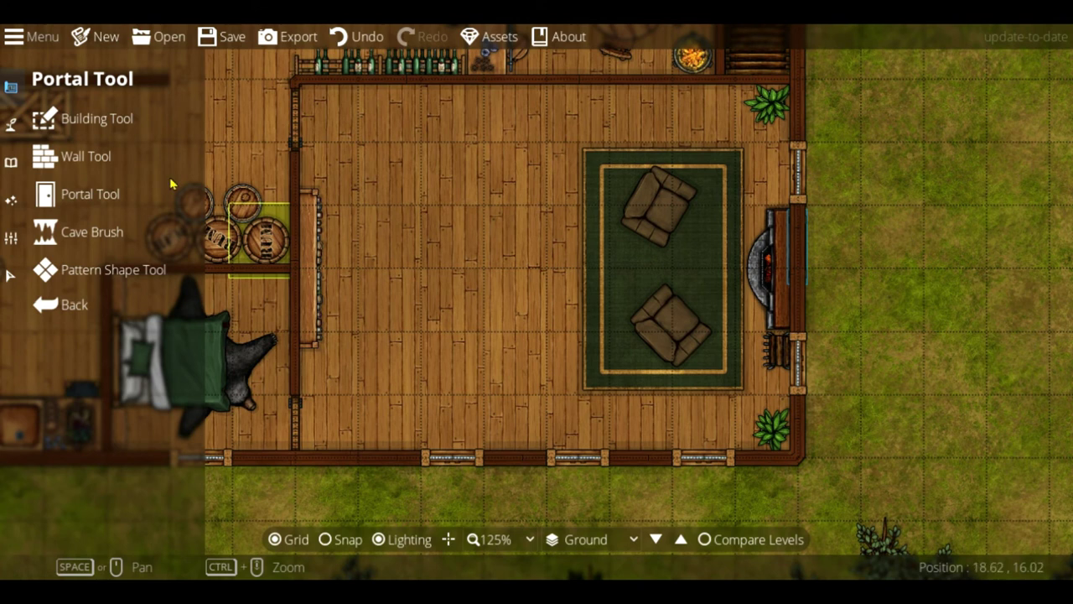
click(11, 163)
click(88, 118)
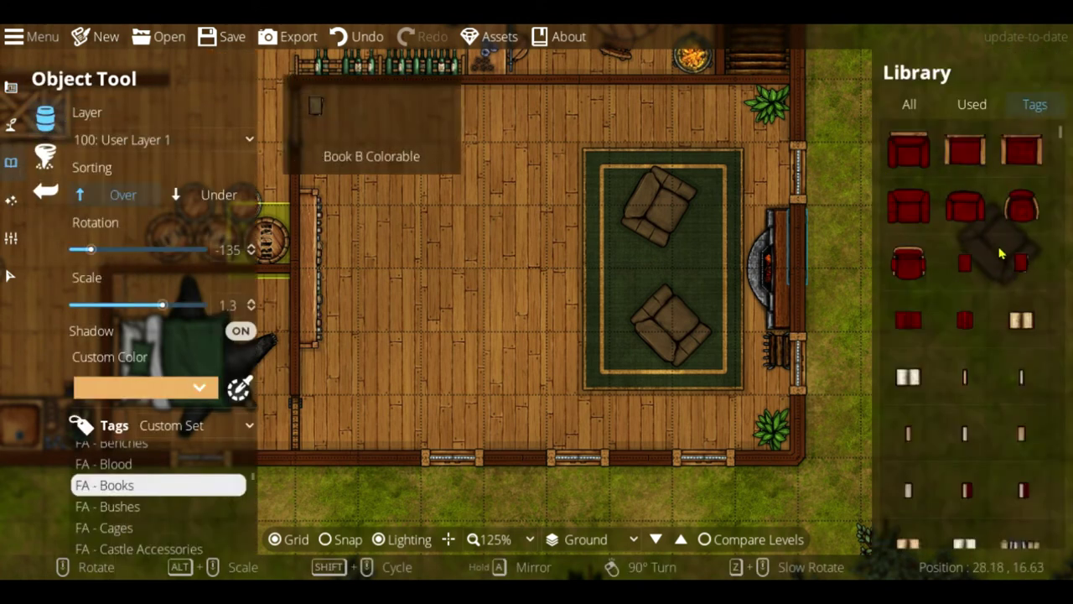
scroll(964, 277, down, 1)
click(909, 267)
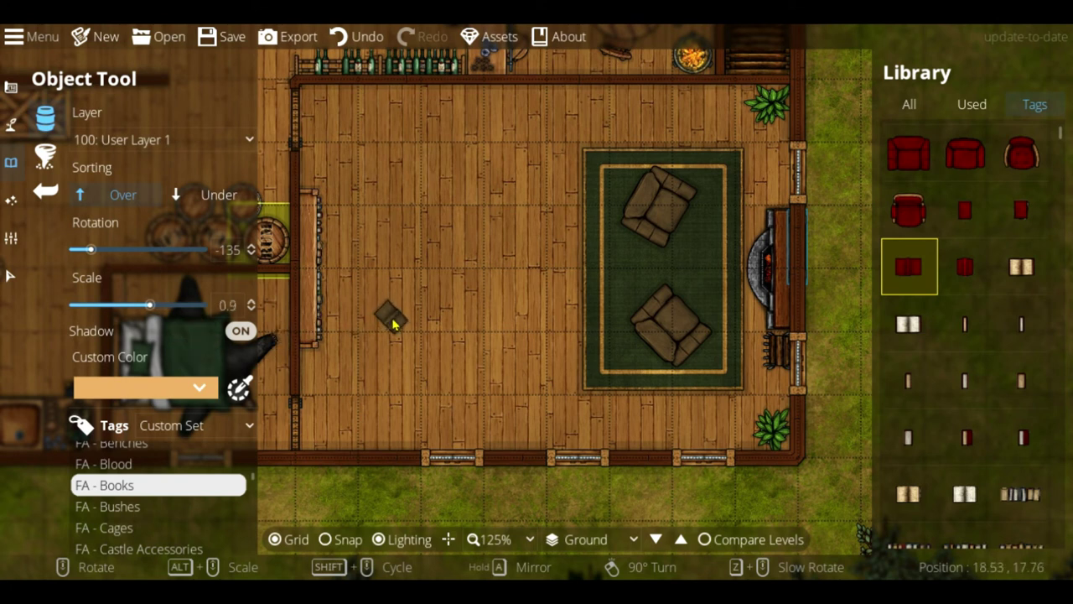
click(199, 387)
click(118, 424)
scroll(685, 335, up, 1)
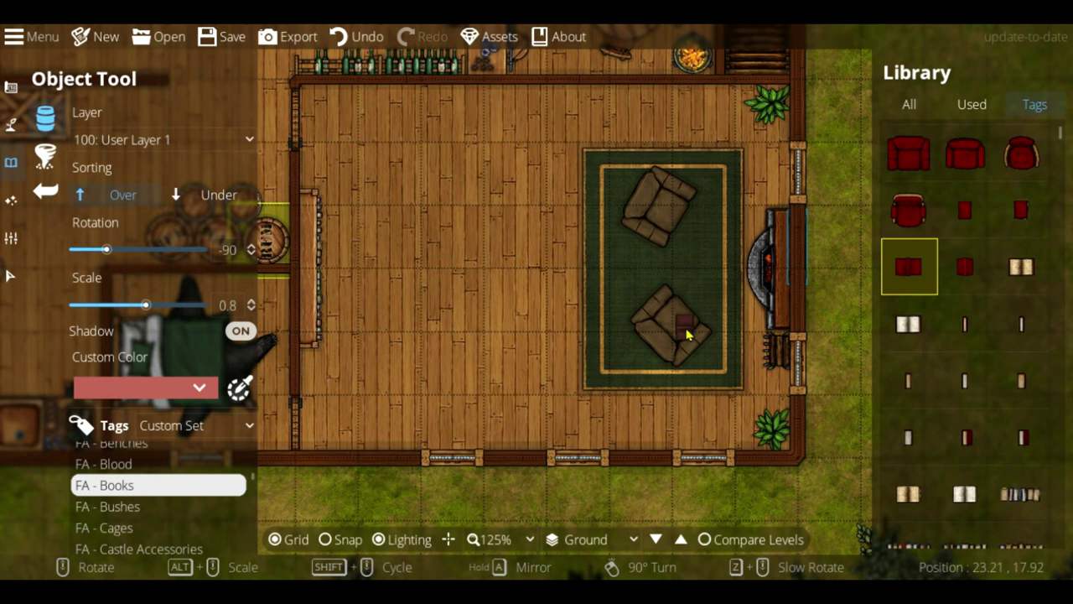
click(1021, 266)
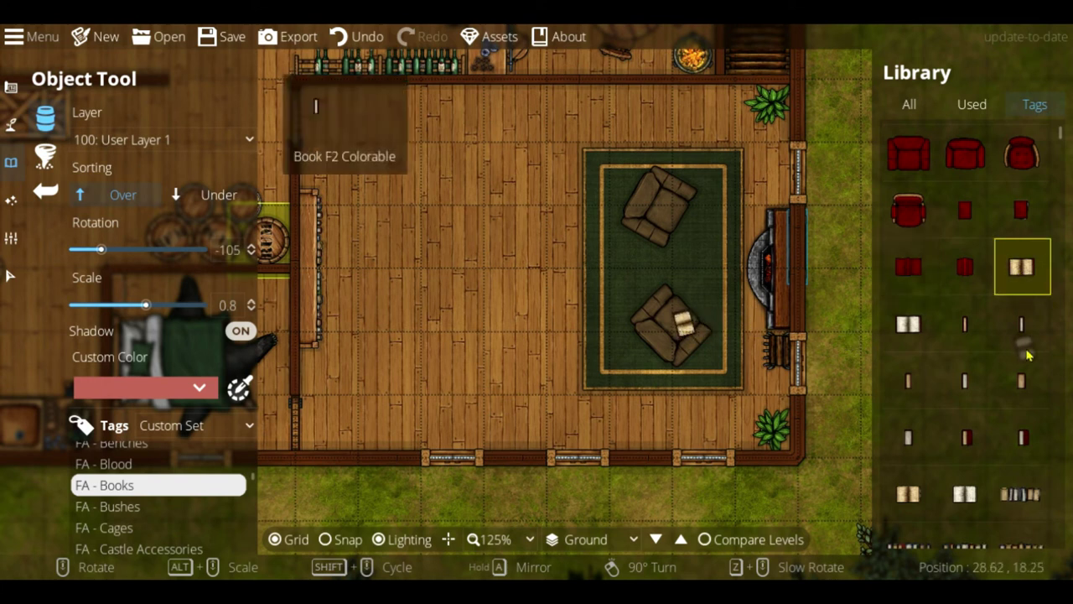
Step: Place a black-trimmed wooden chest at the foot of the green bed at rotation -90 and scale 0.9, sorted over other objects
scroll(965, 360, down, 2)
click(969, 502)
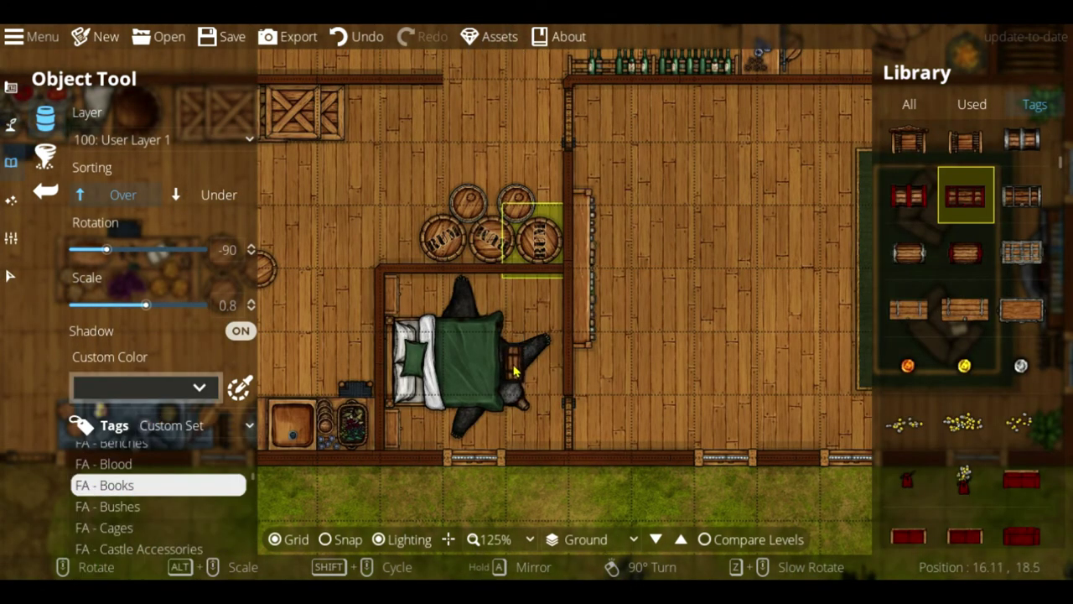
alt+scroll(515, 370, up, 1)
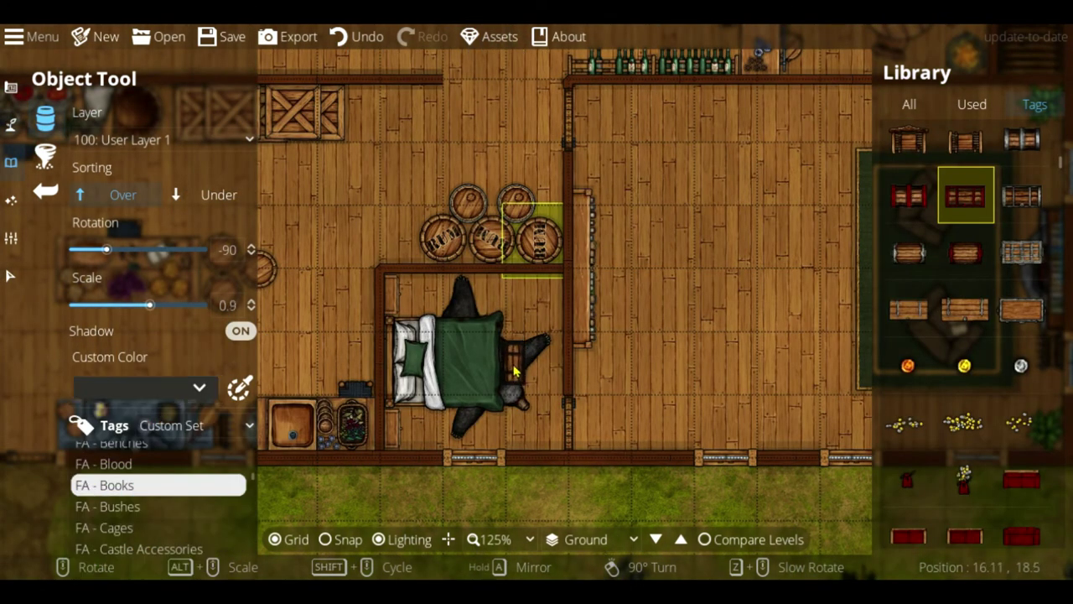
scroll(515, 370, up, 4)
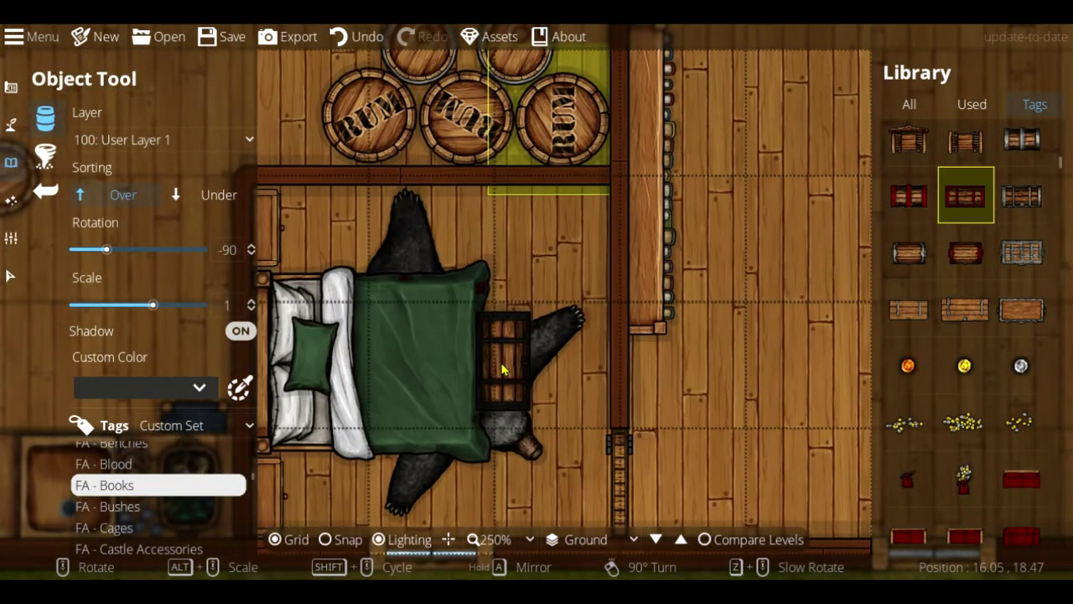
click(221, 201)
click(122, 195)
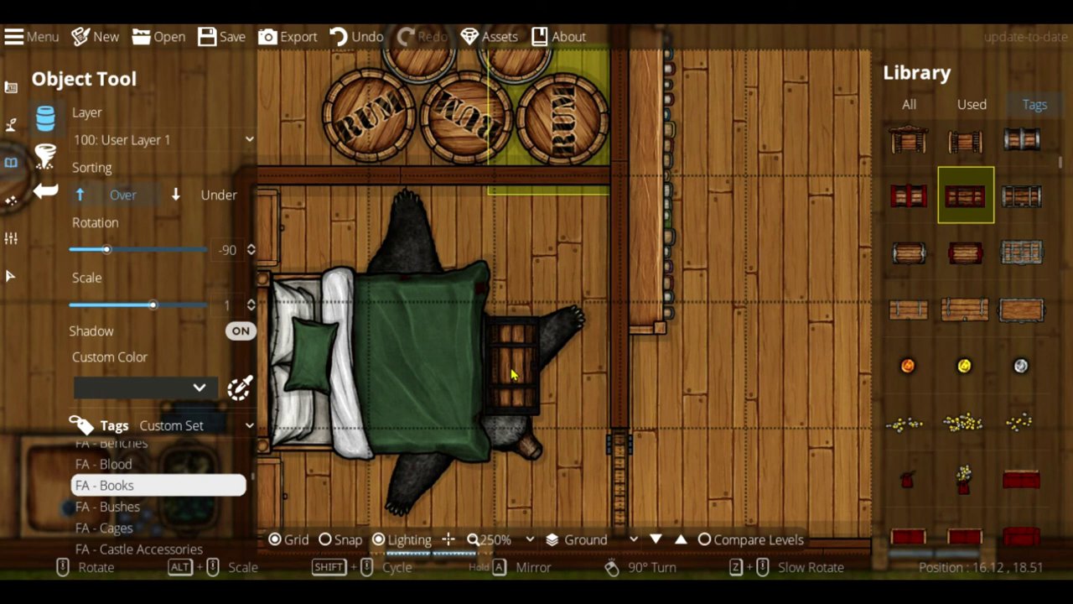
alt+scroll(513, 373, down, 1)
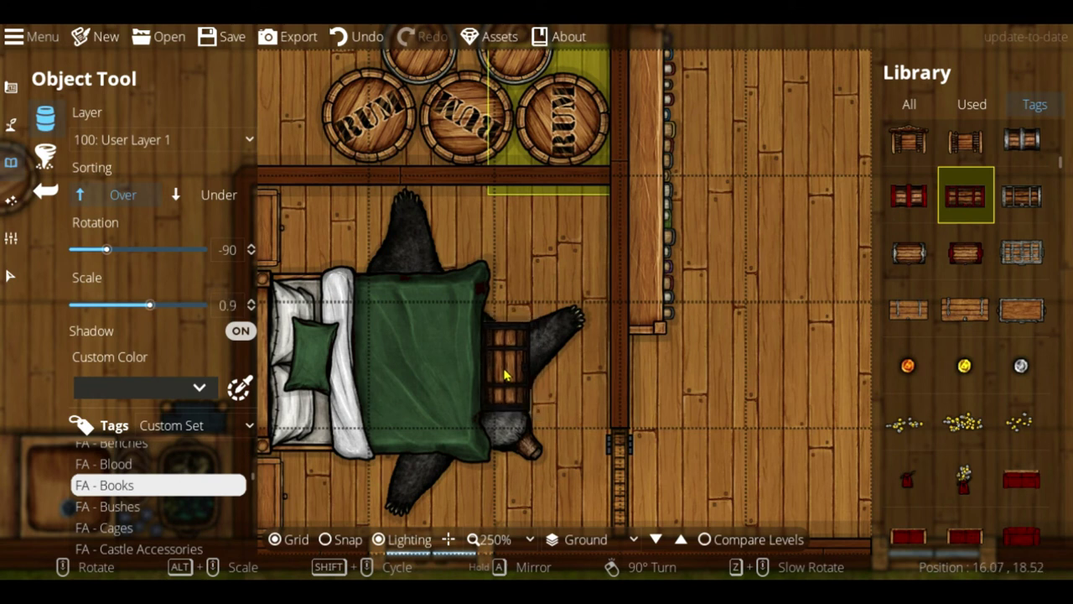
click(506, 375)
Step: Place a water-filled wooden bathtub at rotation 0 and scale 0.9 on the open floor in the west part of the large room
middle_drag(766, 287, 792, 216)
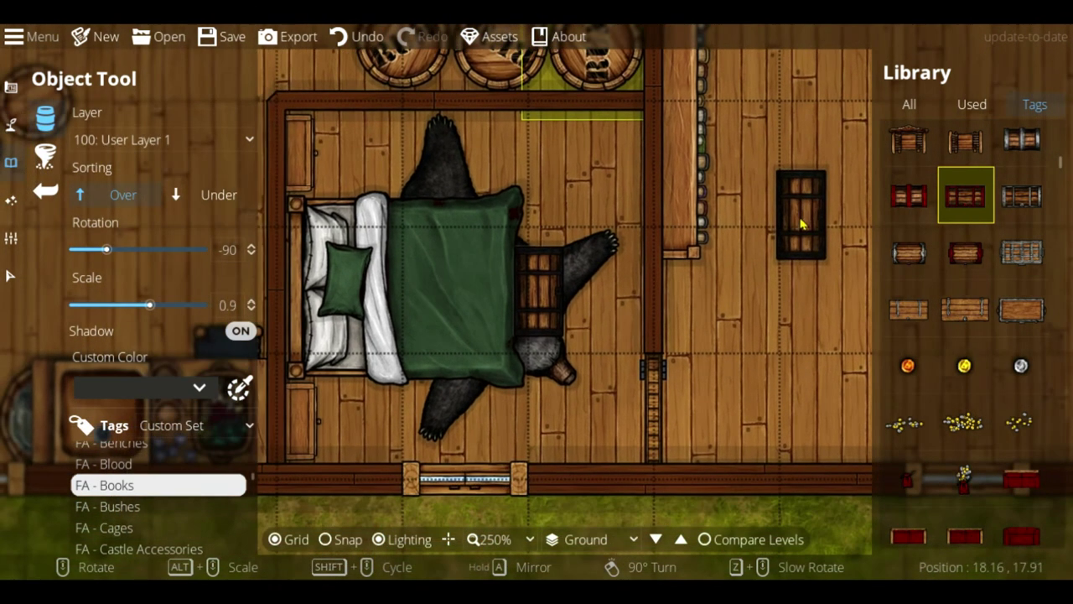
scroll(986, 340, down, 1)
scroll(986, 340, down, 4)
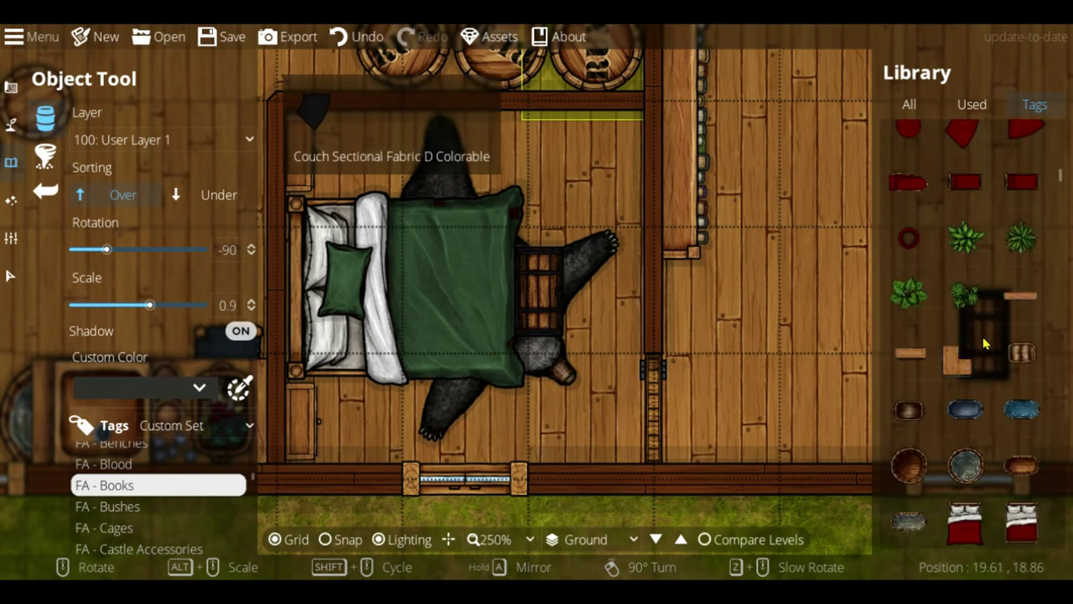
scroll(985, 343, down, 5)
click(910, 258)
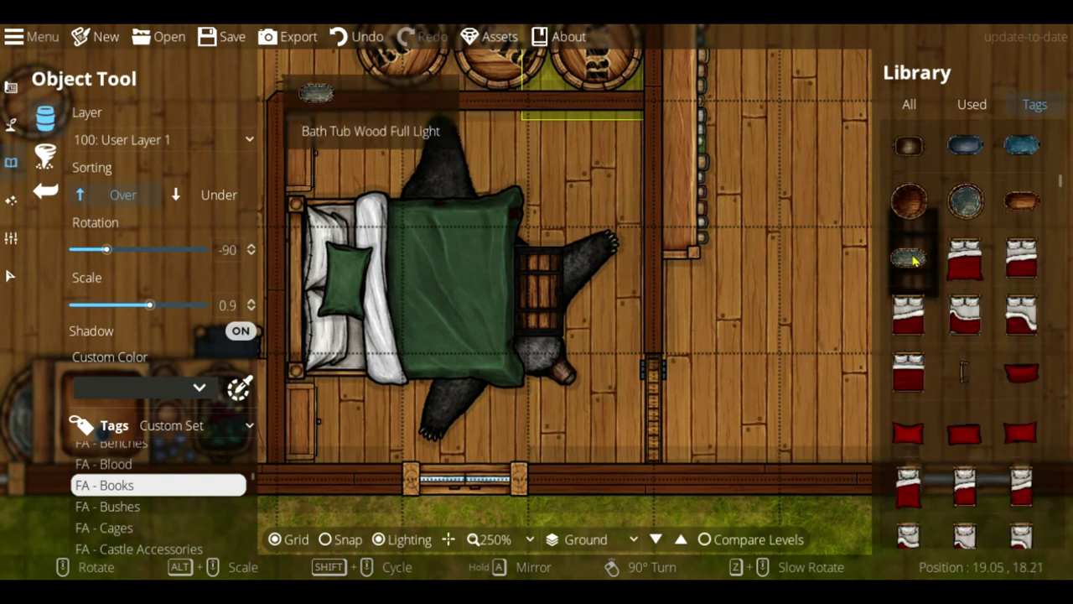
middle_drag(802, 225, 398, 328)
ctrl+scroll(682, 237, down, 1)
middle_drag(540, 251, 445, 436)
middle_drag(501, 362, 813, 157)
middle_drag(633, 181, 440, 134)
middle_drag(480, 337, 369, 240)
right_click(548, 307)
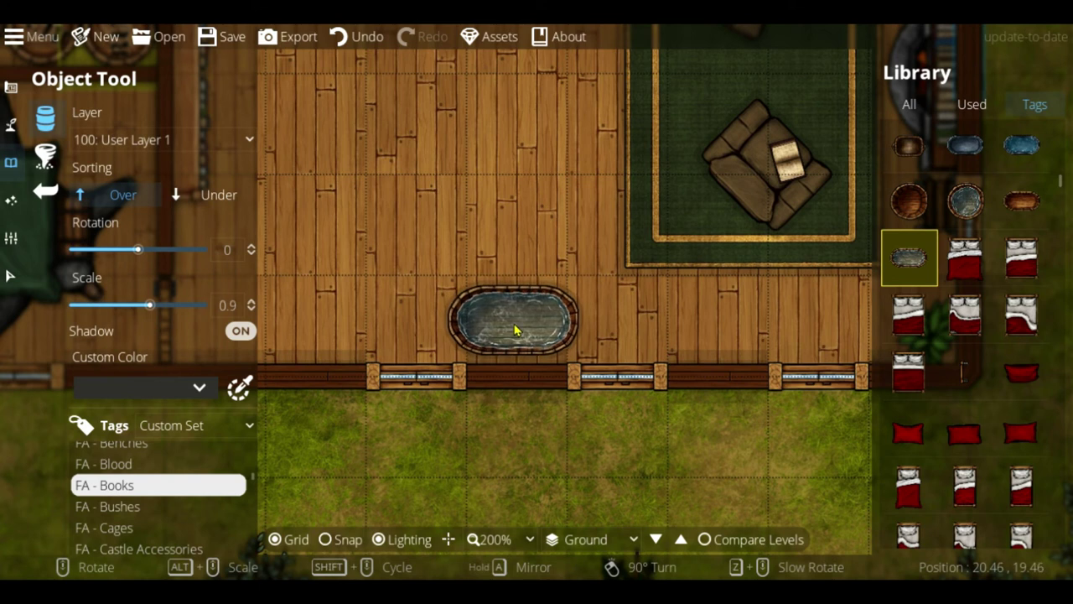
middle_drag(458, 275, 856, 305)
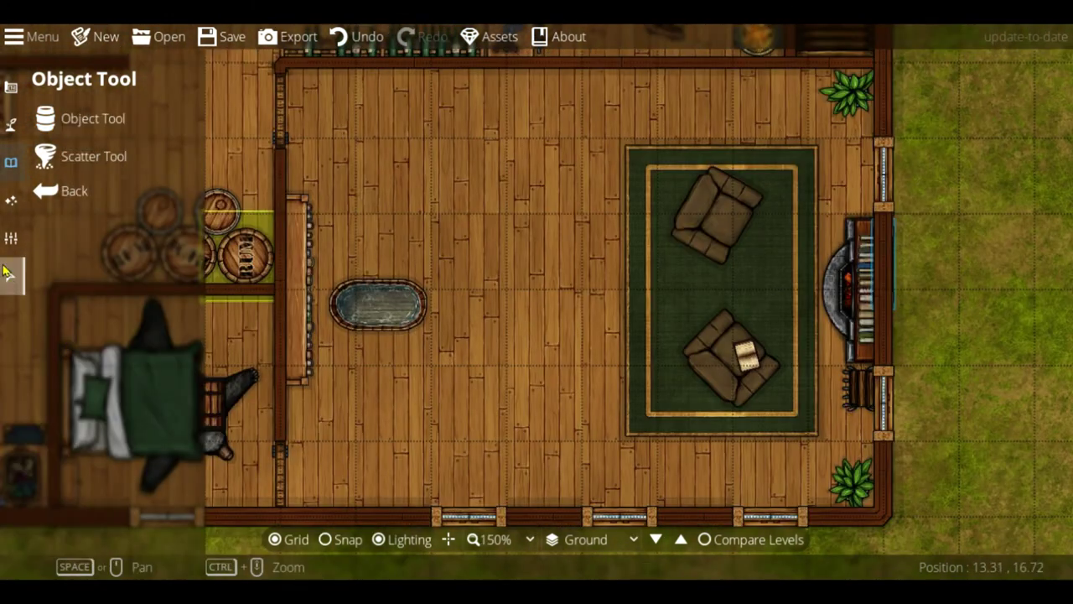
Step: Try the west-wall bookcase turned lengthwise along the large room's north wall, and delete that bookcase
click(11, 276)
click(310, 265)
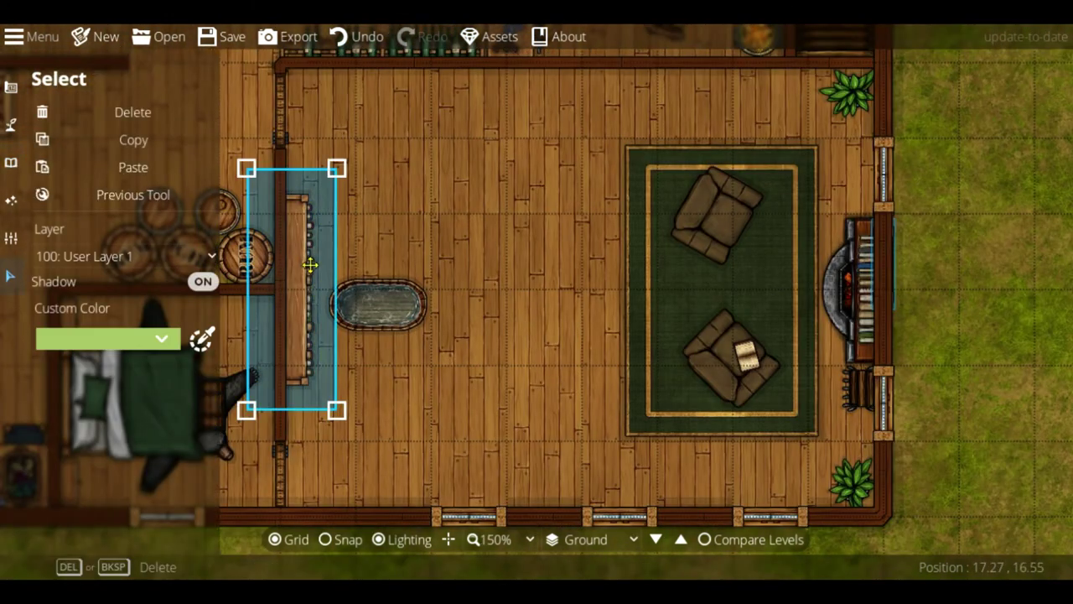
drag(309, 265, 476, 183)
drag(482, 381, 323, 224)
drag(417, 225, 464, 90)
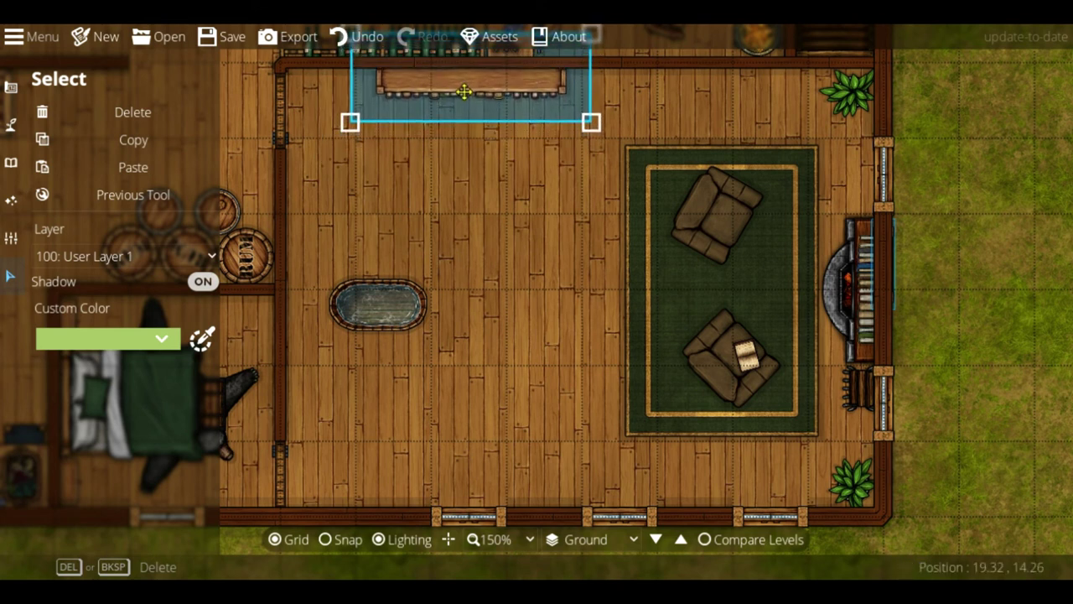
key(Delete)
Step: Place two matching long wooden bookcases end to end along the large room's north wall at rotation 0 and scale 0.9
click(12, 161)
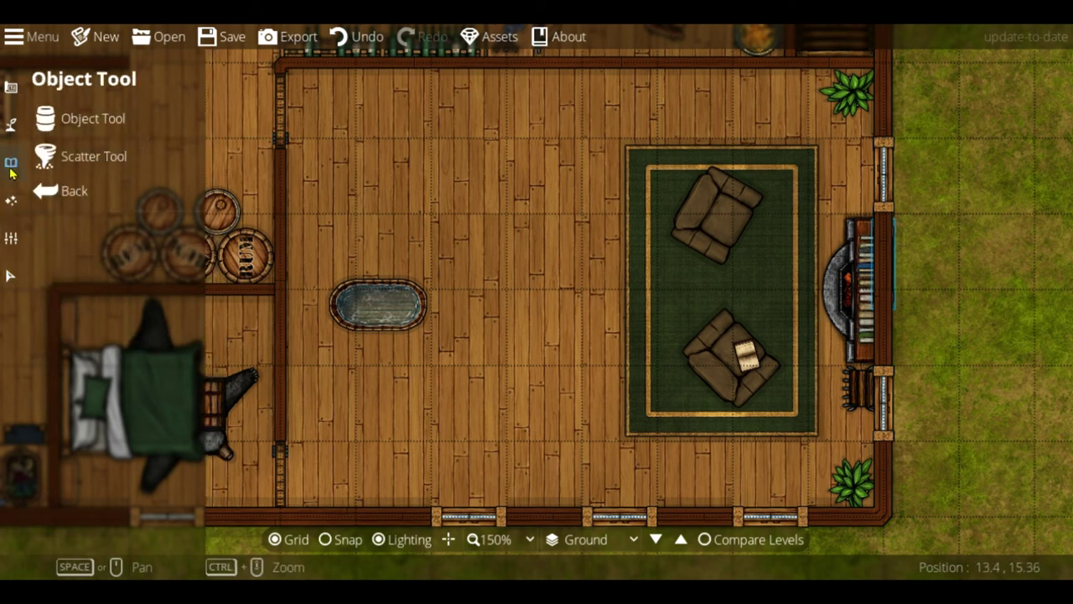
click(84, 117)
drag(1058, 426, 1060, 202)
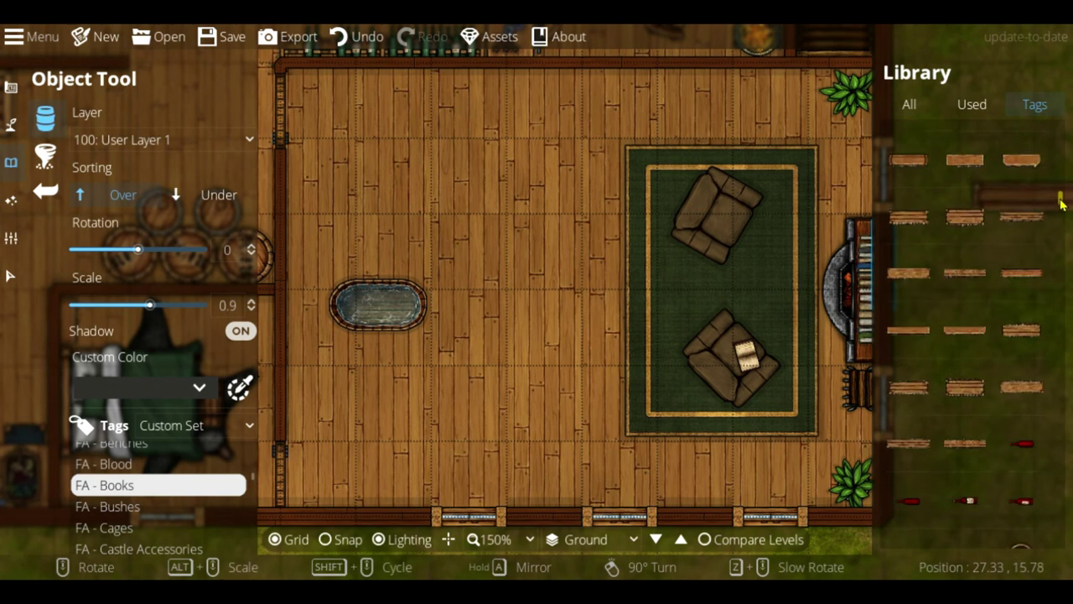
click(922, 332)
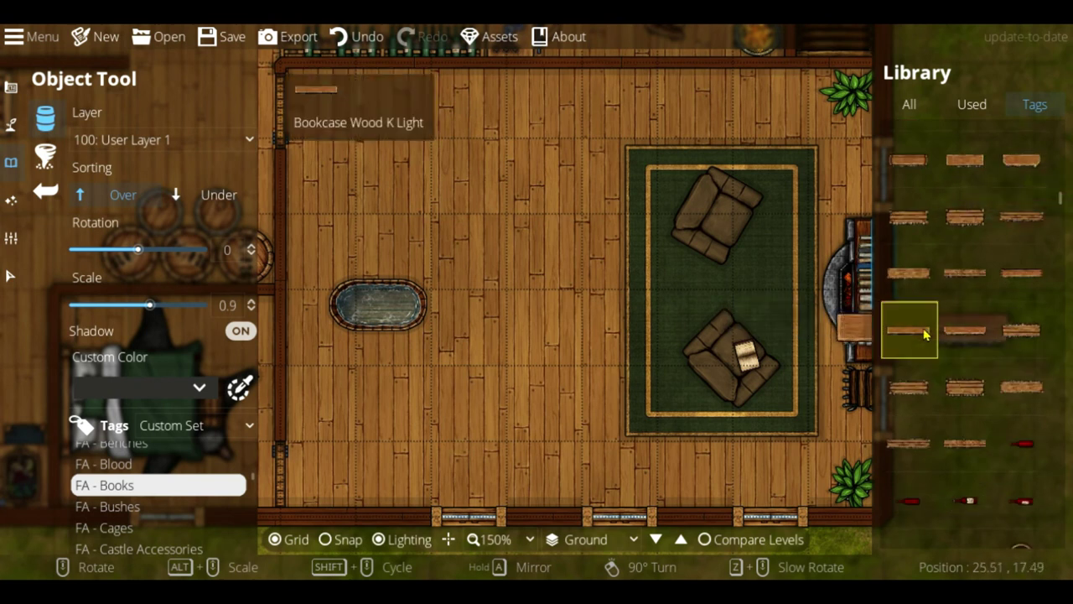
click(1022, 272)
middle_drag(478, 127, 454, 223)
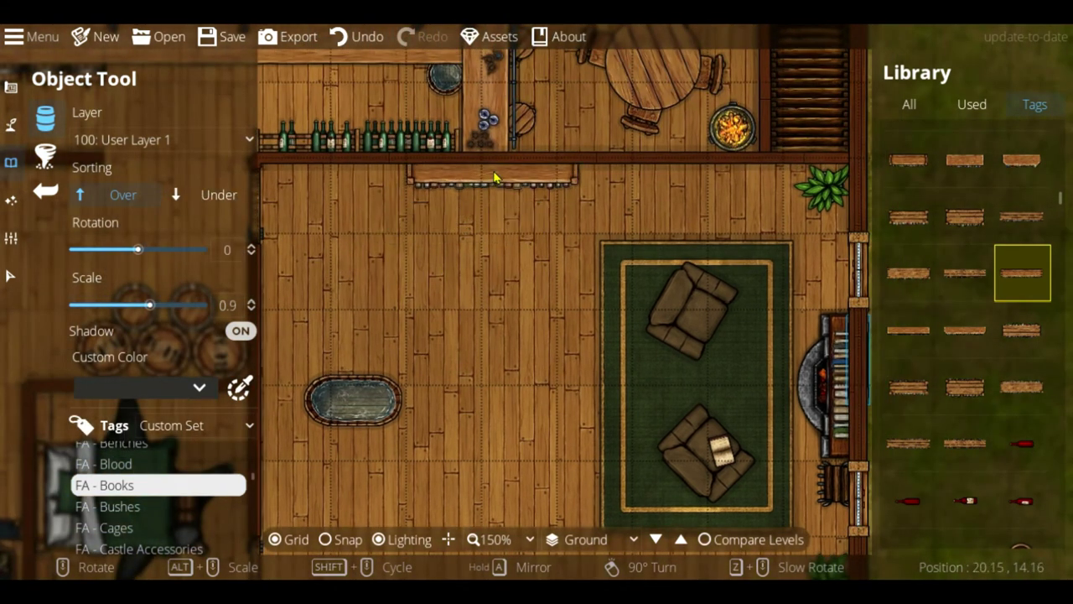
click(495, 178)
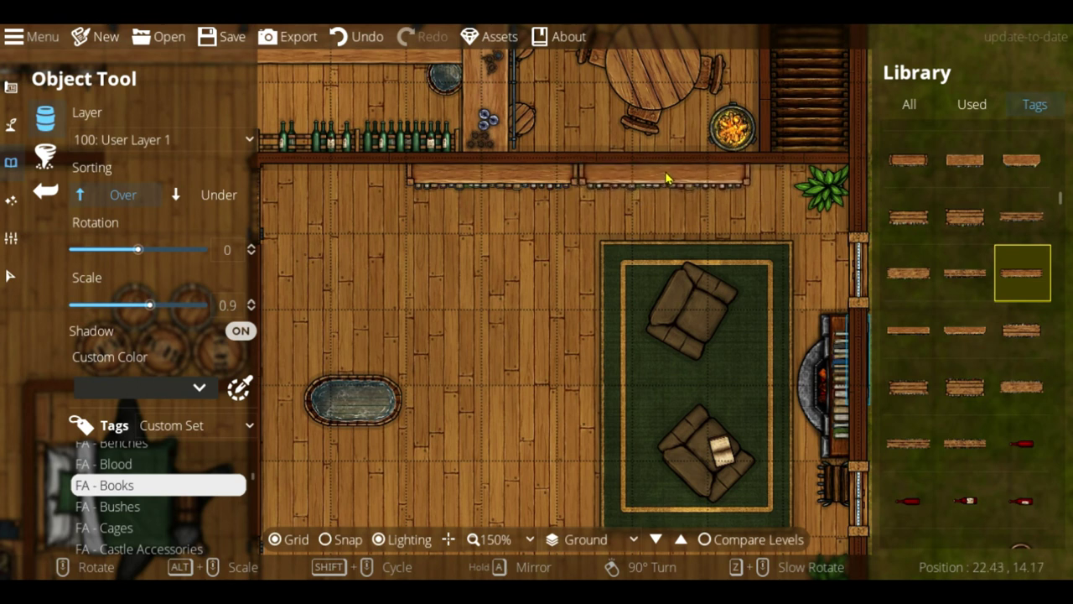
click(668, 178)
Step: Place a black rectangular "Here Be Dragons" door mat outside the large room's northwest door at rotation 90 and scale 1
scroll(997, 352, down, 3)
click(1022, 432)
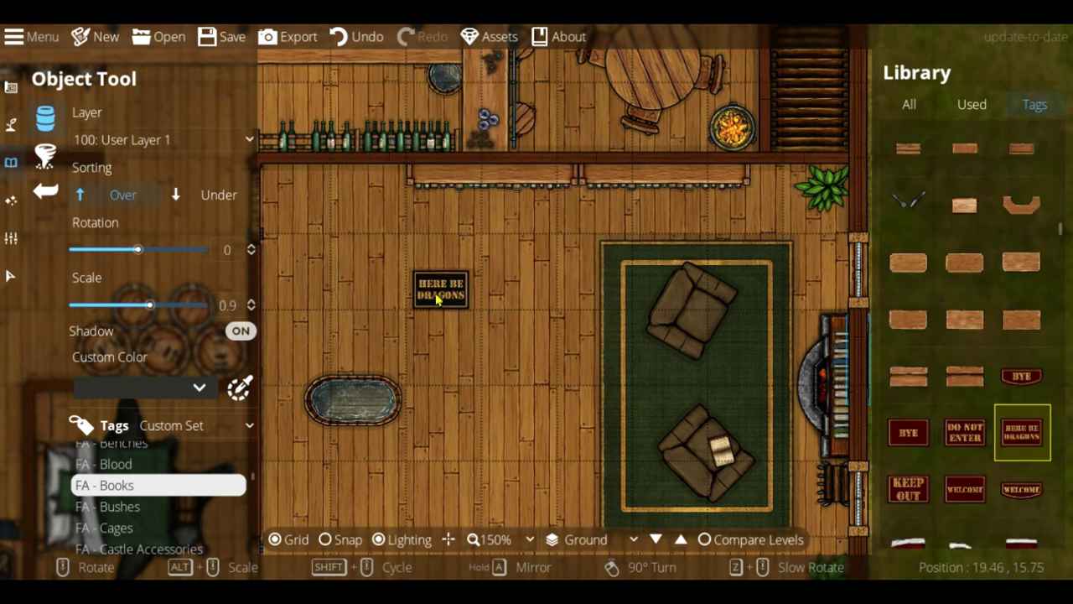
middle_drag(436, 297, 613, 278)
right_click(508, 223)
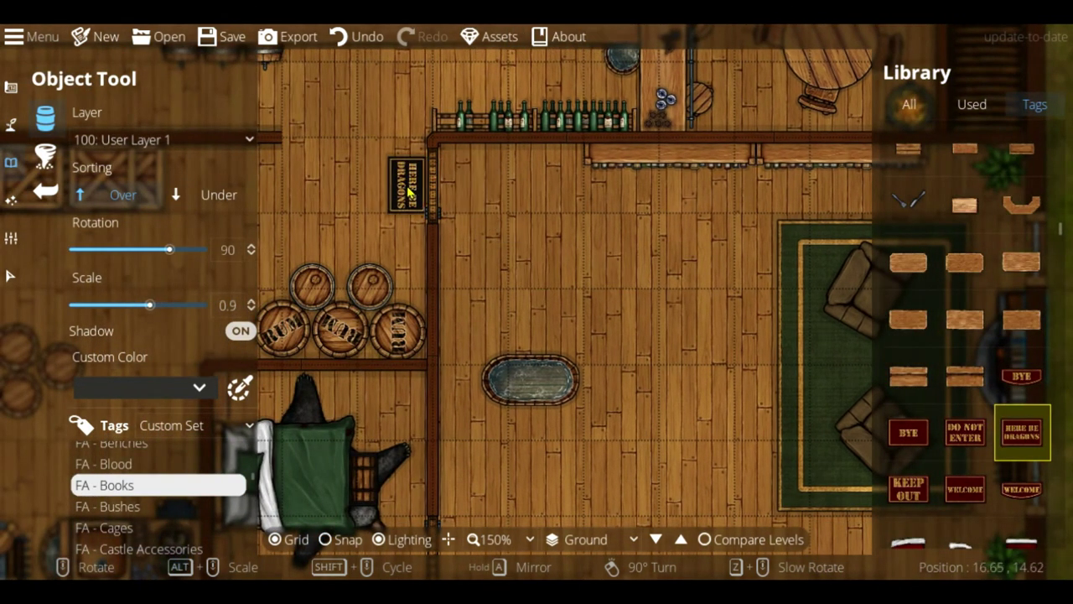
alt+scroll(409, 193, up, 1)
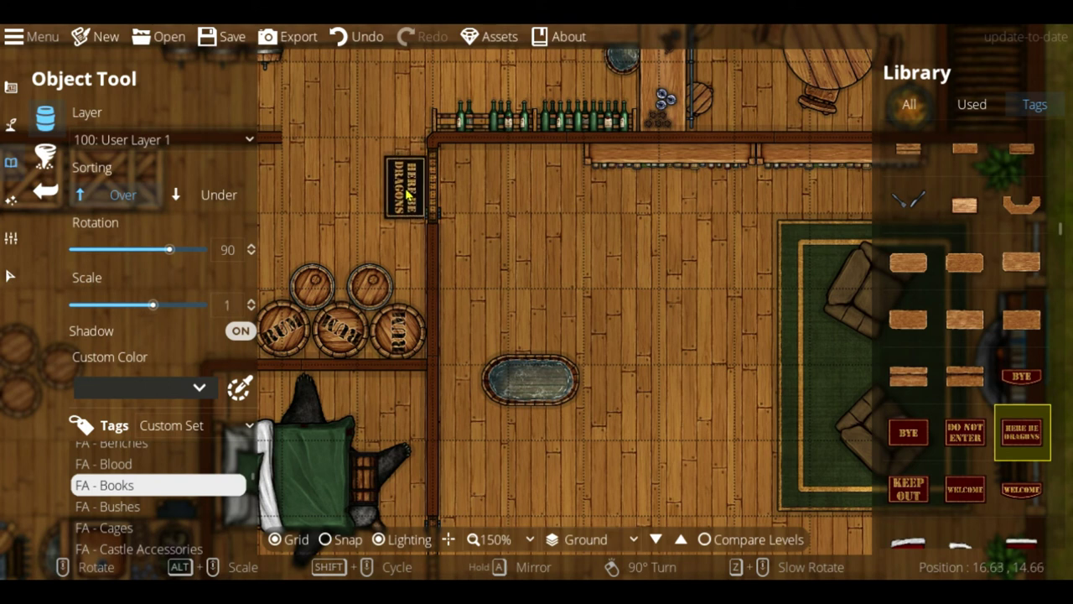
click(407, 191)
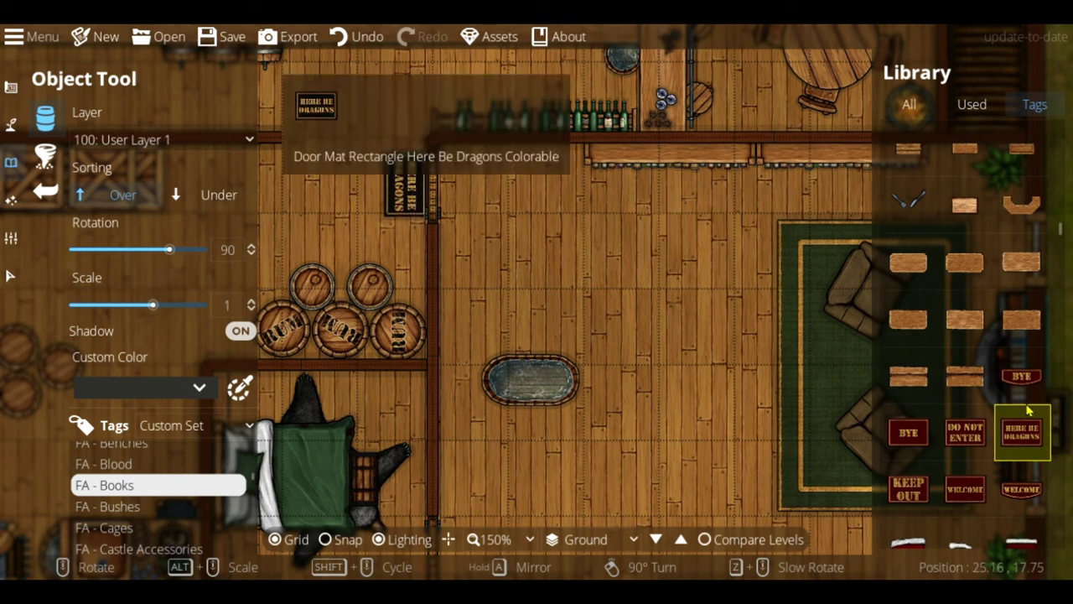
Step: Place a standing mirror in the small bedroom's northeast corner at rotation 30 and scale 1
scroll(939, 294, down, 5)
click(939, 292)
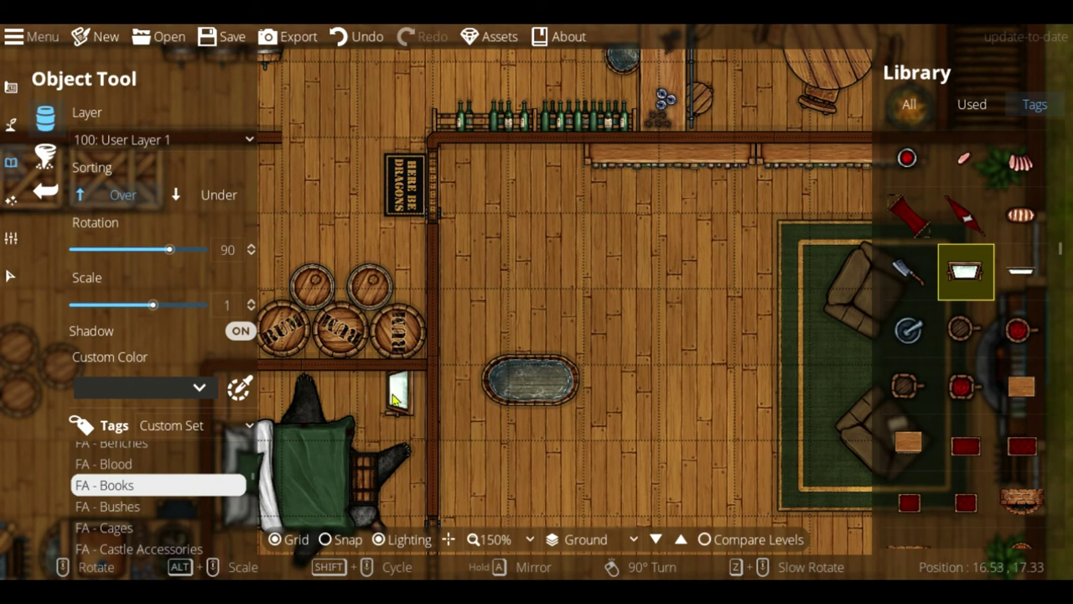
scroll(401, 401, down, 1)
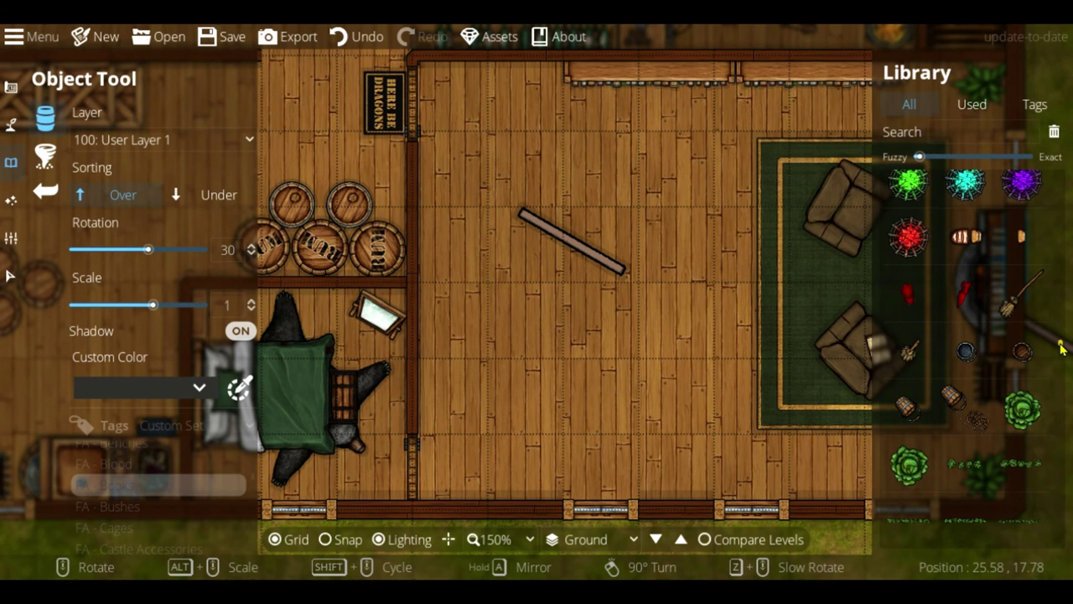
Step: Place a broom at the east end of the crate row by the storeroom's north wall, at rotation -120 and scale 1
click(1022, 292)
middle_drag(578, 331, 849, 397)
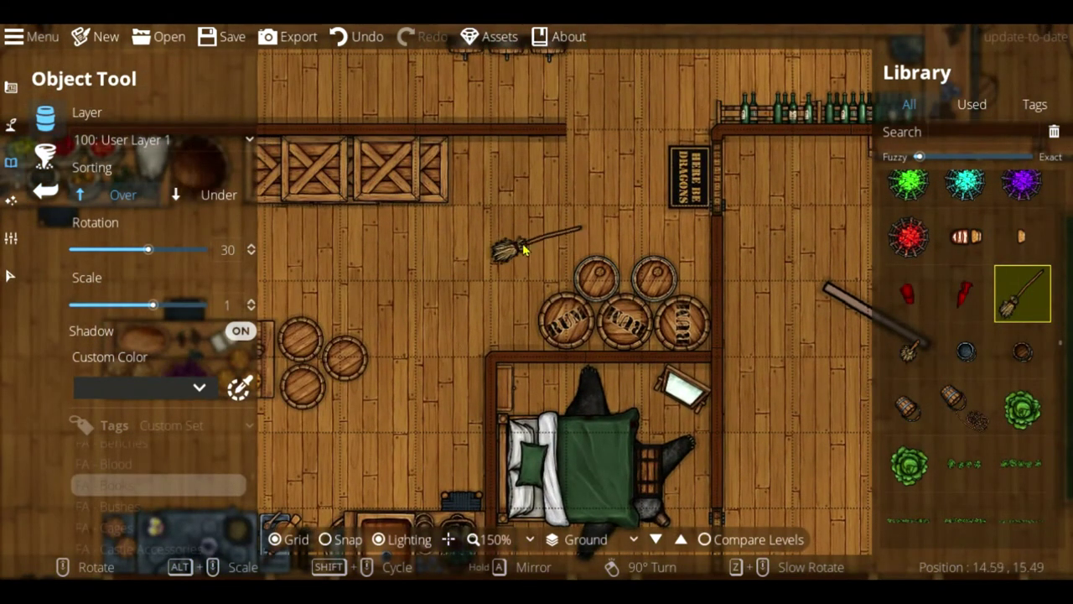
middle_drag(523, 250, 624, 254)
scroll(612, 235, down, 8)
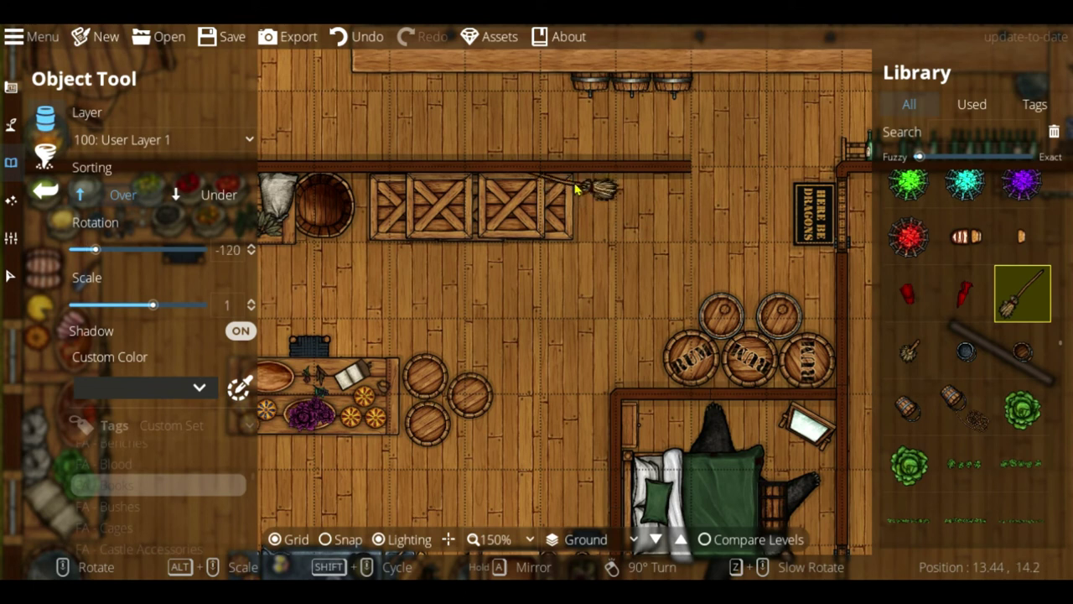
Step: Place several short knobbed wooden rail pieces at varying rotations and scale 1 on the large room's western floor
click(911, 350)
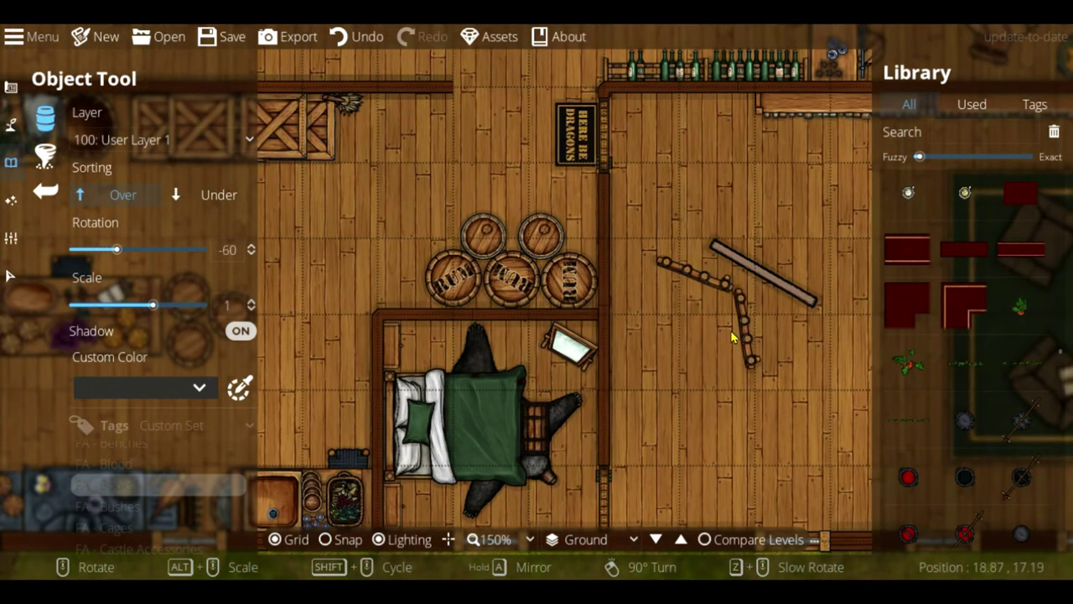
click(726, 325)
scroll(753, 378, down, 3)
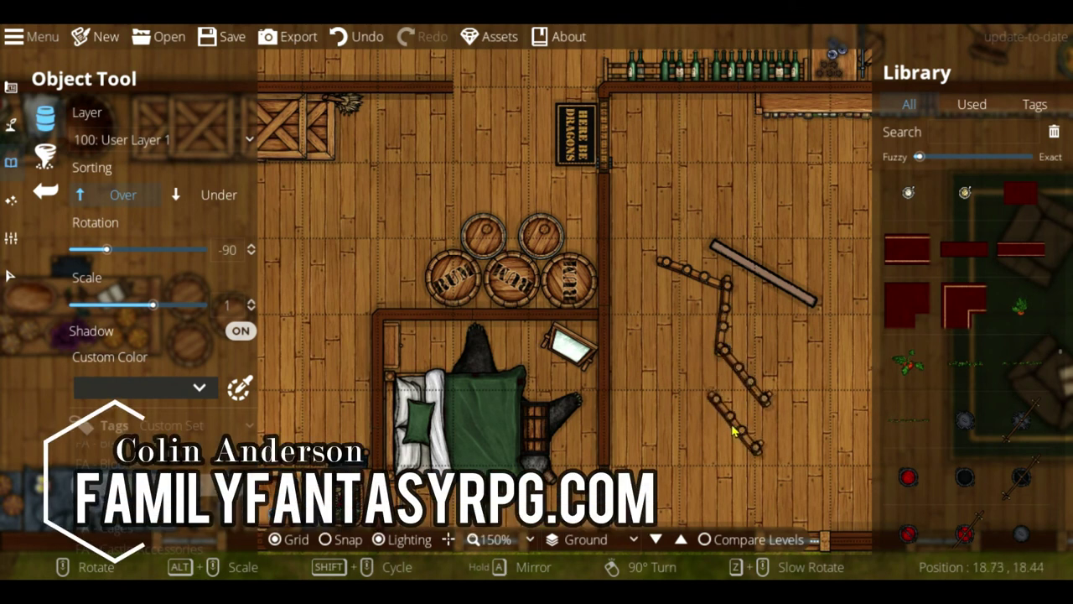
scroll(721, 432, down, 4)
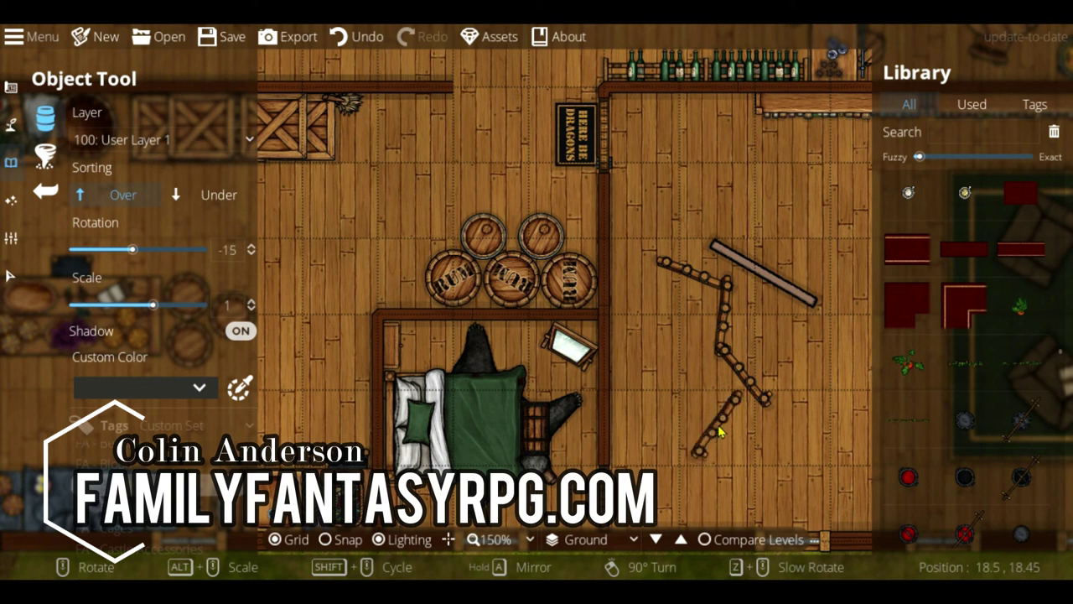
scroll(719, 432, down, 7)
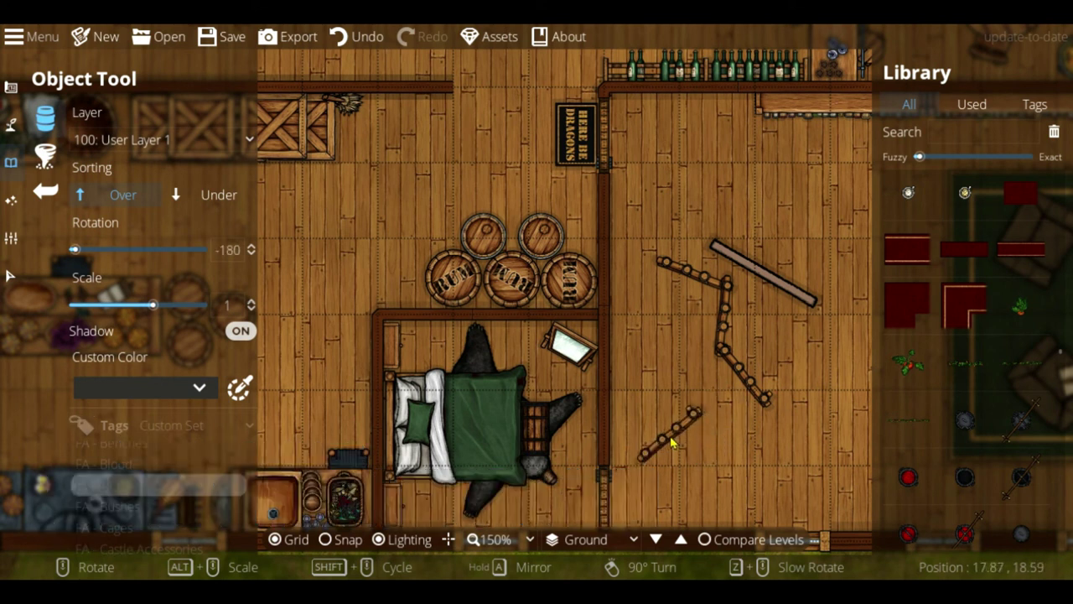
scroll(659, 443, up, 11)
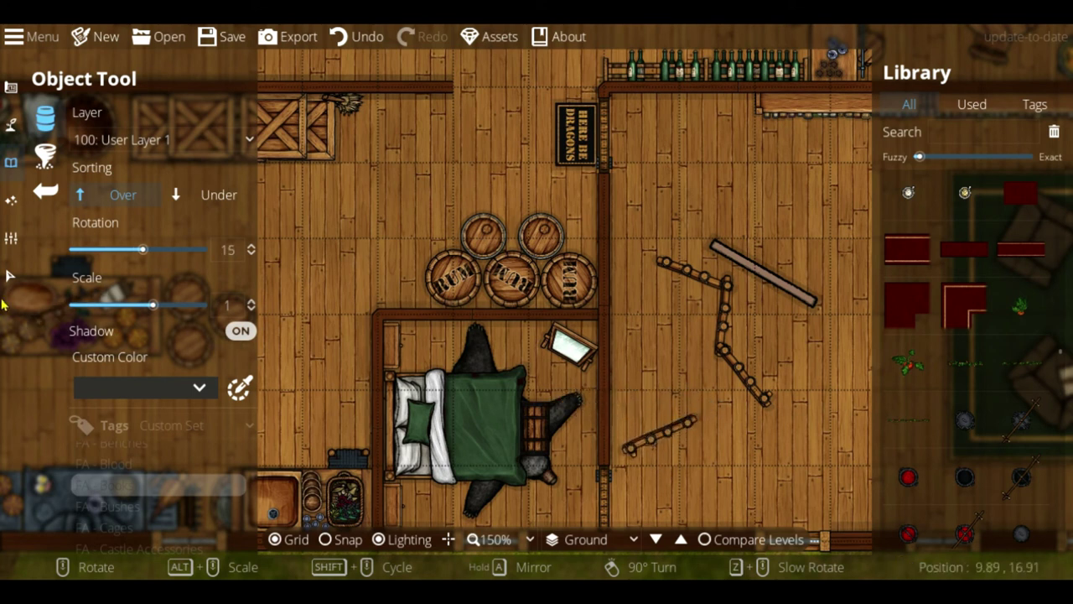
Step: Delete the long grey plank beside the wooden rail pieces on the large room's western floor
click(10, 276)
click(764, 273)
key(Delete)
Step: Move the southeastern knobbed rail piece and rotate it so it joins the end of the lowest rail piece
drag(734, 375, 675, 388)
drag(671, 330, 735, 321)
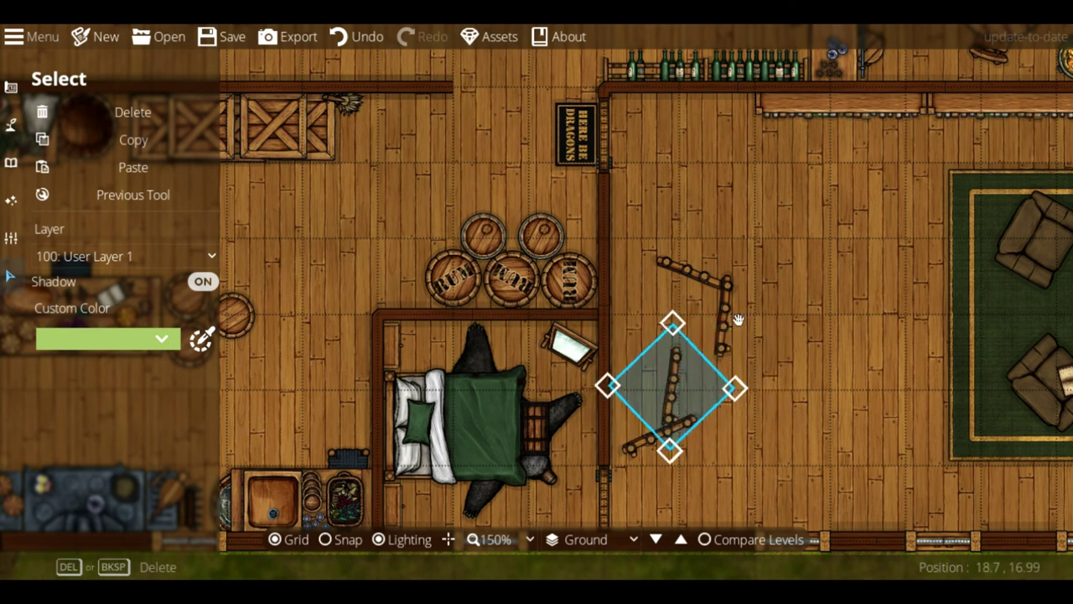
mouse_move(682, 383)
mouse_down()
mouse_move(705, 377)
mouse_move(702, 388)
mouse_up()
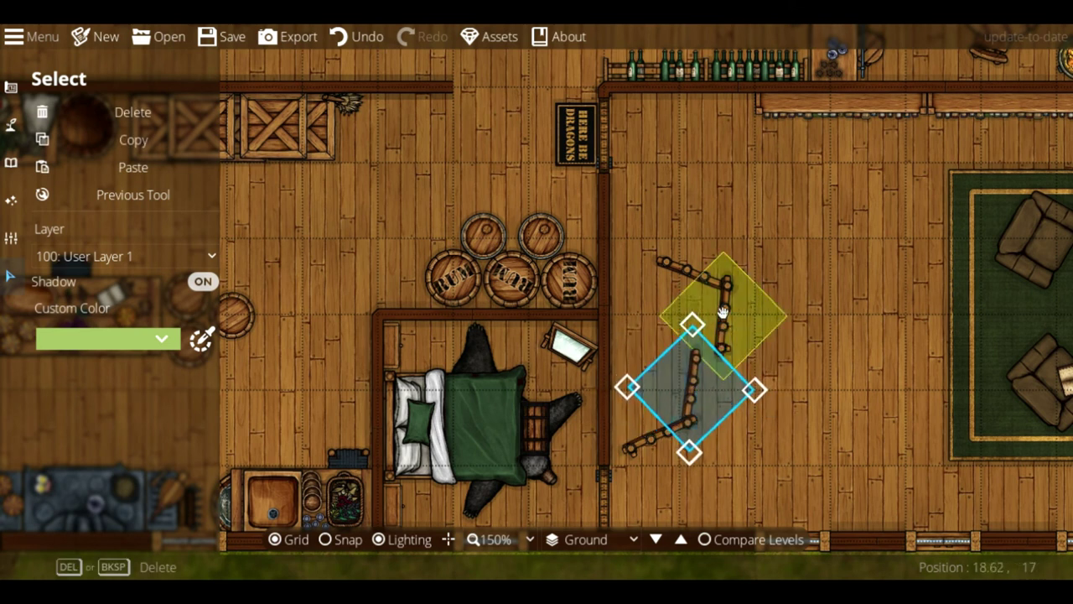
scroll(666, 261, up, 2)
scroll(692, 273, down, 3)
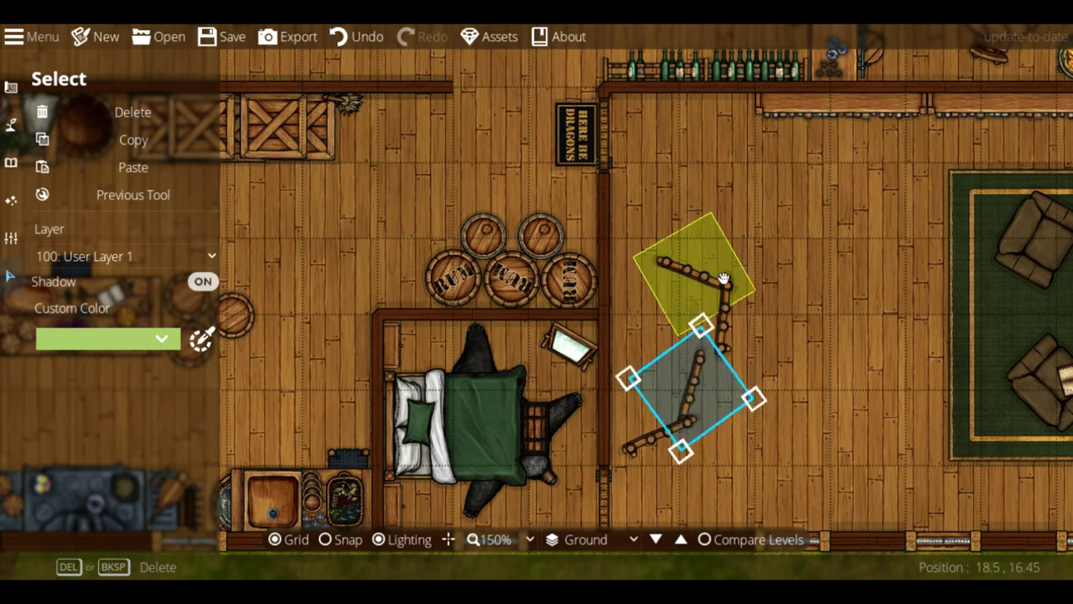
drag(711, 384, 716, 386)
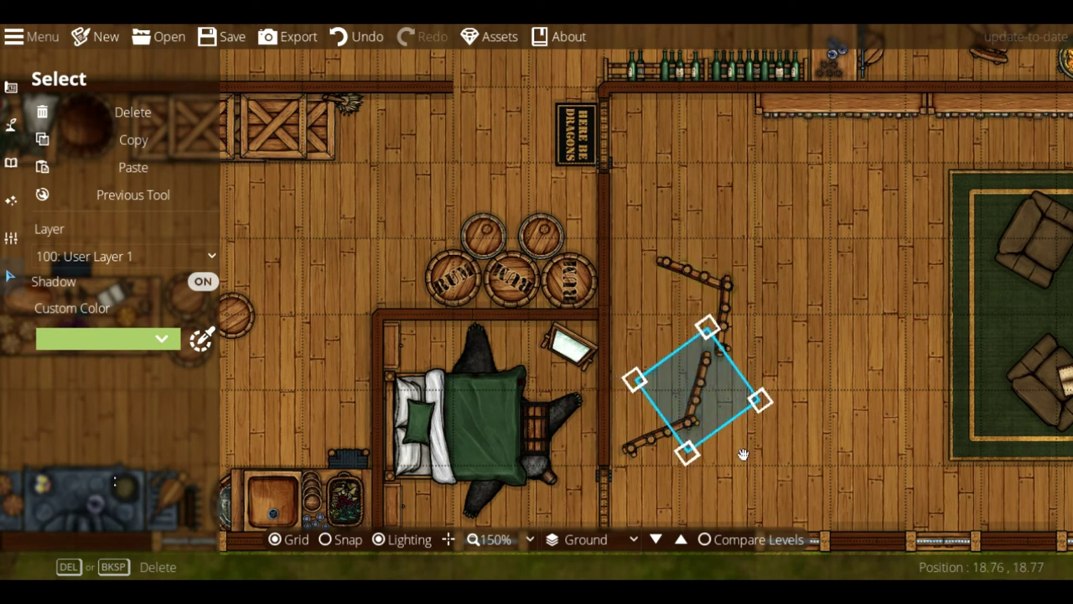
scroll(727, 436, down, 2)
scroll(731, 436, up, 3)
scroll(729, 435, down, 1)
click(890, 450)
Step: Shift the two joined lower rail pieces together slightly northeast, away from the room's west wall
drag(811, 494, 660, 286)
drag(854, 488, 637, 206)
drag(728, 342, 766, 326)
click(907, 309)
Step: Reposition and rotate the two upper rail pieces to form the northern part of a curved screen
click(735, 253)
drag(835, 362, 712, 239)
scroll(830, 304, up, 1)
drag(781, 277, 718, 235)
click(859, 278)
click(721, 293)
drag(806, 277, 824, 241)
drag(717, 265, 725, 262)
click(796, 371)
Step: Duplicate the steep lower rail piece, place the copy in the middle gap and rotate it to follow the screen's curve
click(738, 369)
click(132, 139)
click(133, 167)
drag(545, 285, 727, 307)
click(846, 331)
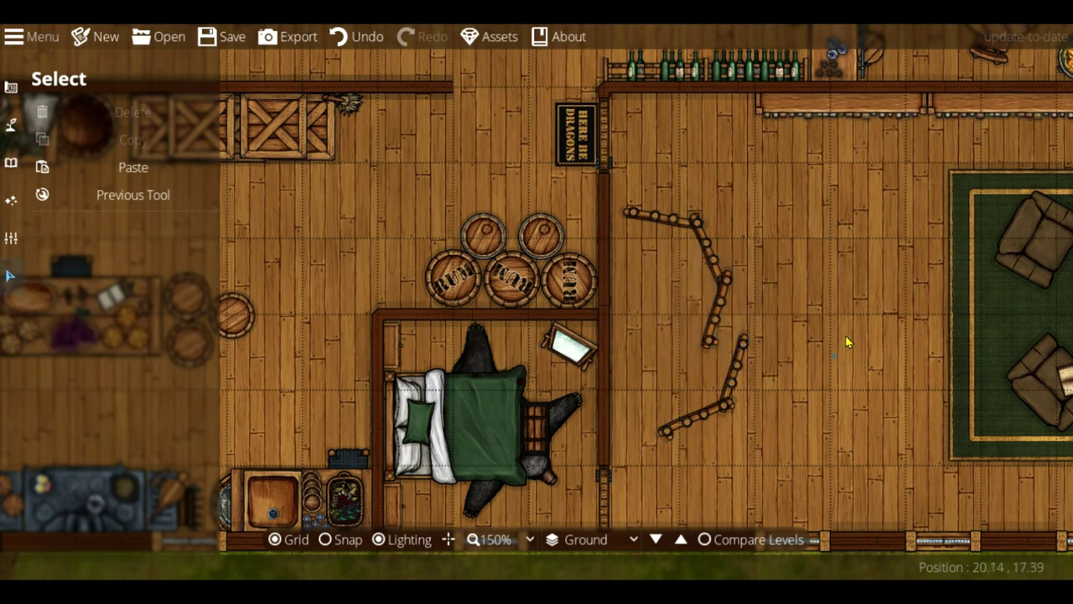
click(720, 316)
drag(800, 335, 843, 315)
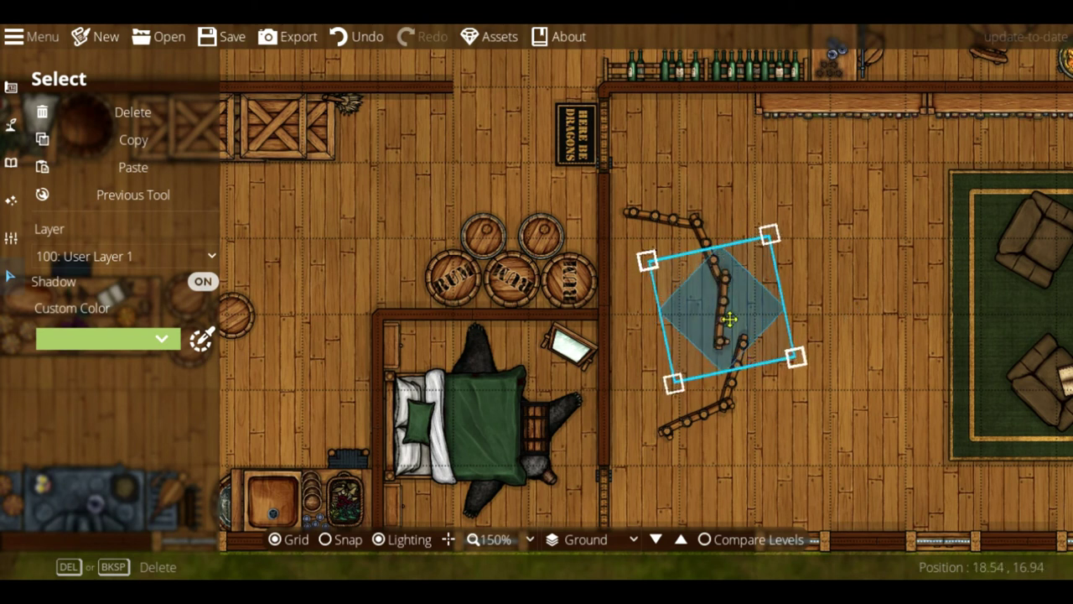
Step: Move the two lower rail pieces together to the west to connect them with the rest of the curved screen
click(762, 411)
drag(765, 455, 682, 371)
drag(735, 403, 710, 405)
click(868, 291)
Step: Place a water-filled oval bathtub between the west wall and the rail screen at rotation 90 and scale 1
scroll(663, 306, down, 6)
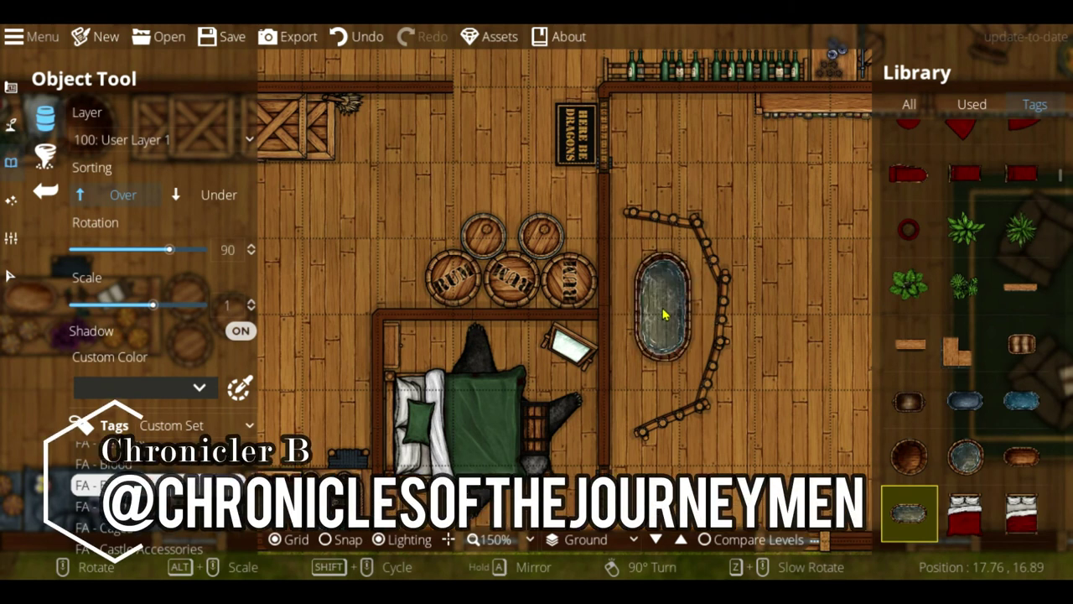
click(645, 317)
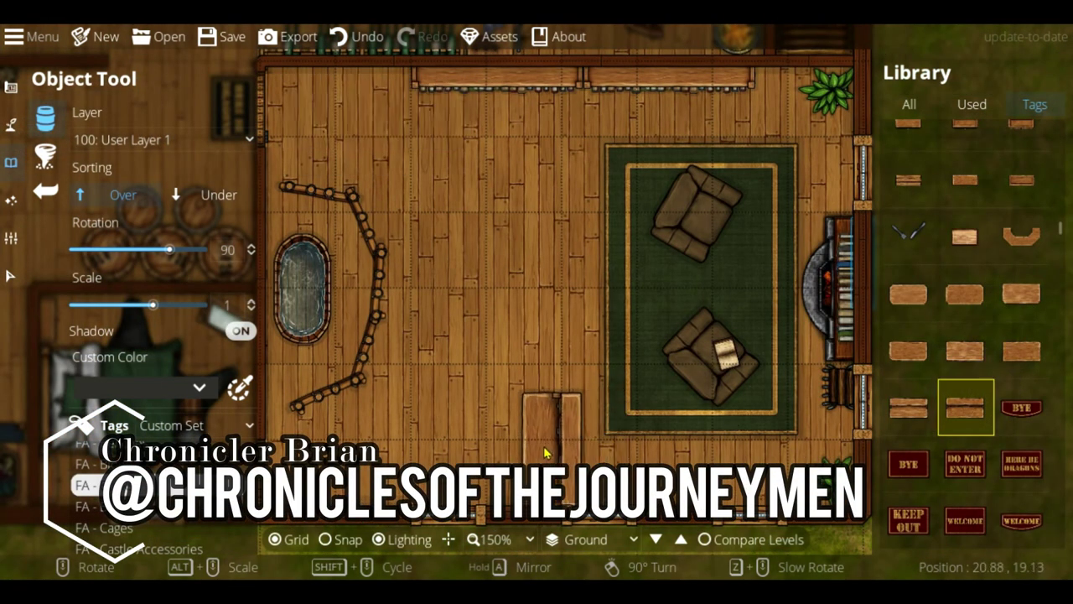
Step: Place a wooden desk at the large room's south wall and a green bordered rug under it at rotation -180 and scale 0.7
middle_click(545, 452)
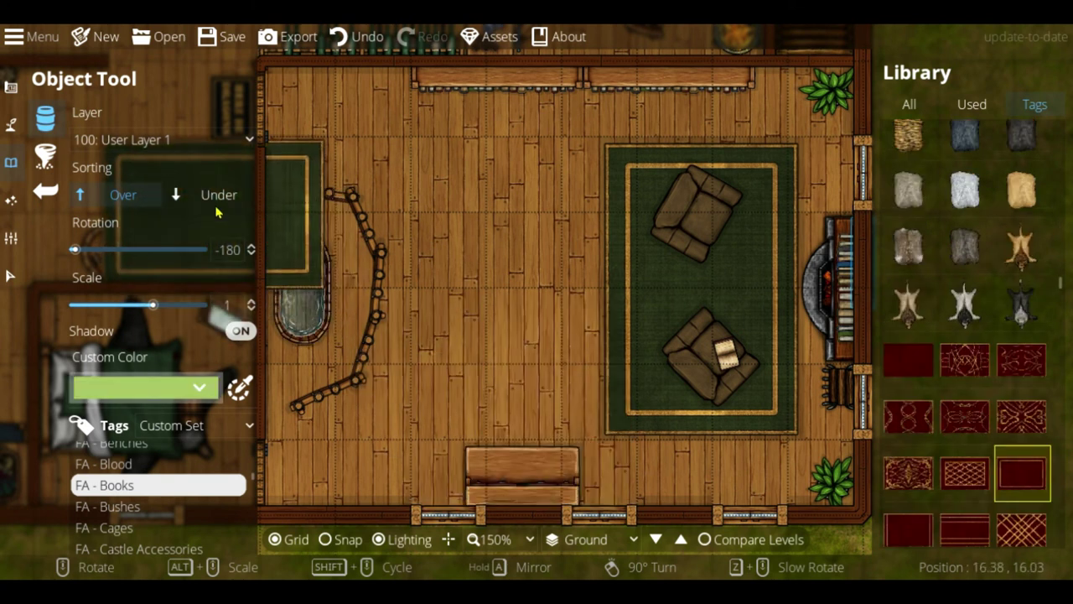
click(213, 195)
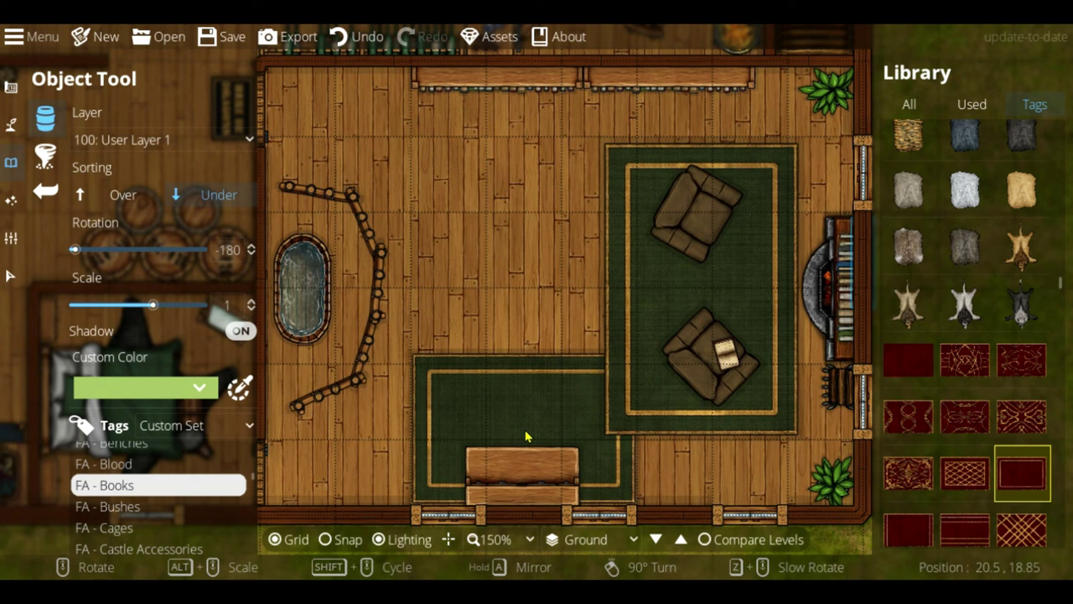
alt+scroll(526, 435, down, 4)
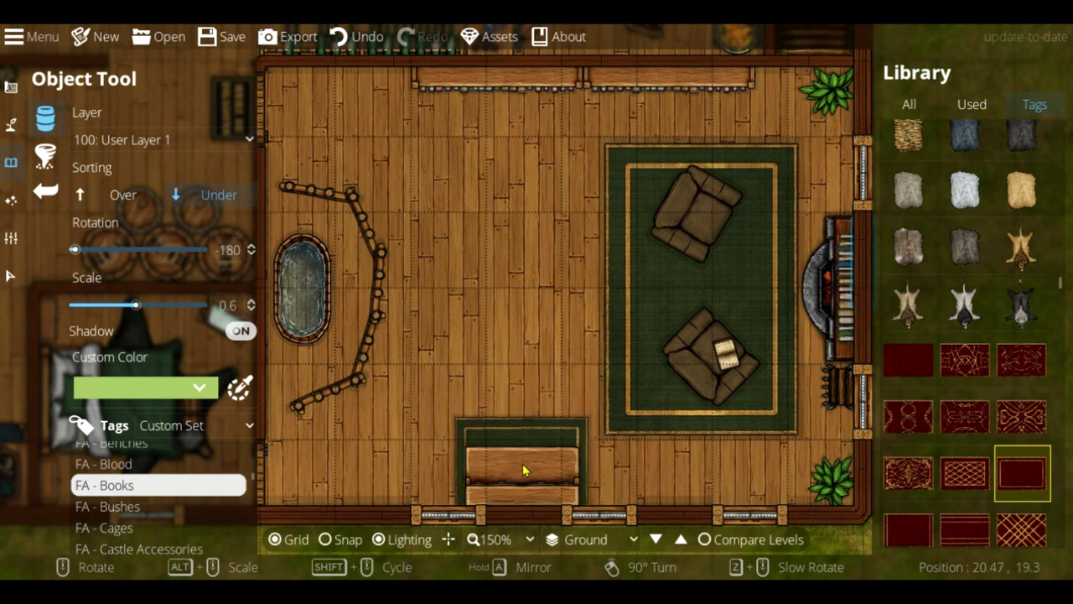
alt+scroll(519, 455, up, 1)
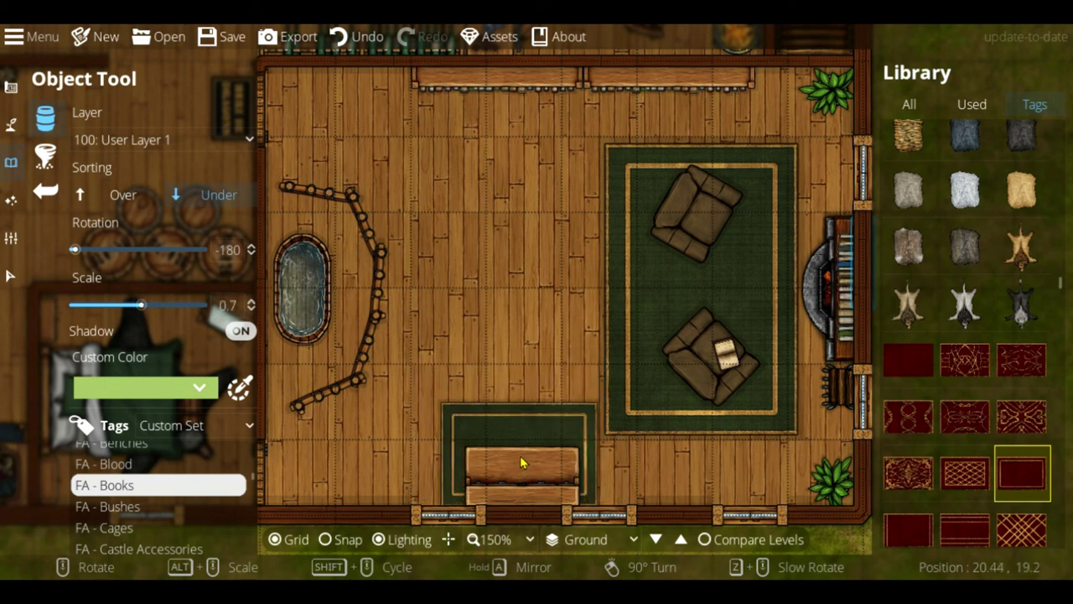
click(519, 458)
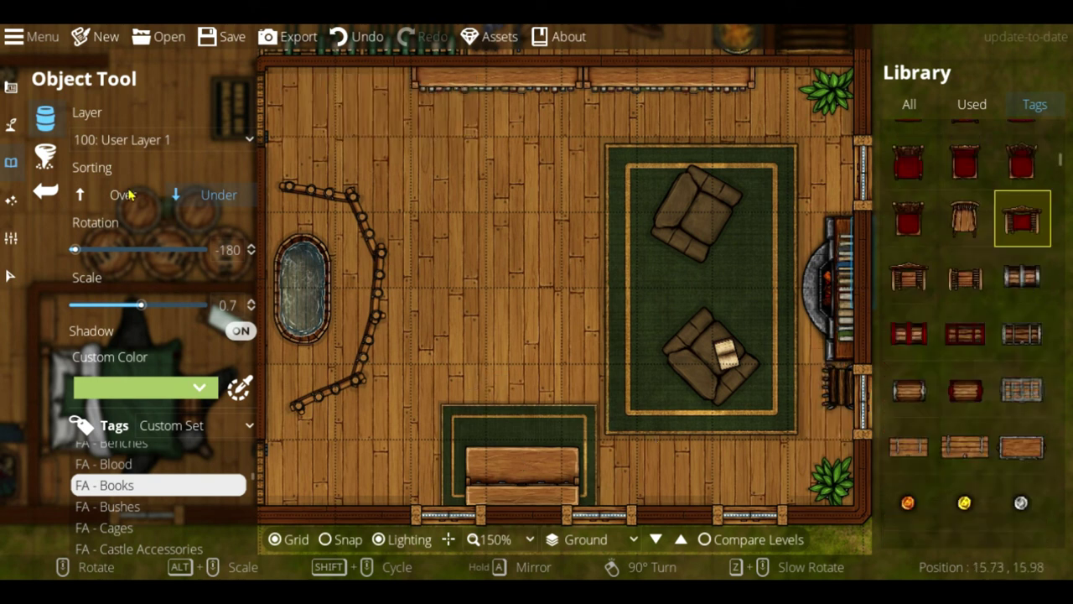
Step: Place a wooden armchair with a tan custom color over the rug, north of the desk, at rotation 30 and scale 1
click(126, 195)
scroll(469, 401, down, 8)
alt+scroll(470, 401, up, 3)
scroll(520, 431, down, 2)
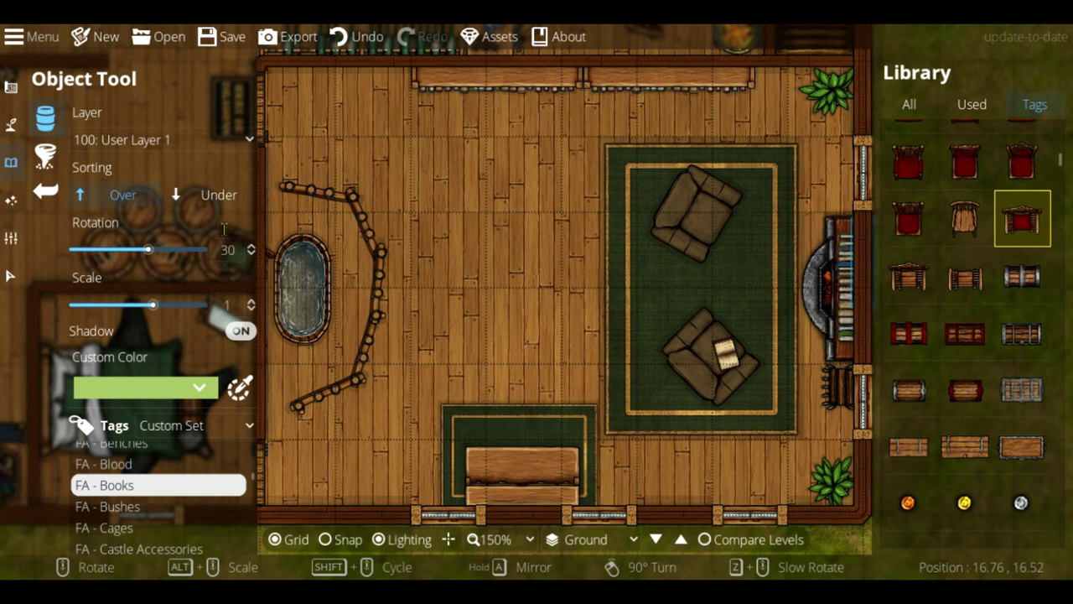
click(214, 195)
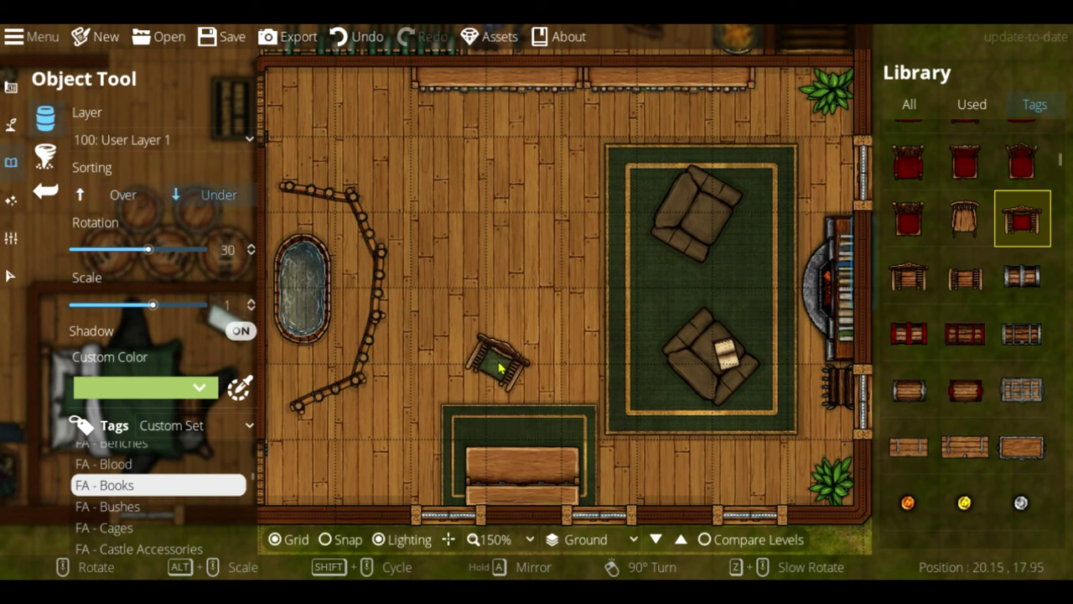
click(123, 195)
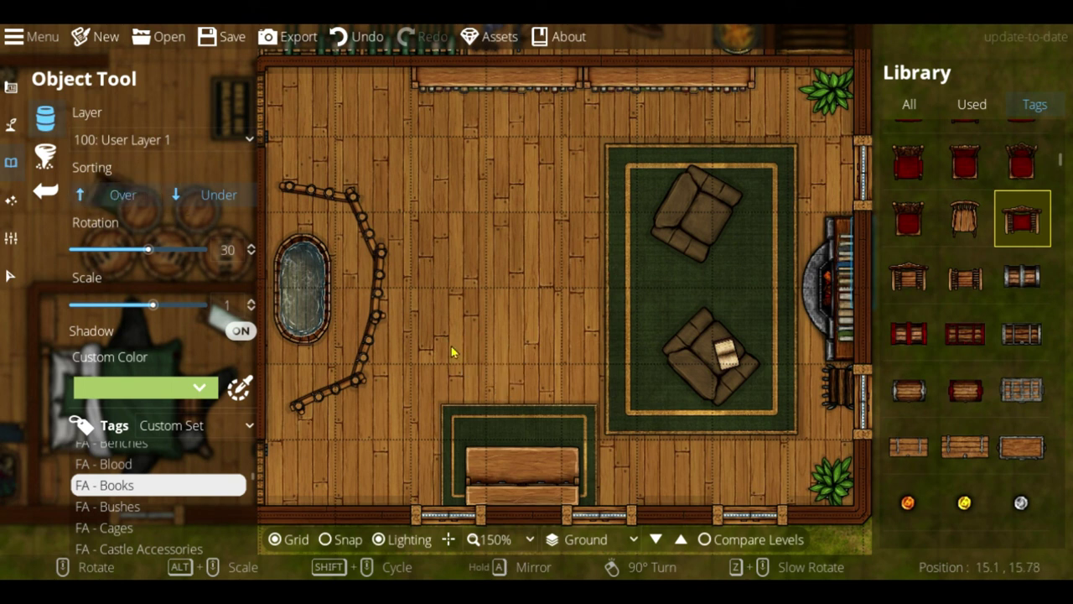
click(201, 387)
click(113, 557)
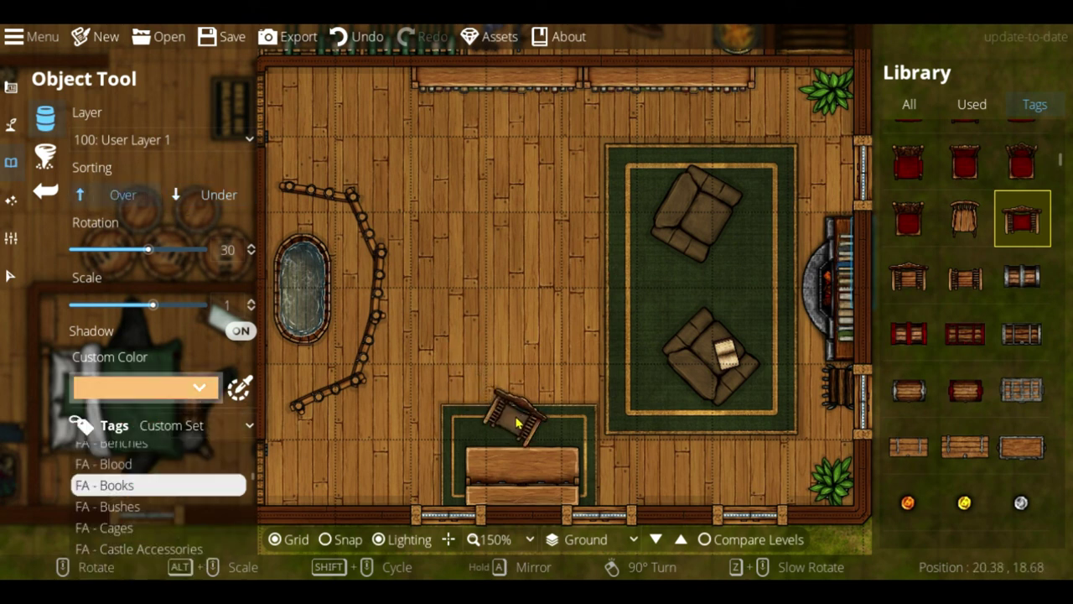
click(526, 417)
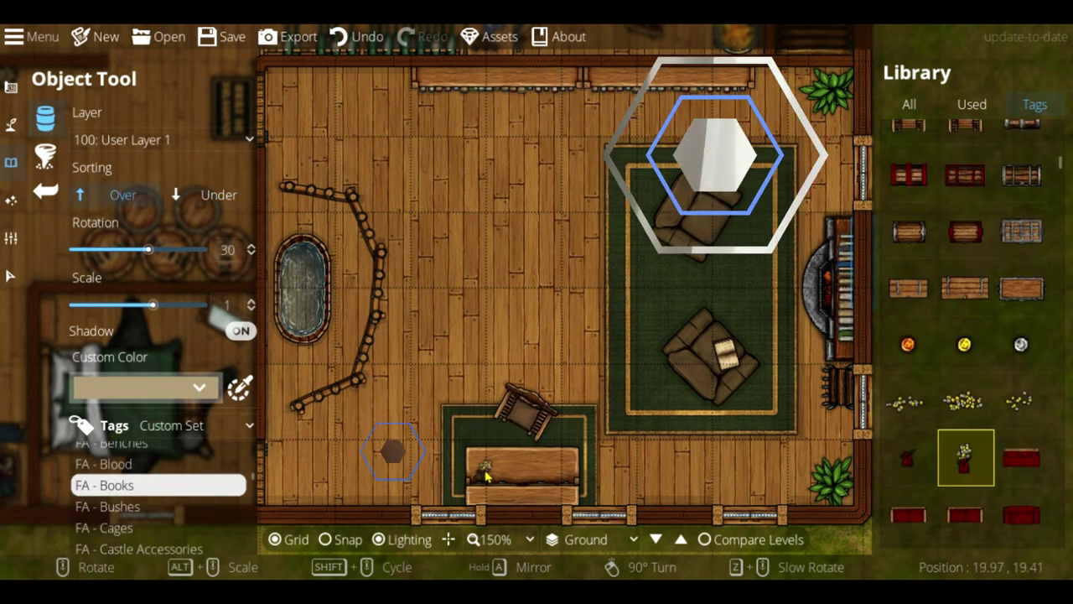